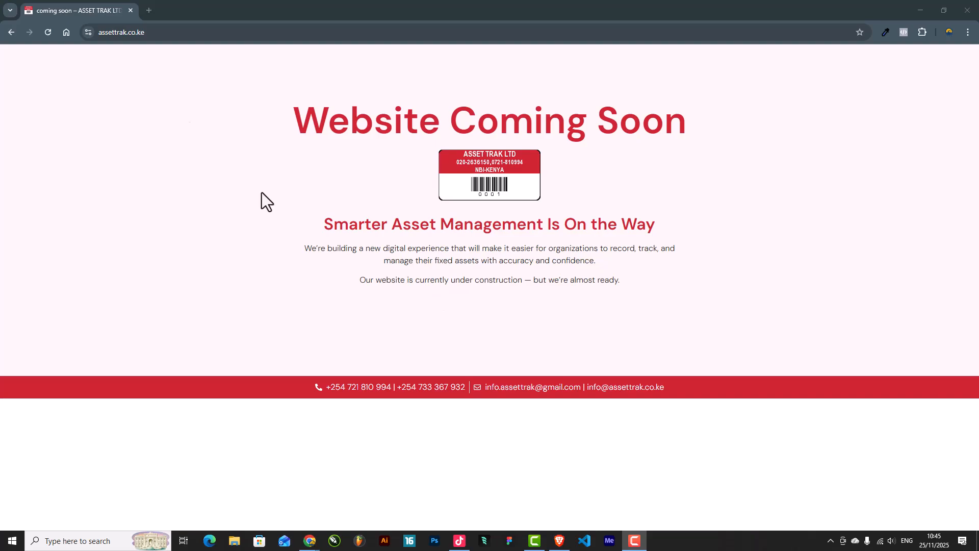
Step: Go to the site's /wp-admin address and log in with the saved credentials
left_click(227, 32)
left_click(245, 31)
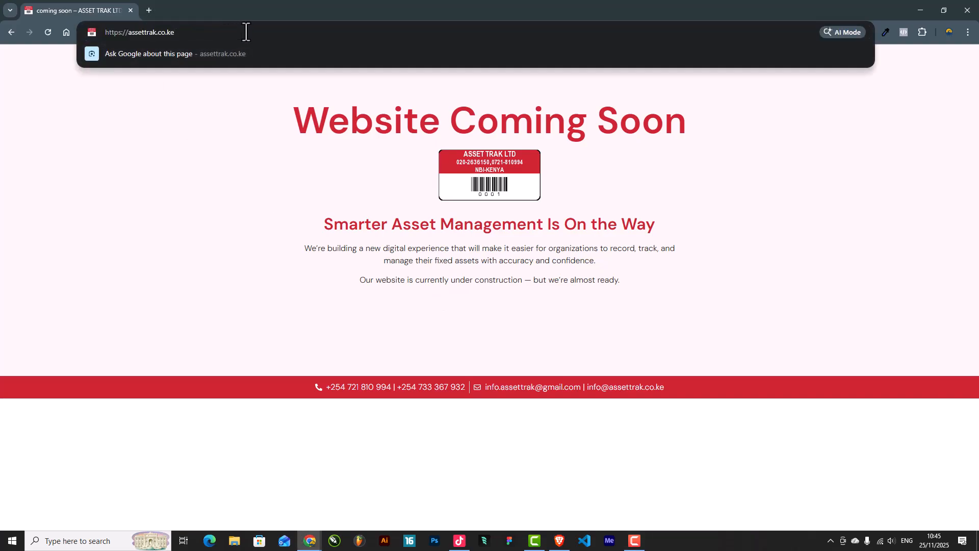
type("/wp-admin")
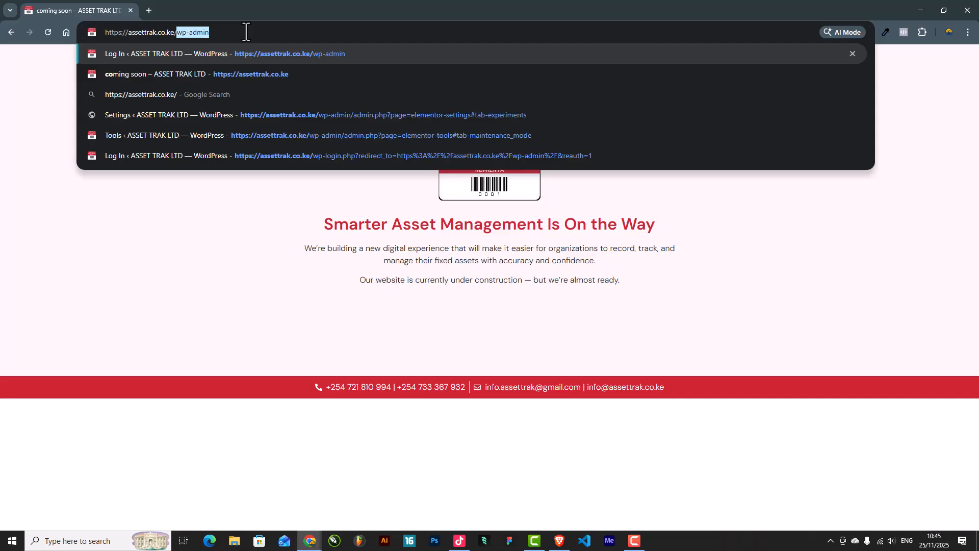
key("Return")
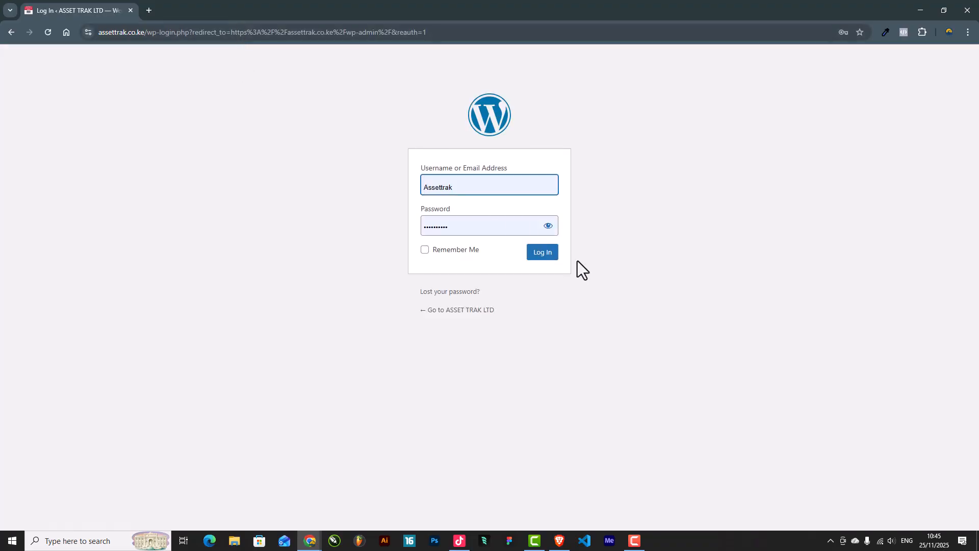
left_click(546, 257)
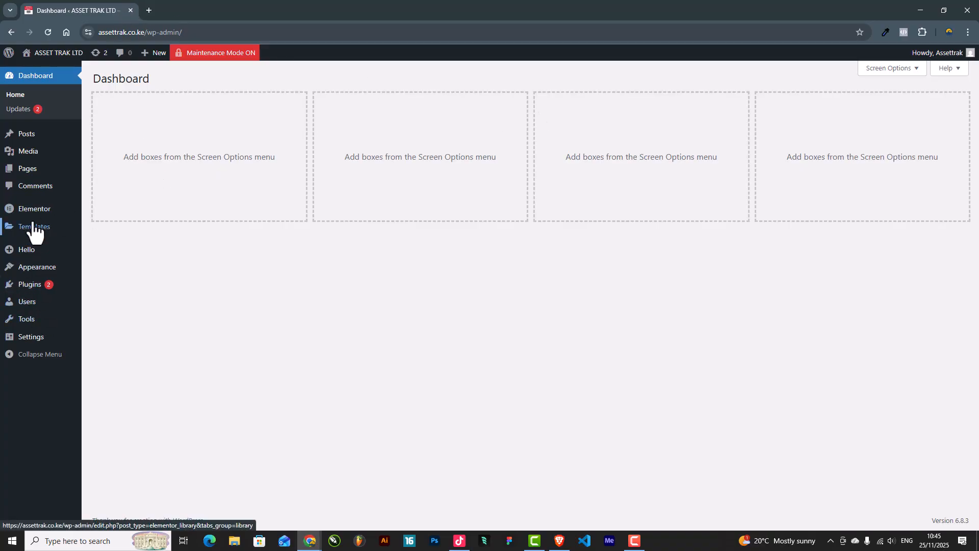
Step: Open Templates > Theme Builder in a new tab and show its Header templates list
mouse_move(35, 232)
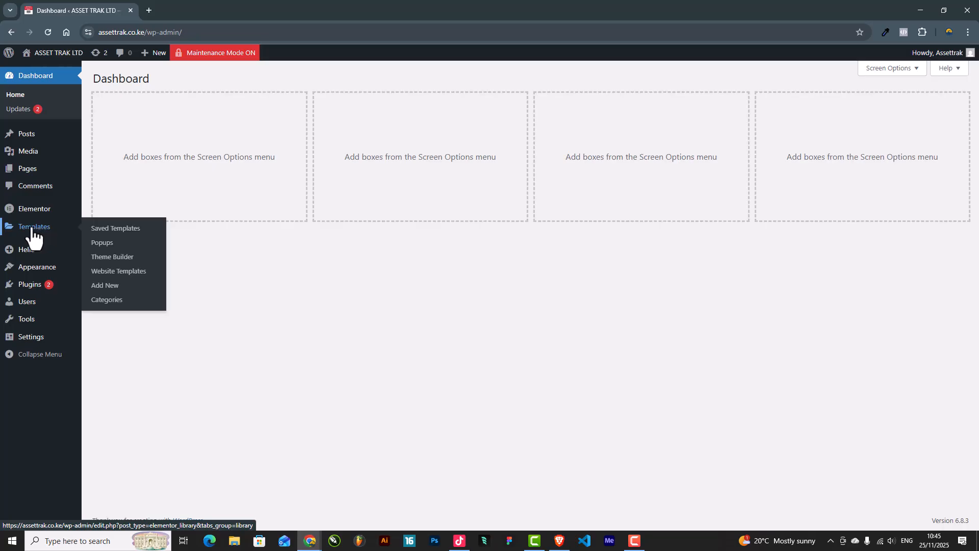
right_click(113, 260)
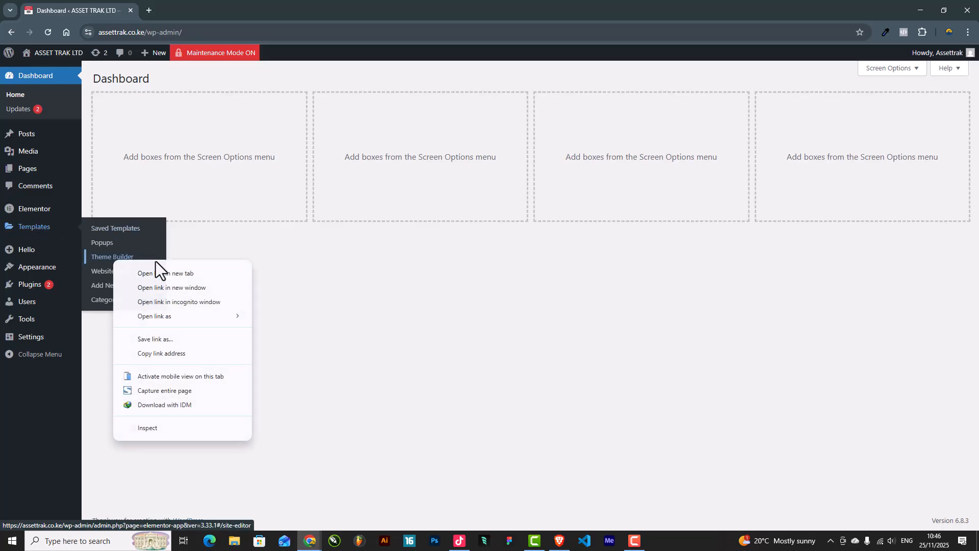
left_click(170, 274)
left_click(162, 4)
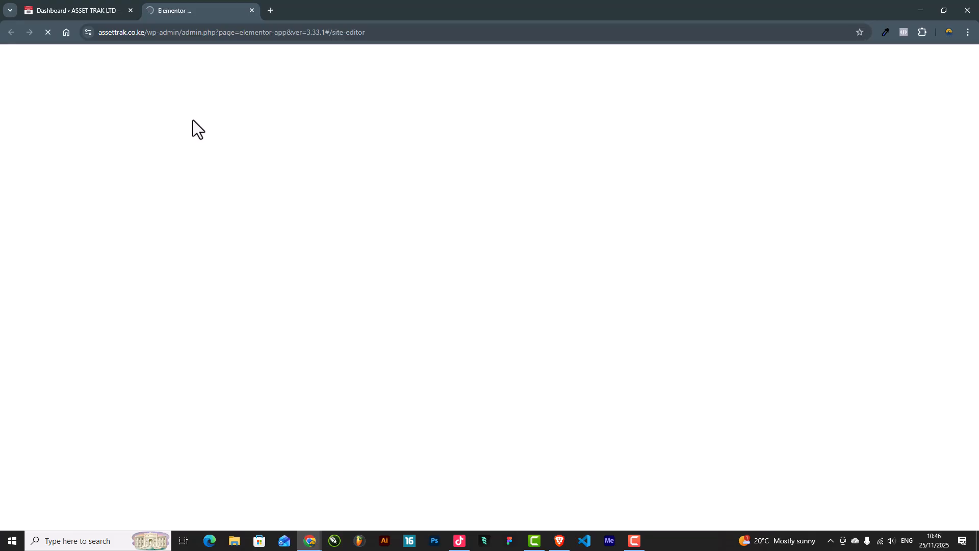
left_click(51, 7)
left_click(173, 6)
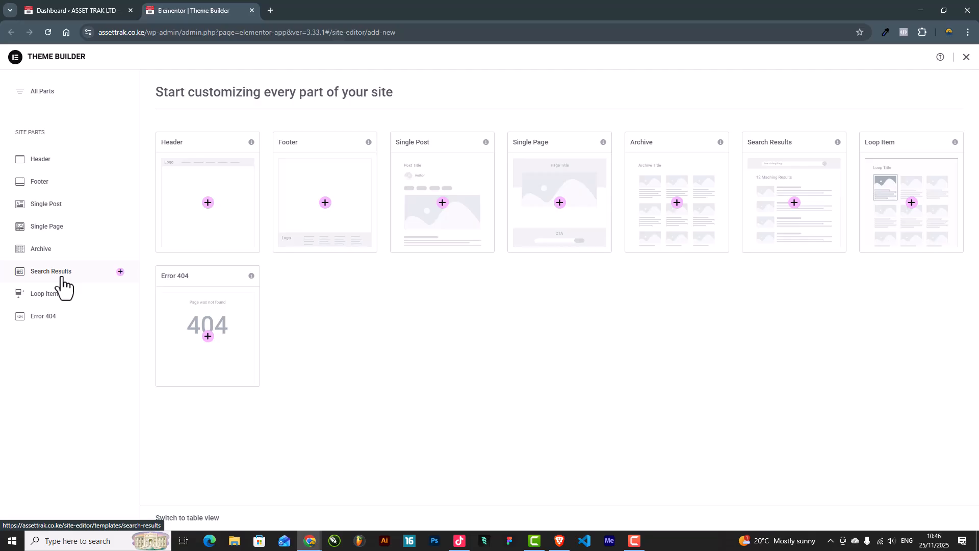
left_click(37, 162)
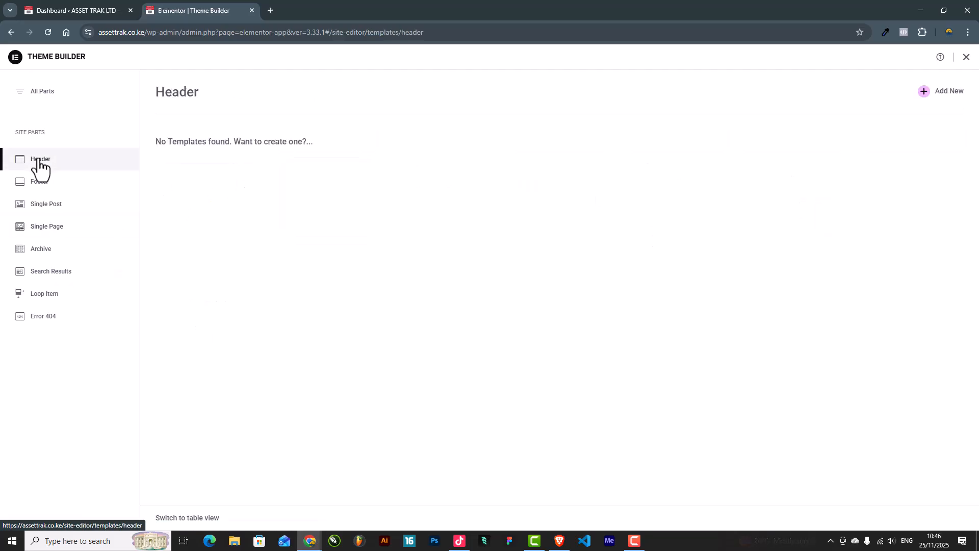
Step: Add a new header template, dismissing the block Library, setup checklist and Launchpad tip
left_click(942, 93)
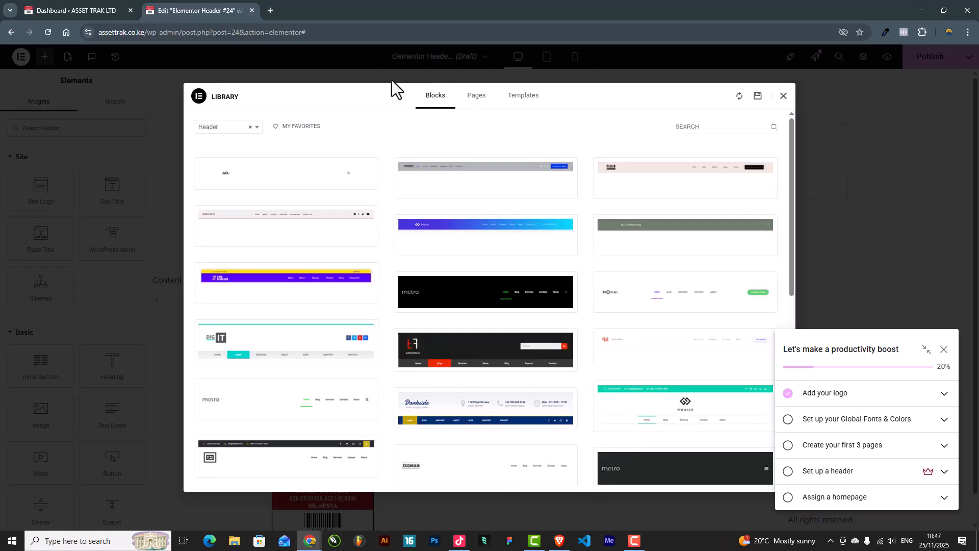
scroll(554, 295, "down", 10)
scroll(552, 297, "up", 10)
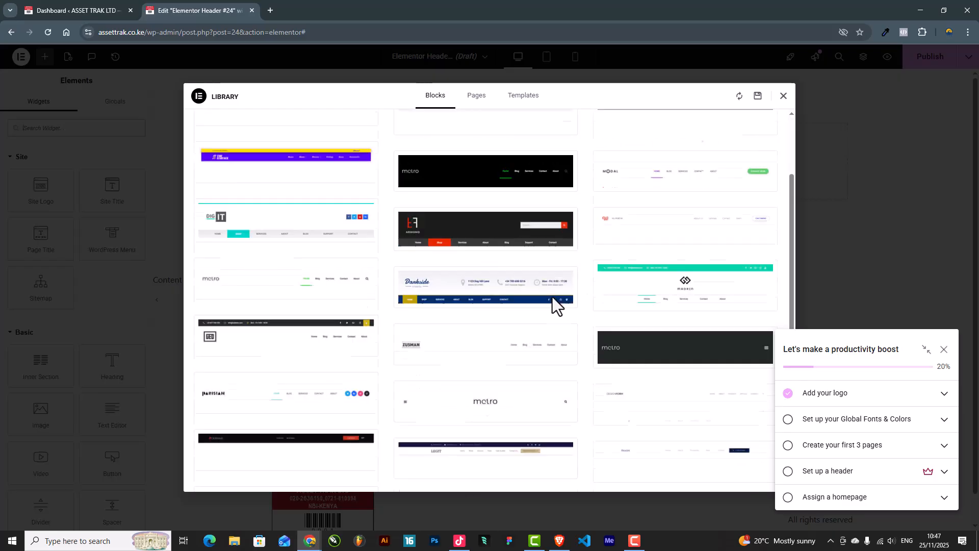
mouse_move(552, 297)
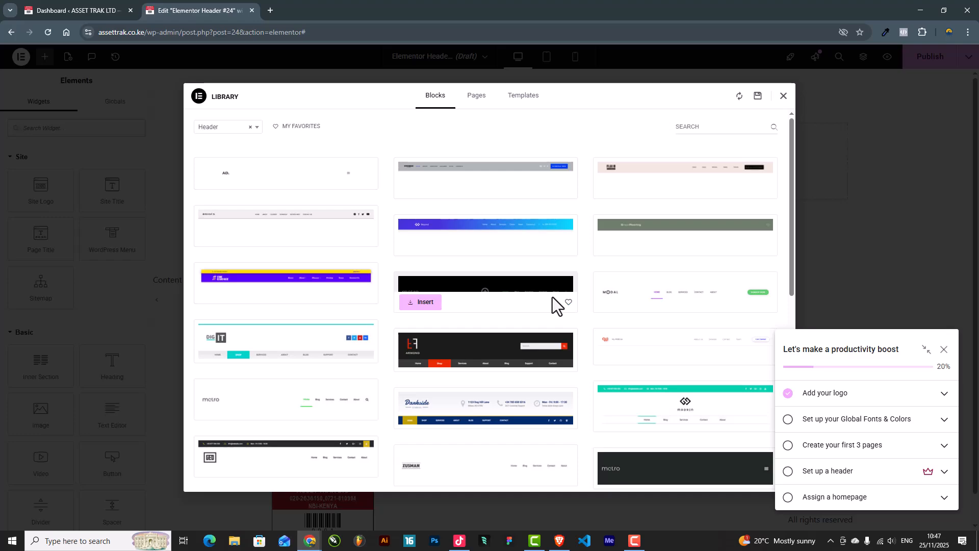
left_click(783, 97)
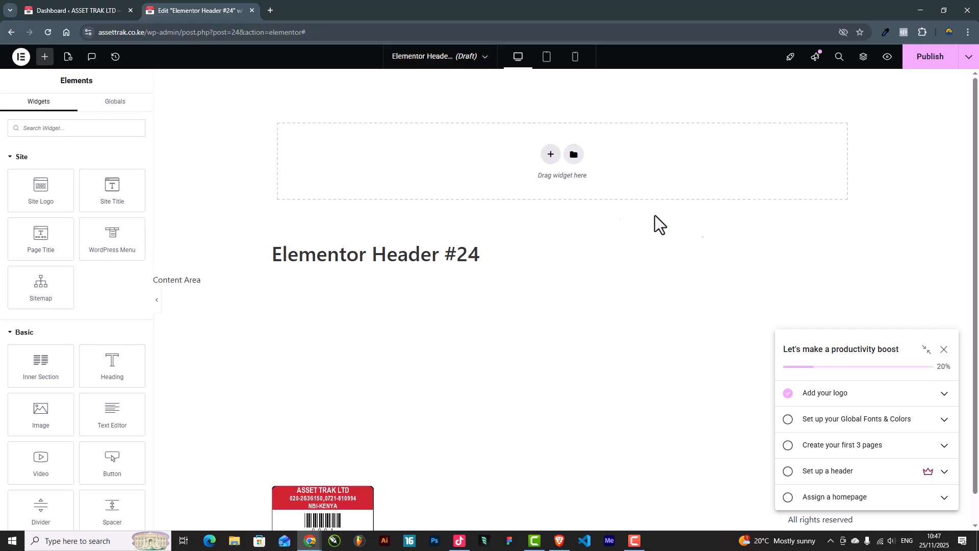
left_click(943, 350)
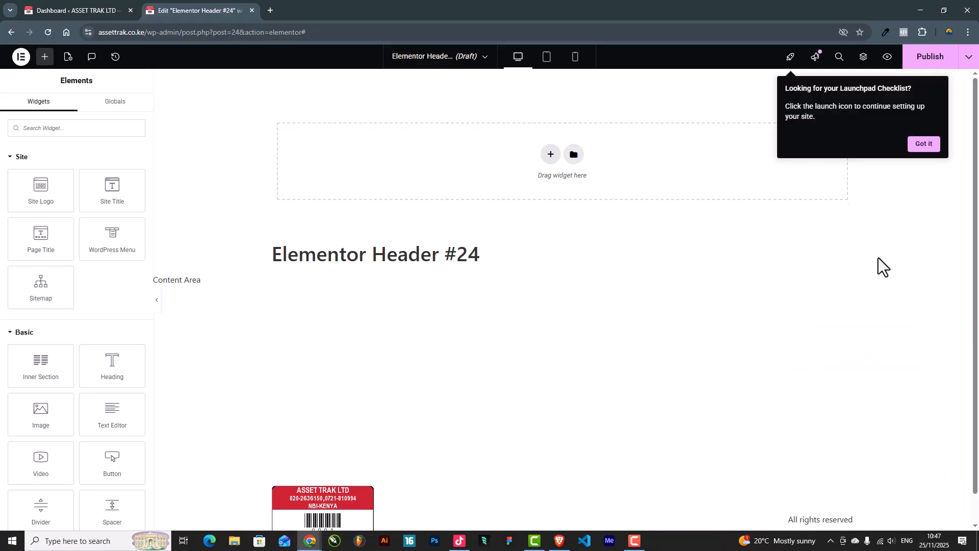
left_click(920, 145)
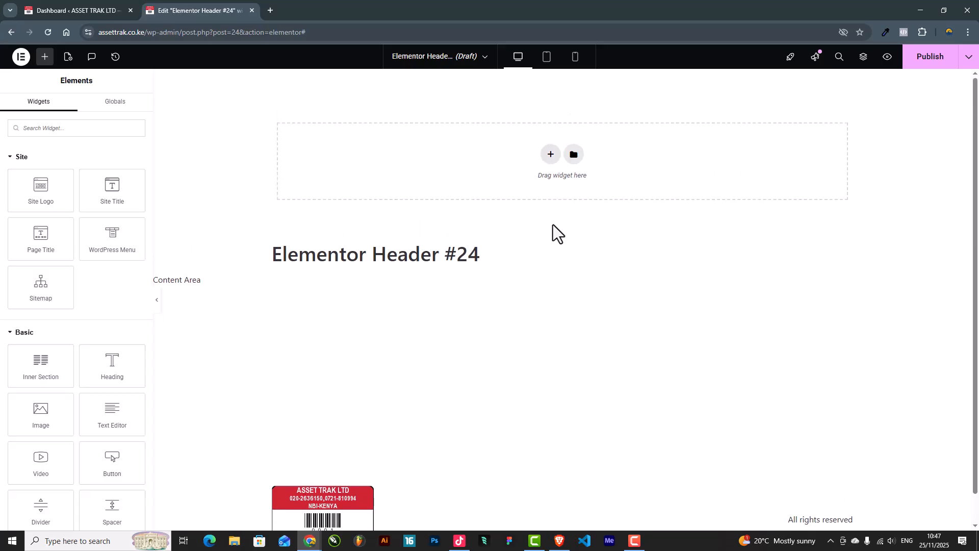
Step: Add a single-column section with No Gap and a 90 px minimum height
left_click(551, 164)
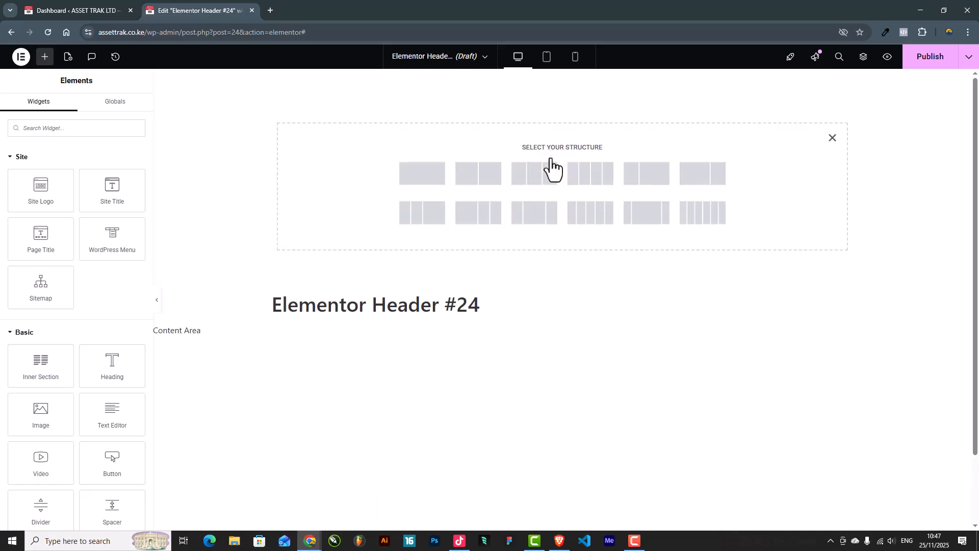
left_click(413, 181)
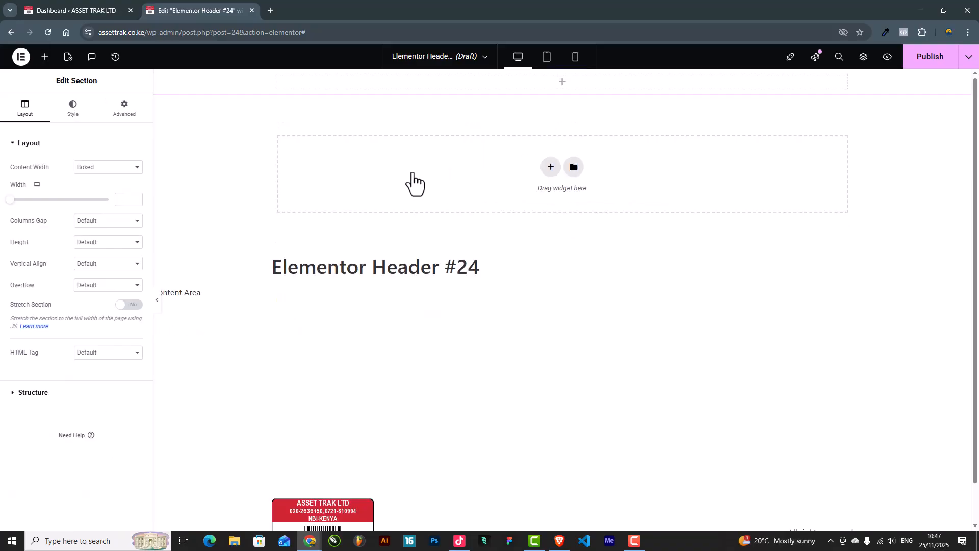
left_click(88, 224)
left_click(94, 246)
left_click(95, 245)
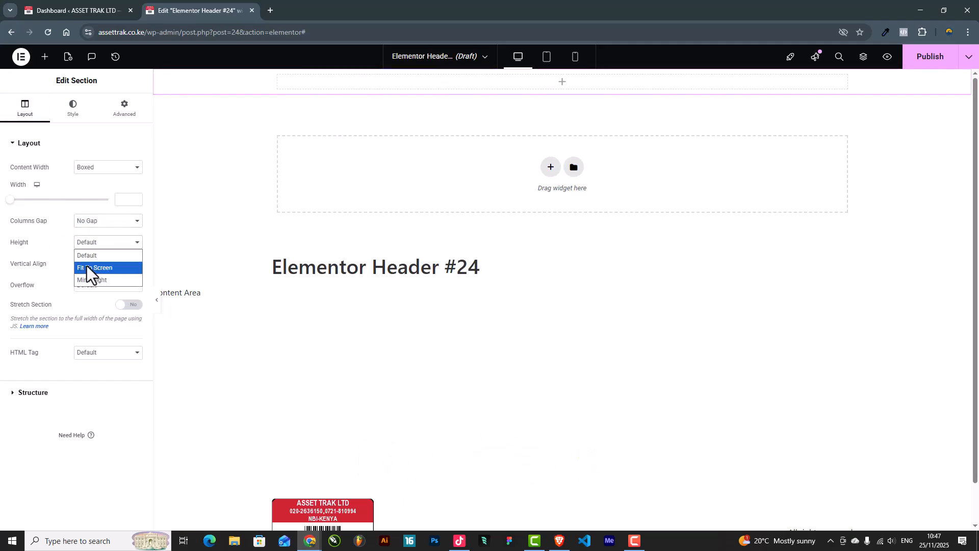
left_click(99, 281)
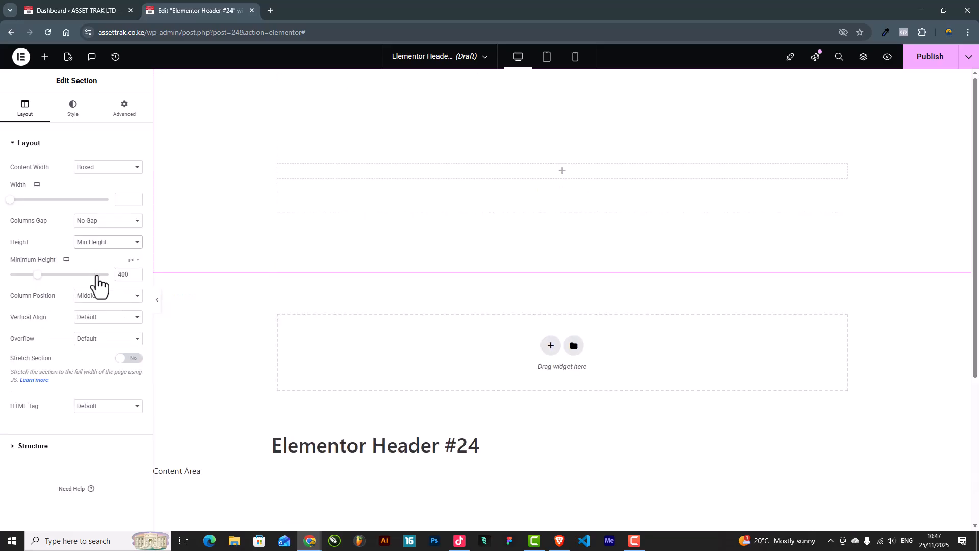
double_click(122, 276)
type("90")
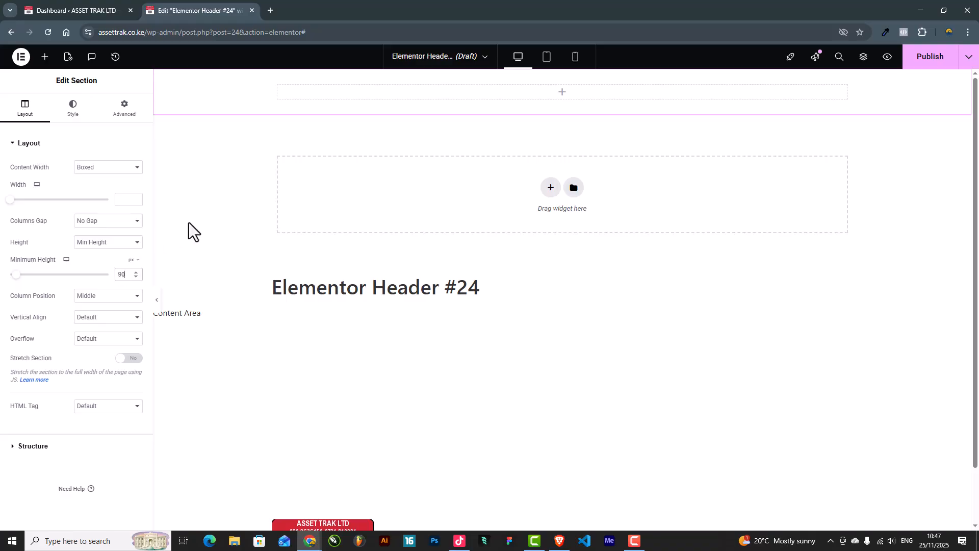
Step: Give the section a Classic background using the pale pink global colour
left_click(73, 120)
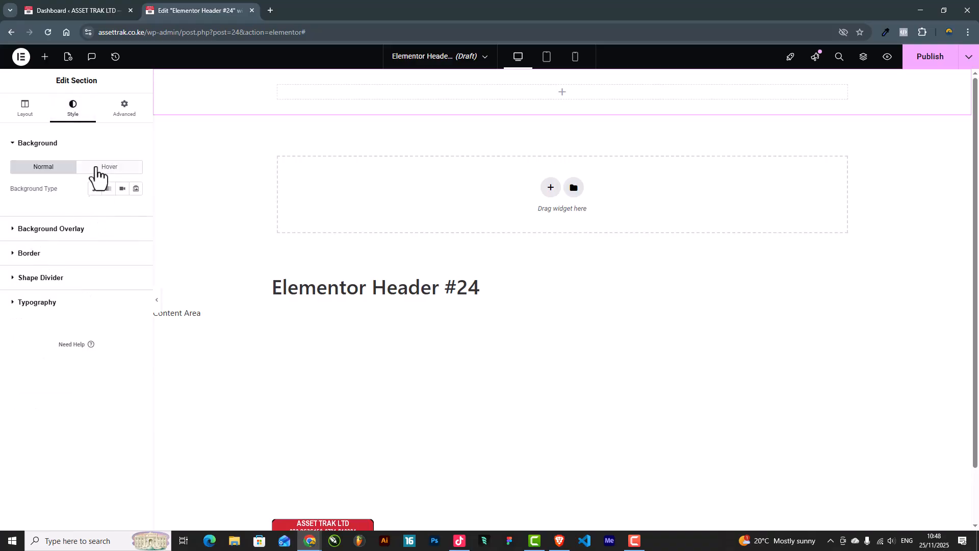
left_click(96, 188)
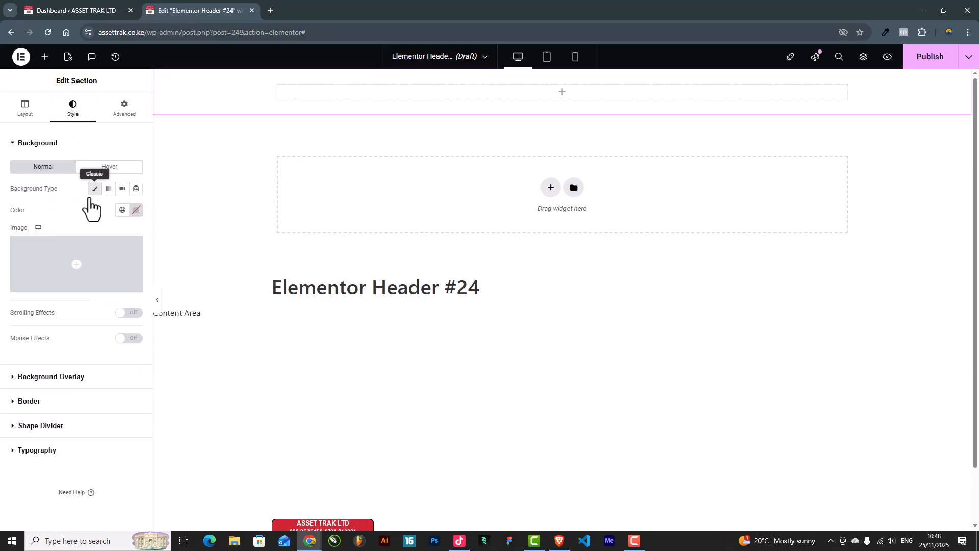
left_click(122, 211)
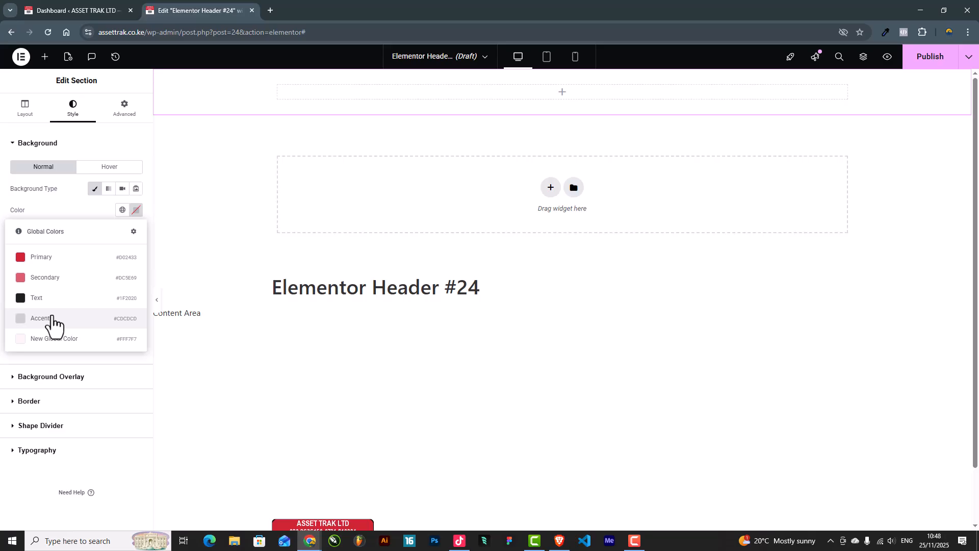
left_click(39, 340)
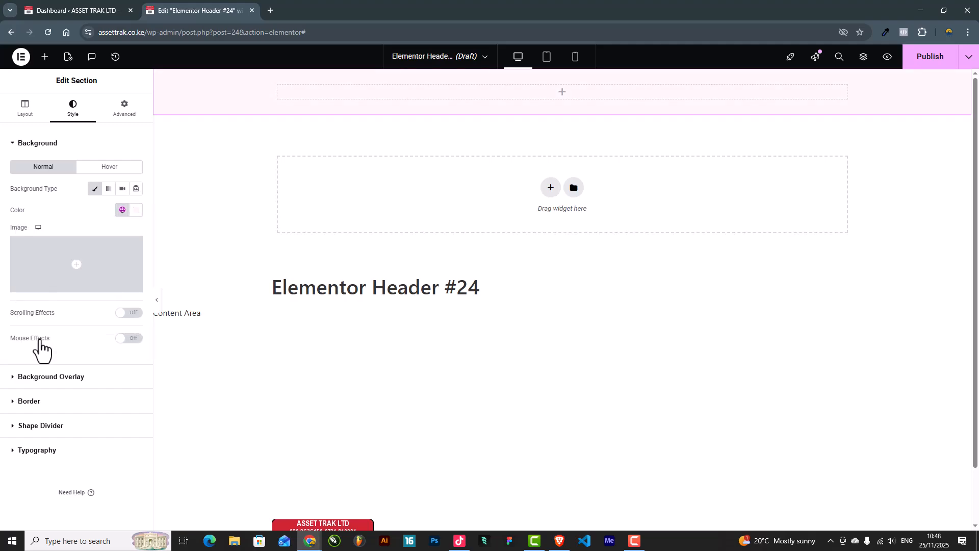
left_click(45, 61)
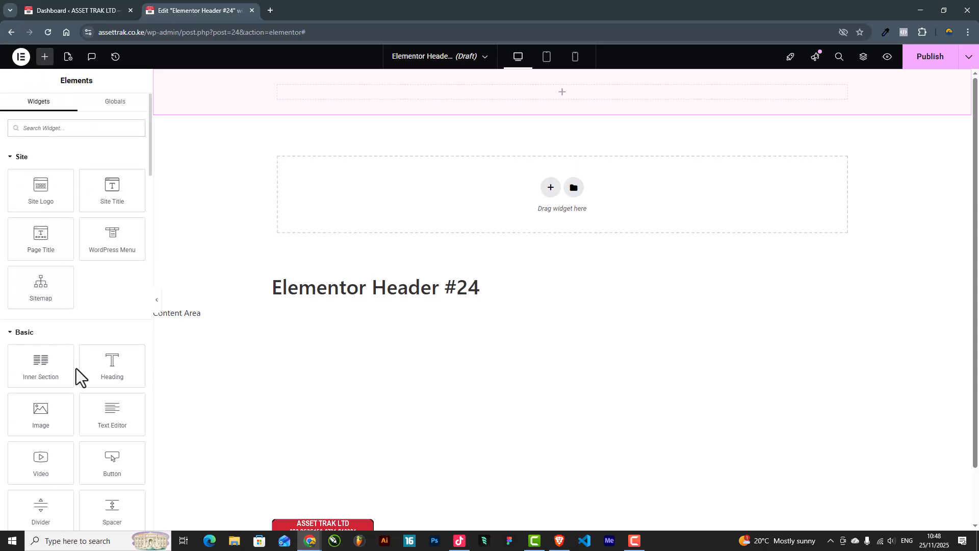
Step: Drag an inner section into the header and set its left column width to 30
left_click_drag(35, 373, 435, 93)
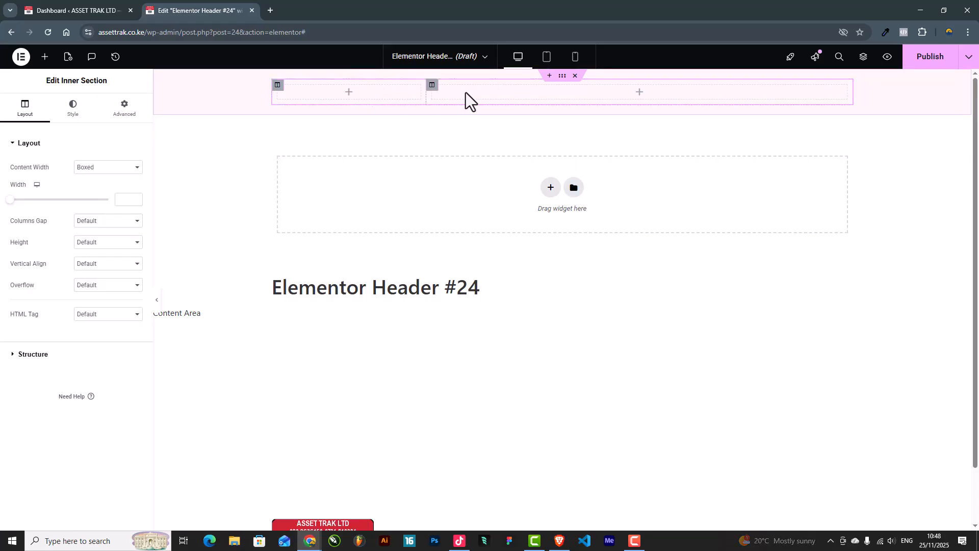
mouse_move(426, 94)
left_mouse_down()
mouse_move(629, 102)
mouse_move(394, 100)
mouse_move(426, 102)
left_mouse_up()
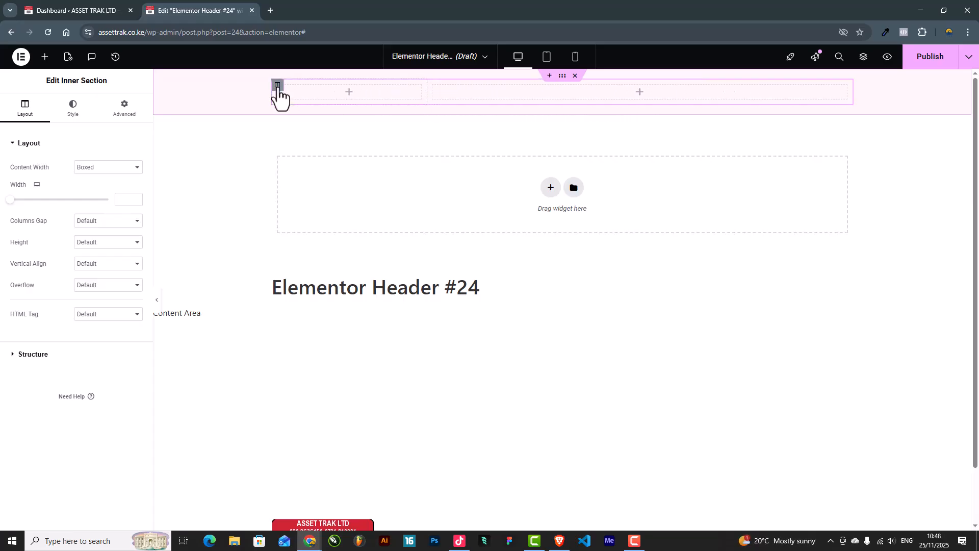
left_click(277, 86)
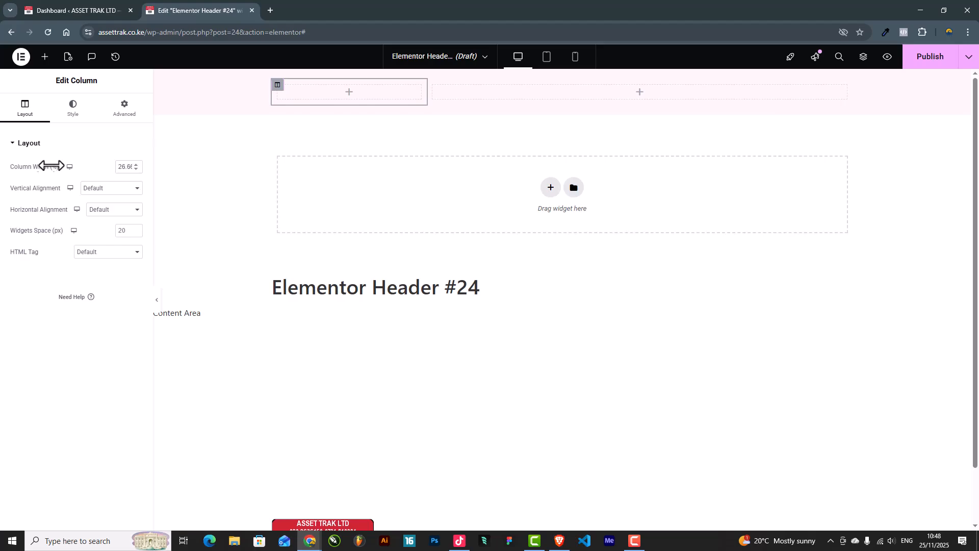
double_click(127, 169)
type("30")
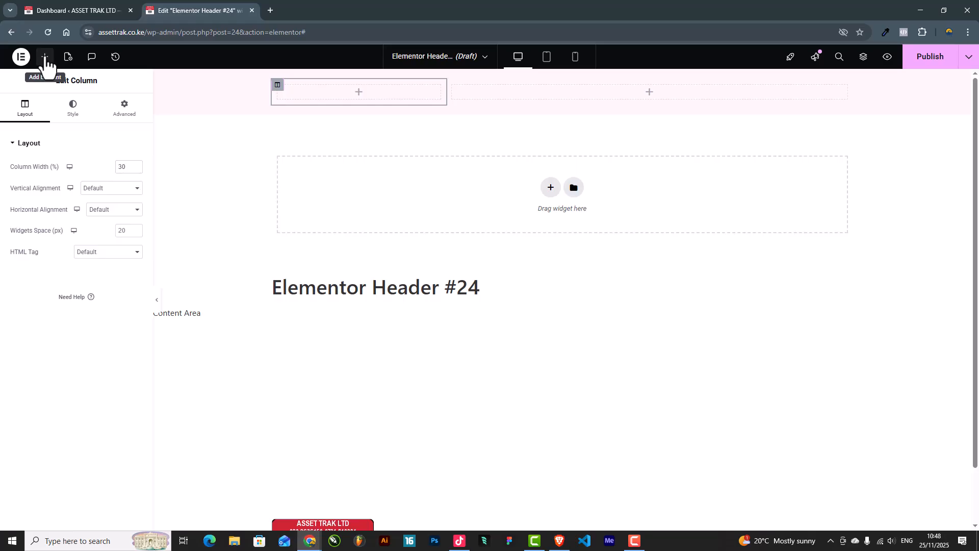
Step: Set the inner section's column gap to No Gap and drop a Site Logo into the left column
left_click(45, 57)
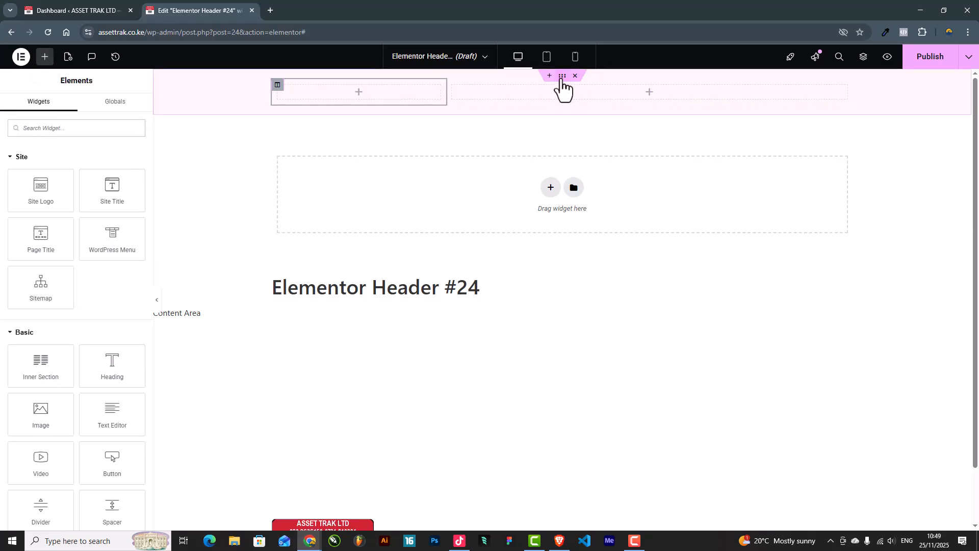
left_click(561, 77)
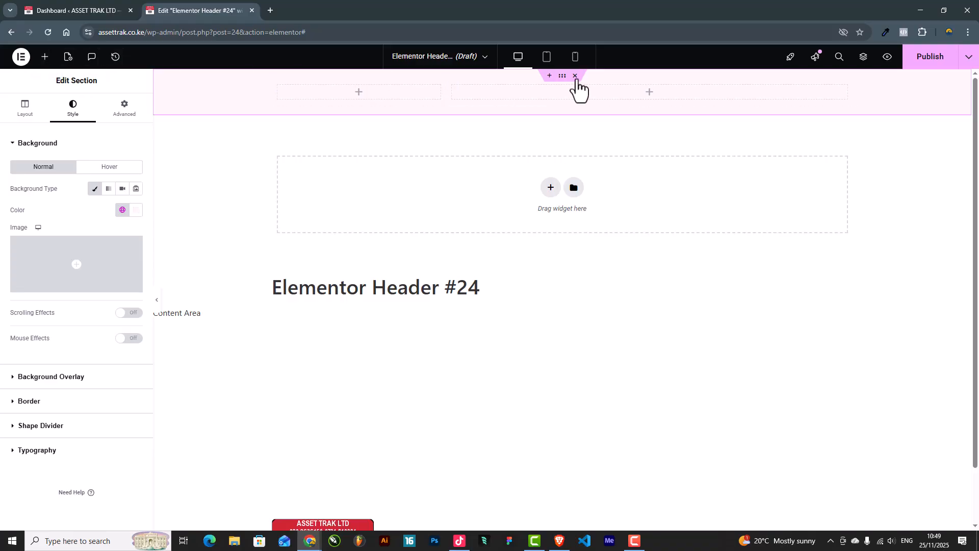
left_click(863, 61)
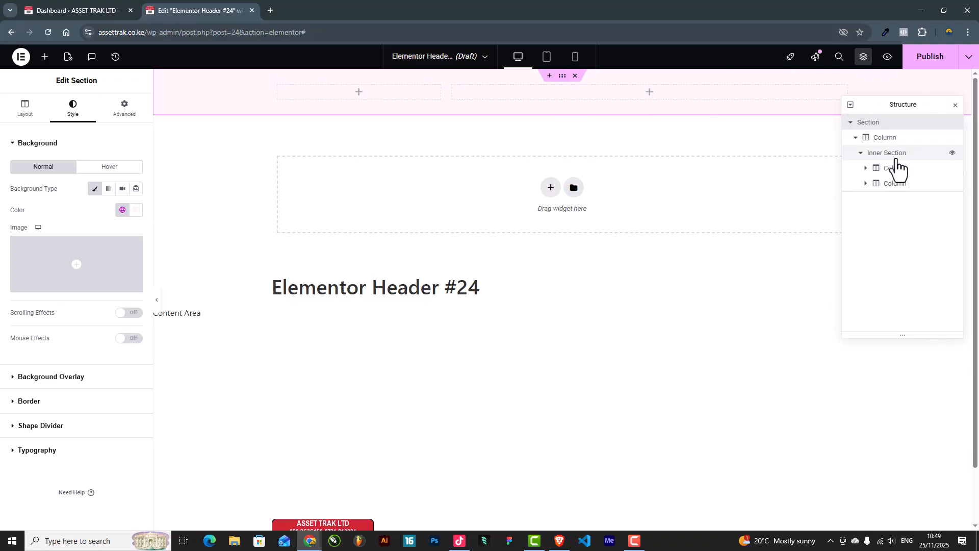
left_click(895, 157)
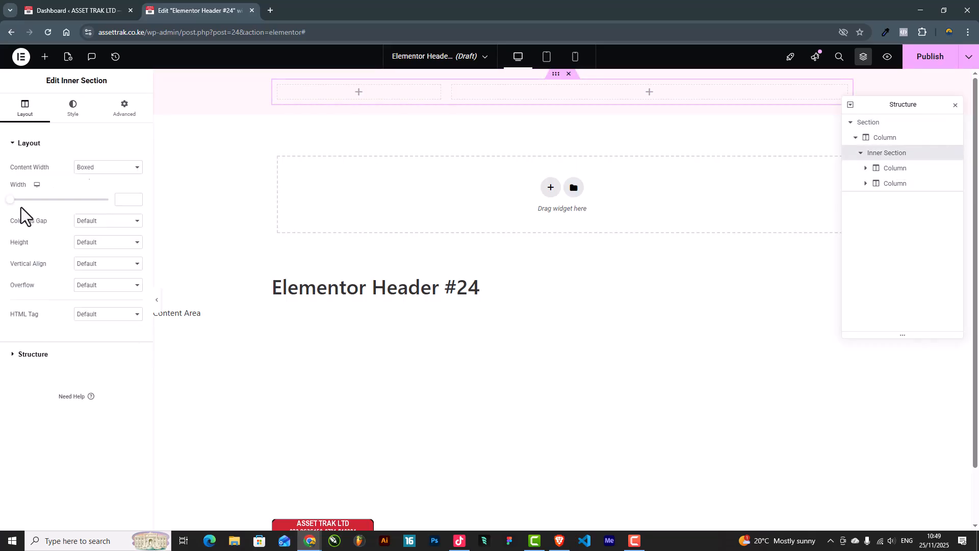
left_click(94, 223)
left_click(96, 247)
left_click(45, 59)
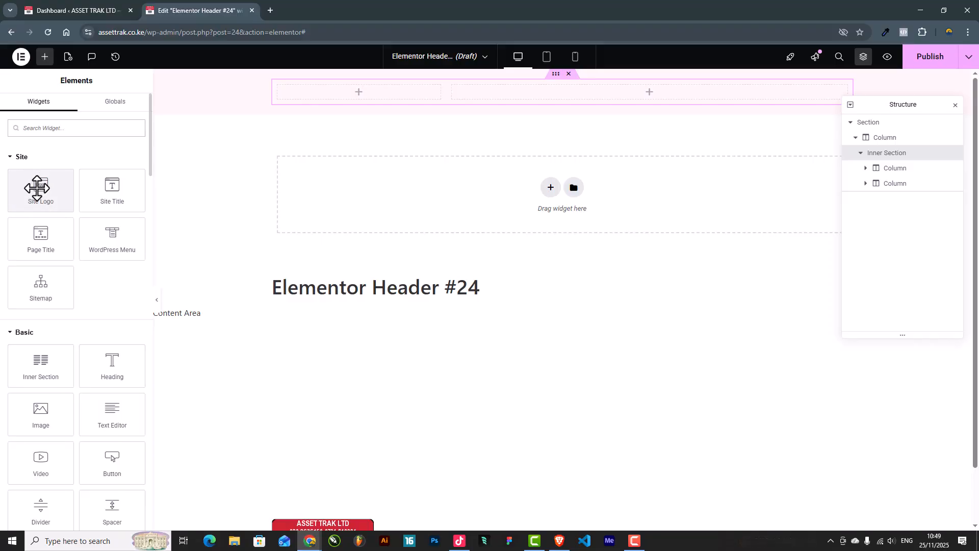
left_click_drag(37, 187, 365, 89)
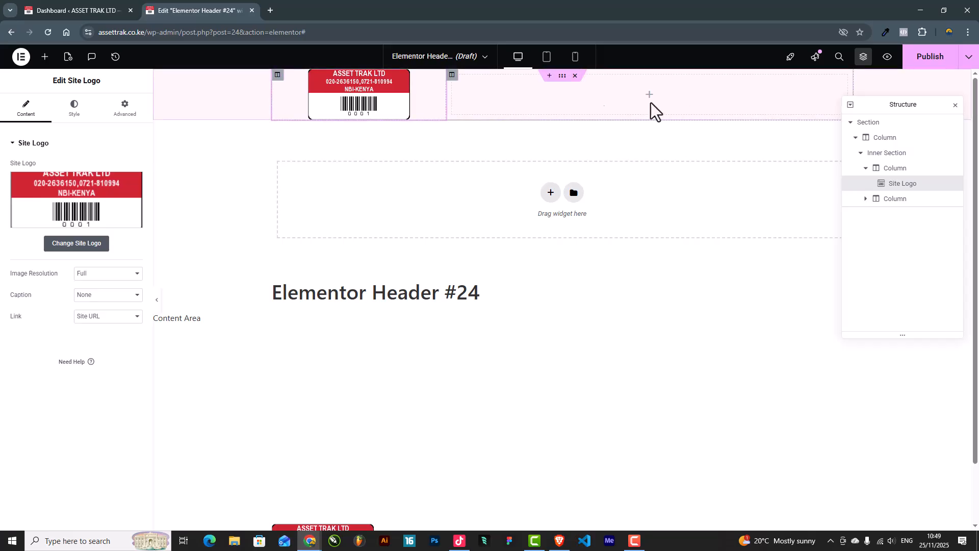
Step: Publish the header with an Include / Entire Site condition, then go to Appearance > Menus
left_click(955, 105)
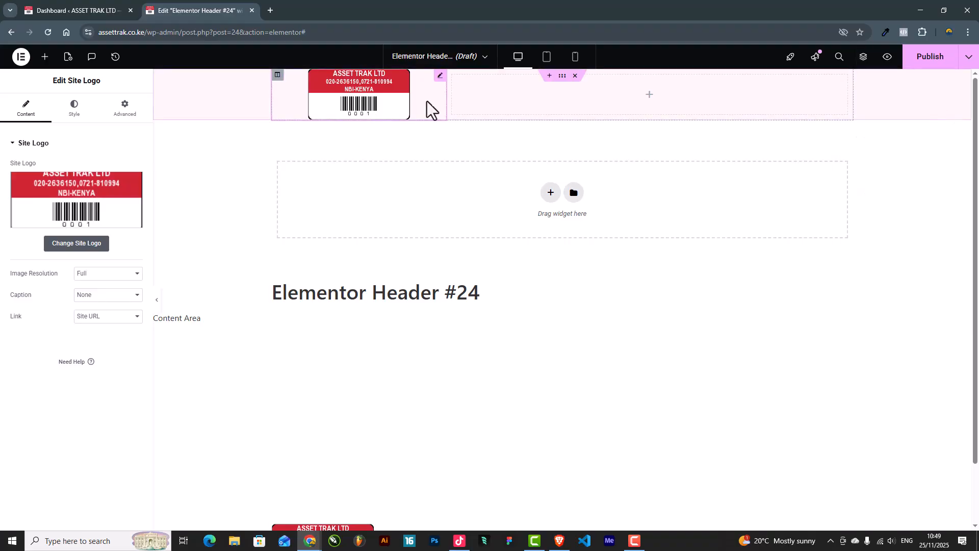
left_click(931, 57)
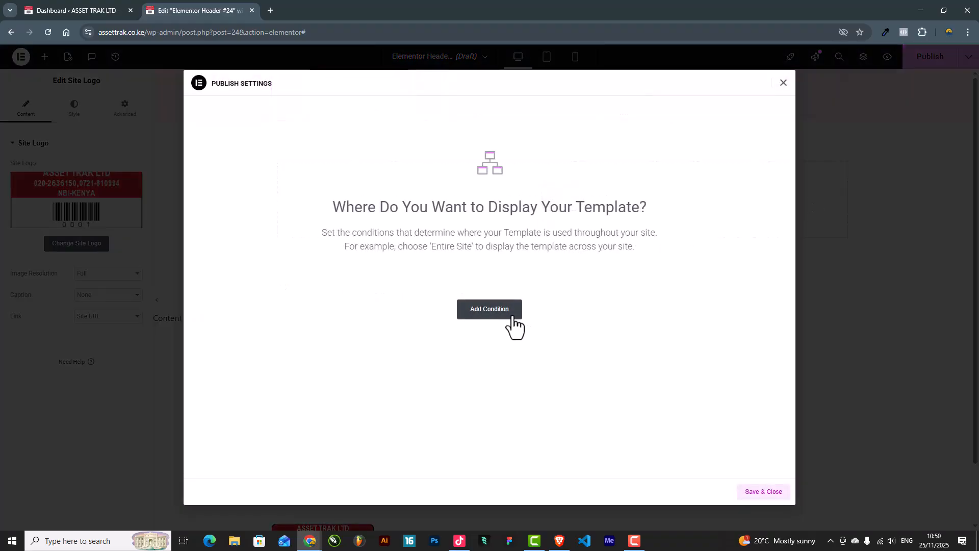
left_click(489, 310)
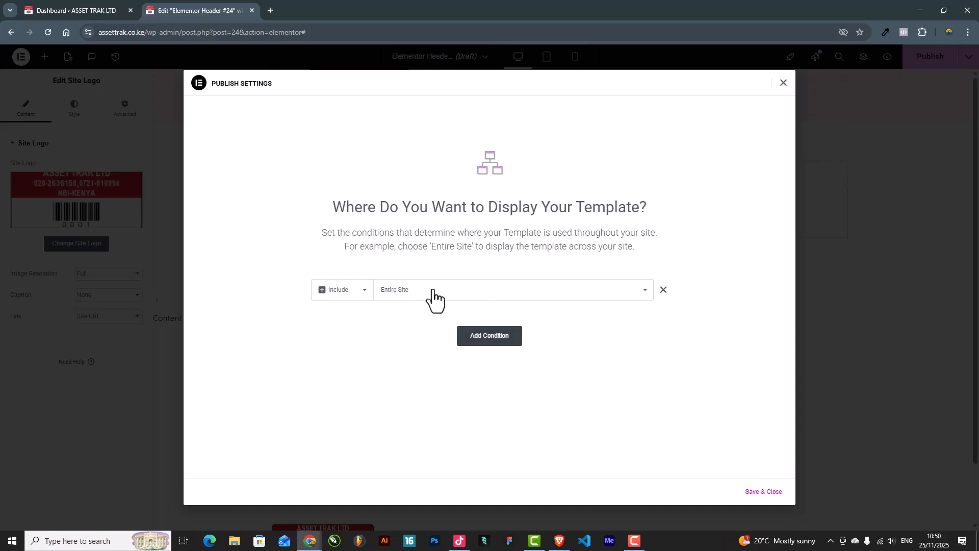
left_click(769, 493)
left_click(759, 492)
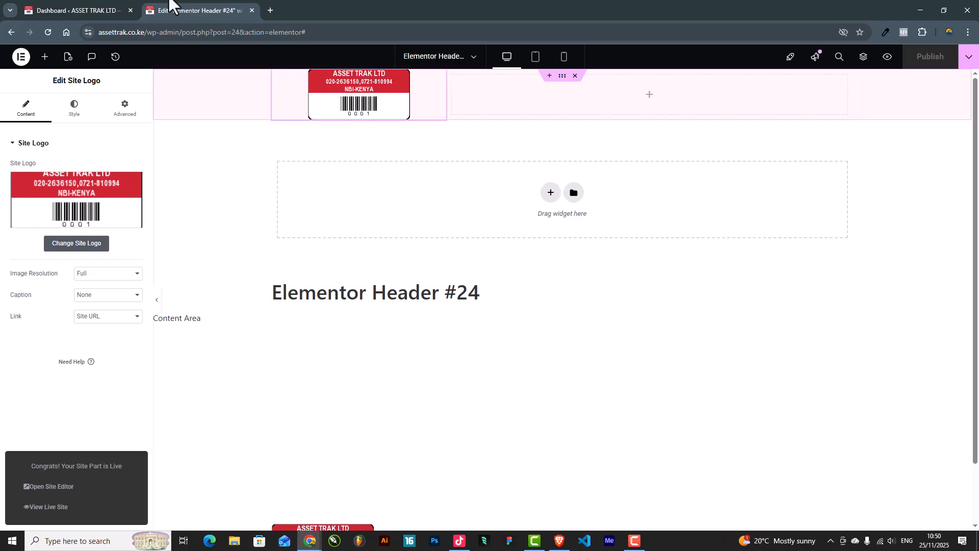
left_click(54, 11)
mouse_move(28, 269)
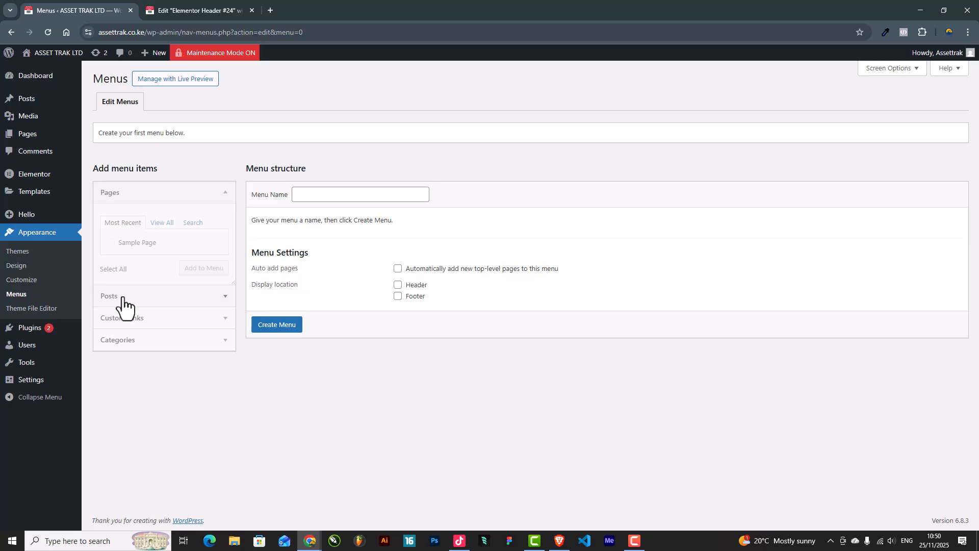
Step: Create a new menu named 'main menu'
left_click(325, 193)
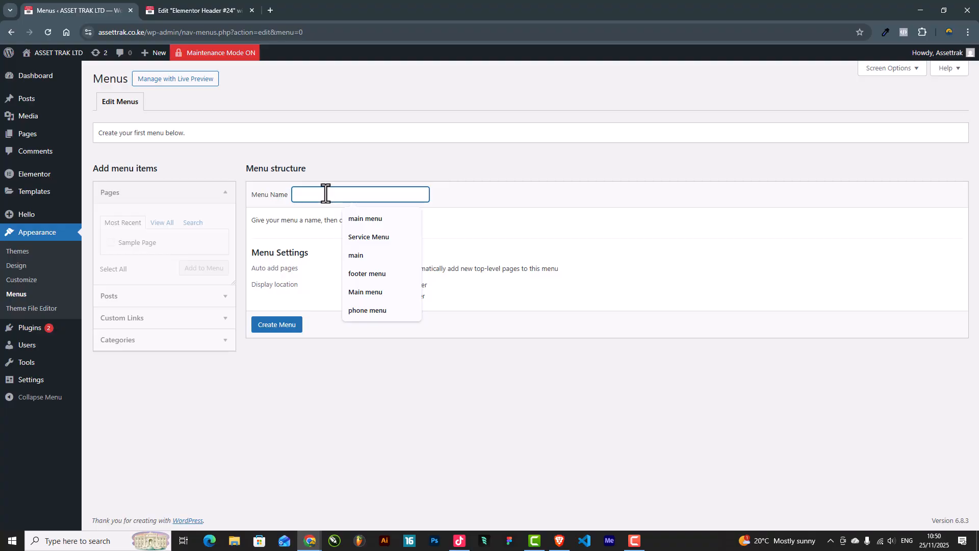
left_click(373, 222)
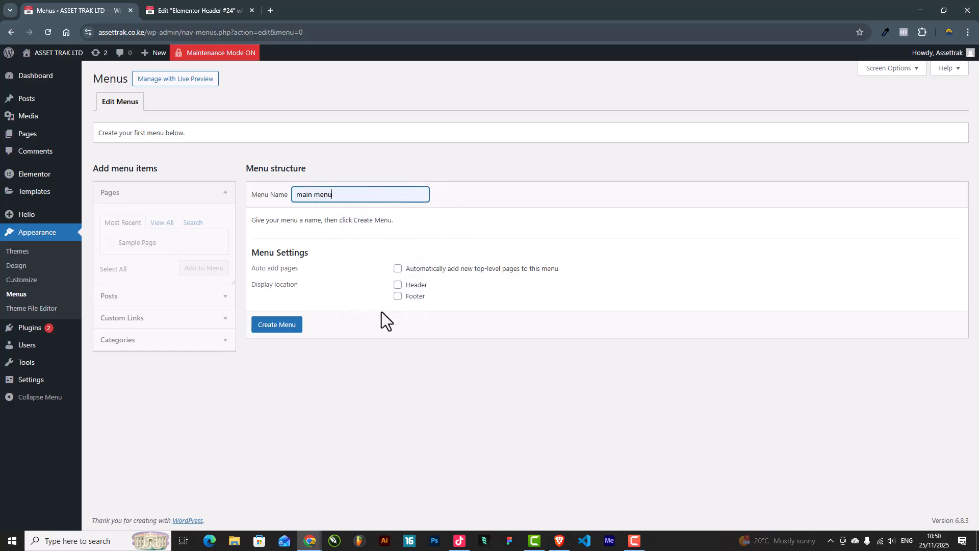
left_click(273, 328)
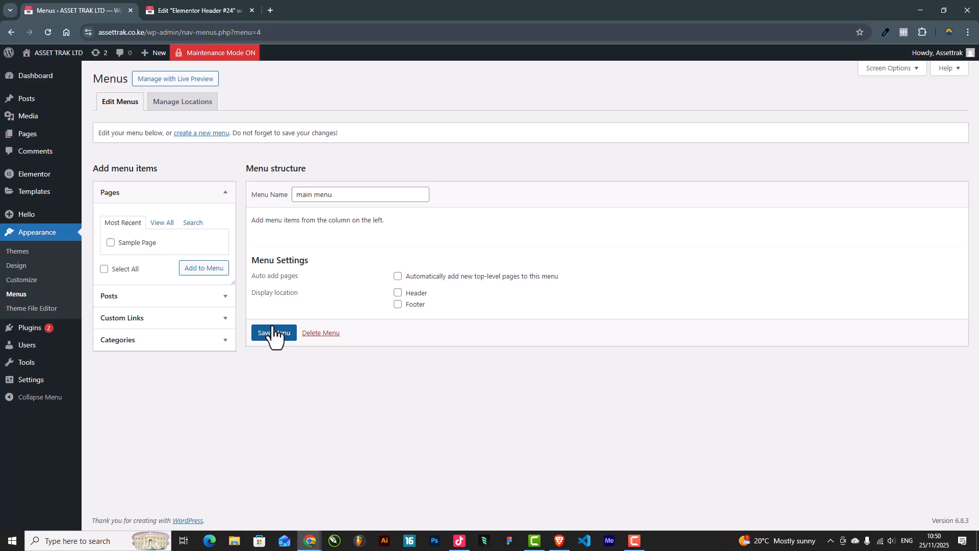
Step: Add a 'Who We Are' custom link with URL #about to the main menu
left_click(111, 318)
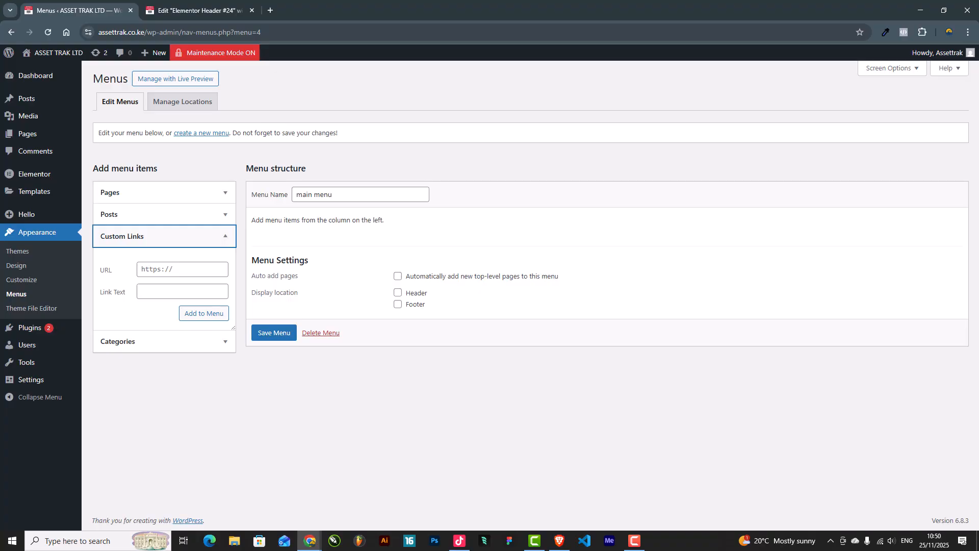
key("alt+Tab")
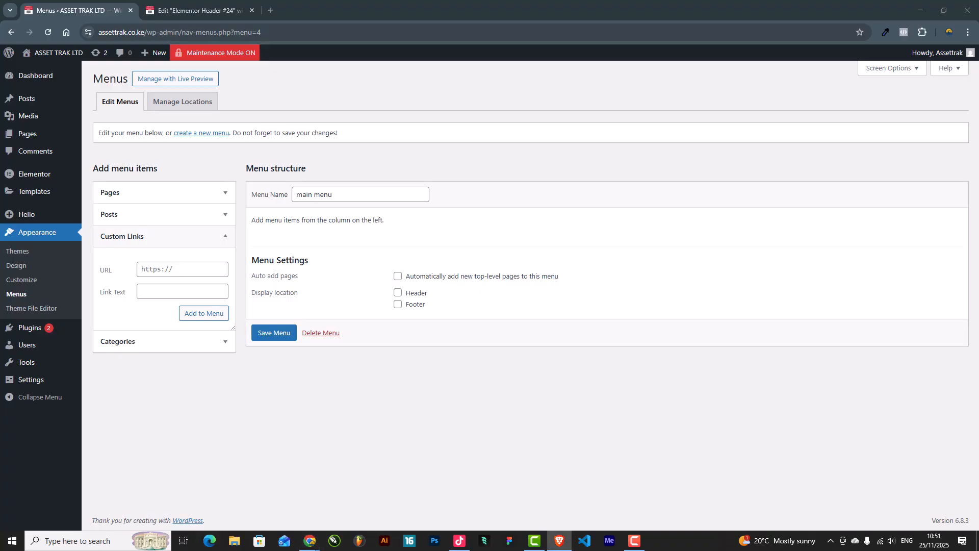
left_click(160, 273)
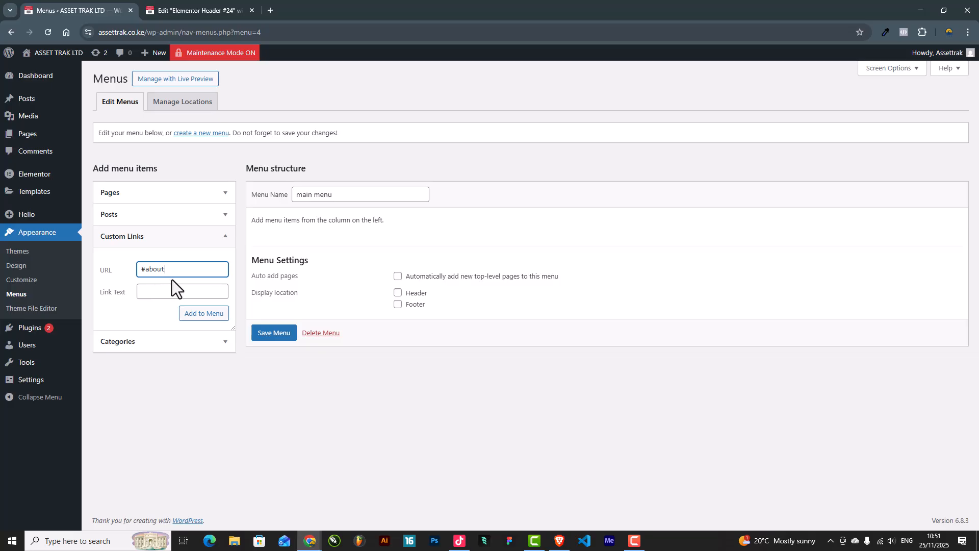
left_click_drag(173, 268, 103, 269)
left_click(161, 268)
left_click_drag(176, 268, 127, 268)
left_click(158, 292)
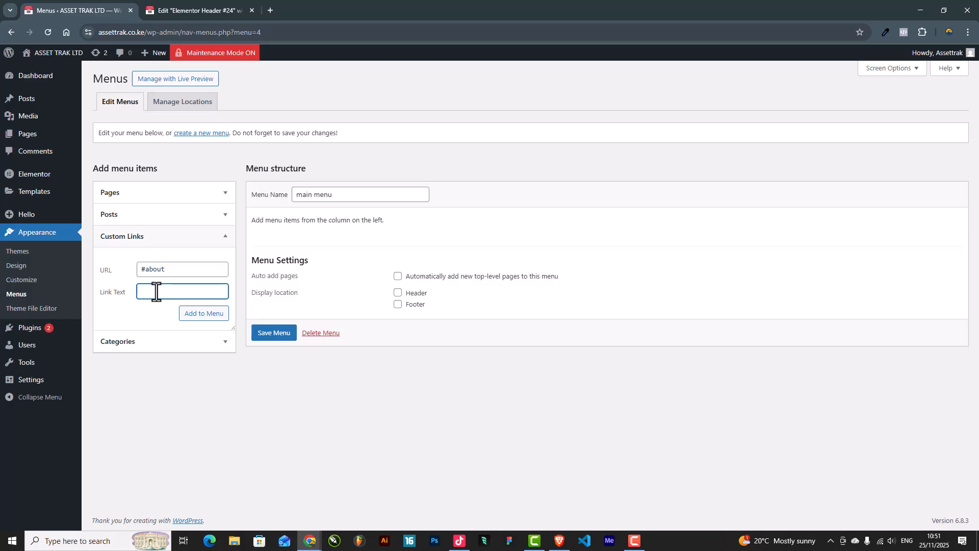
type("Who We Are")
left_click(204, 316)
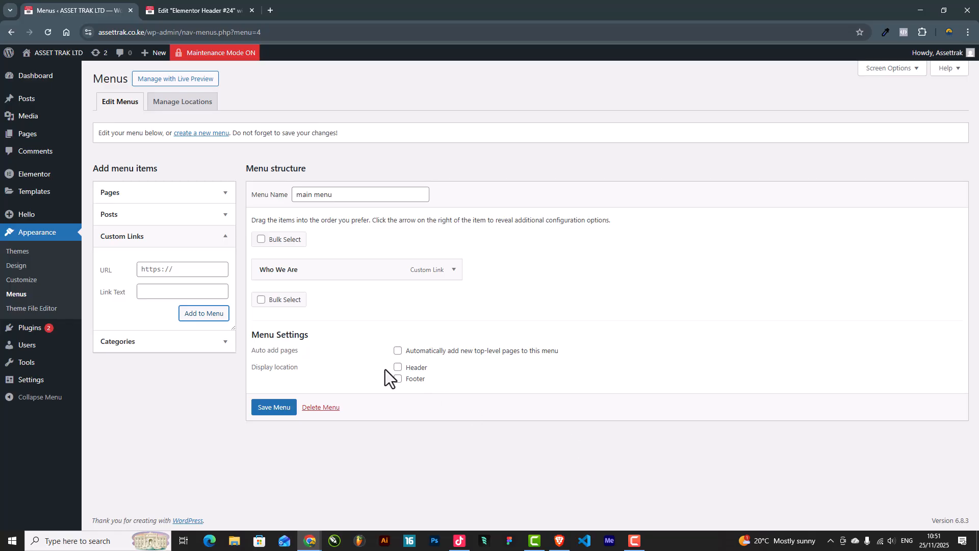
Step: Add an 'Our Services' custom link pointing to #services
left_click(161, 270)
type("#")
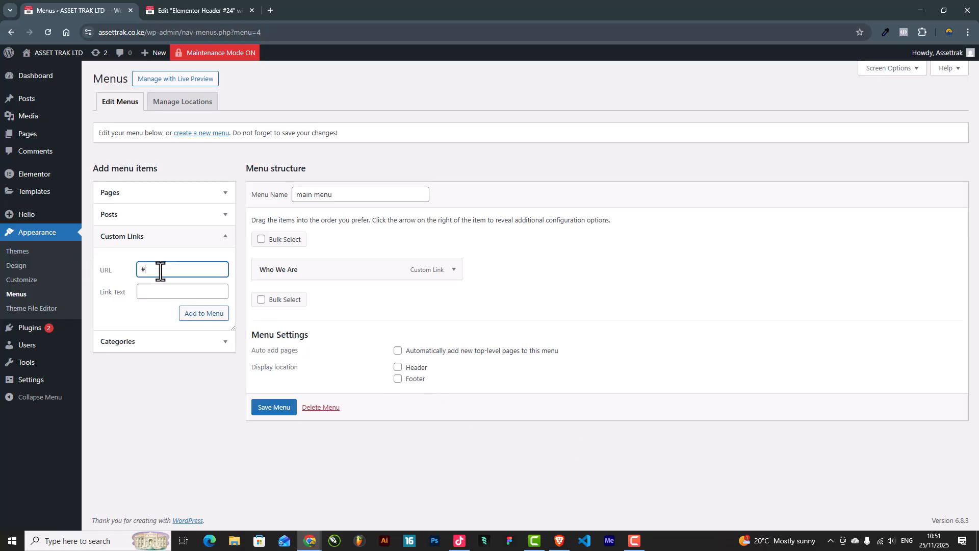
type("services")
left_click(158, 286)
type("Ou")
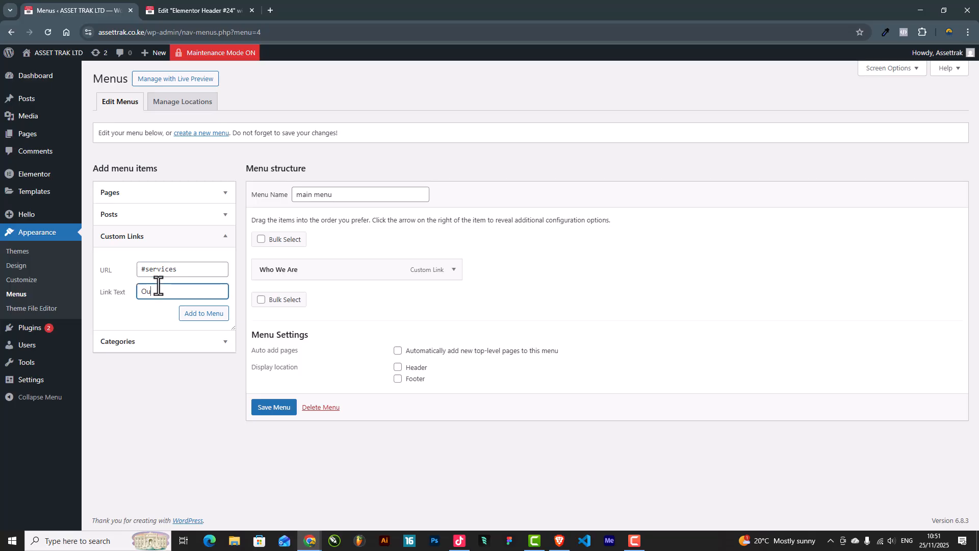
type("r Servivces")
left_click(206, 318)
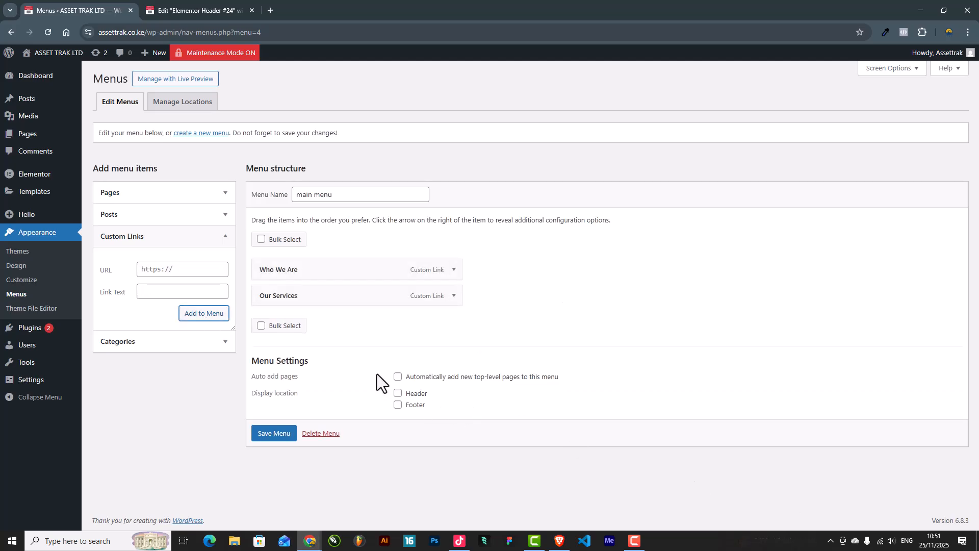
Step: Add an 'Our Process' custom link pointing to #process
key("alt+Tab")
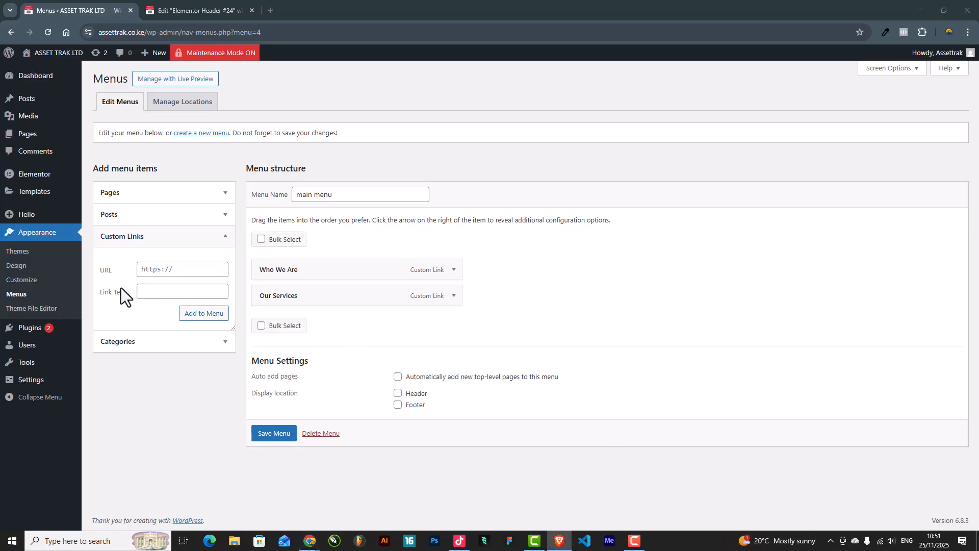
left_click(147, 293)
type("Our Process")
left_click(172, 267)
key("ctrl+a")
type("#process")
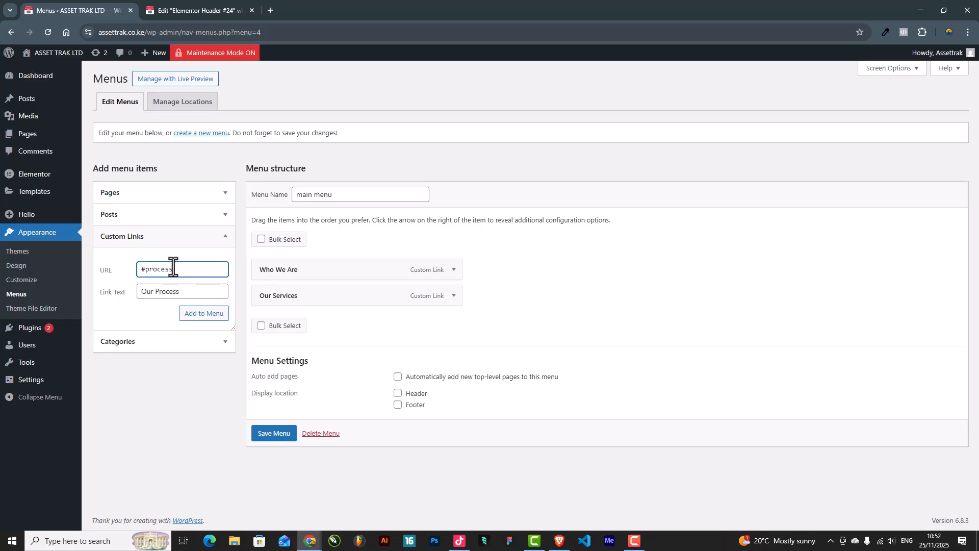
key("BackSpace")
left_click_drag(144, 271, 121, 268)
left_click(193, 271)
left_click_drag(185, 268, 123, 277)
left_click(157, 269)
left_click(163, 275)
left_click(200, 313)
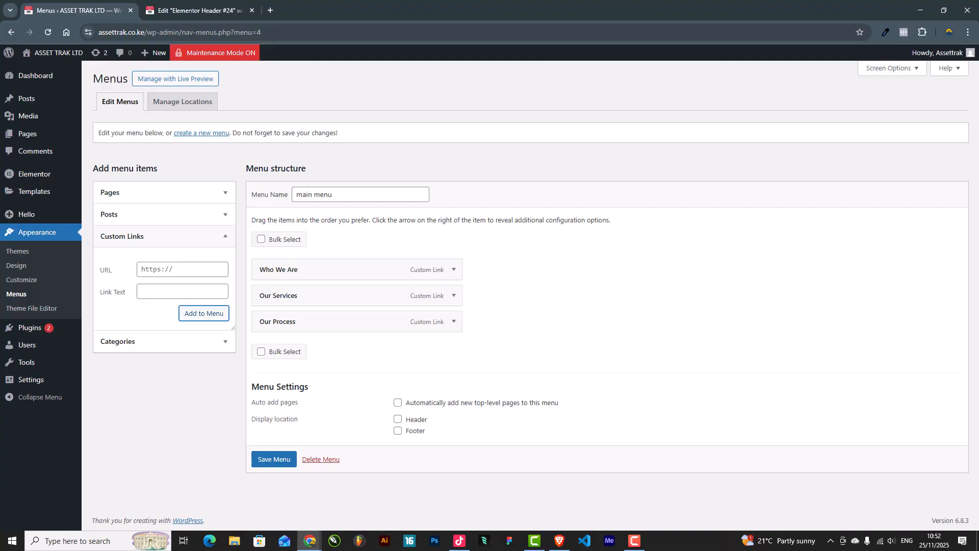
Step: Add a 'Why Us?' custom link pointing to #whyus
left_click(171, 264)
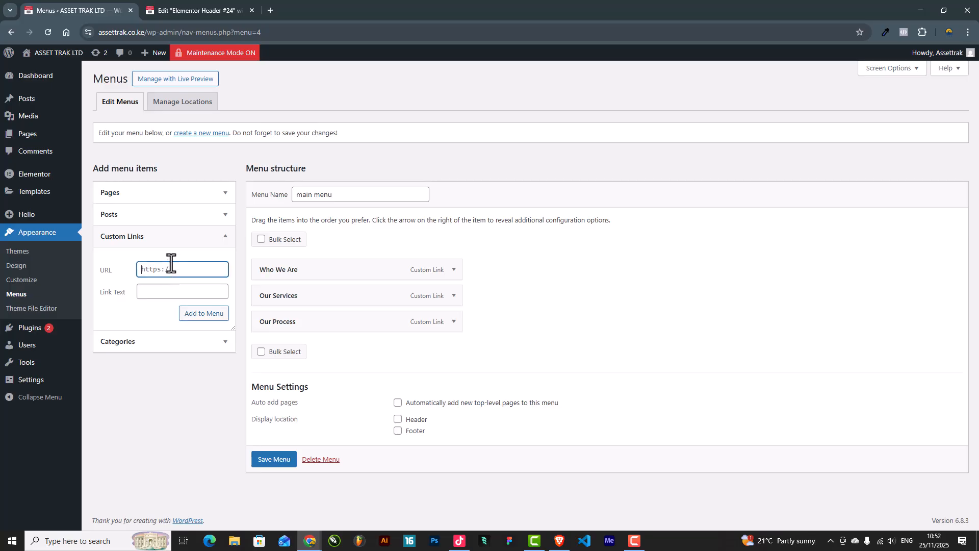
type("#wh")
left_click(170, 289)
type("Why ")
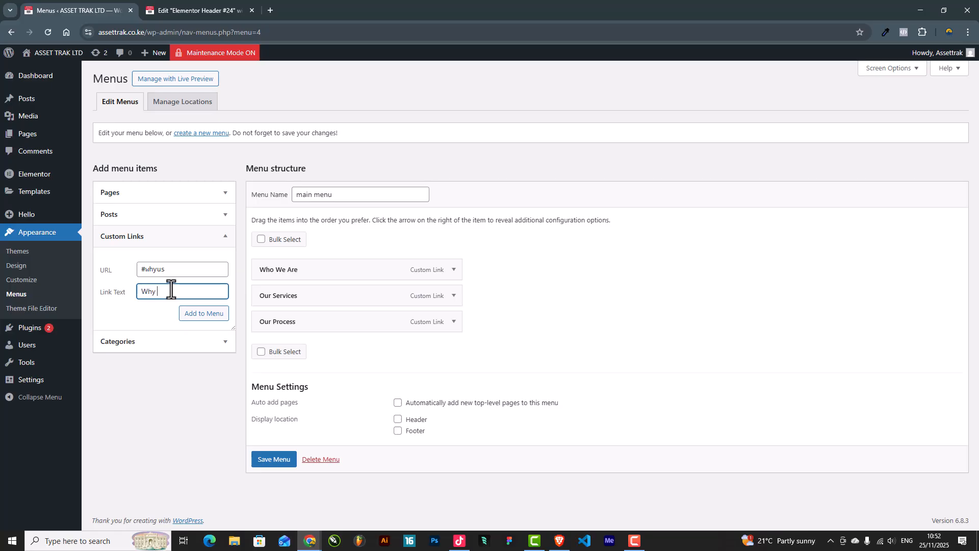
type("Us?")
left_click(194, 314)
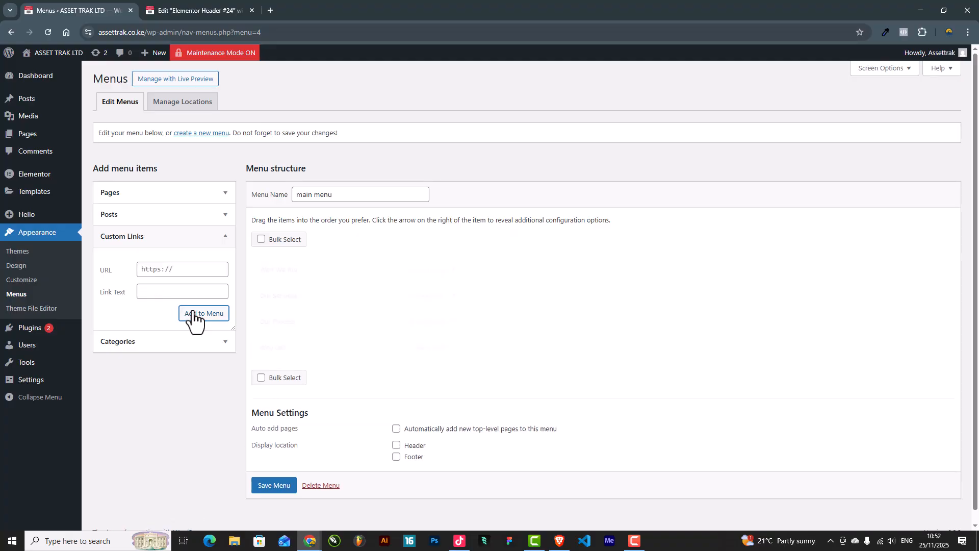
Step: Add a 'Contact Us' custom link pointing to #contact
left_click(169, 269)
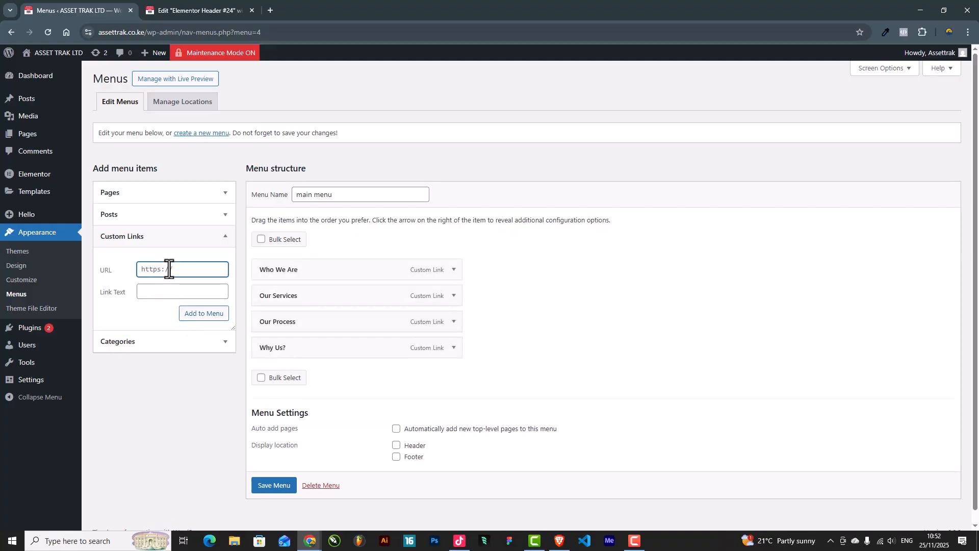
type("#contas")
type("t")
left_click(155, 289)
type("Contact Us")
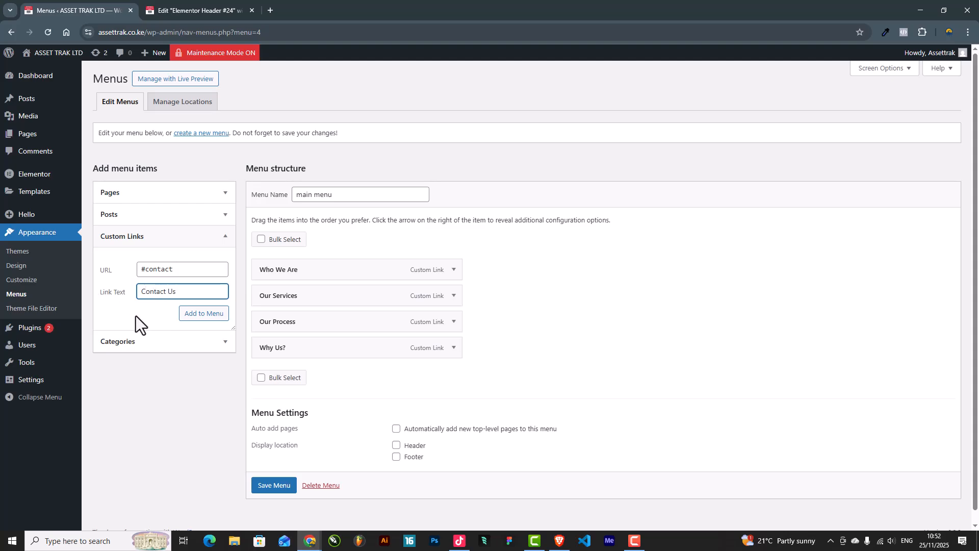
left_click(191, 313)
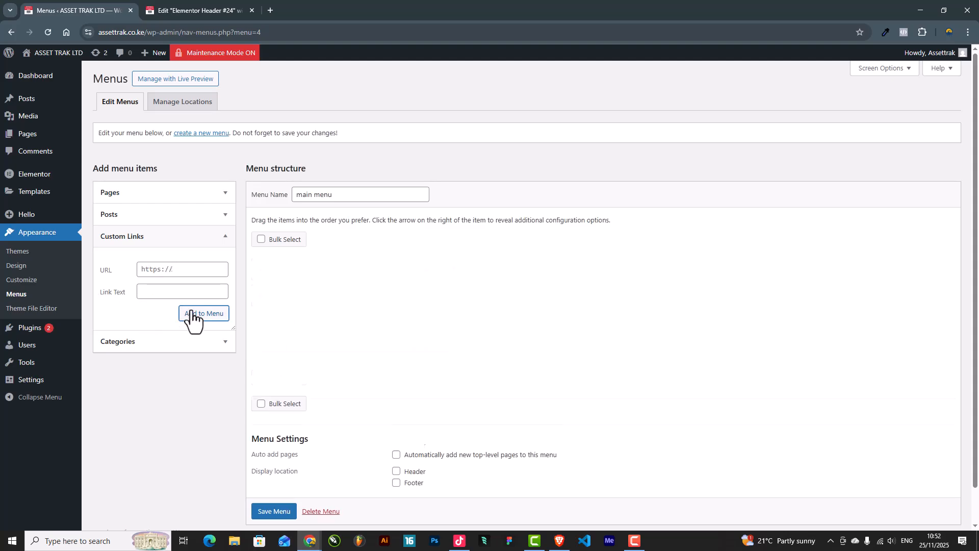
Step: Save the main menu and return to the Elementor header editor
scroll(332, 428, "down", 1)
left_click(274, 474)
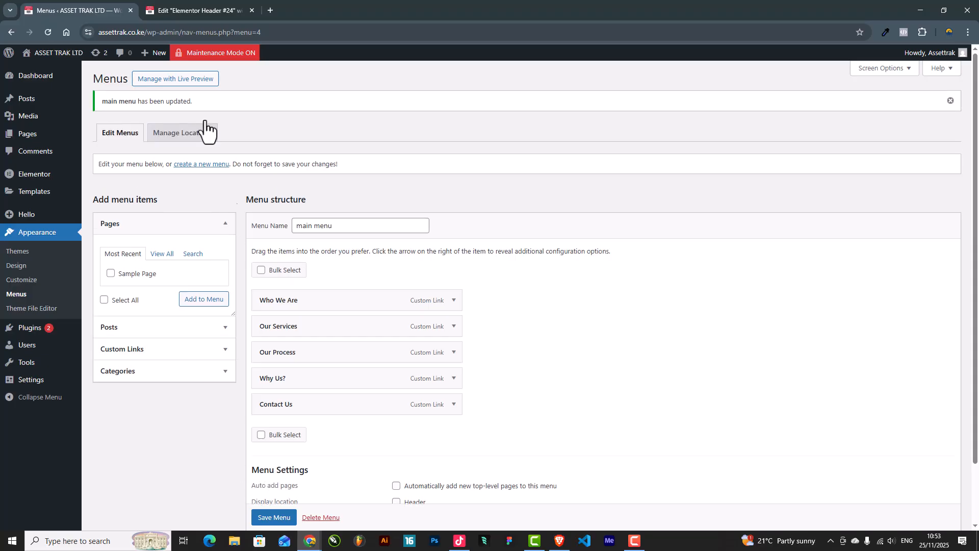
left_click_drag(212, 103, 103, 105)
left_click(206, 103)
Step: Reload the header editor holding the ASSET TRAK logo and open the Elements widget panel
left_click(190, 11)
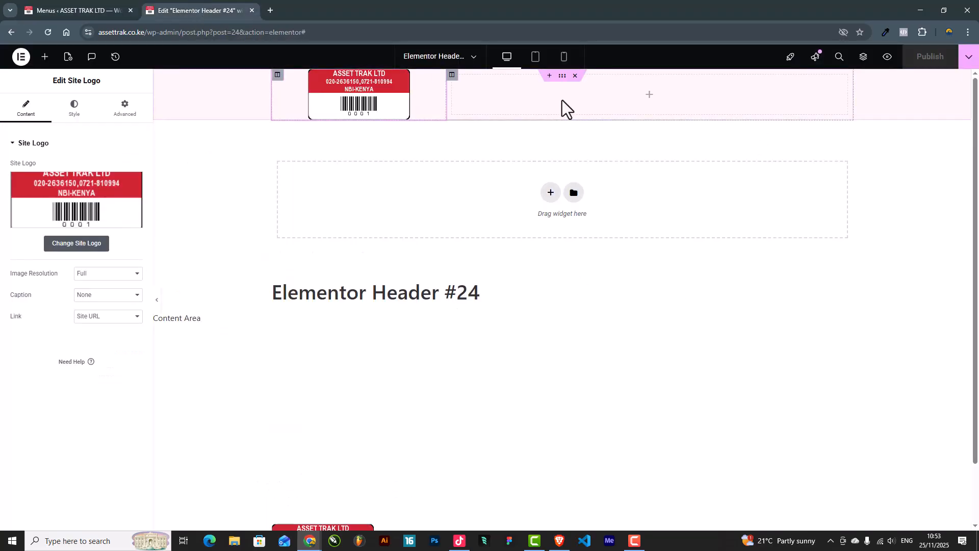
left_click(47, 32)
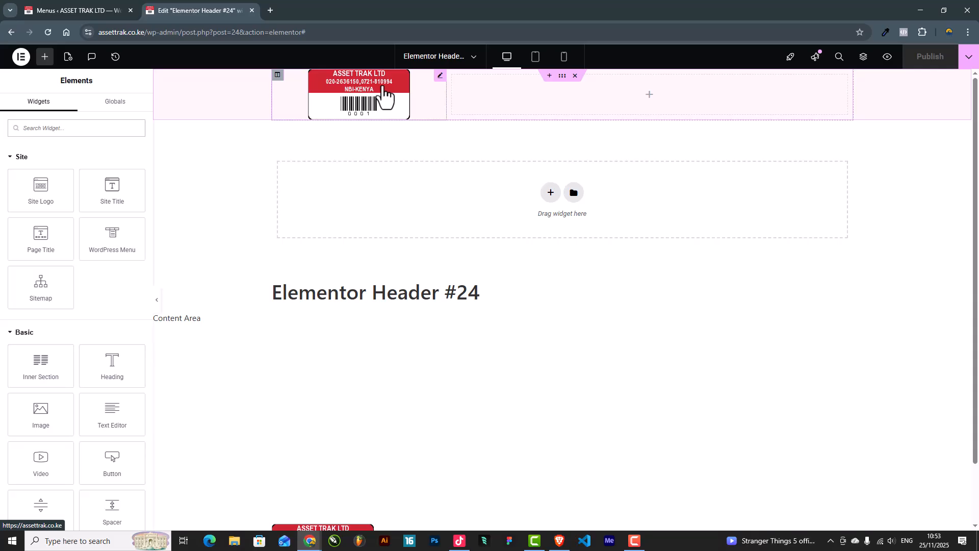
left_click(392, 98)
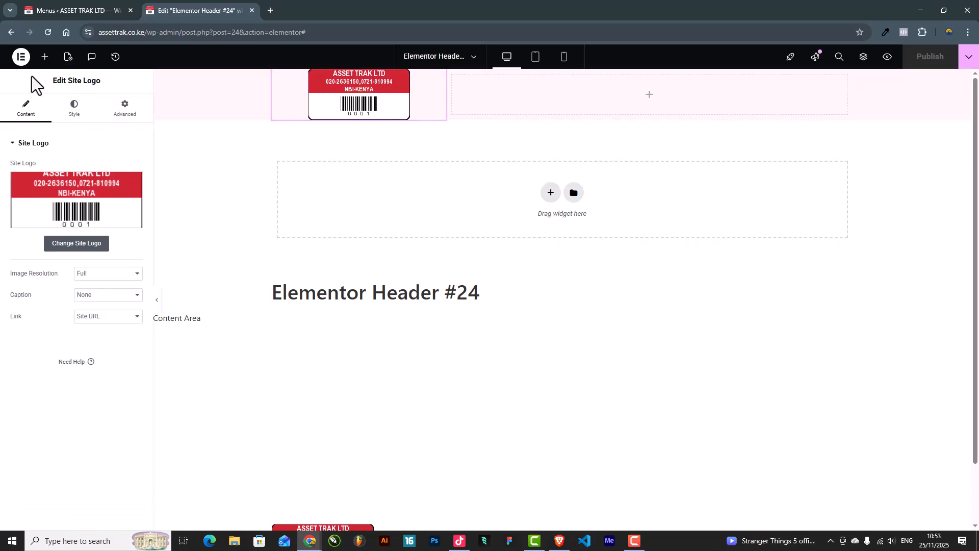
left_click(44, 57)
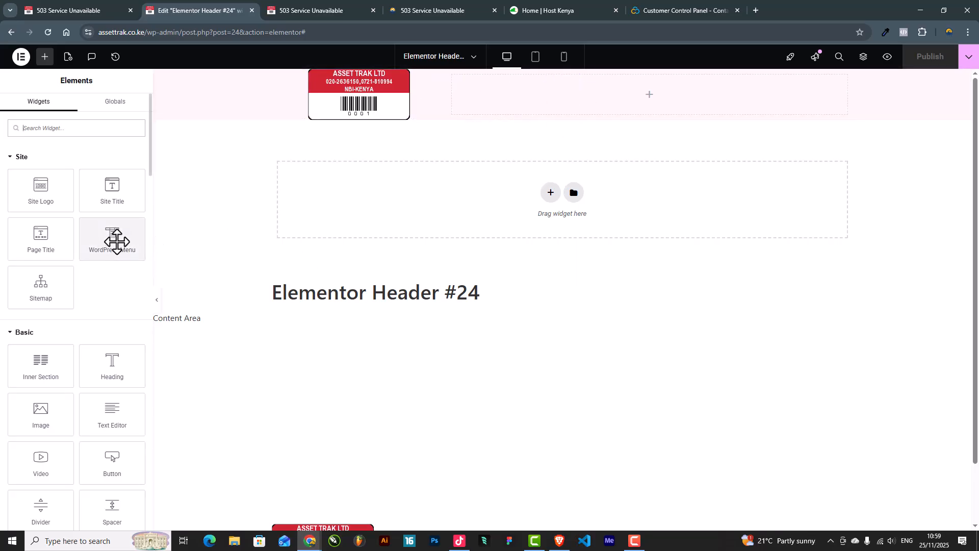
Step: Drop a WordPress Menu widget into the right column and set the inner section's Vertical Align to Middle
left_click_drag(103, 246, 626, 108)
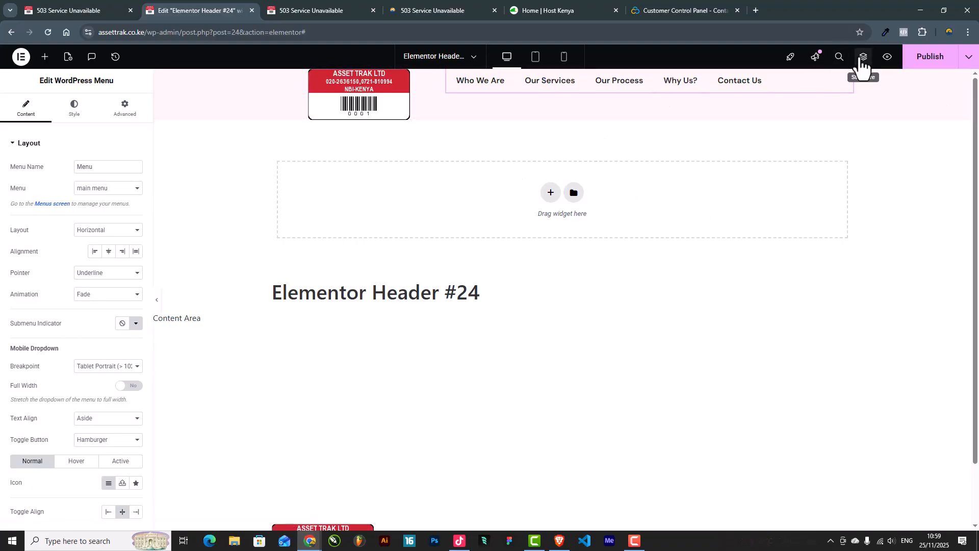
left_click(863, 58)
left_click(897, 155)
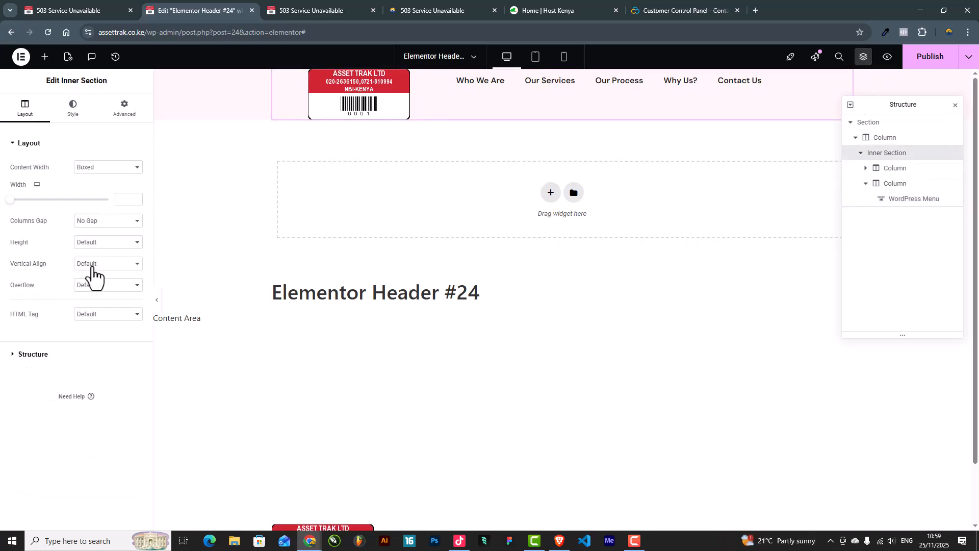
left_click(96, 265)
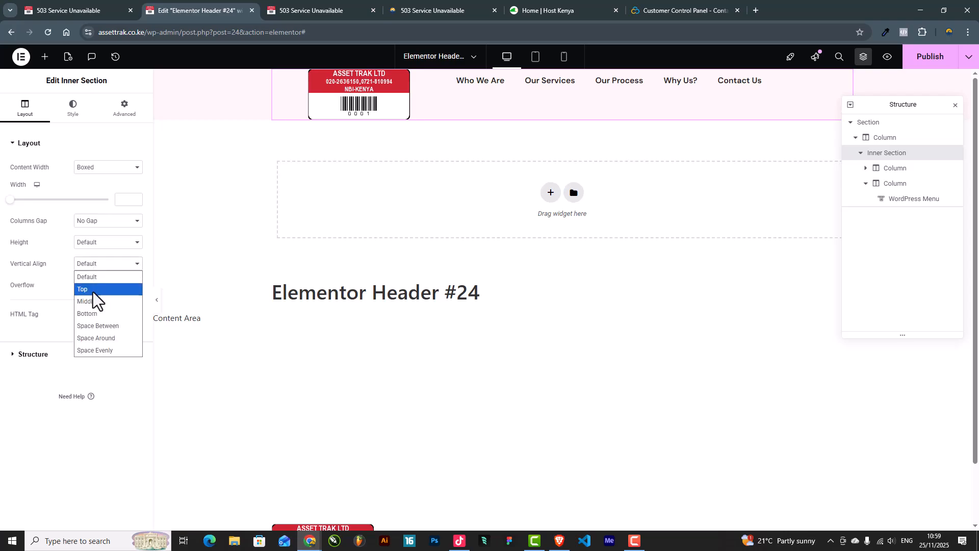
left_click(96, 303)
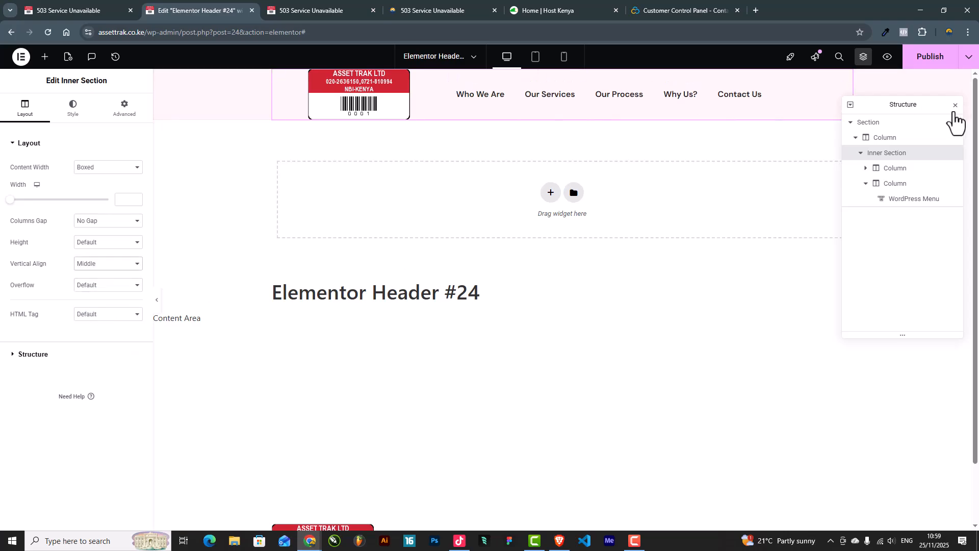
Step: Set the site logo's alignment to Left in its Style settings
left_click(955, 105)
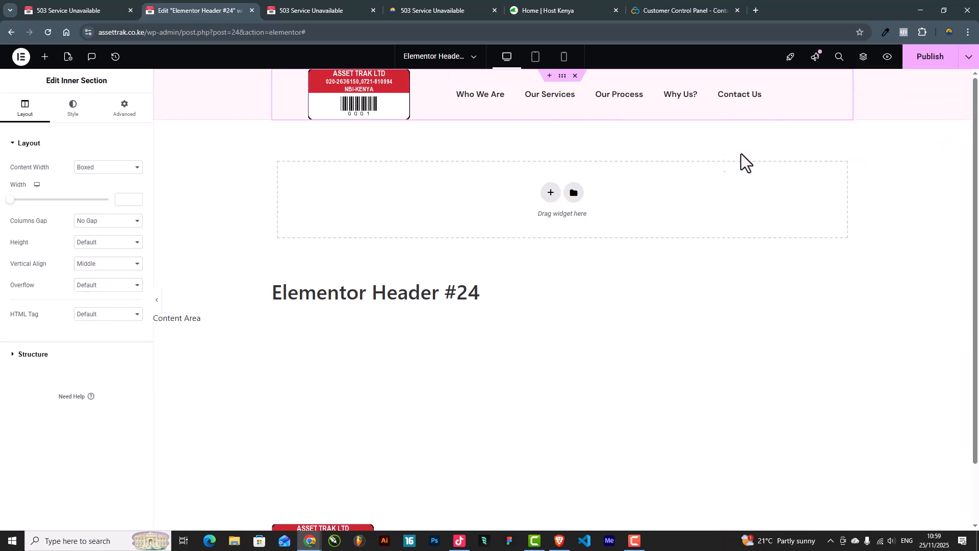
left_click(847, 90)
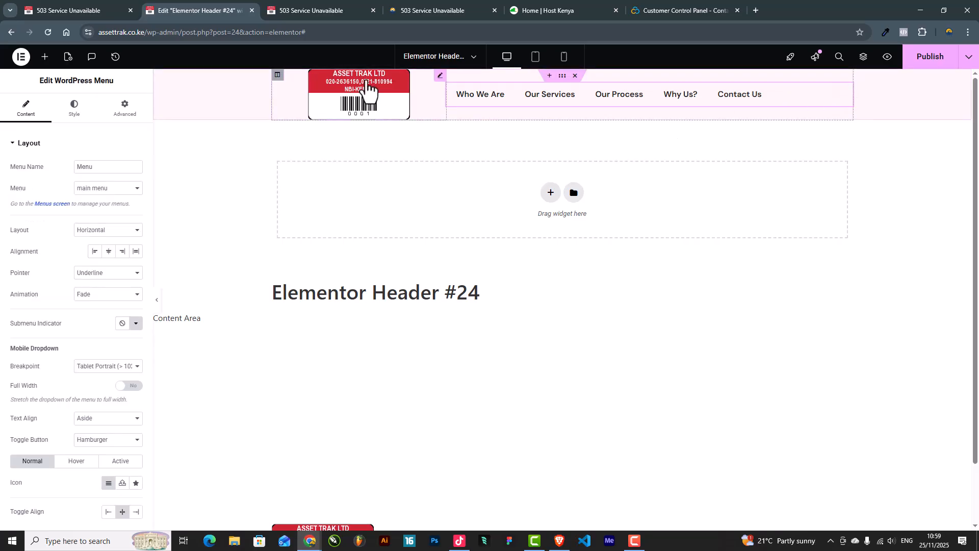
left_click(388, 83)
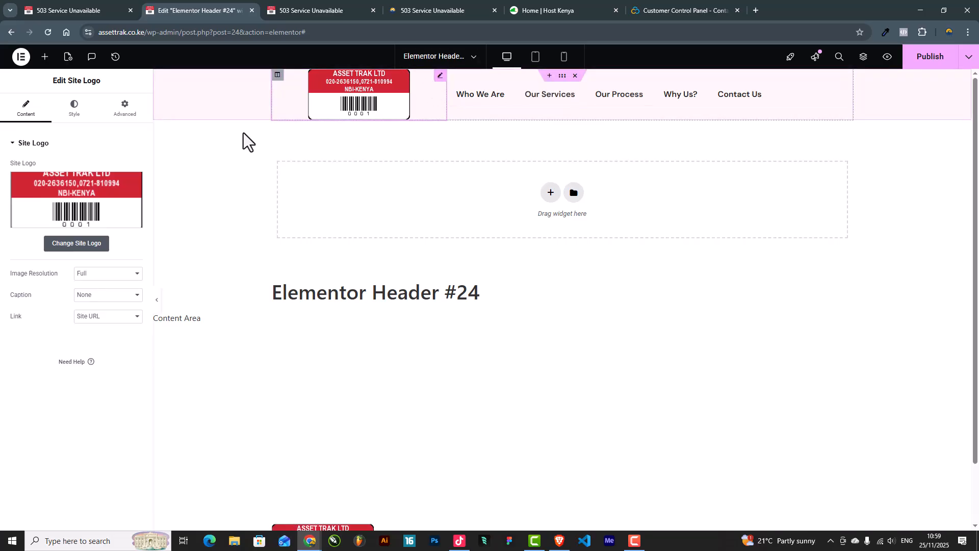
left_click(71, 114)
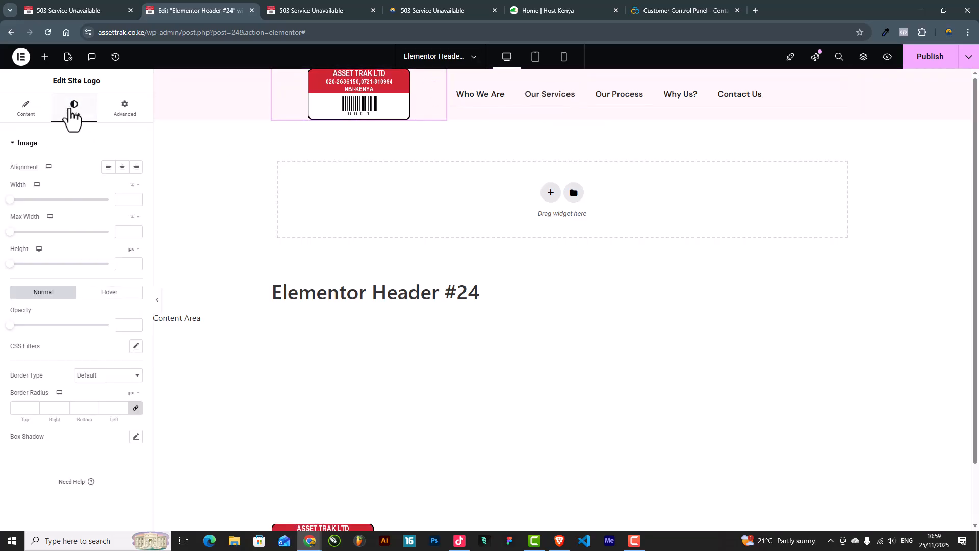
left_click(113, 167)
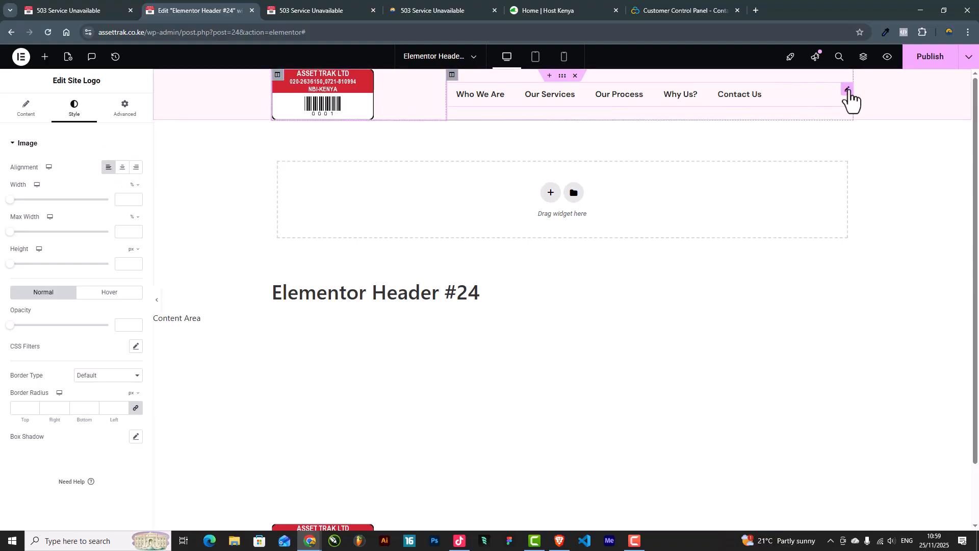
Step: Set the WordPress Menu's alignment to End, pushing the links to the right
left_click(847, 91)
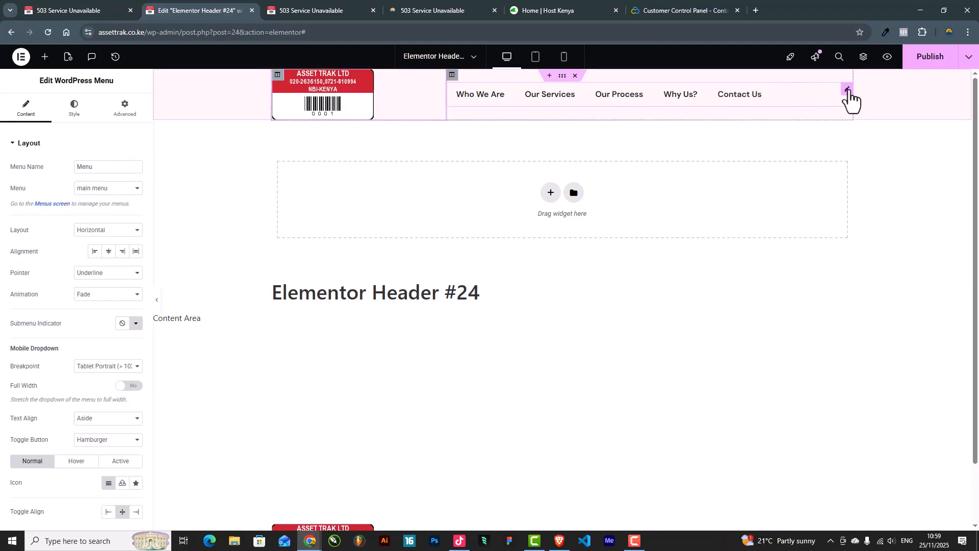
left_click(74, 108)
left_click(26, 110)
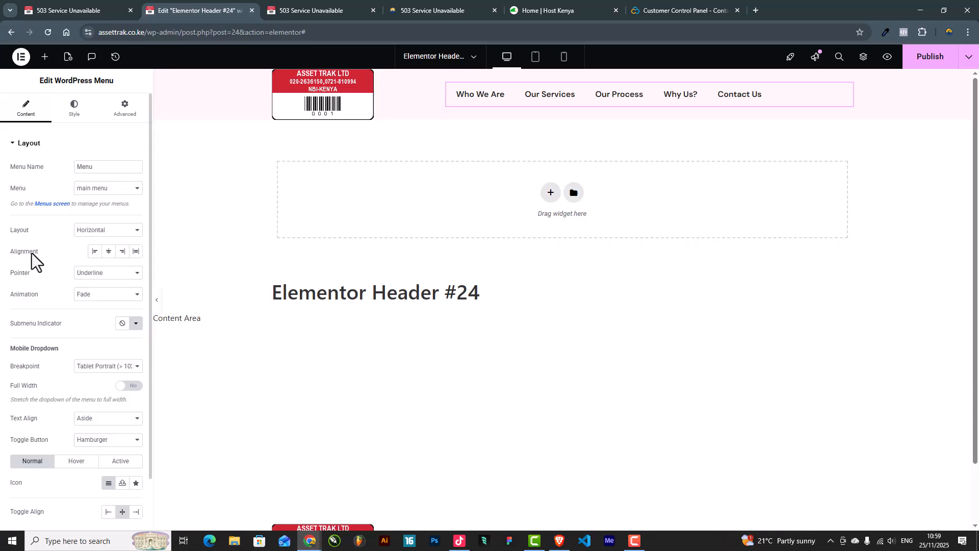
left_click(122, 252)
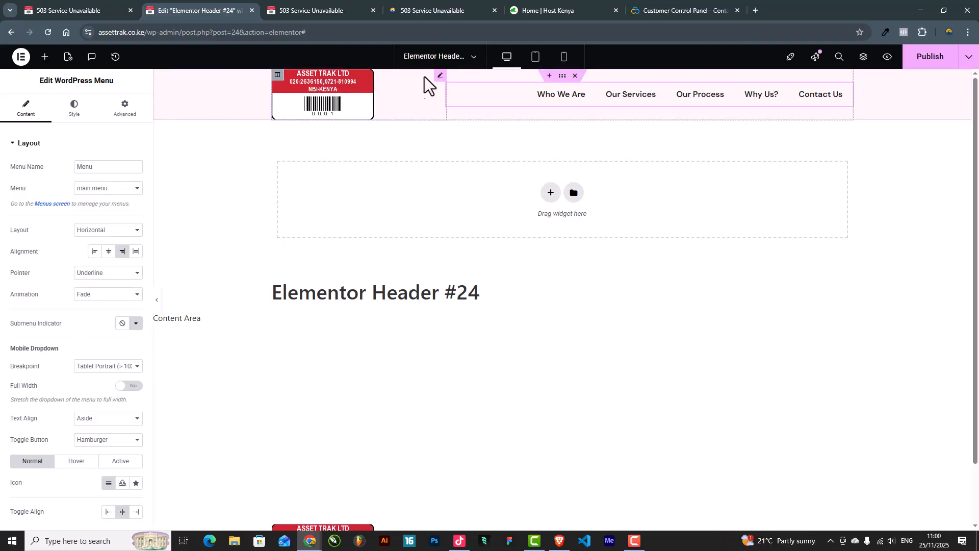
Step: Adjust the header section's minimum height and shrink the site logo to about 73% width
left_click(563, 81)
left_click(112, 116)
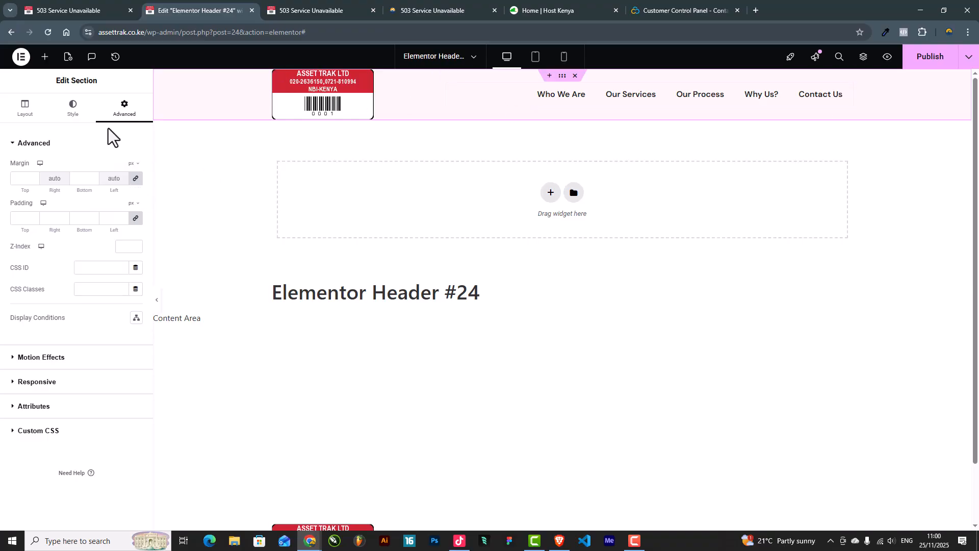
left_click(26, 110)
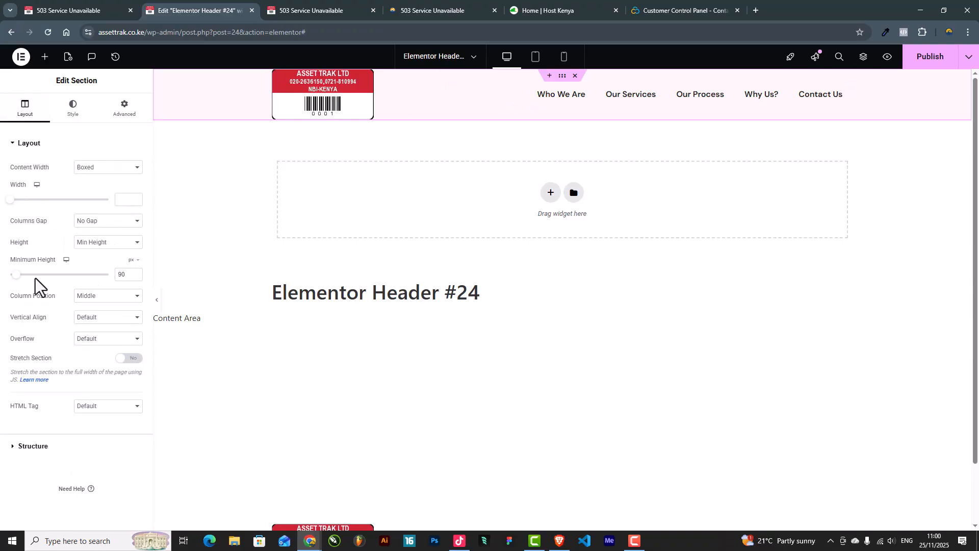
left_click_drag(16, 275, 19, 289)
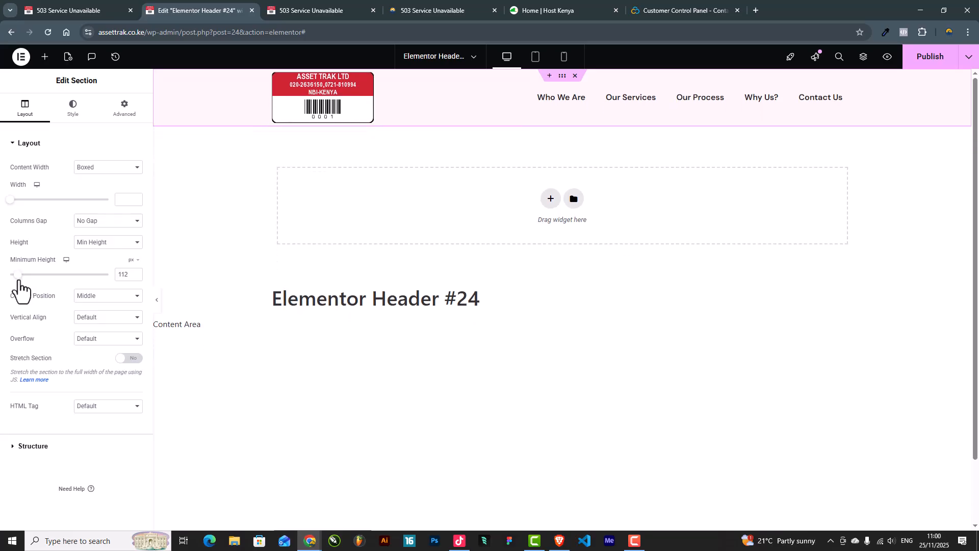
left_click(332, 114)
left_click_drag(11, 200, 85, 208)
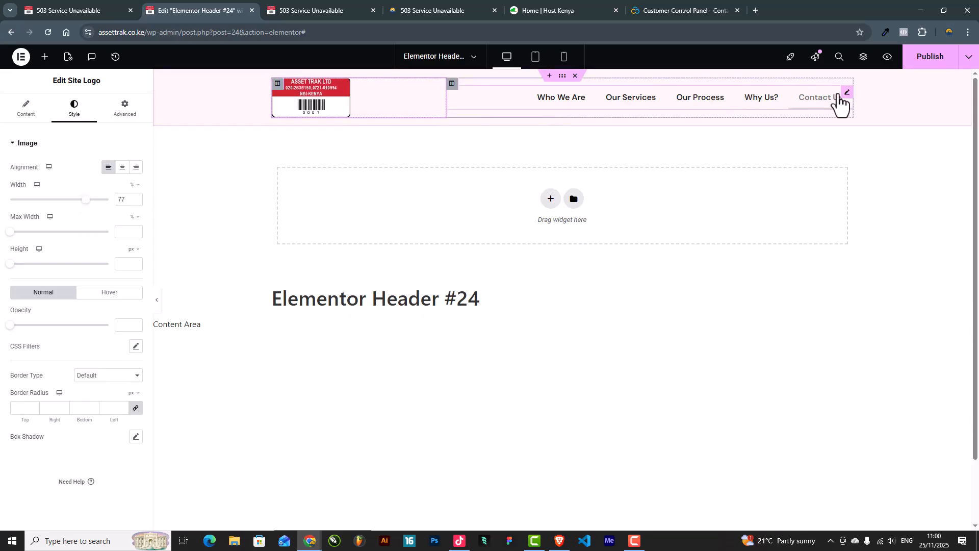
left_click(31, 110)
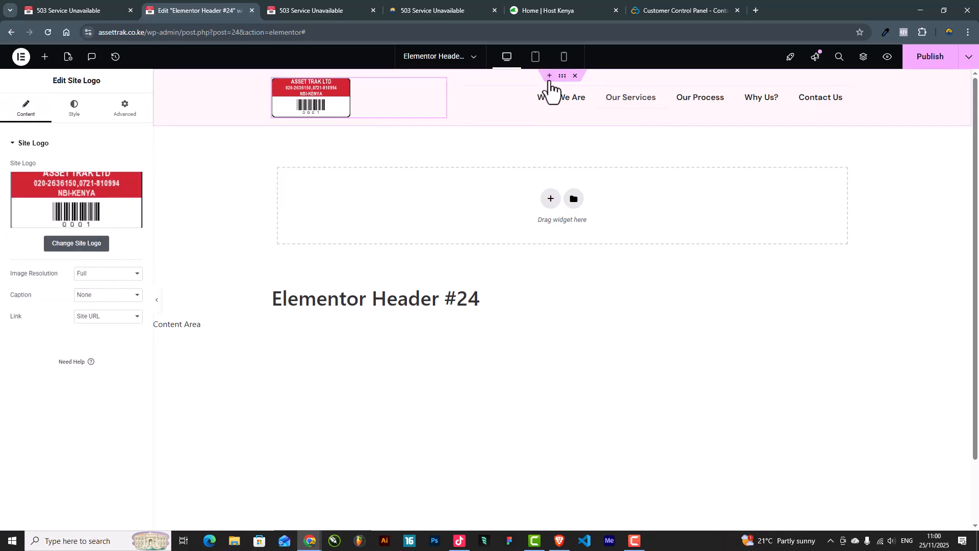
Step: Fix the section's minimum height at 90 px and set the logo width to 75%
left_click(562, 77)
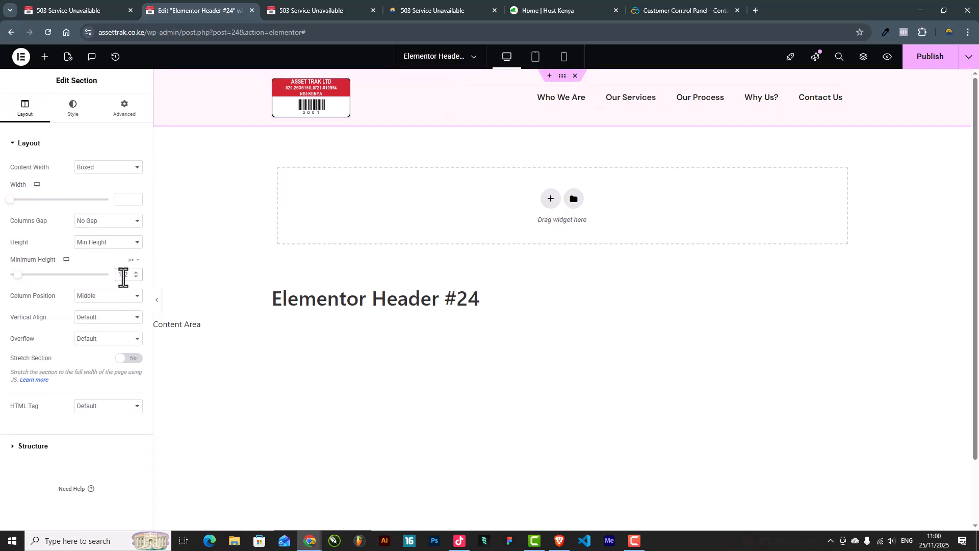
type("90")
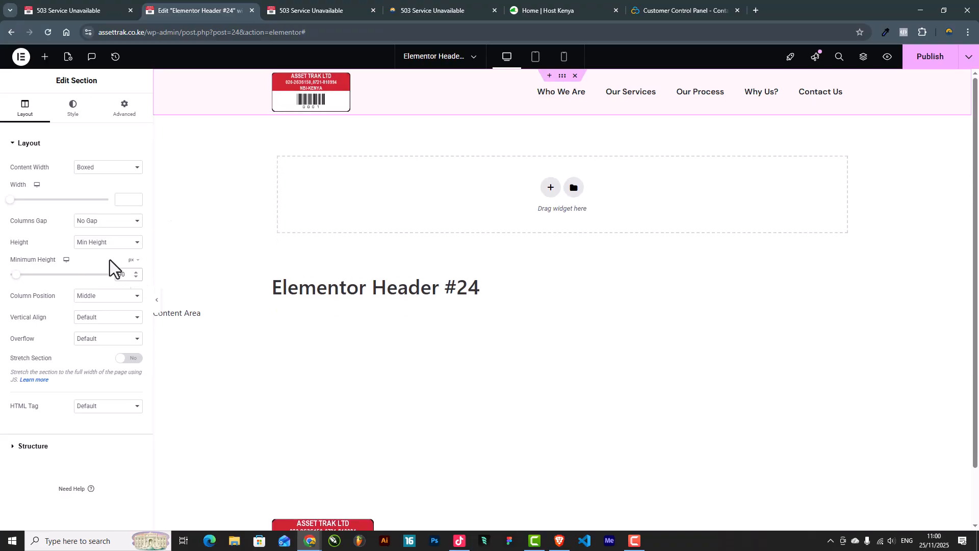
left_click(309, 102)
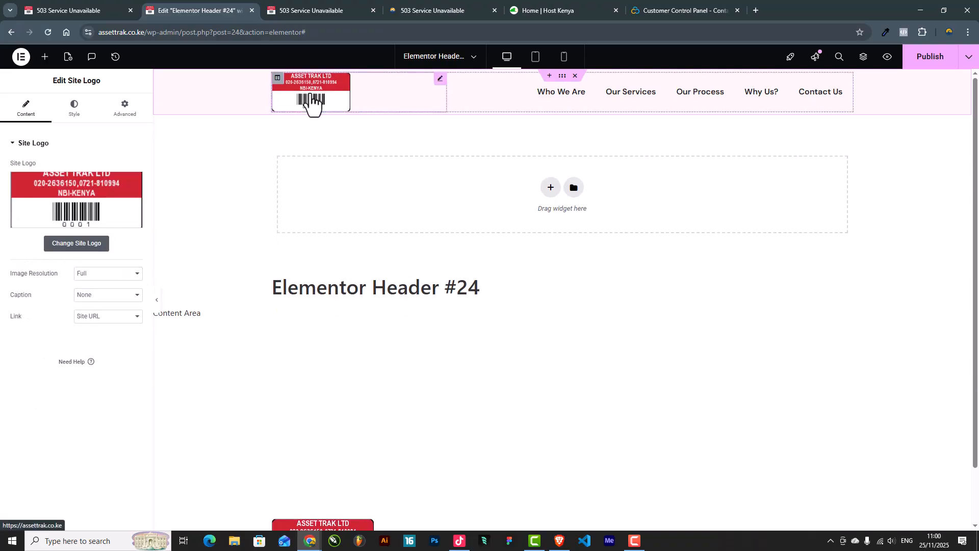
left_click(71, 108)
left_click_drag(82, 201, 80, 201)
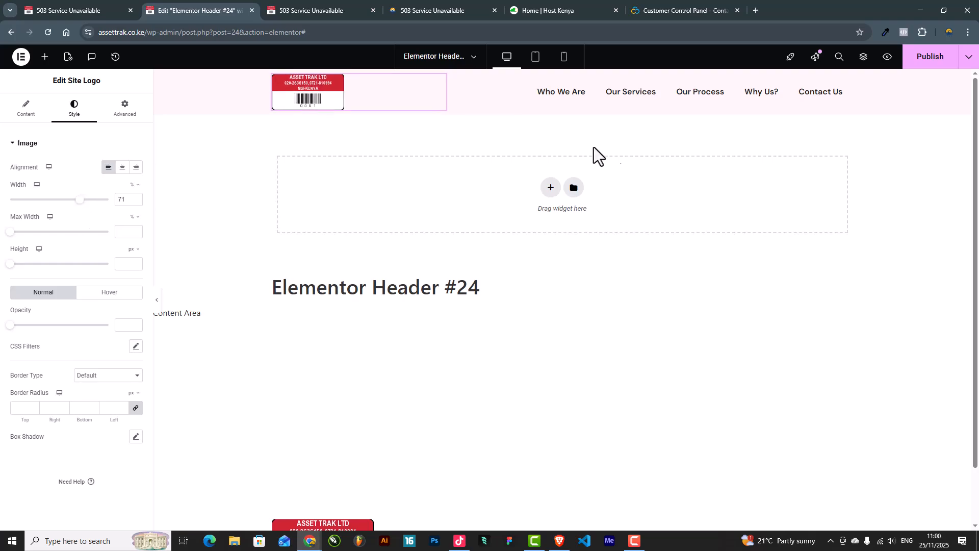
Step: Preview the header, then set the WordPress Menu's Pointer option to None
left_click(848, 100)
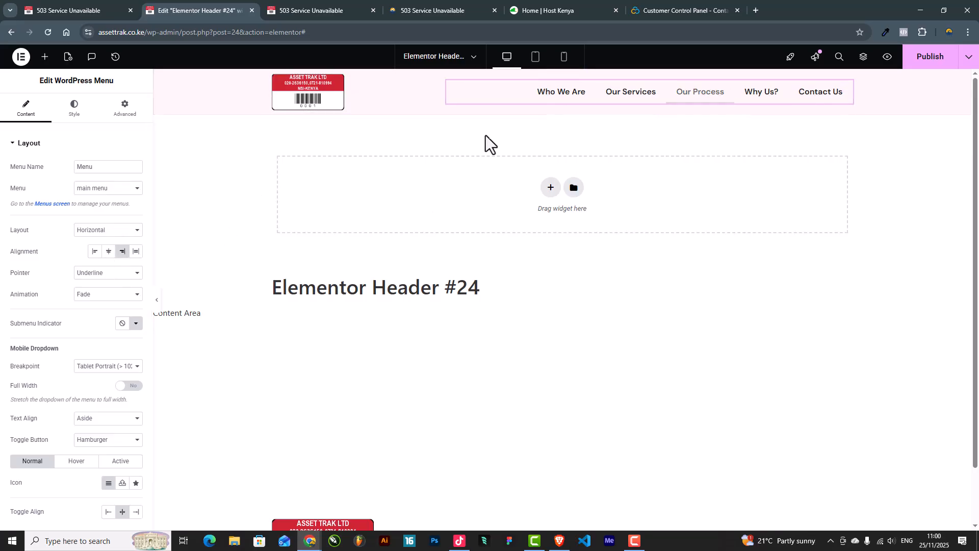
left_click(74, 117)
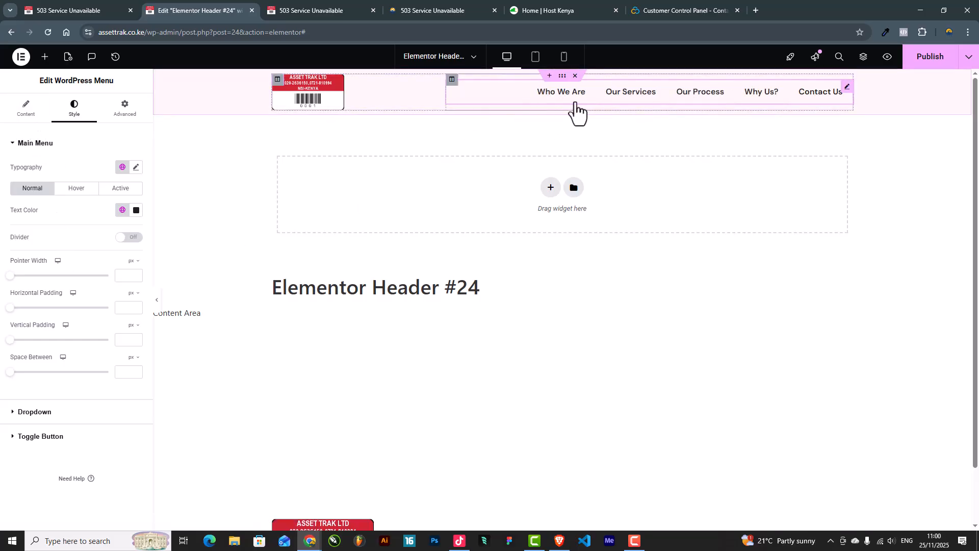
left_click(157, 301)
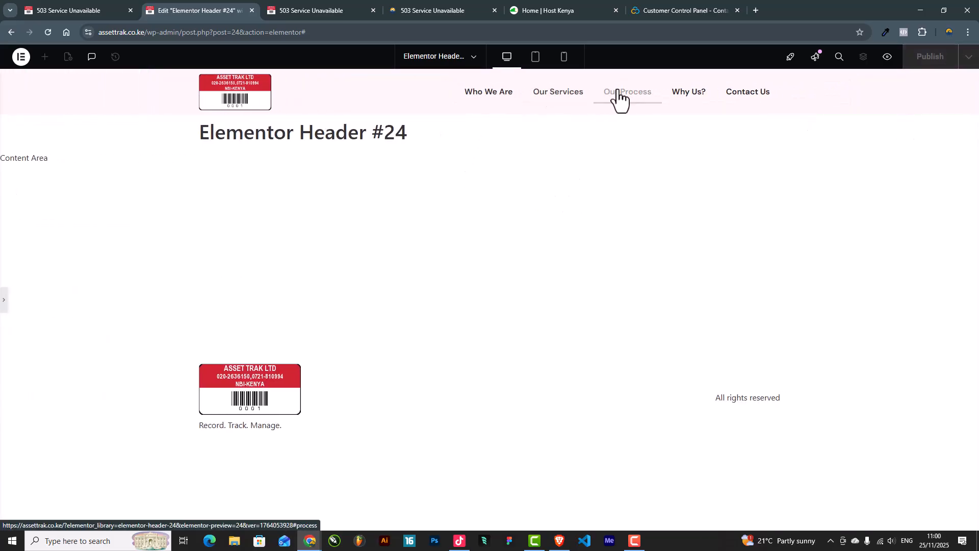
left_click(4, 308)
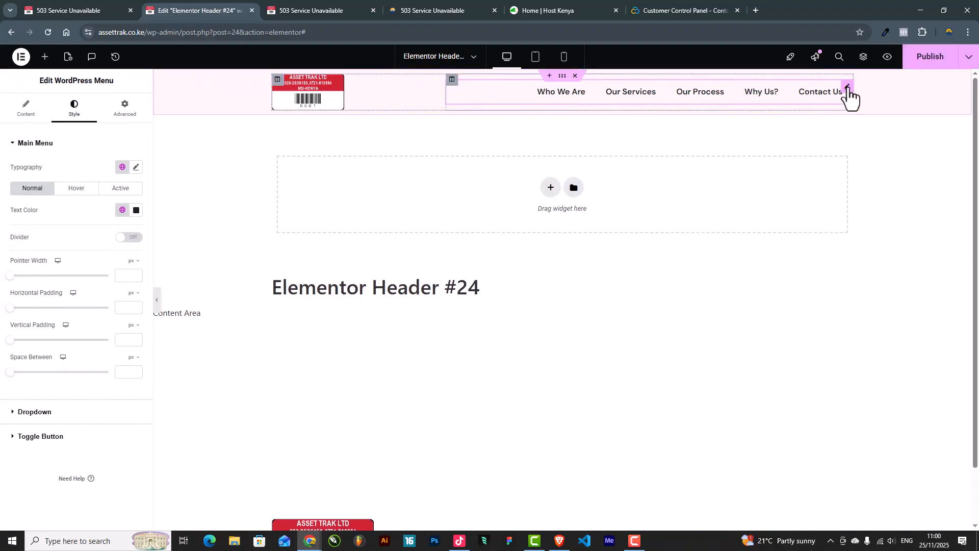
left_click(31, 107)
left_click(103, 275)
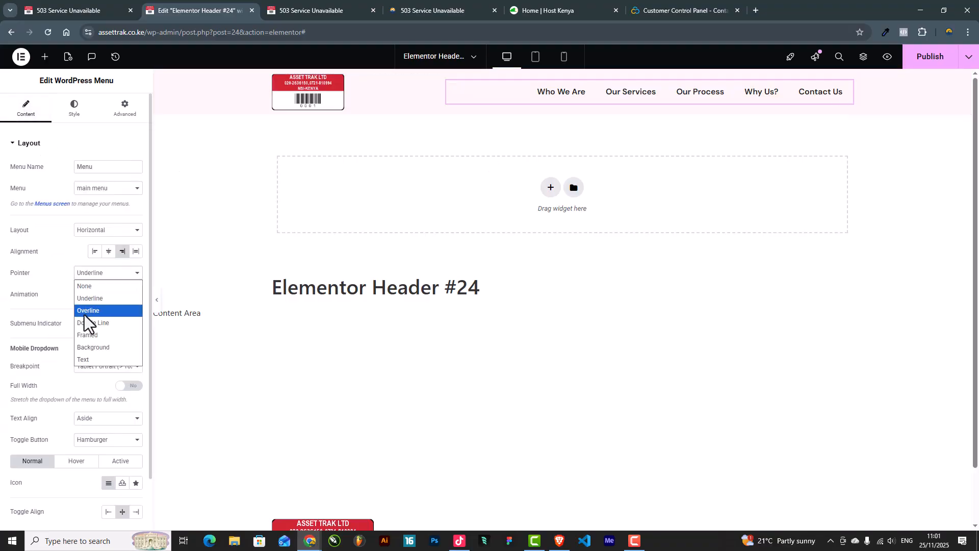
left_click(90, 291)
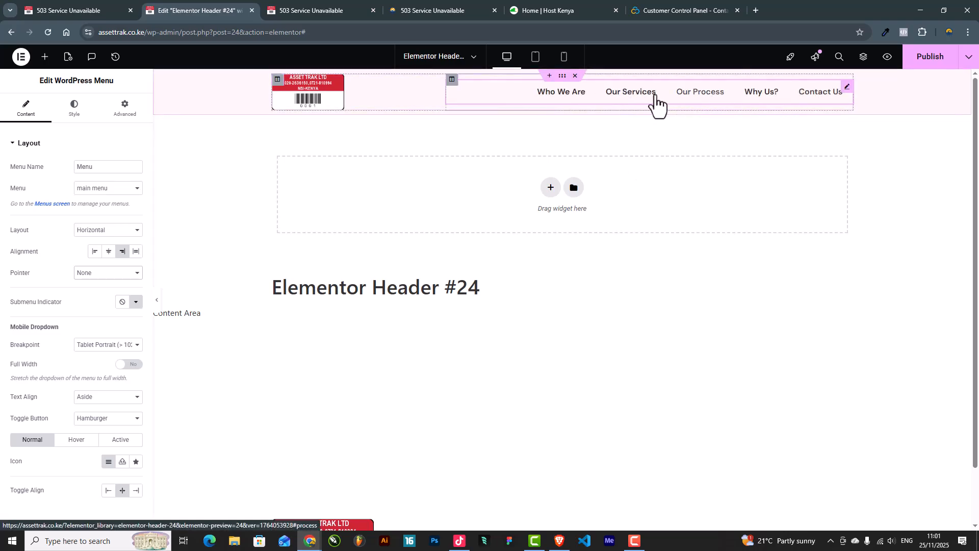
Step: Set the main menu typography's font weight to 400 (Normal)
left_click(78, 110)
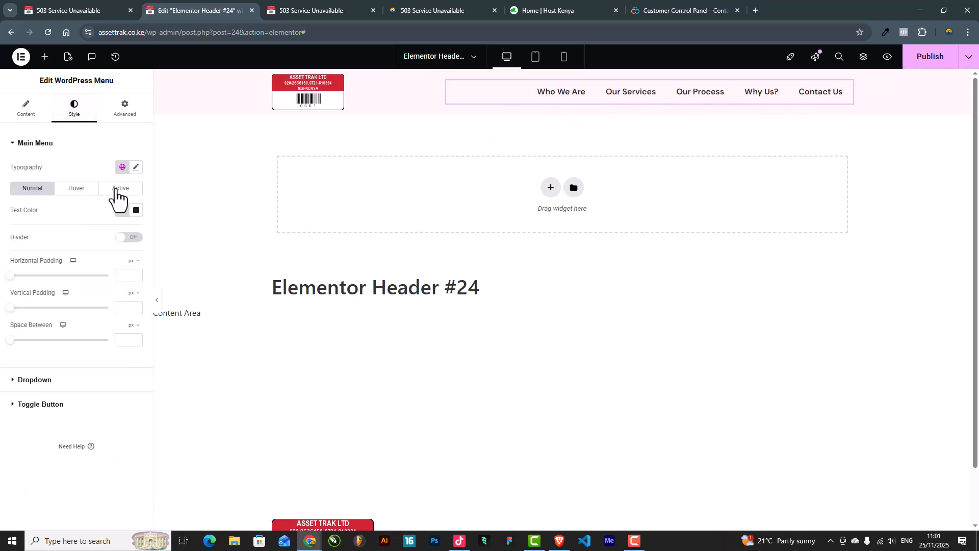
left_click(136, 168)
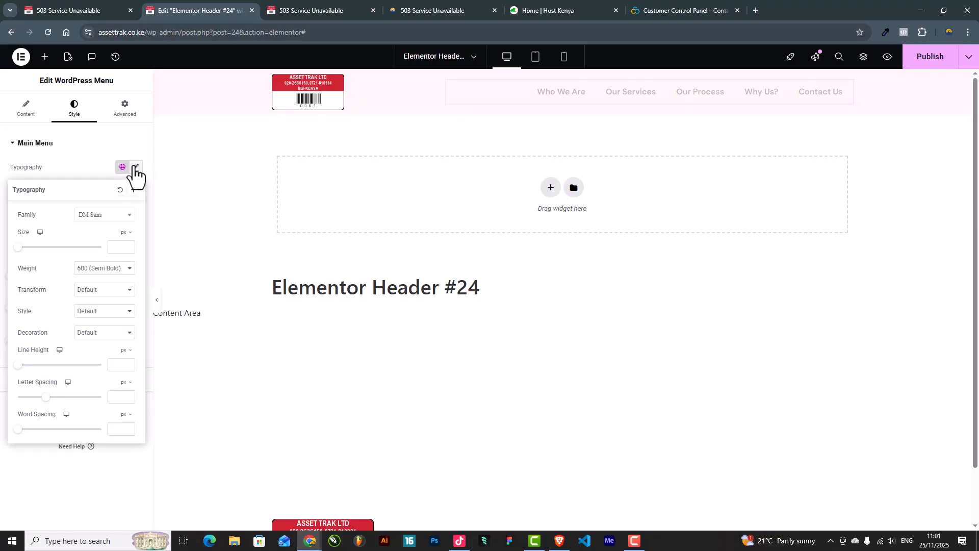
left_click(111, 269)
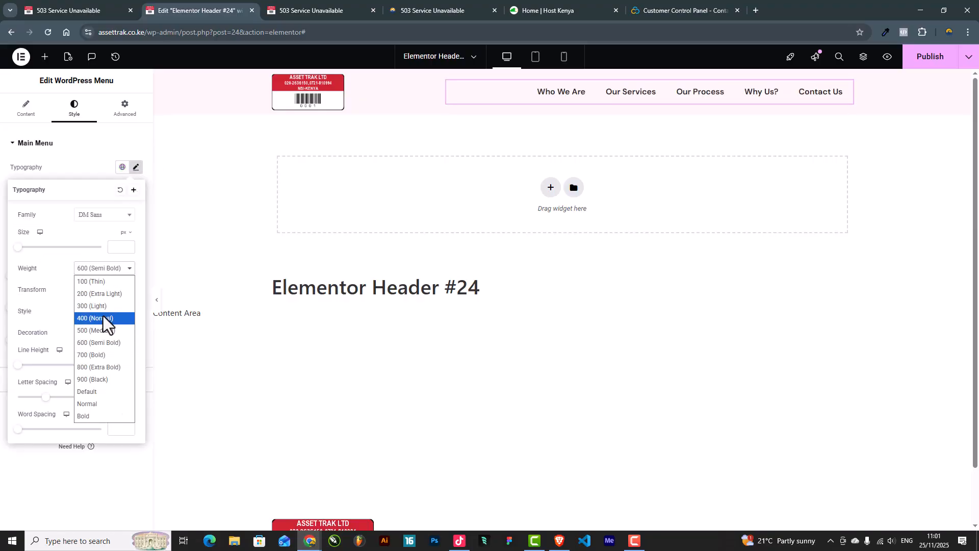
left_click(103, 317)
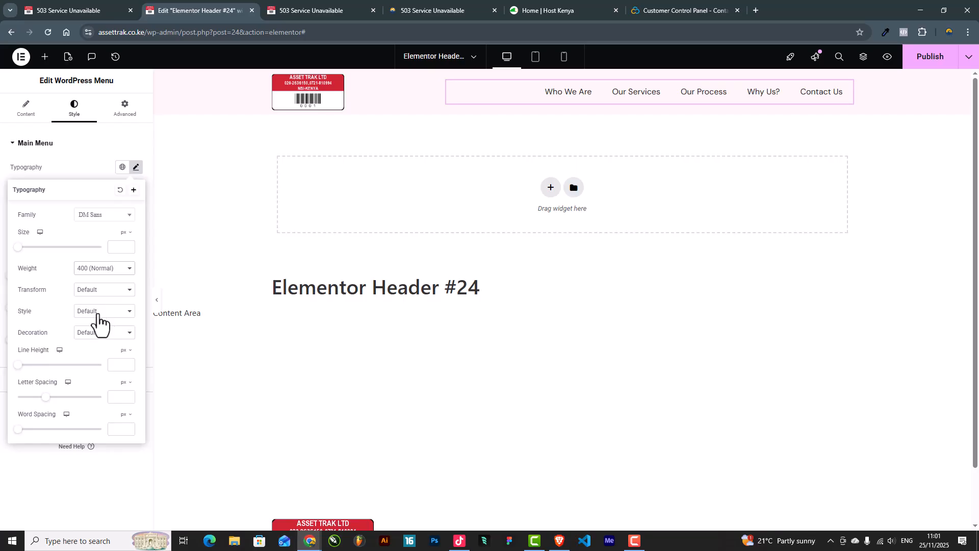
left_click(78, 169)
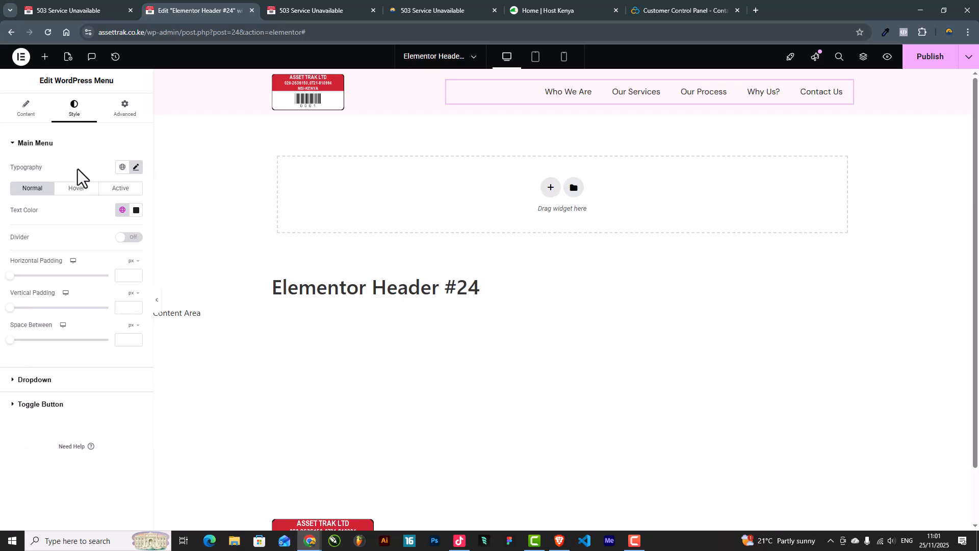
Step: Try global colours for the menu text, settling on the dark Text global
left_click(123, 210)
left_click(44, 261)
left_click(121, 211)
left_click(55, 308)
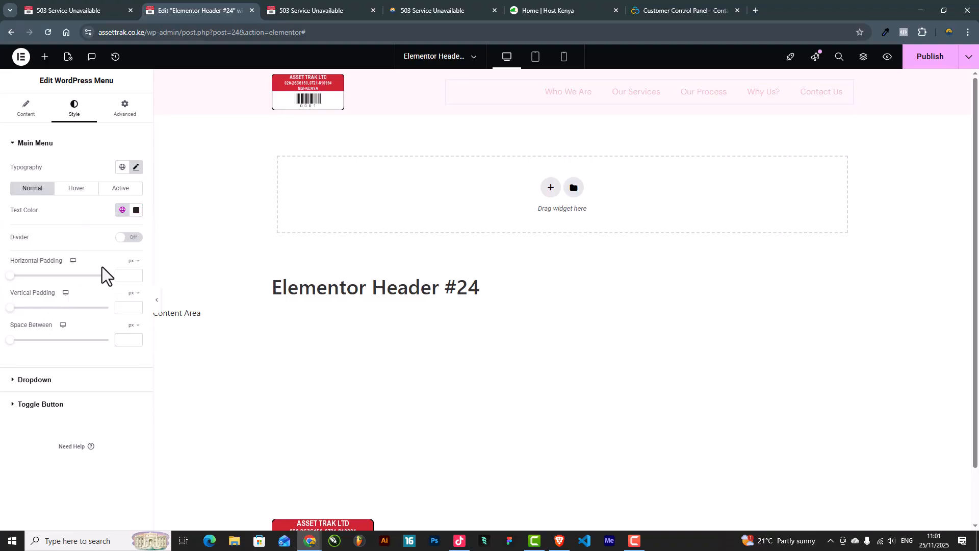
left_click(122, 211)
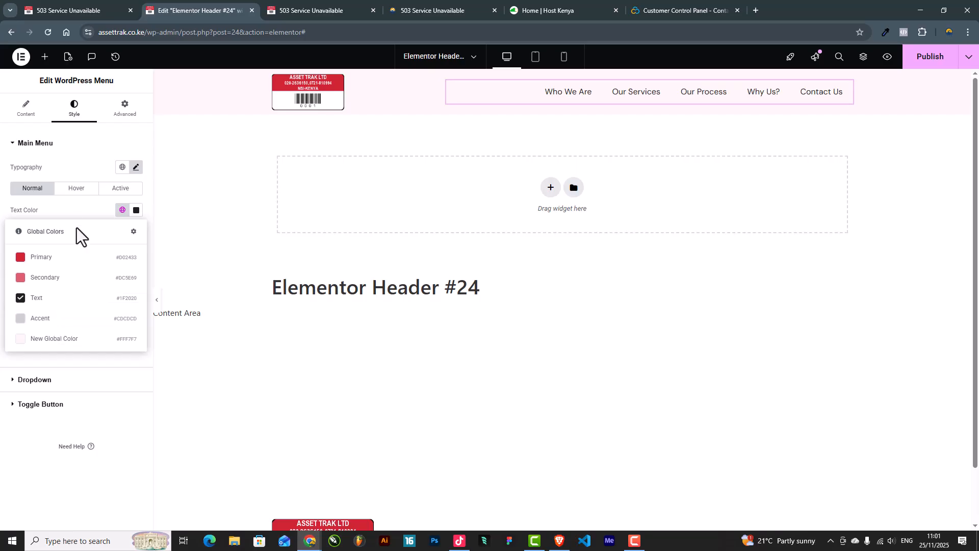
left_click(79, 210)
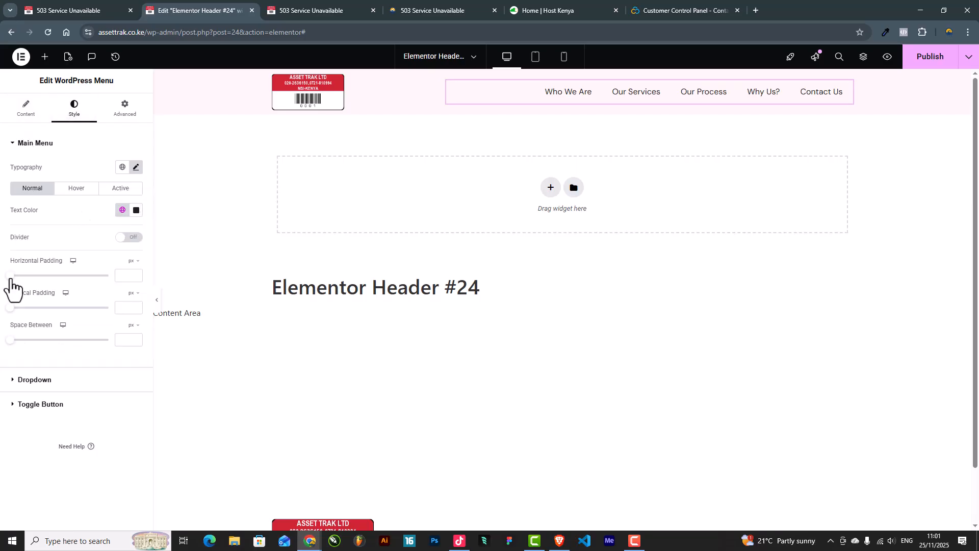
Step: Set the menu items' horizontal padding to 33 px
left_click_drag(11, 279, 76, 283)
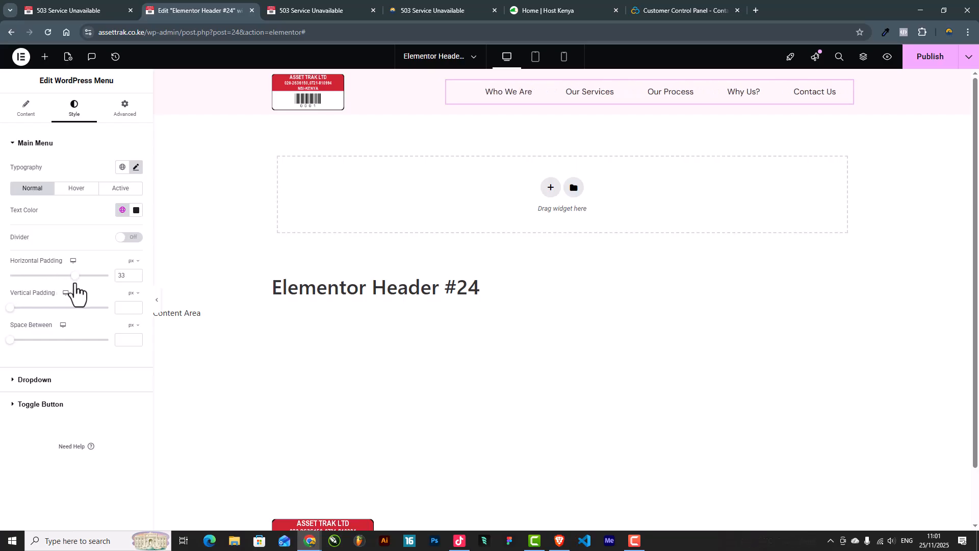
mouse_move(553, 93)
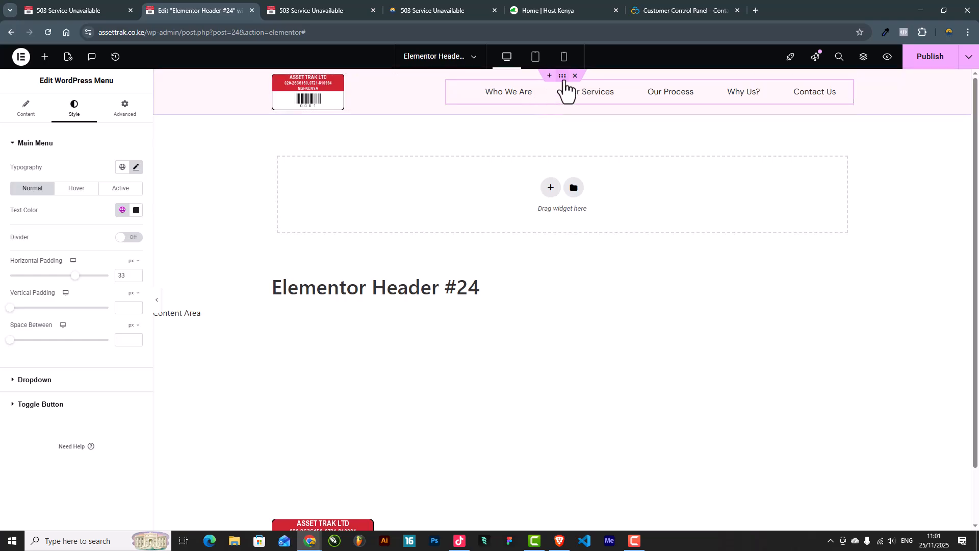
left_click(561, 76)
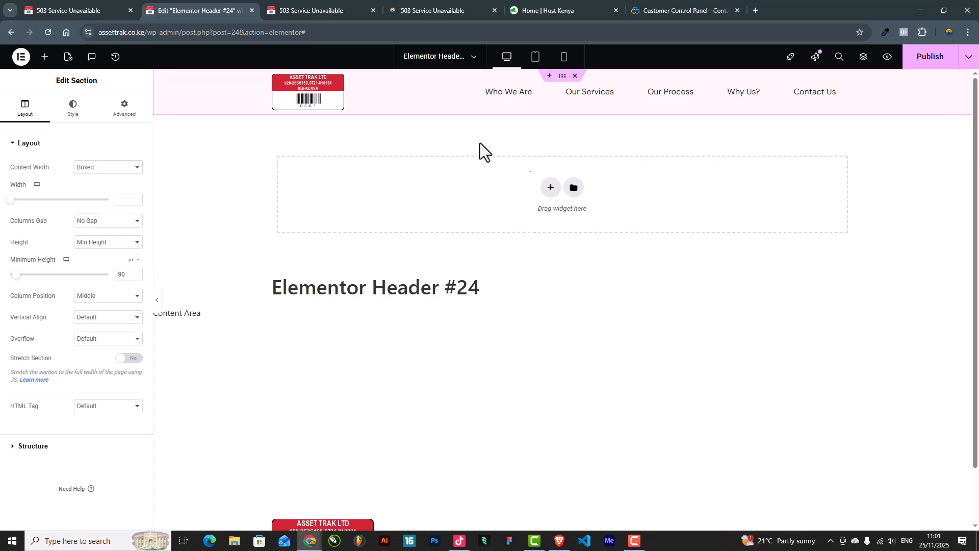
Step: Give the header section a solid border with unlinked widths and a 1 px bottom
left_click(77, 118)
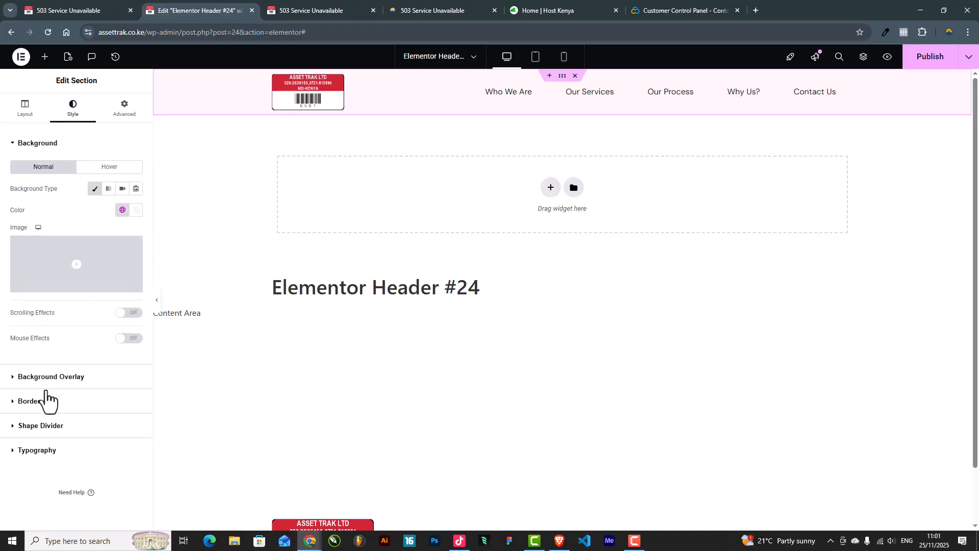
left_click(21, 398)
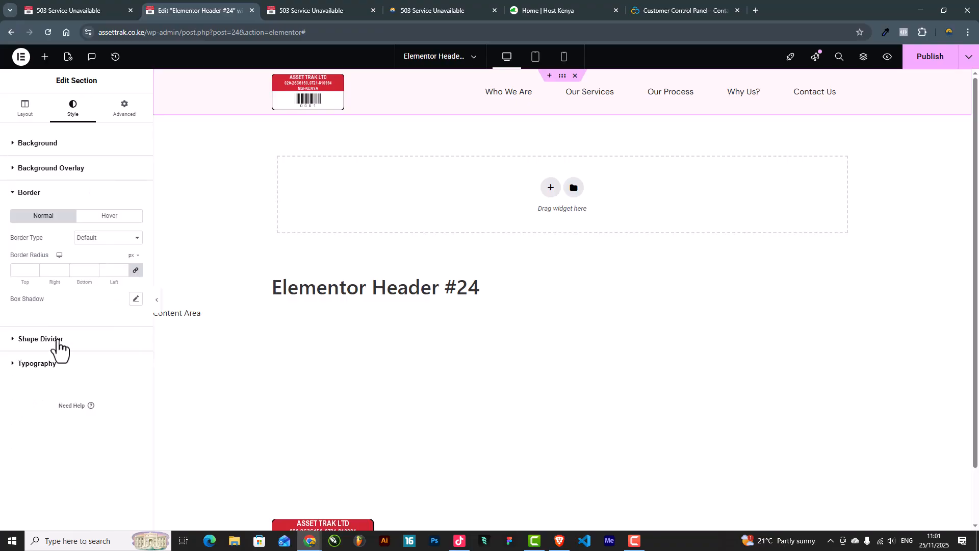
left_click(101, 239)
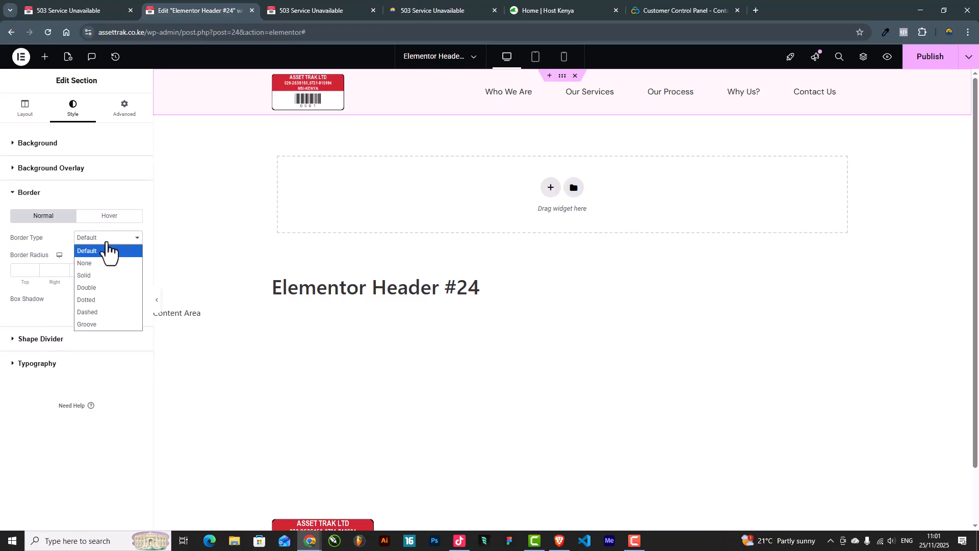
left_click(97, 275)
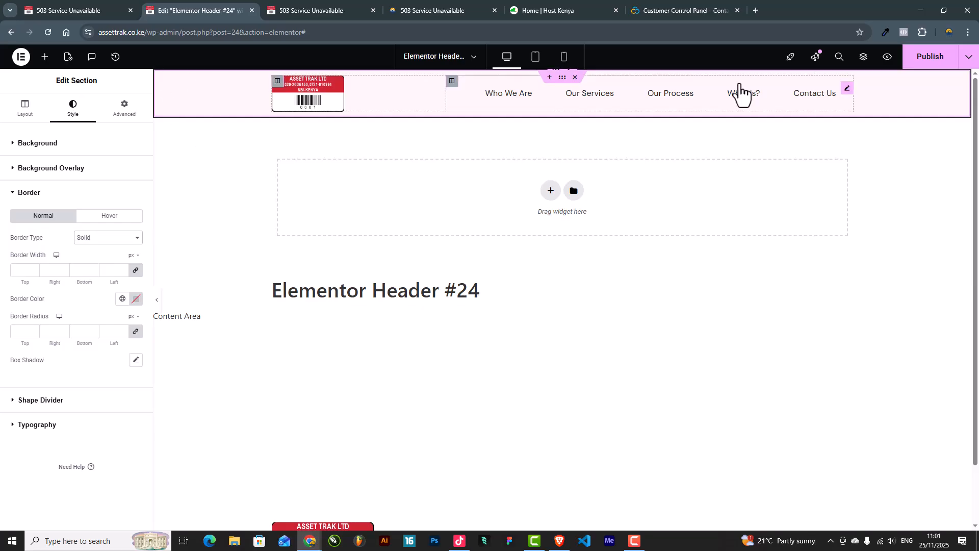
left_click(136, 270)
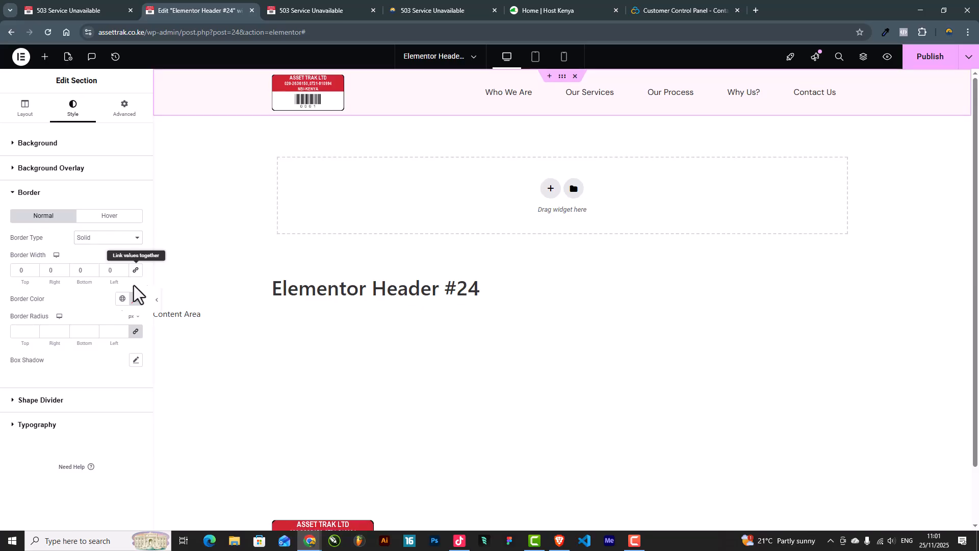
left_click(93, 268)
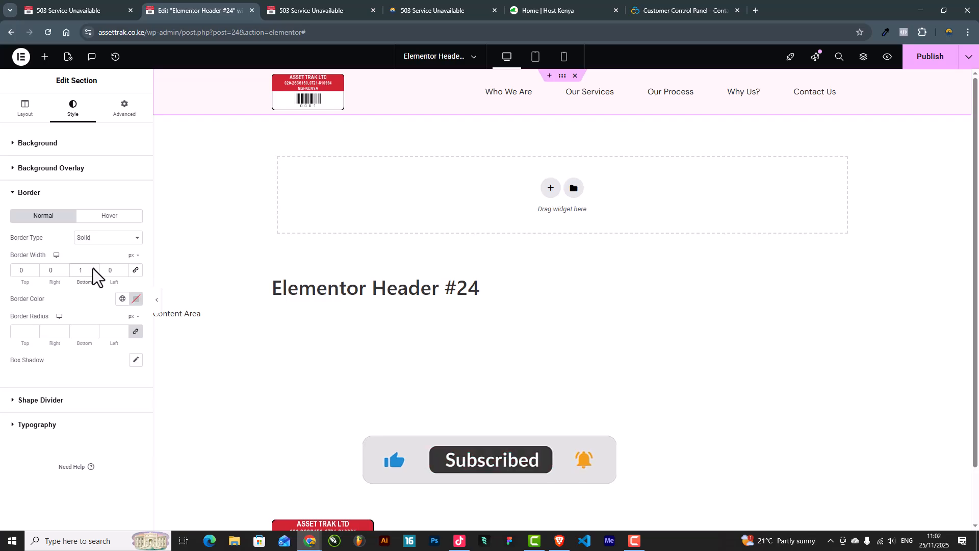
Step: Colour the border with the Secondary global and lower its alpha for a translucent red line
left_click(122, 300)
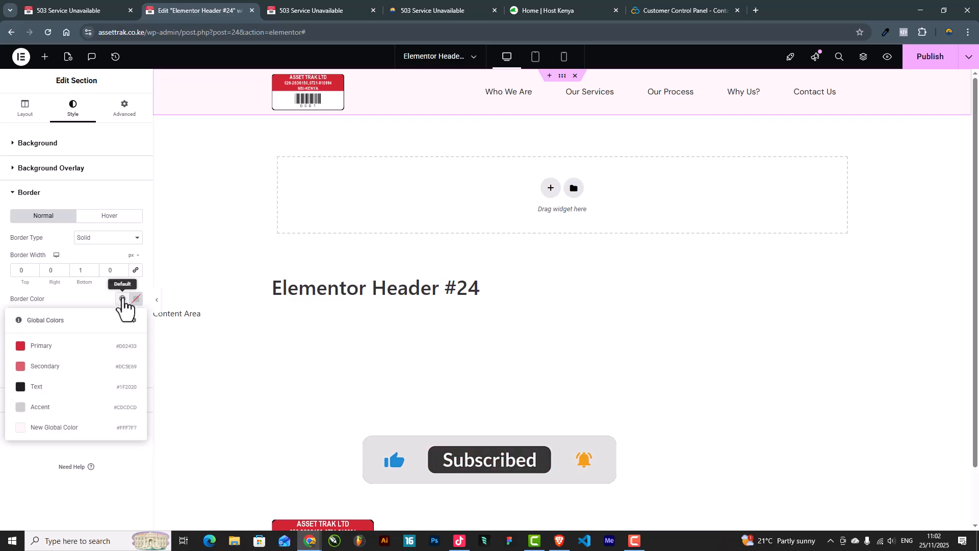
left_click(60, 366)
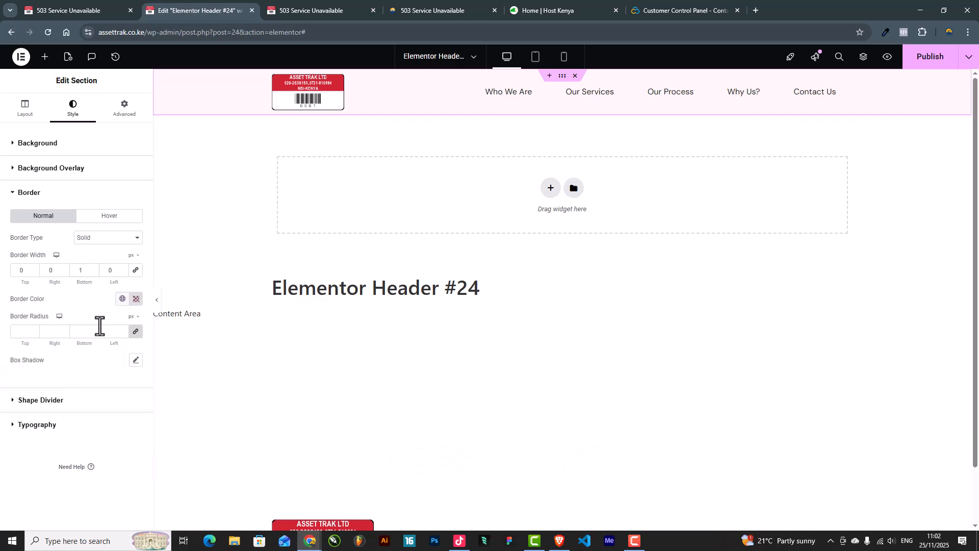
left_click(157, 301)
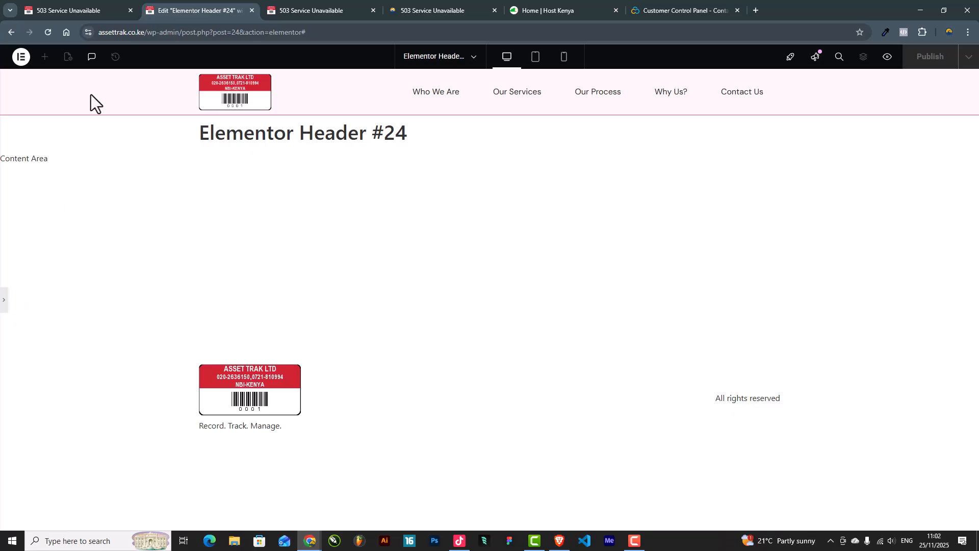
left_click(3, 305)
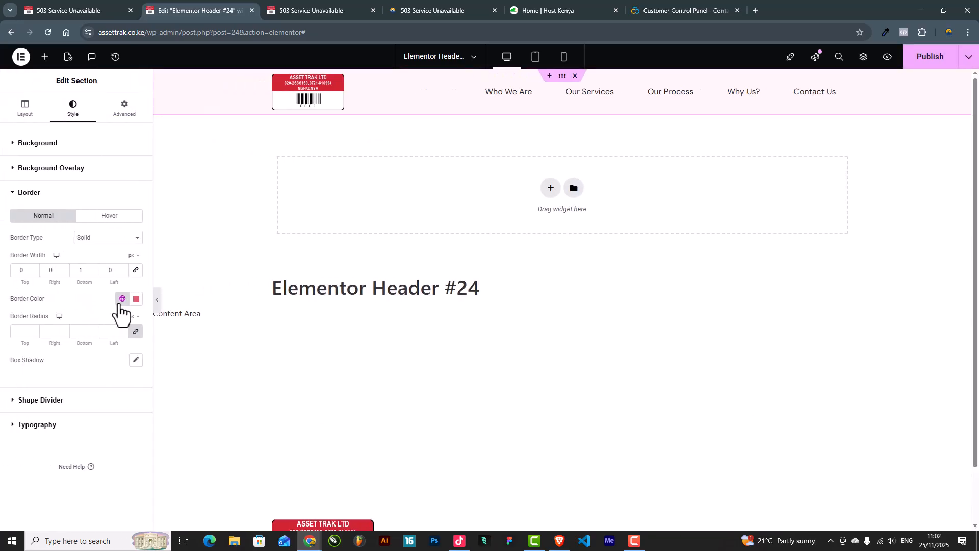
left_click(134, 300)
left_click_drag(192, 432, 116, 433)
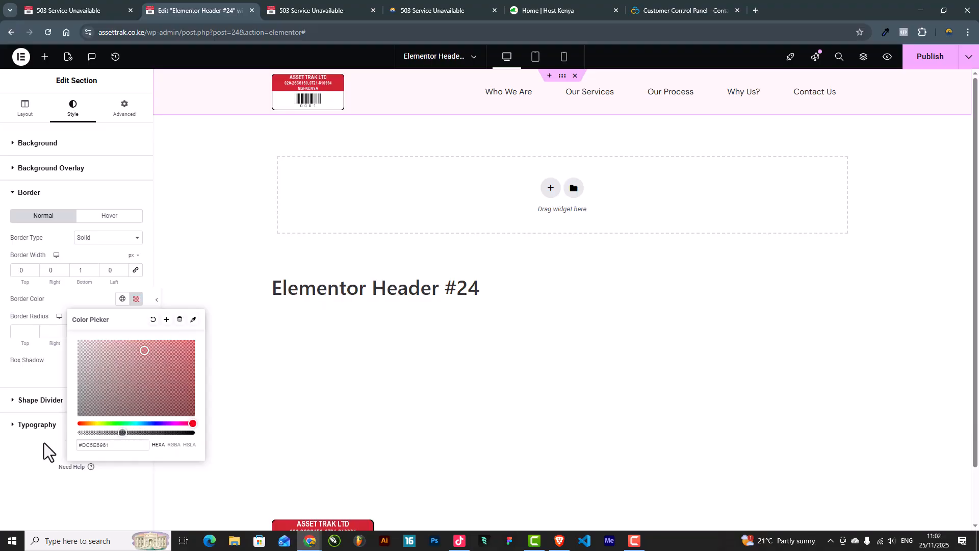
left_click(44, 442)
left_click(156, 310)
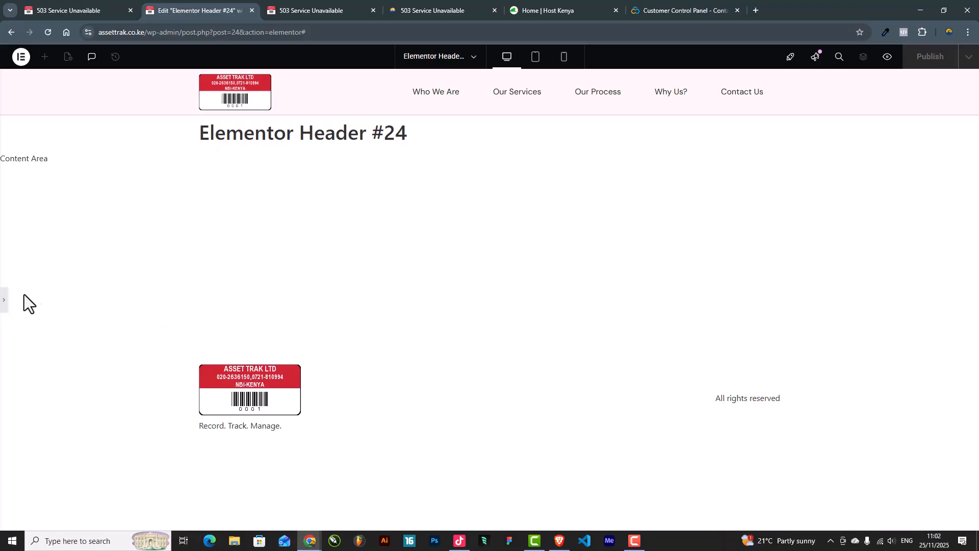
left_click(5, 306)
scroll(617, 264, "down", 2)
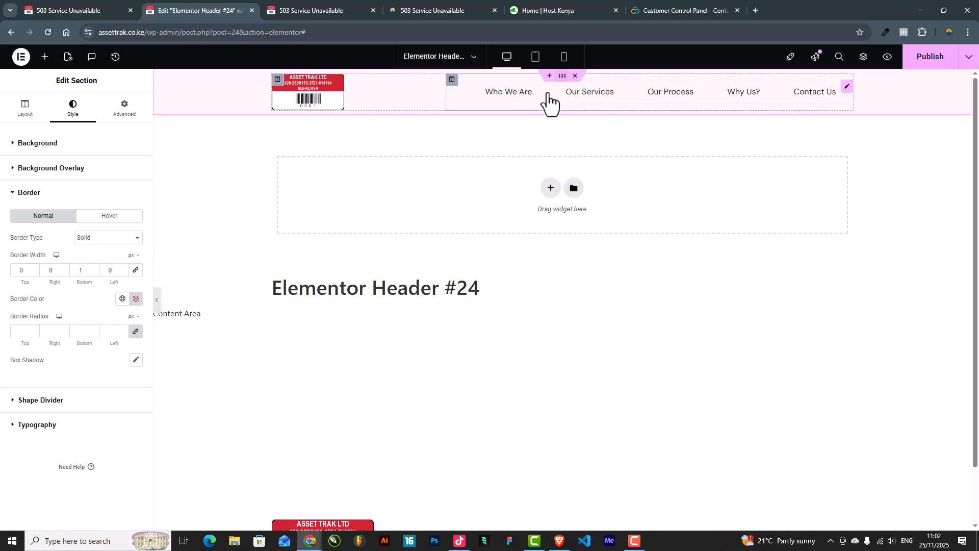
Step: Set Motion Effects Sticky to Top for desktop, tablet and mobile, then scroll to test
left_click(123, 109)
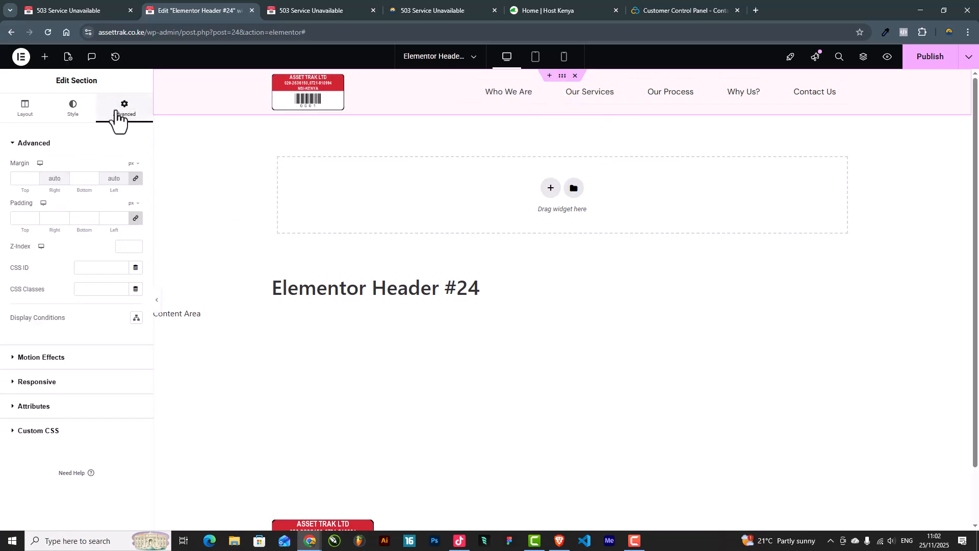
left_click(57, 358)
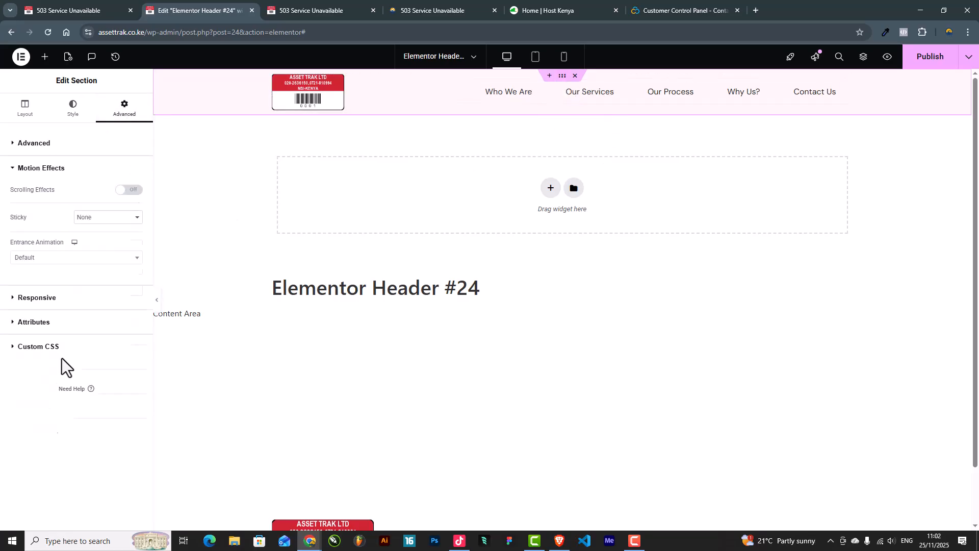
left_click(105, 218)
left_click(109, 244)
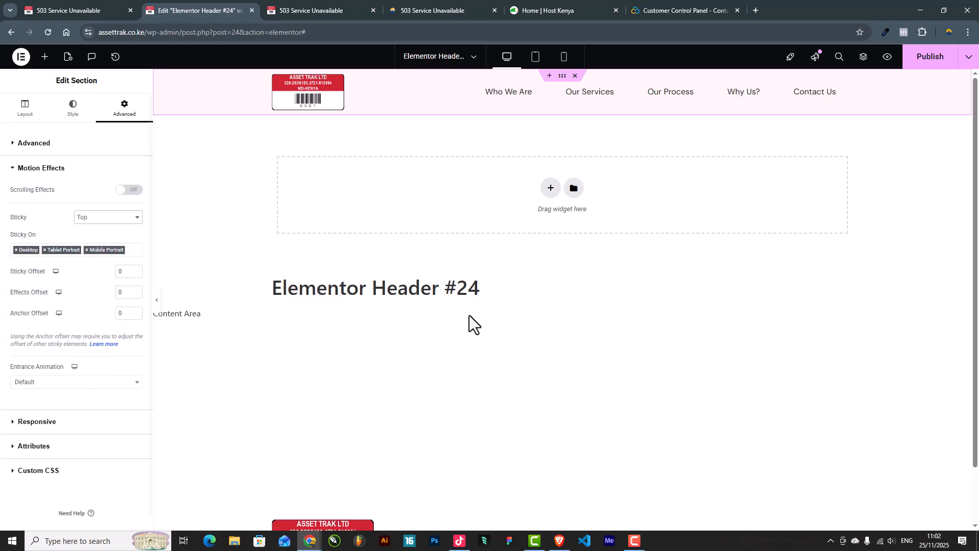
scroll(488, 317, "down", 2)
scroll(488, 317, "up", 2)
scroll(489, 319, "down", 2)
scroll(490, 321, "up", 2)
scroll(491, 322, "down", 2)
scroll(490, 322, "up", 2)
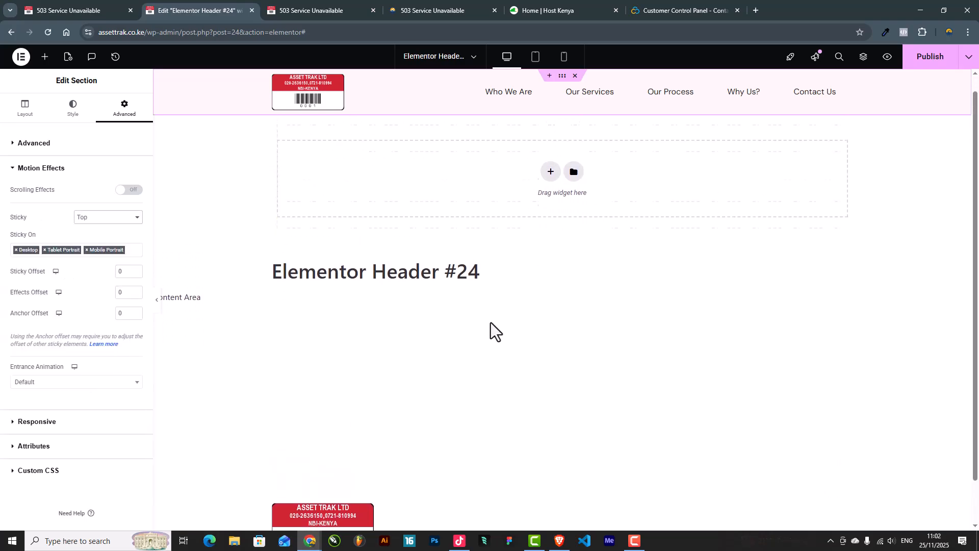
scroll(490, 323, "down", 2)
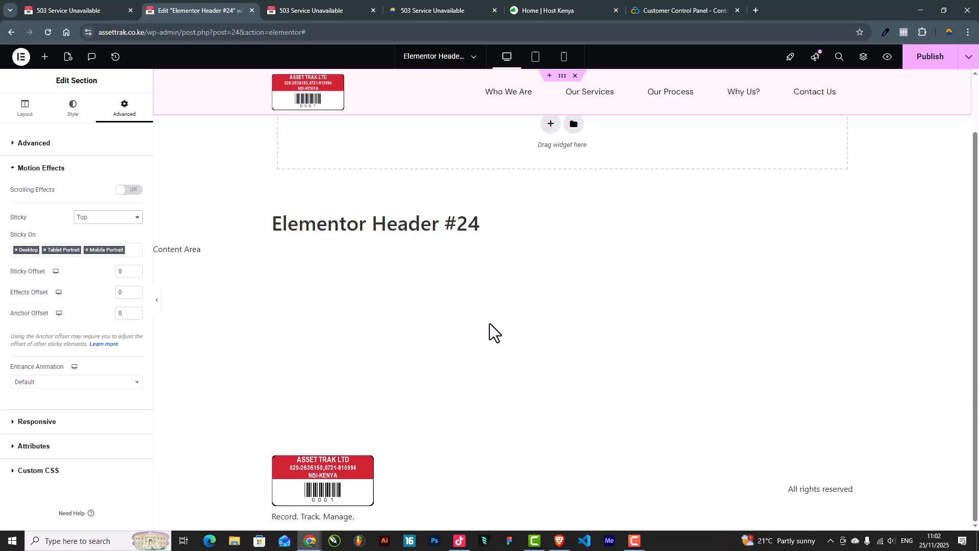
scroll(512, 328, "up", 2)
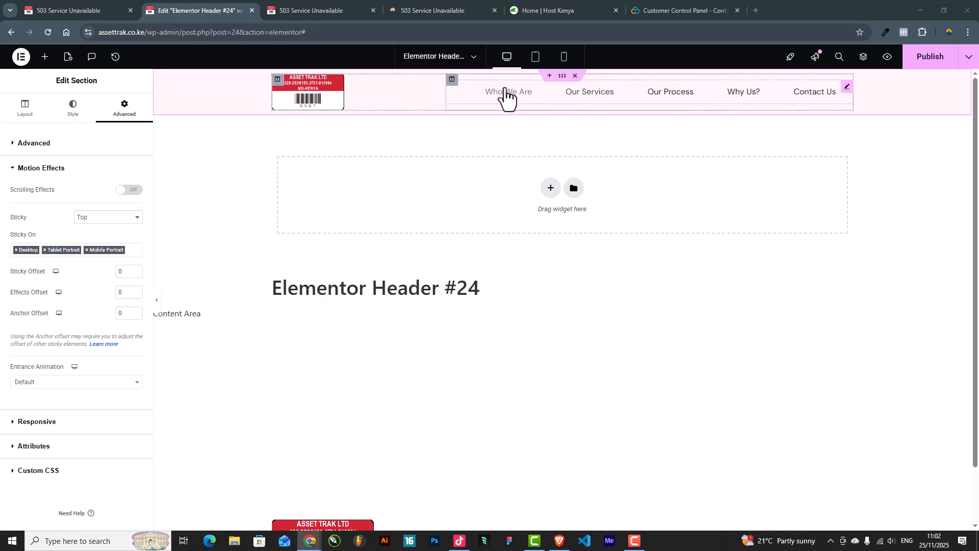
Step: Add a new empty third column to the header row and widen the menu column
right_click(453, 85)
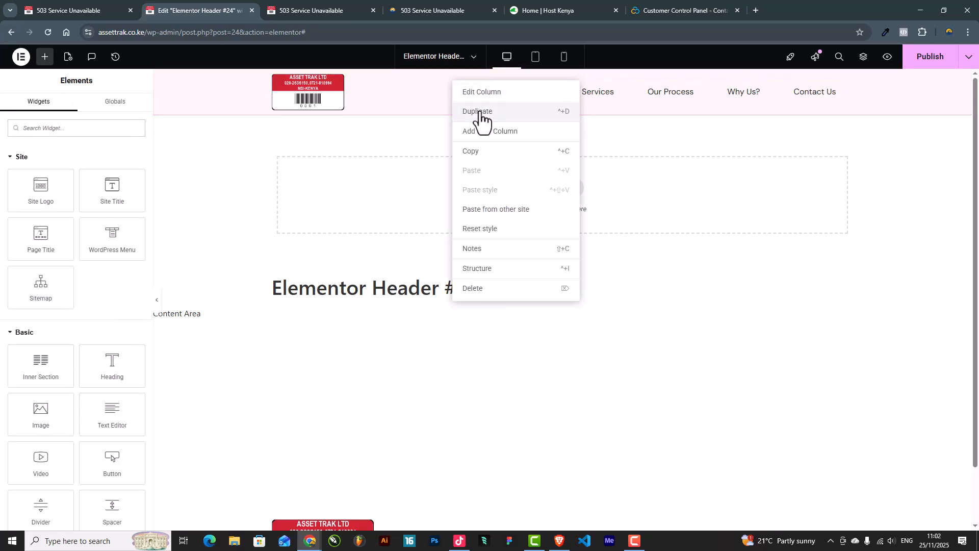
left_click(479, 112)
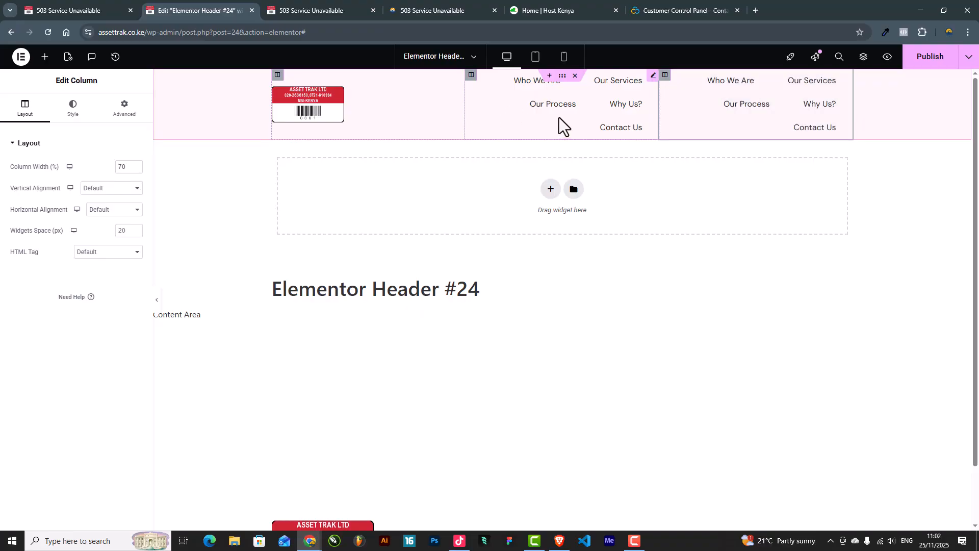
key("ctrl+z")
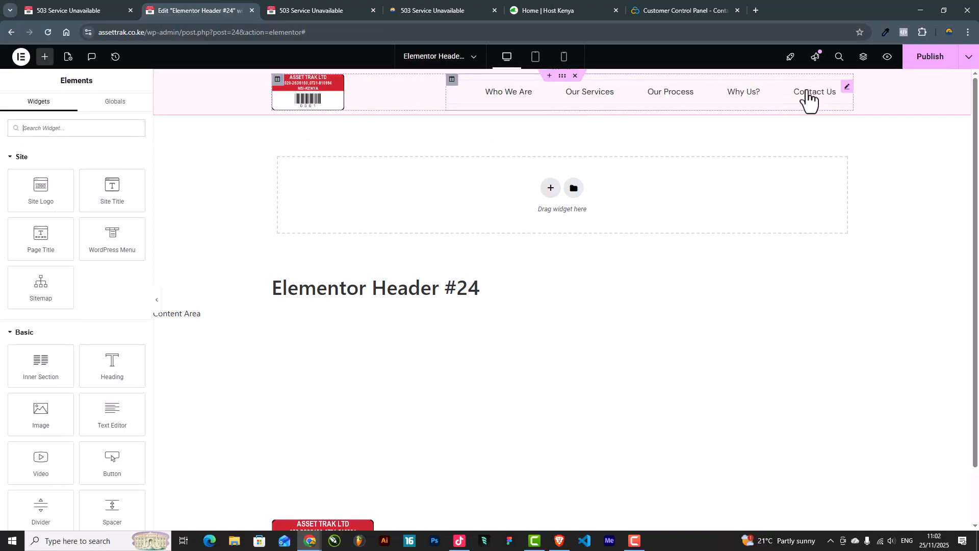
right_click(451, 81)
left_click(490, 132)
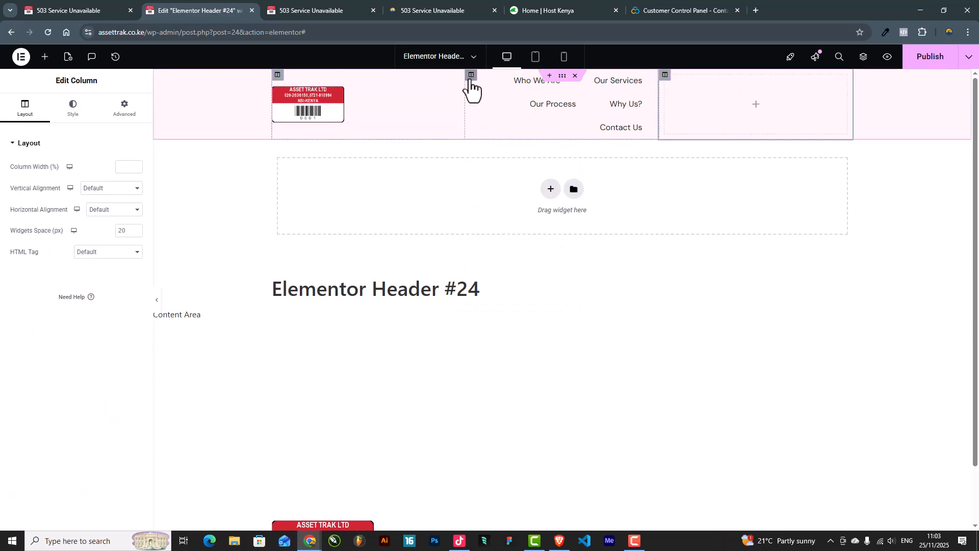
left_click_drag(653, 136, 757, 122)
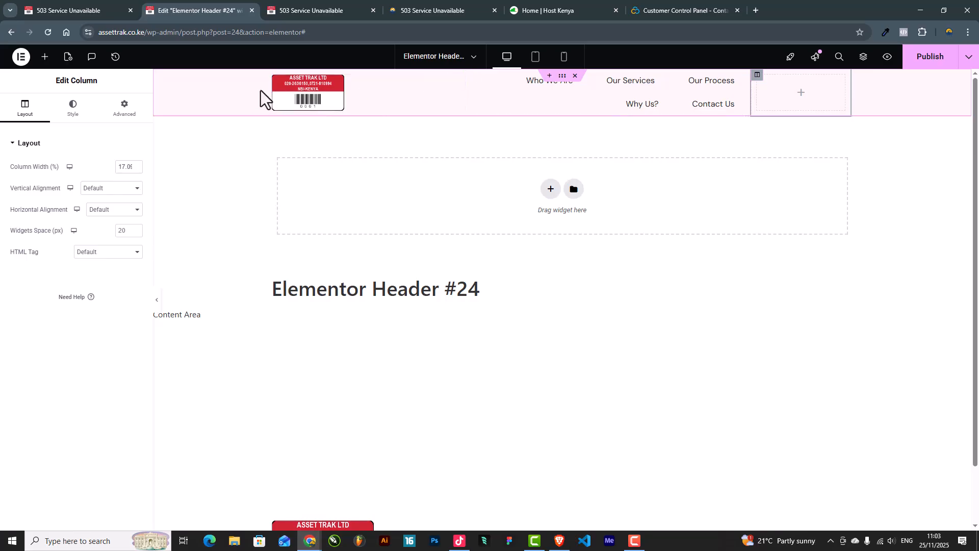
Step: Set the logo and right columns to 20% width and menu horizontal padding to 25 px
left_click(277, 74)
left_click(121, 167)
type("30")
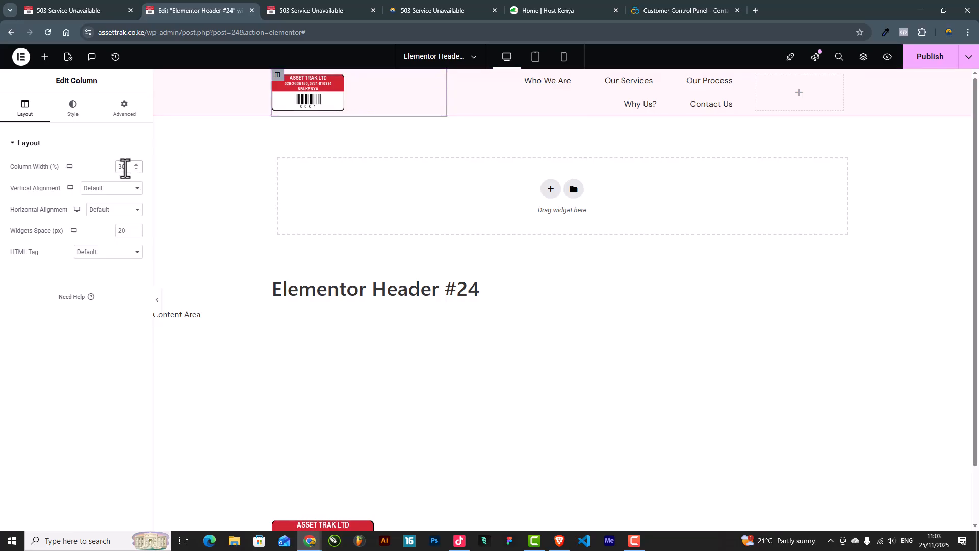
key("BackSpace")
key("BackSpace")
type("20")
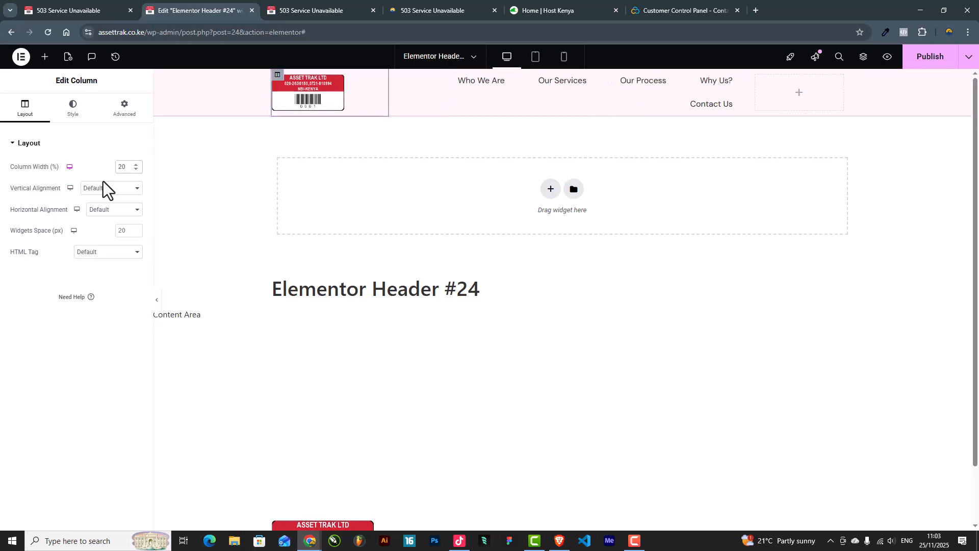
left_click(755, 76)
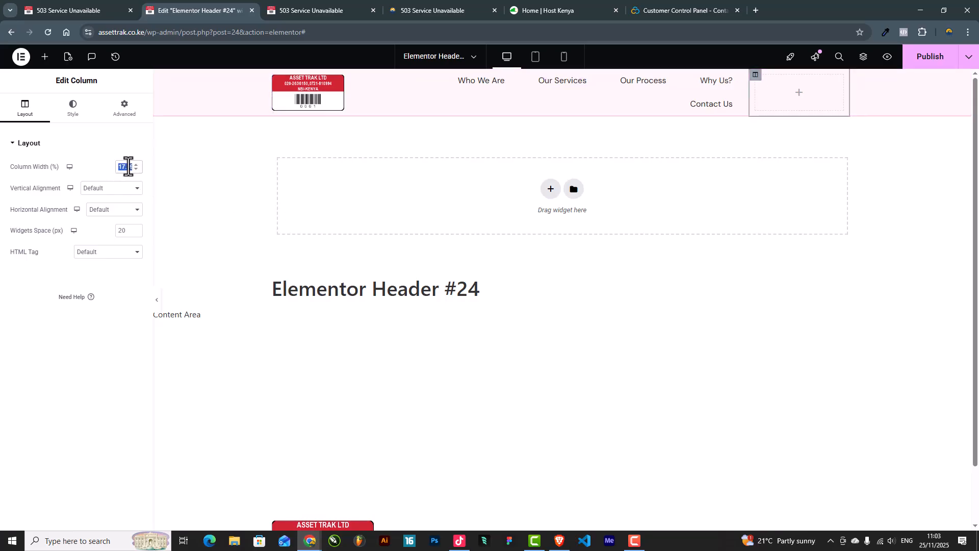
type("20")
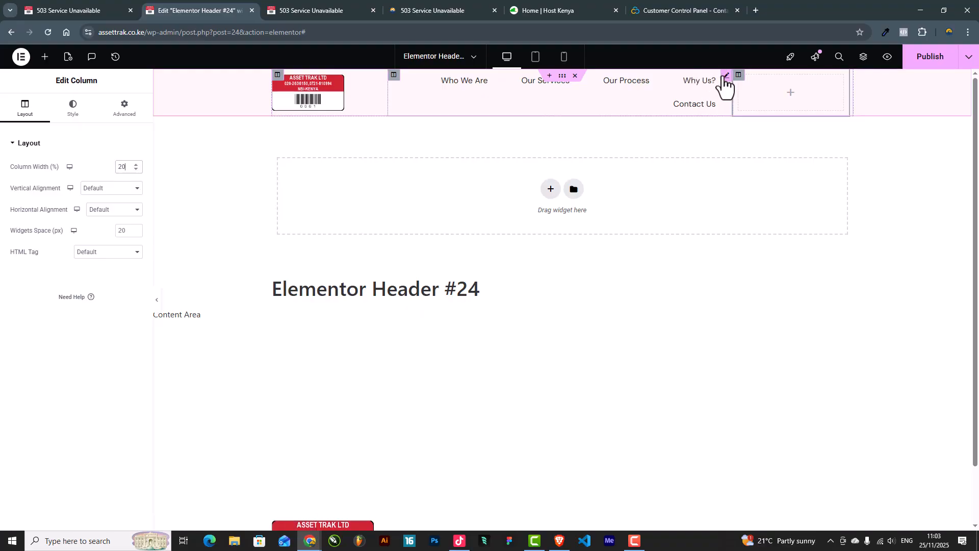
left_click(724, 76)
mouse_move(72, 276)
left_mouse_down()
mouse_move(45, 280)
mouse_move(57, 277)
left_mouse_up()
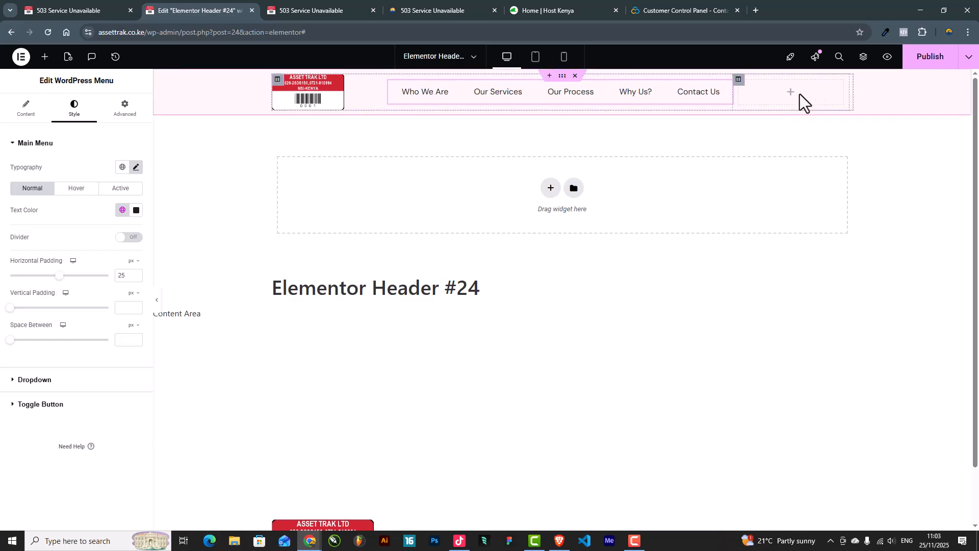
Step: Add a Button widget to the right column, position it Right and label it Get Quote
left_click(45, 57)
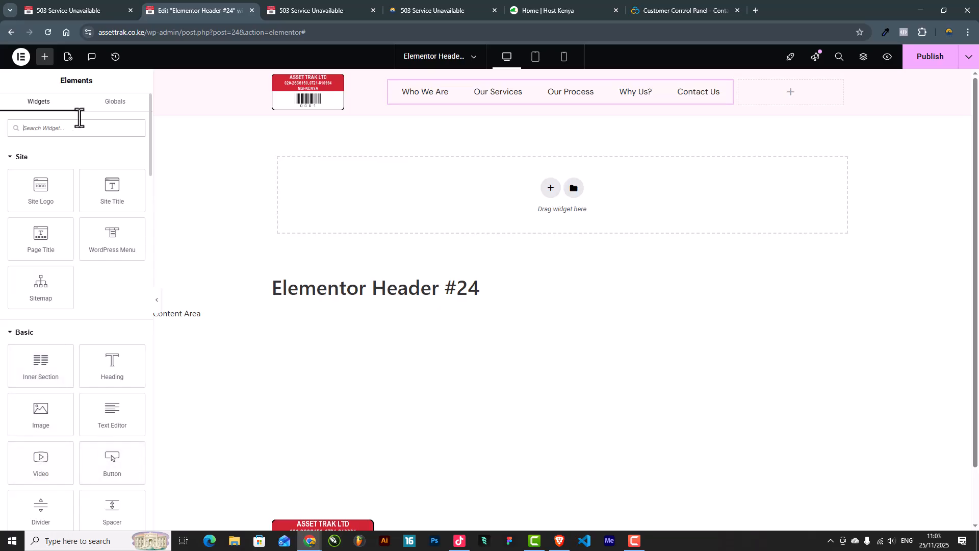
left_click_drag(110, 461, 803, 100)
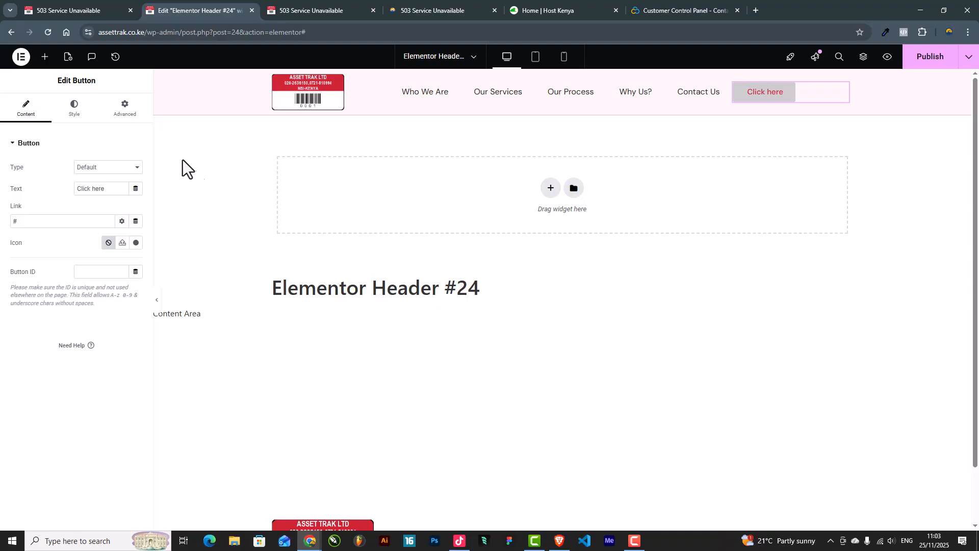
left_click(67, 112)
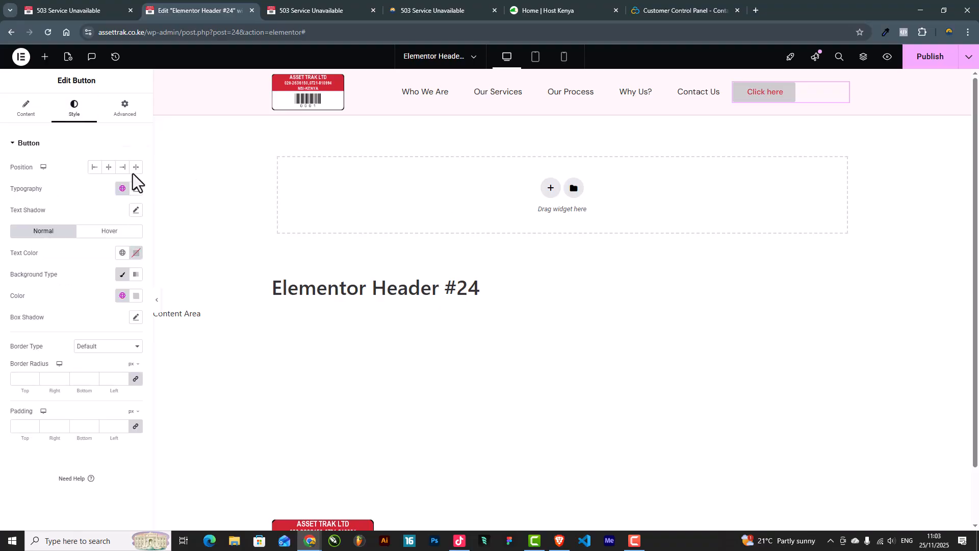
left_click(122, 167)
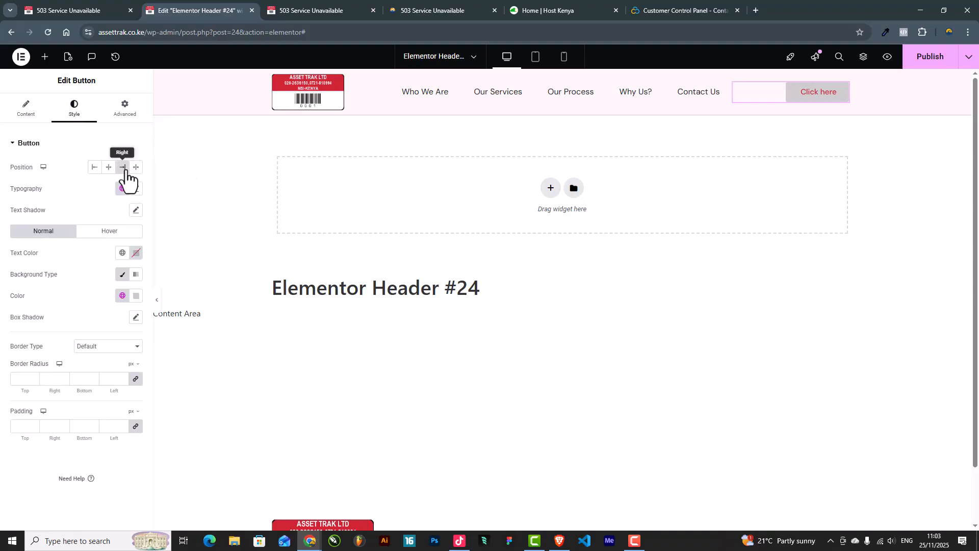
left_click(31, 114)
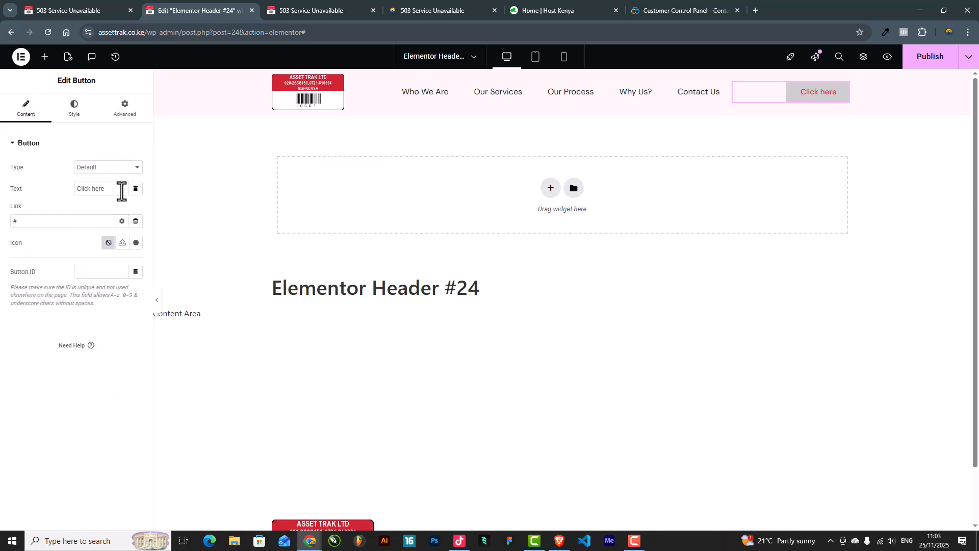
left_click_drag(122, 193, 1, 195)
type("Get Quote")
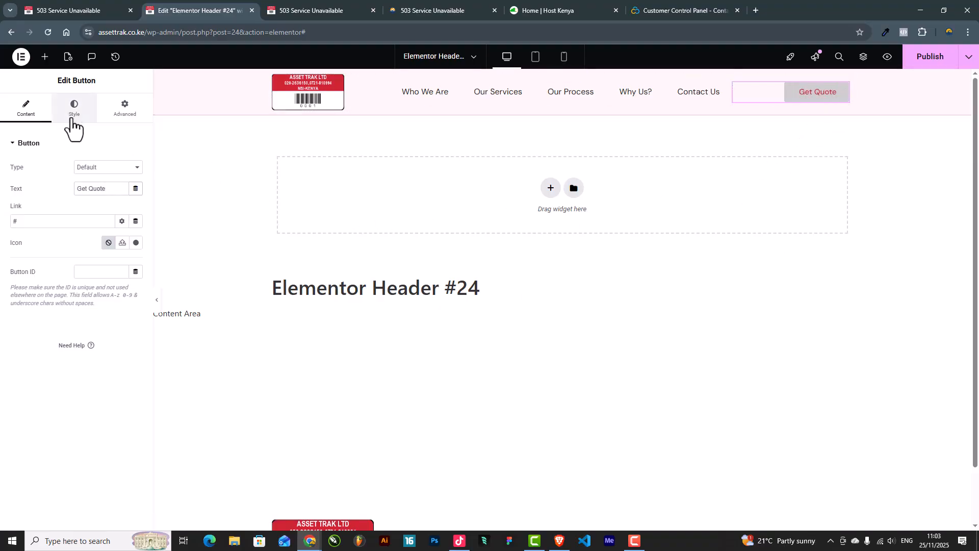
Step: Give the Get Quote button a red Primary background and white text
left_click(71, 115)
left_click(122, 252)
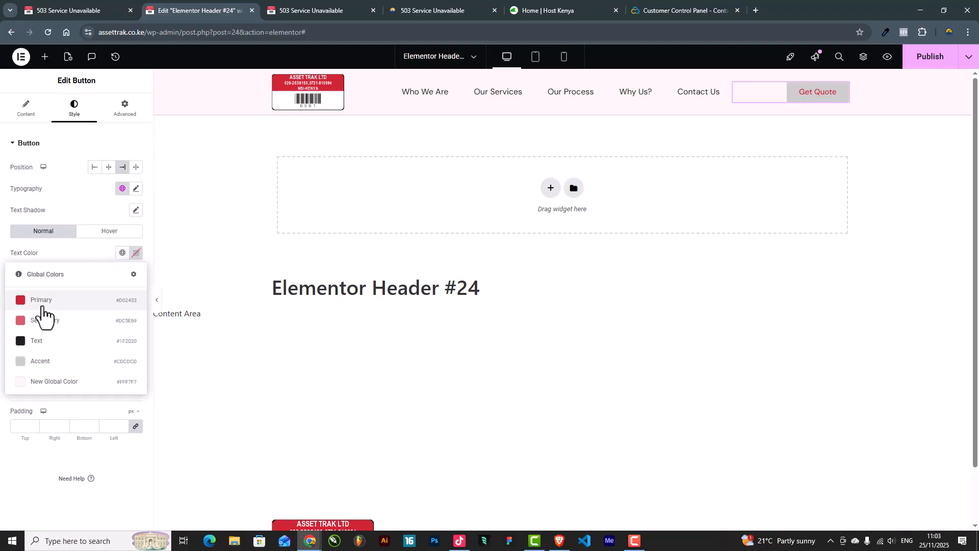
left_click(55, 342)
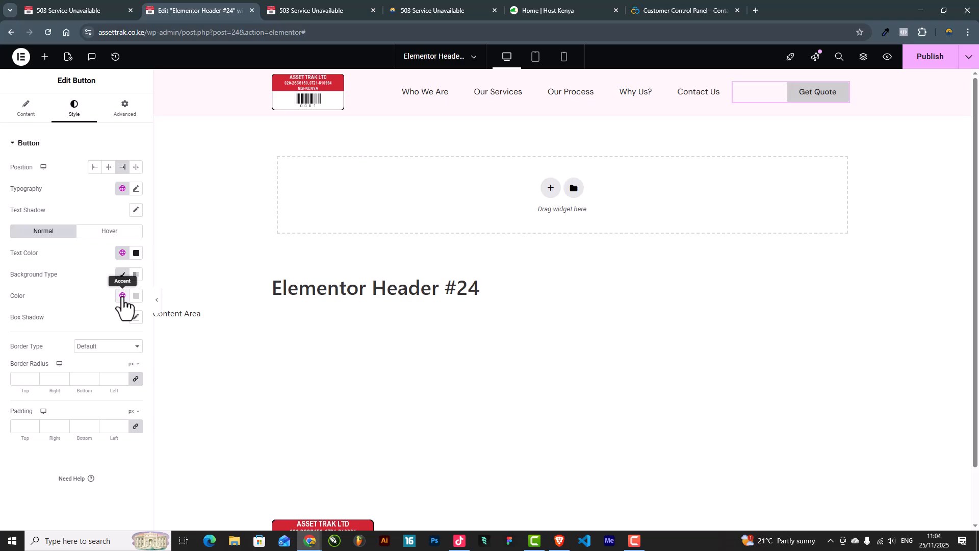
left_click(121, 296)
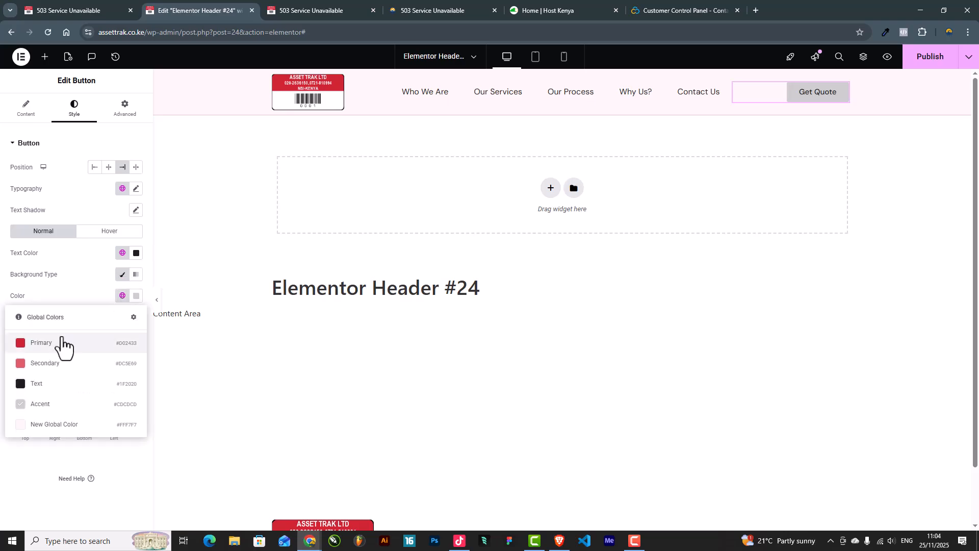
left_click(61, 343)
left_click(135, 252)
left_click_drag(91, 306, 63, 283)
left_click(589, 257)
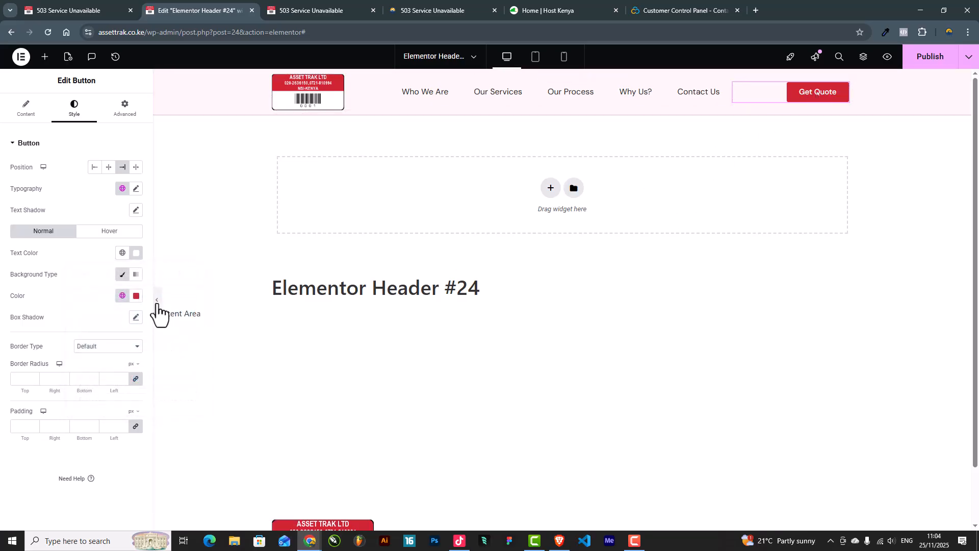
left_click(157, 305)
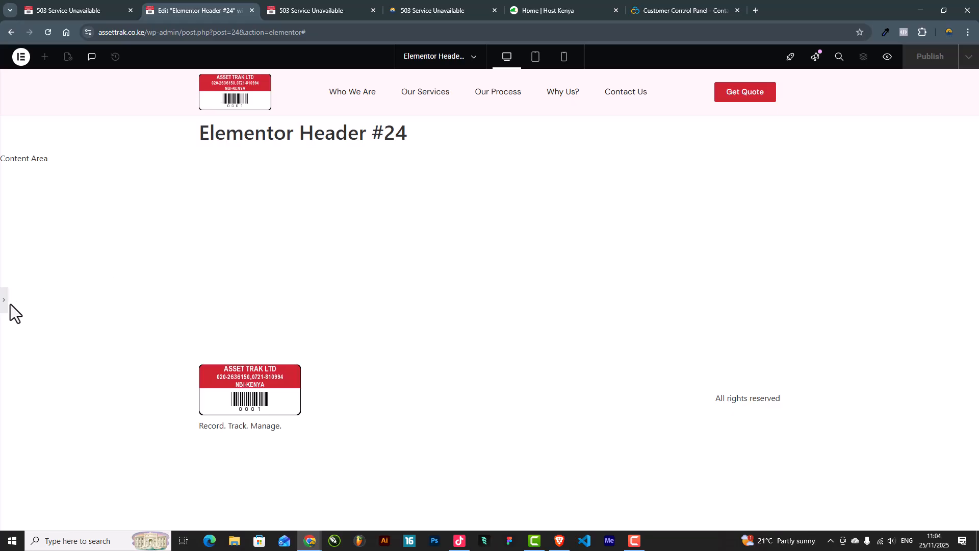
Step: Preview the header at tablet and mobile widths, ending on tablet where the menu becomes a hamburger
left_click(5, 309)
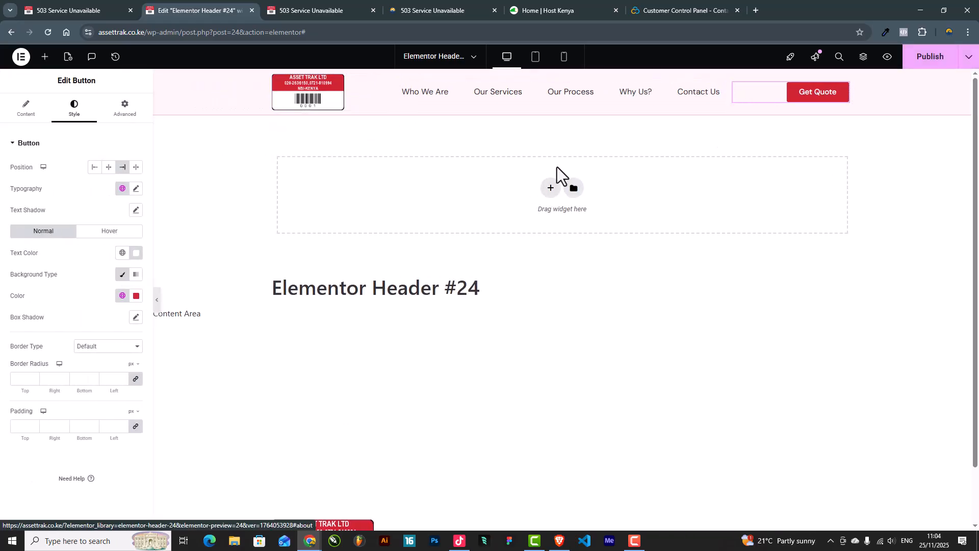
scroll(664, 163, "down", 1)
scroll(663, 163, "down", 1)
scroll(664, 164, "up", 2)
scroll(666, 164, "down", 2)
scroll(668, 163, "up", 2)
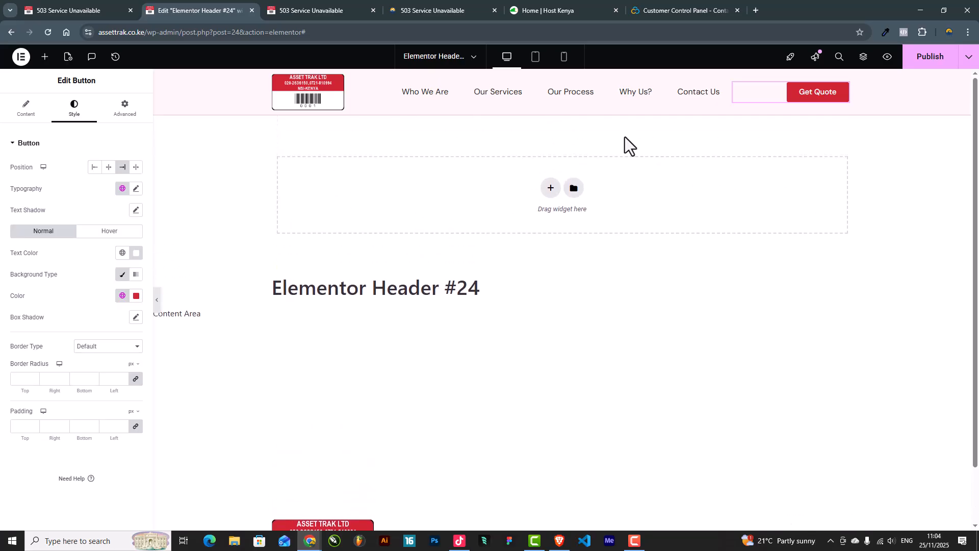
left_click(156, 300)
left_click(535, 56)
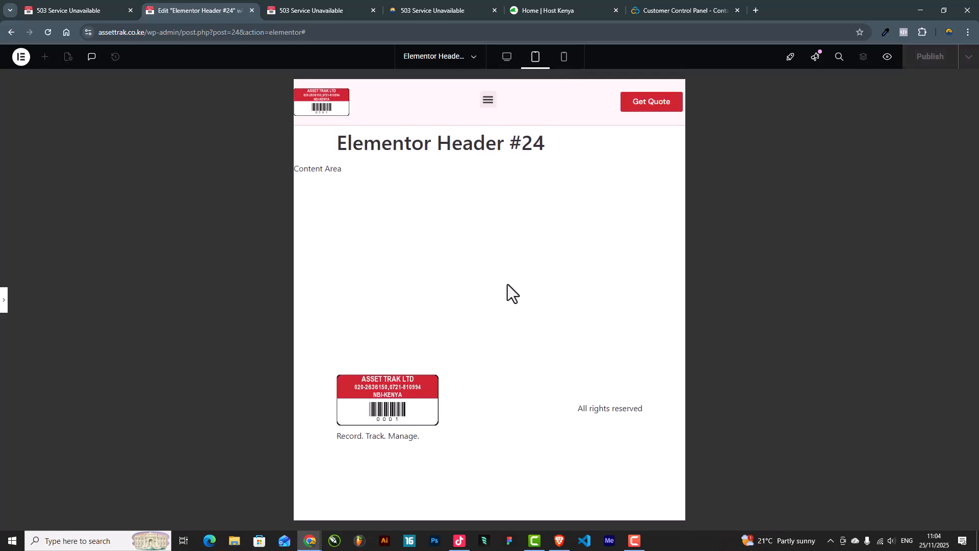
left_click(563, 57)
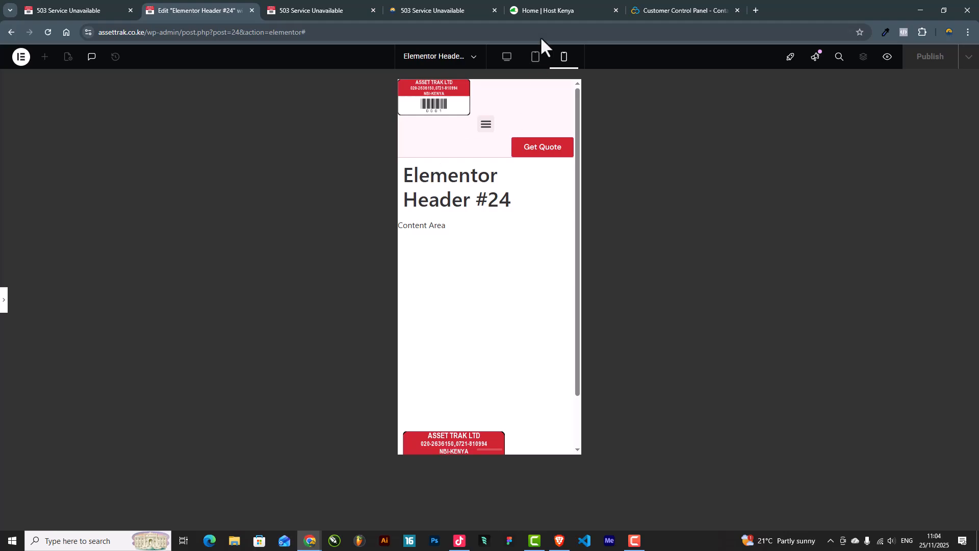
left_click(535, 56)
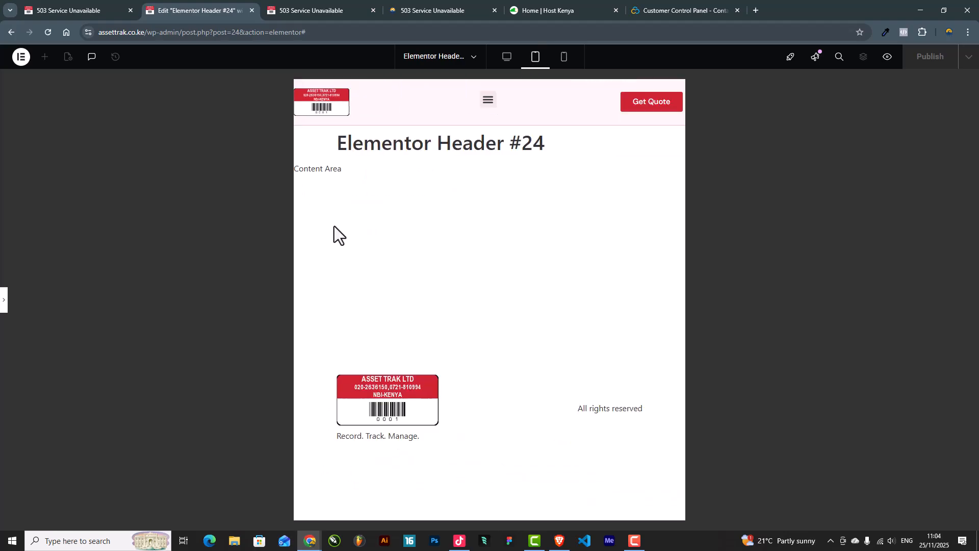
left_click(4, 300)
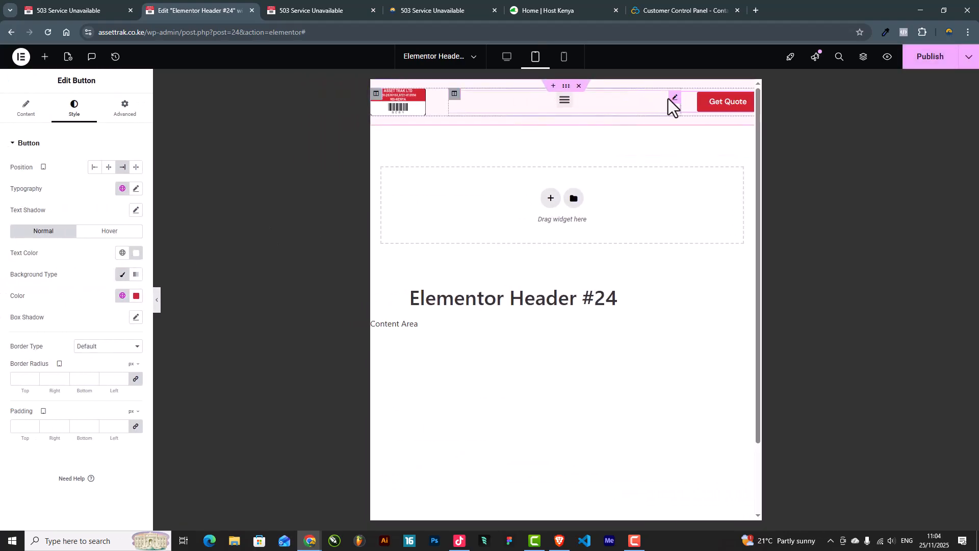
Step: Keep the hamburger toggle and set the menu's Mobile Dropdown Breakpoint to Mobile Portrait (> 767px)
left_click(675, 98)
left_click(26, 108)
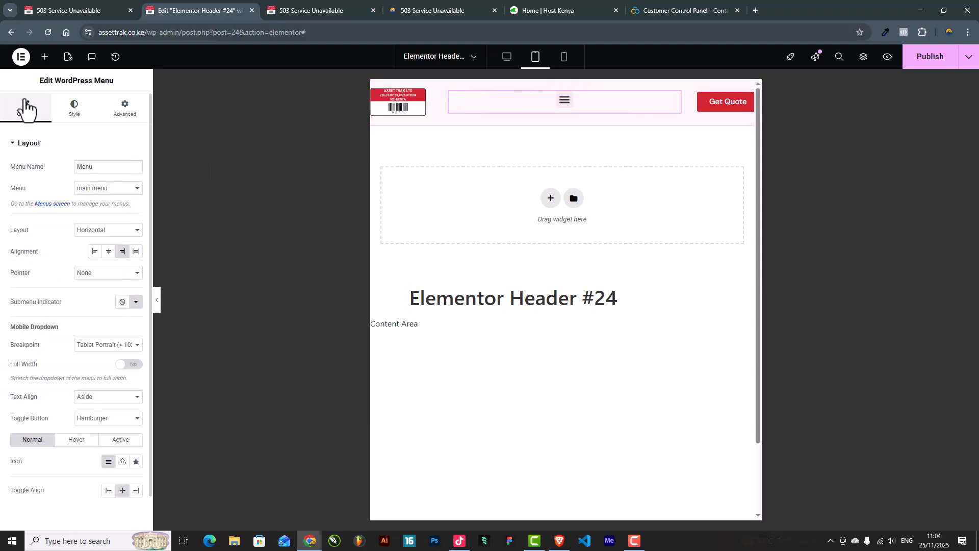
left_click(97, 418)
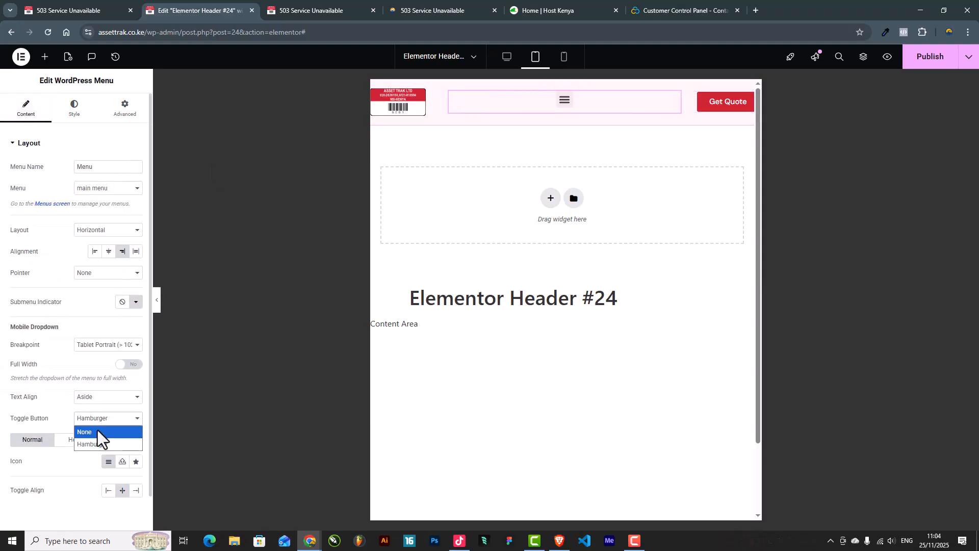
left_click(97, 429)
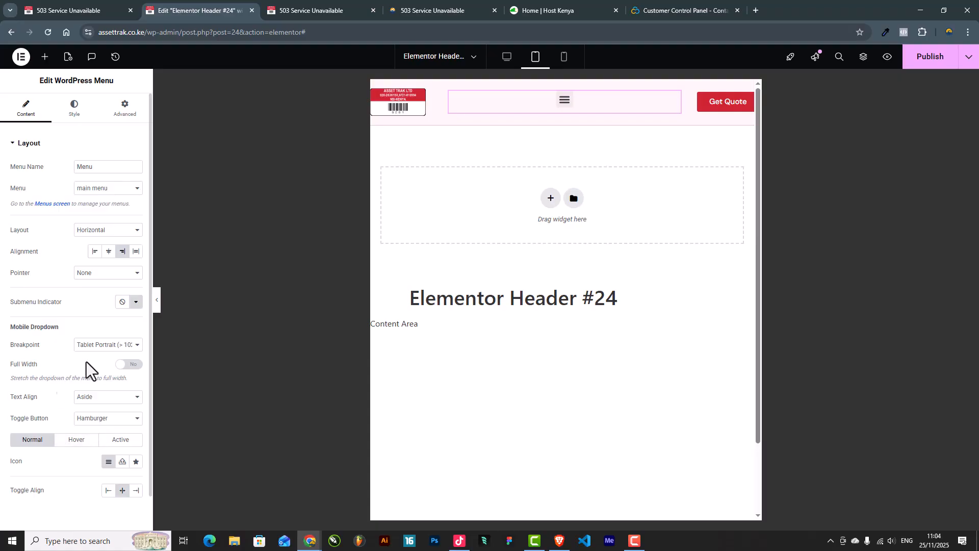
left_click(90, 345)
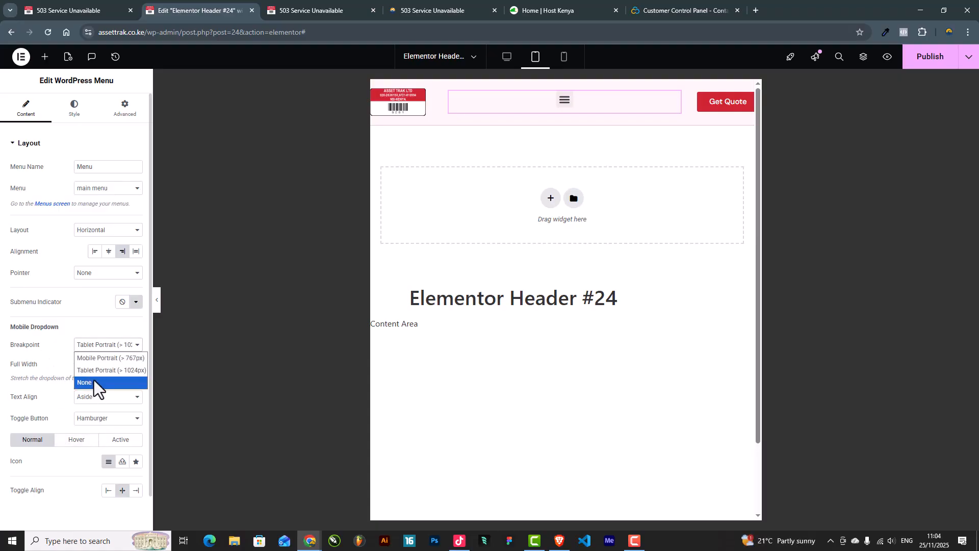
left_click(97, 360)
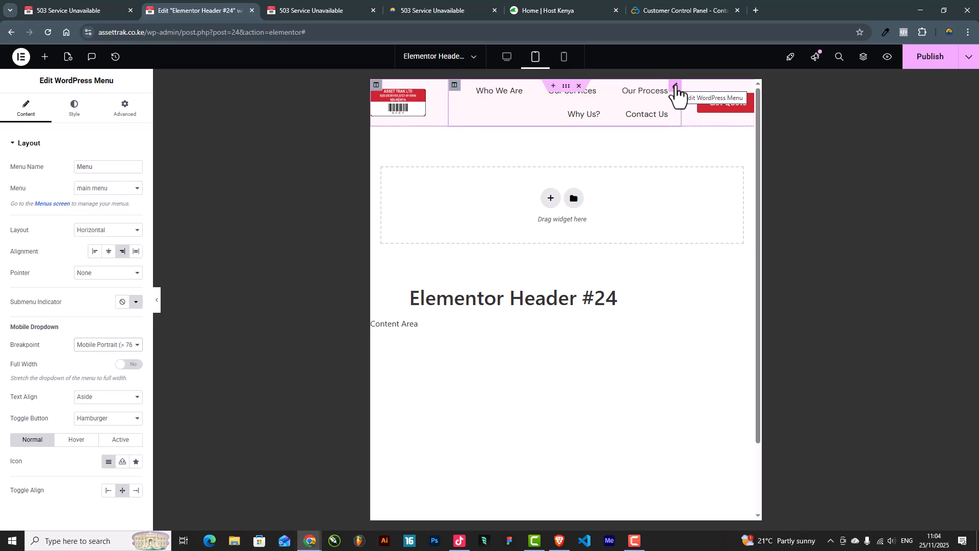
Step: On tablet, set the header column widths to 15, 15 and 60, and stretch the logo to 100%
left_click(379, 86)
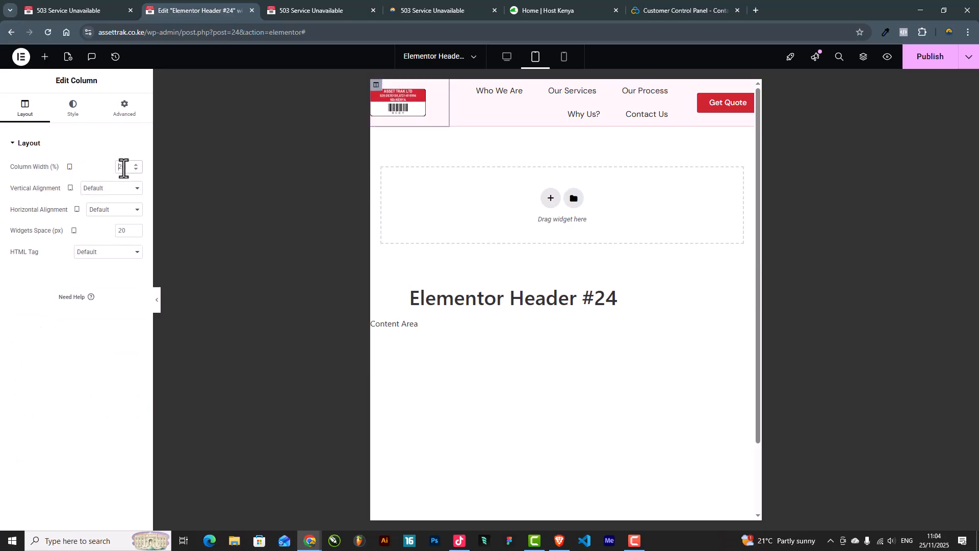
type("15")
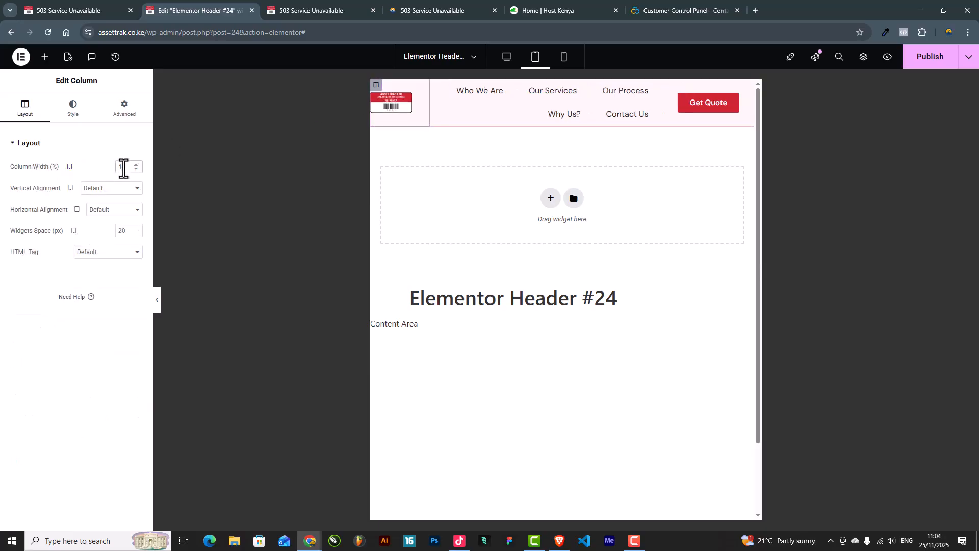
left_click(398, 111)
left_click(73, 108)
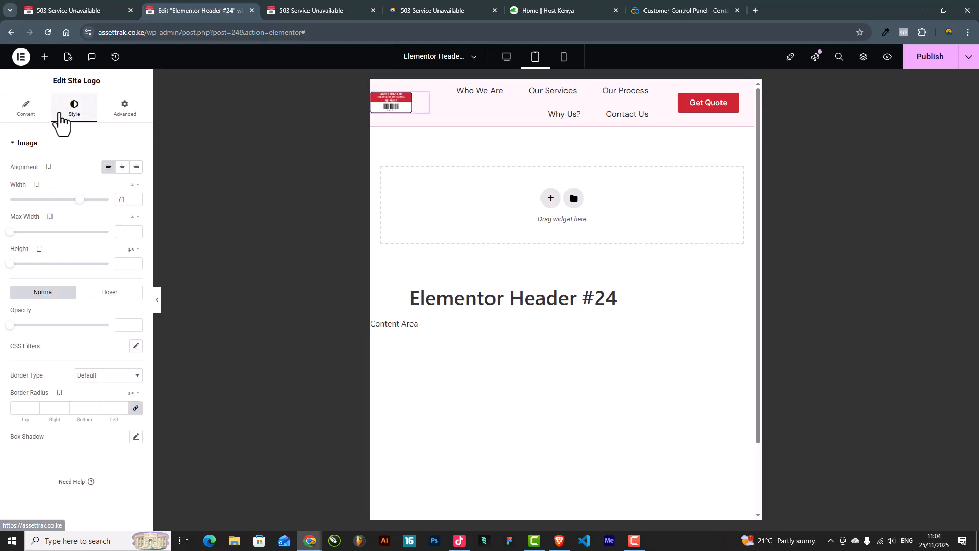
left_click_drag(76, 197, 115, 201)
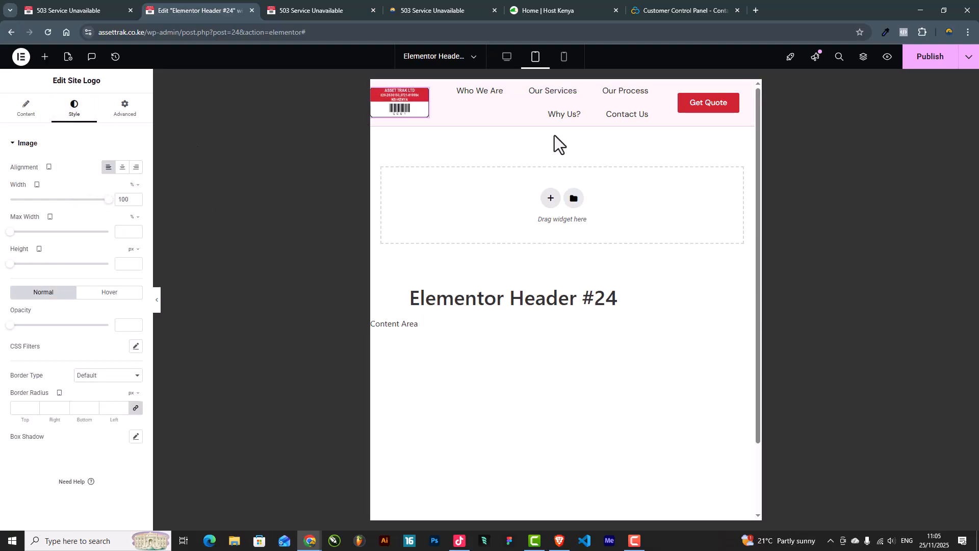
left_click(667, 85)
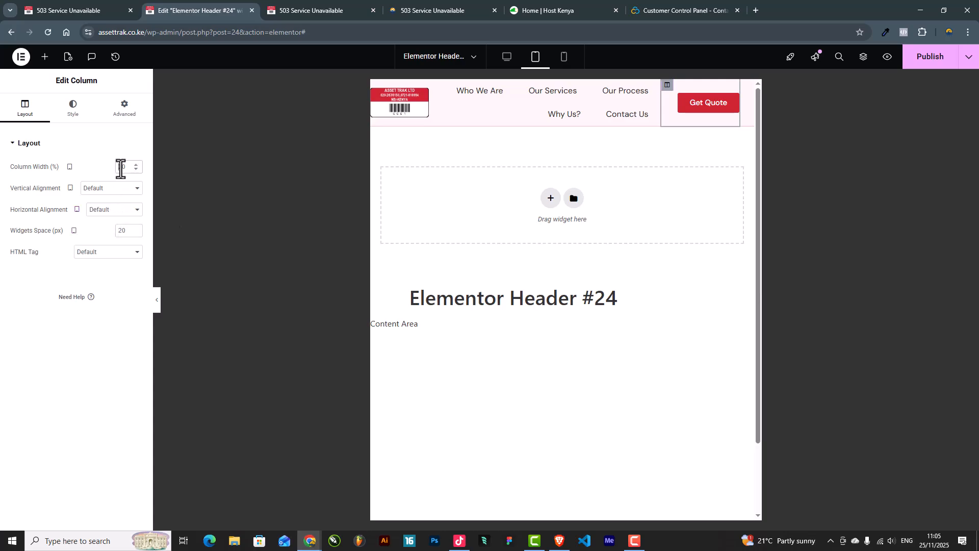
type("15")
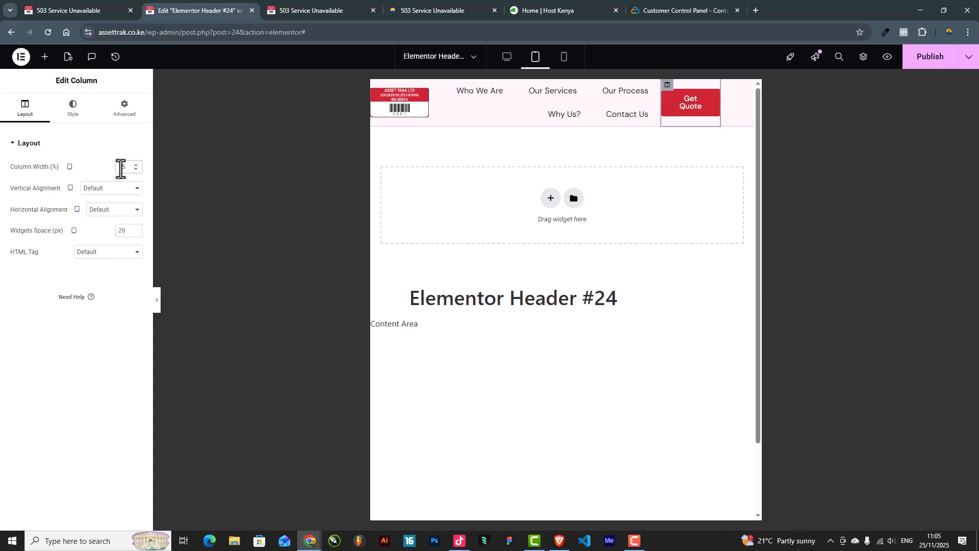
left_click(435, 85)
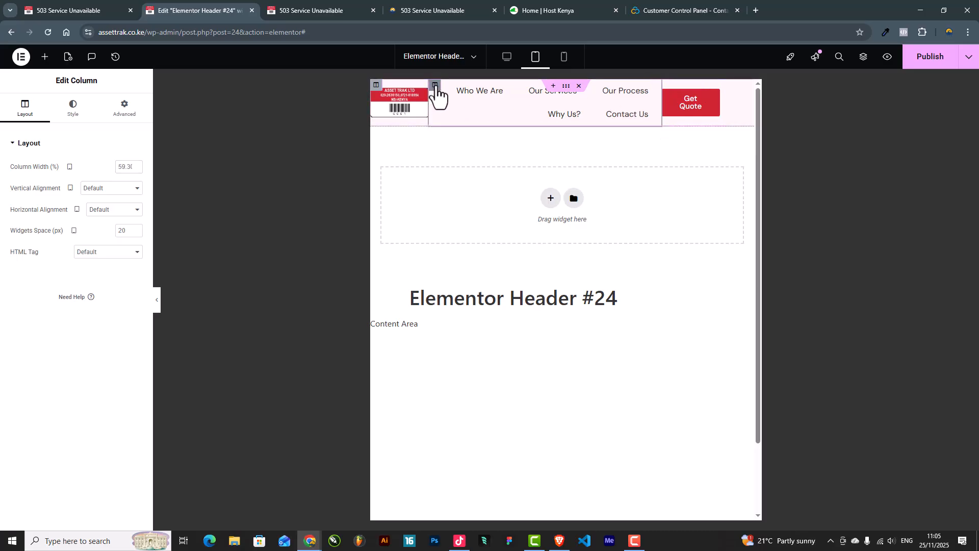
type("6")
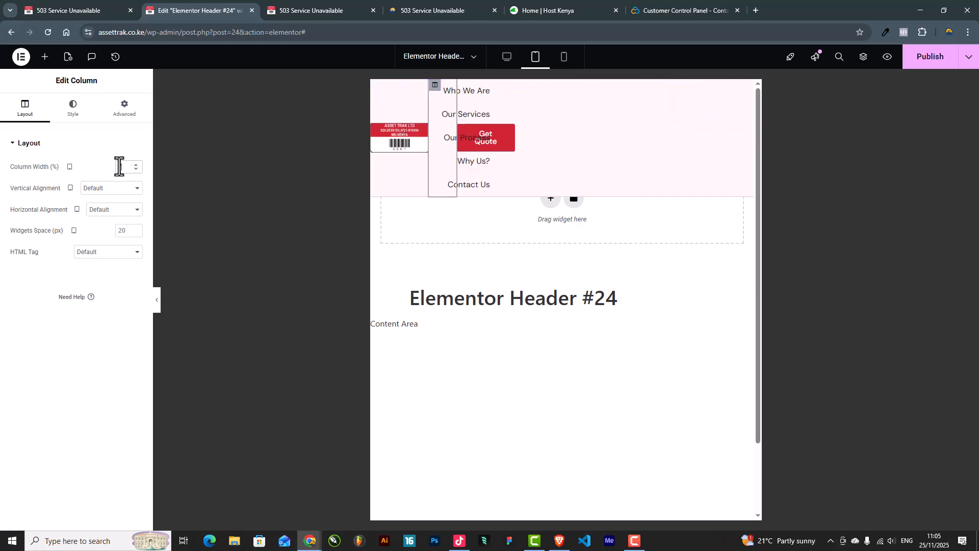
type("0")
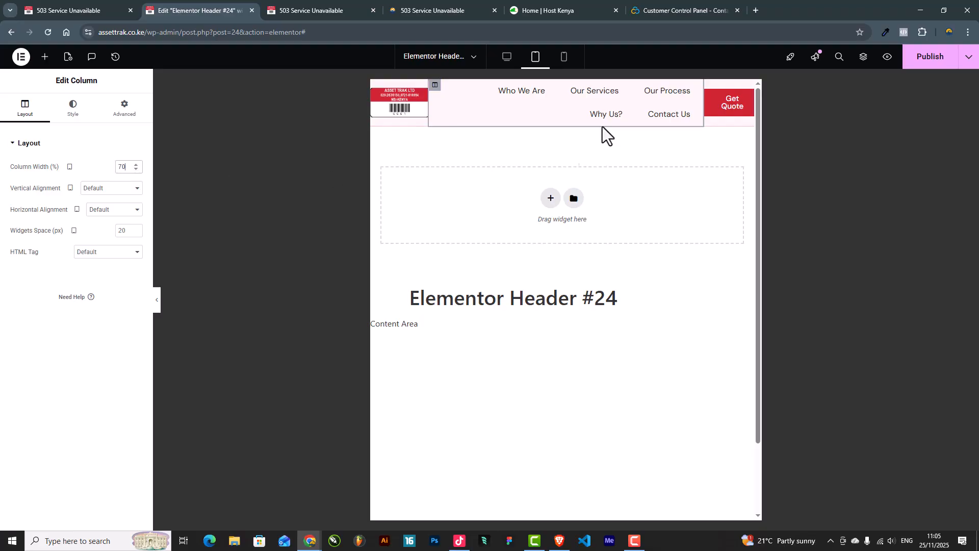
Step: Tighten the menu's horizontal link padding to 11 px, then switch to the mobile preview
left_click(694, 93)
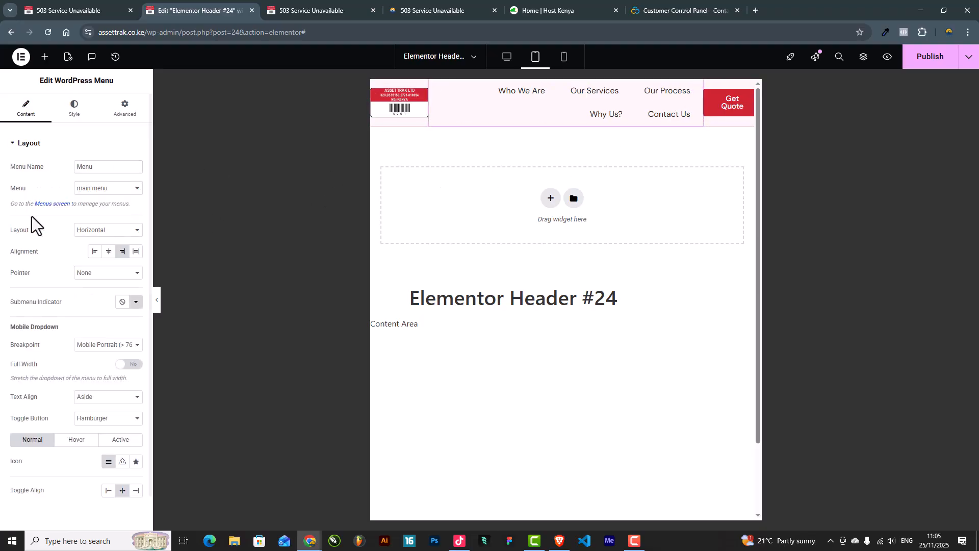
left_click(74, 110)
left_click_drag(58, 276, 32, 276)
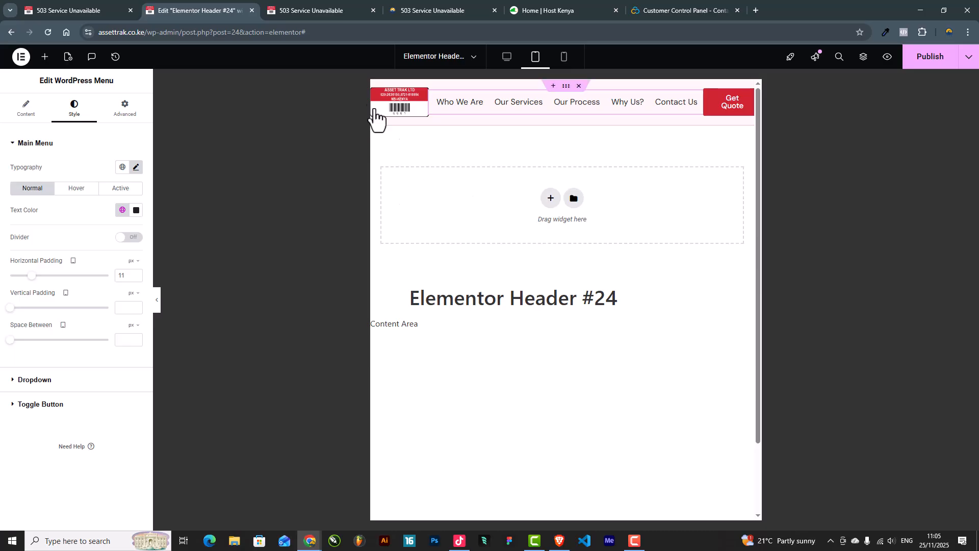
left_click(564, 60)
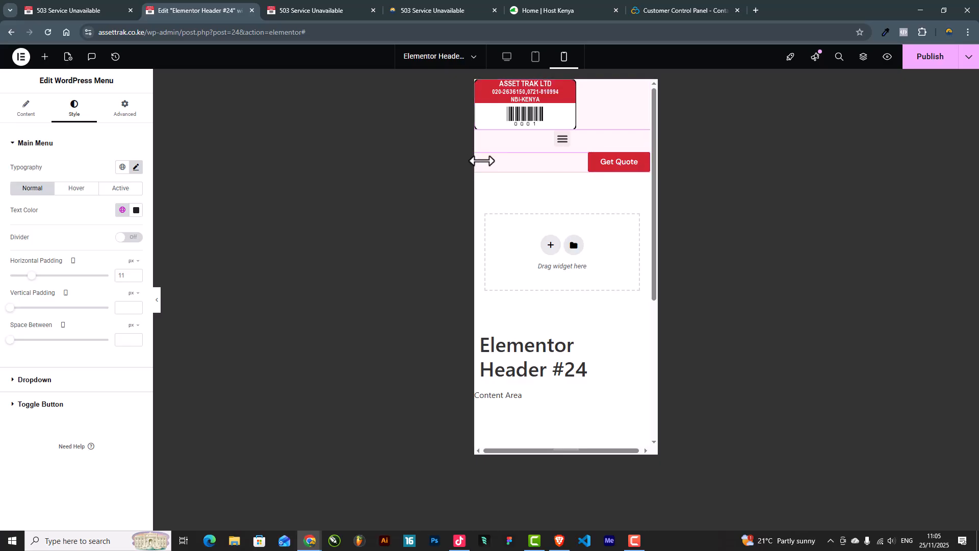
Step: Hide the Get Quote column on Mobile Portrait and set the logo column width to 70%
left_click(480, 158)
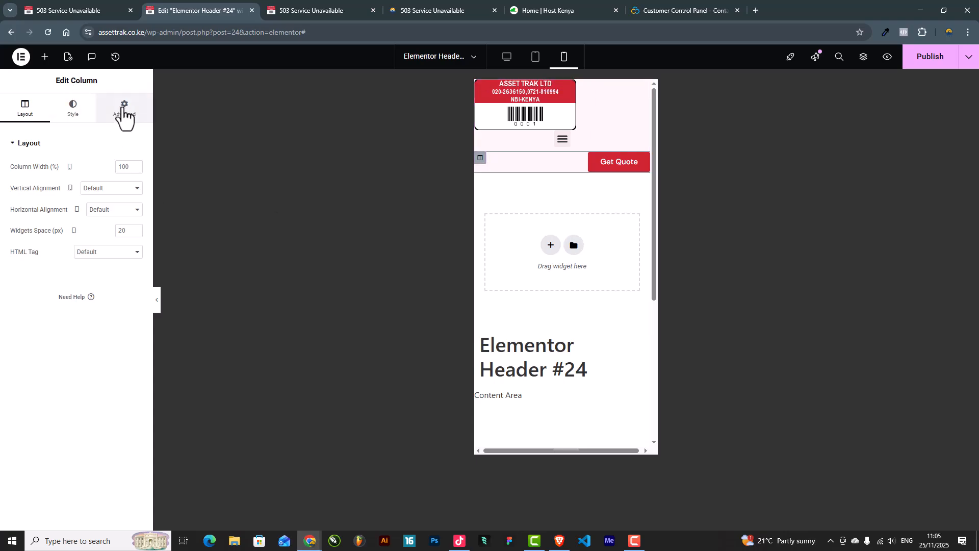
left_click(125, 109)
left_click(40, 381)
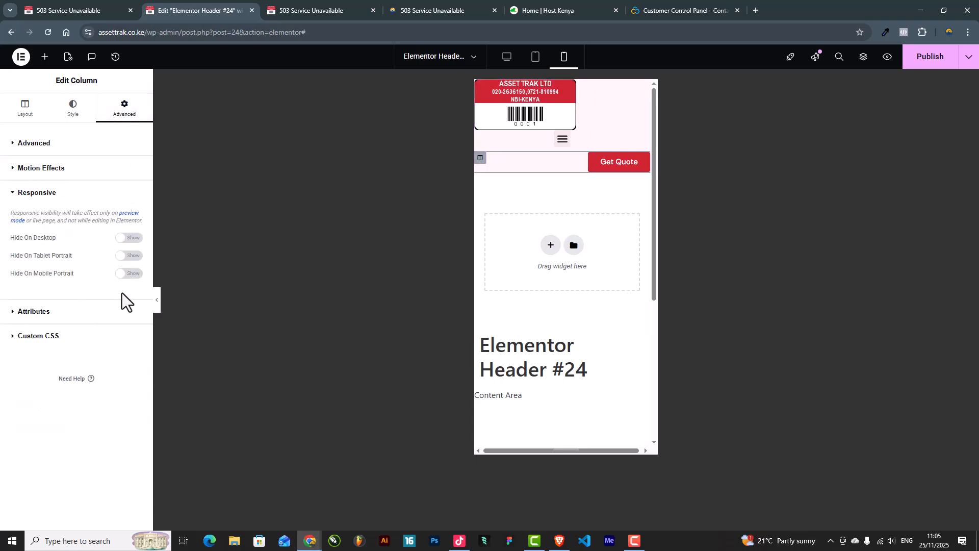
left_click(120, 276)
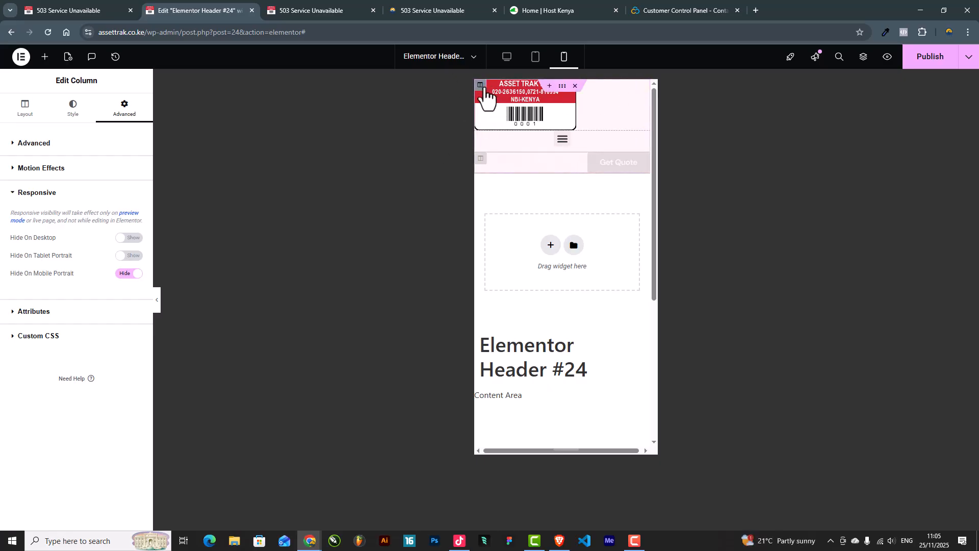
left_click(484, 87)
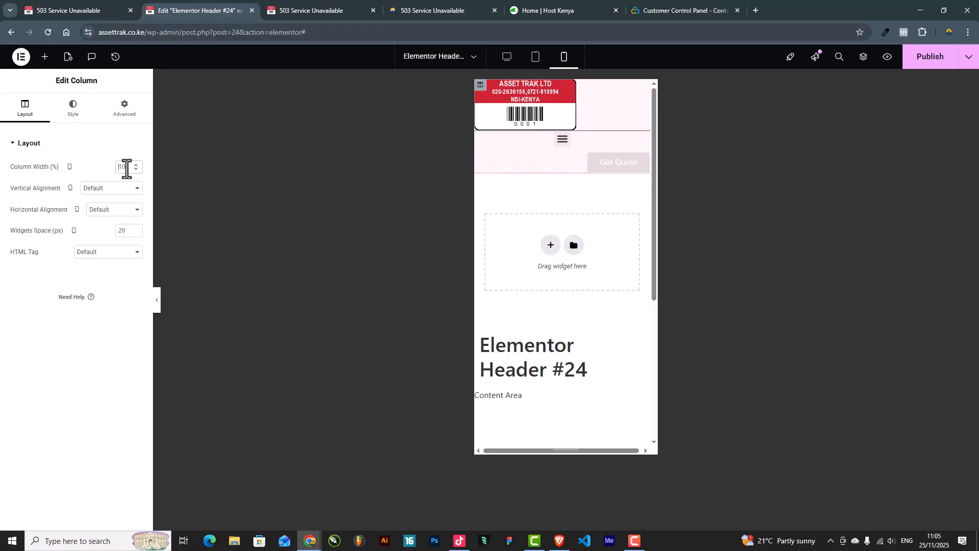
type("70")
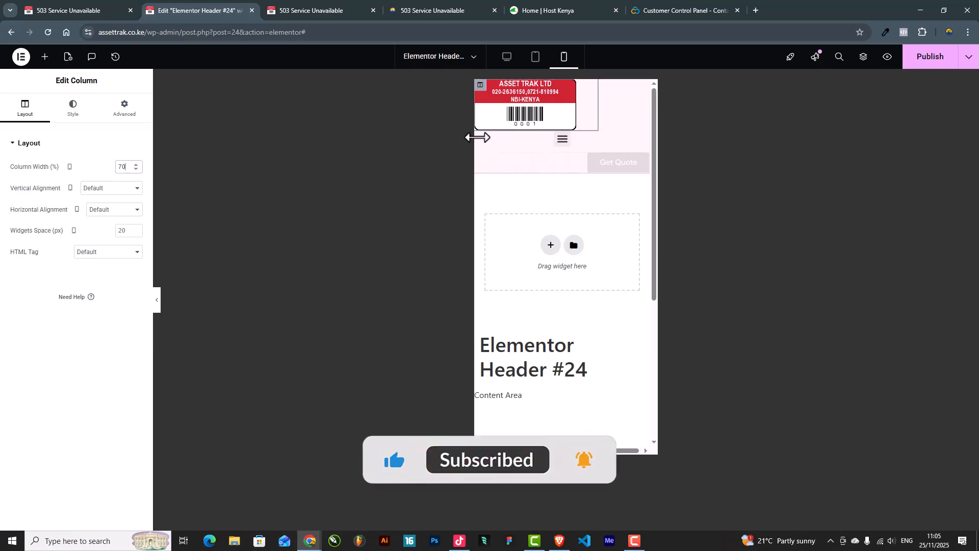
Step: Set the menu column width to 30% and give the header section 10 px padding
left_click(485, 141)
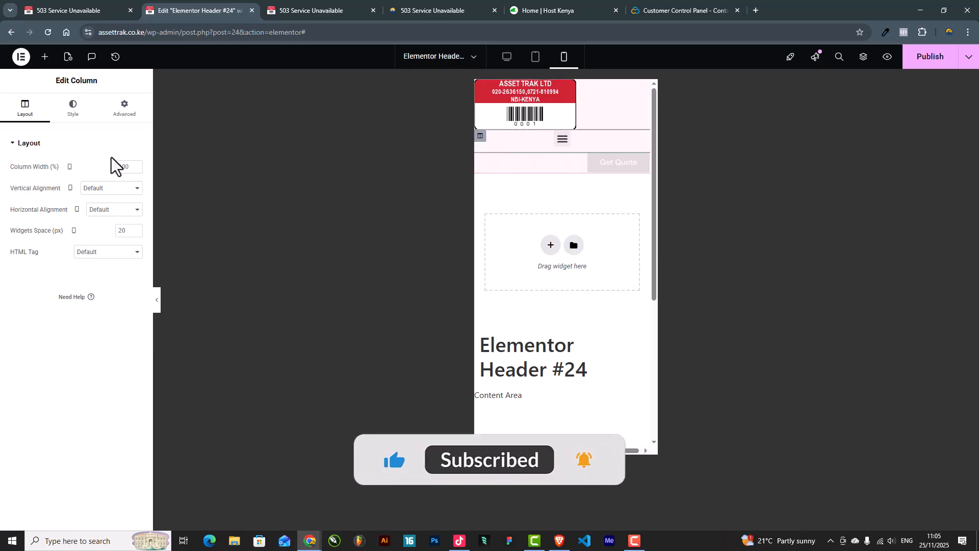
left_click(125, 167)
type("30")
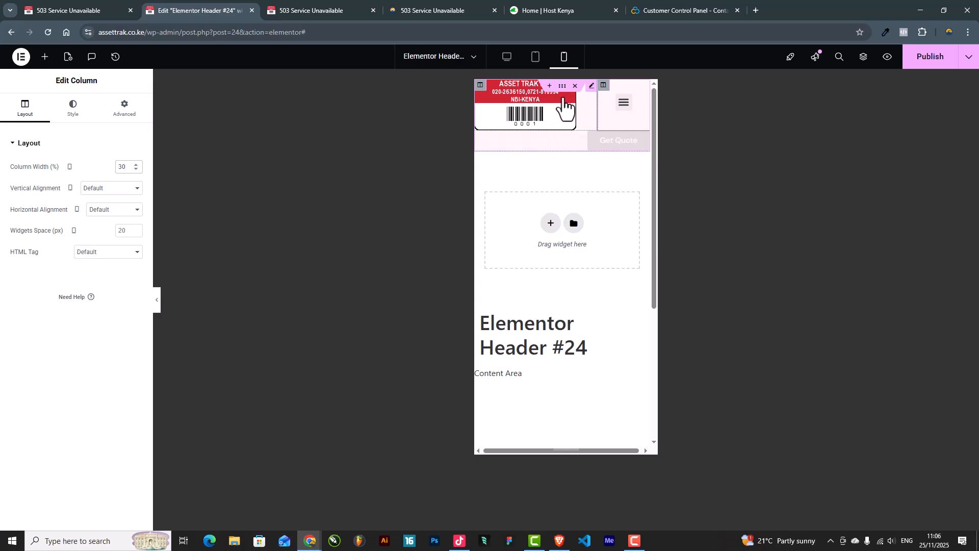
left_click(561, 86)
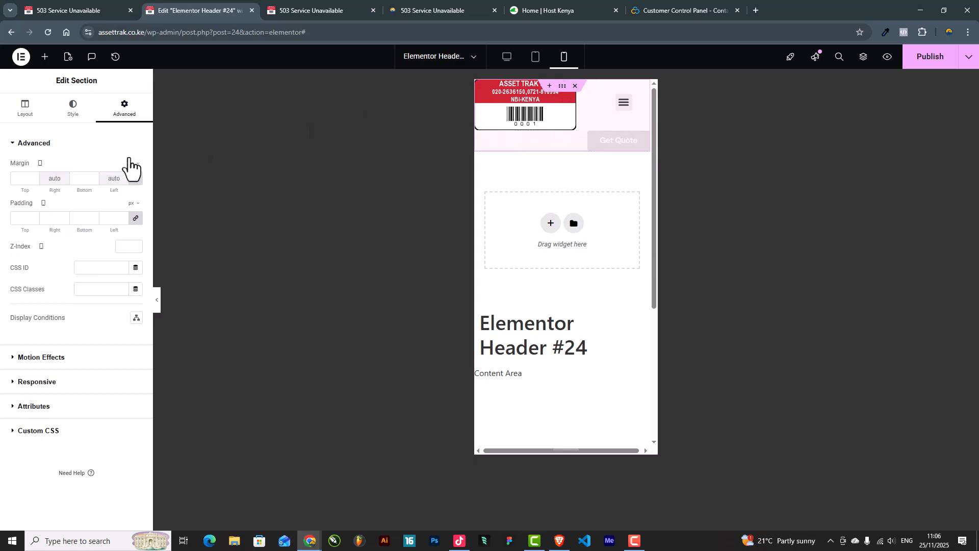
left_click(22, 218)
type("10")
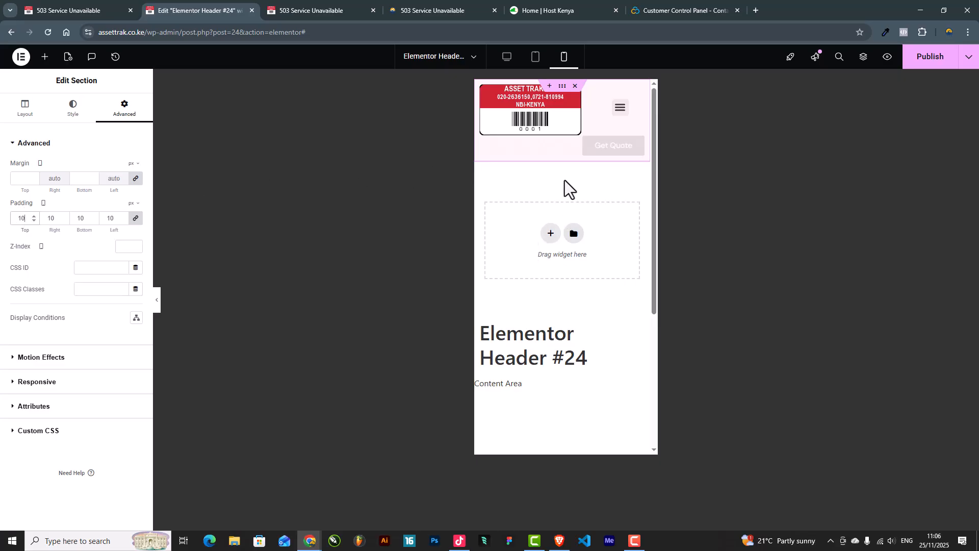
Step: Shrink the site logo to 59% width
left_click(592, 97)
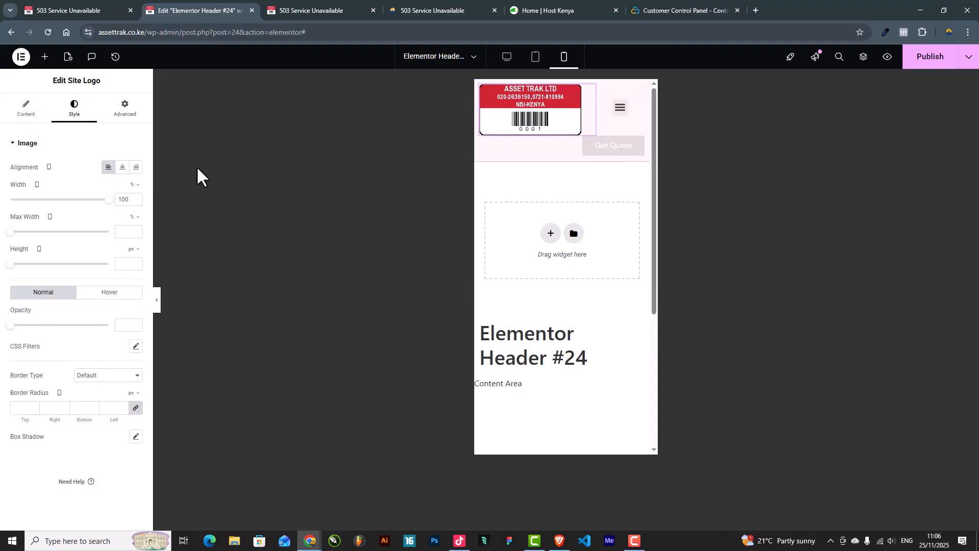
left_click_drag(106, 200, 66, 207)
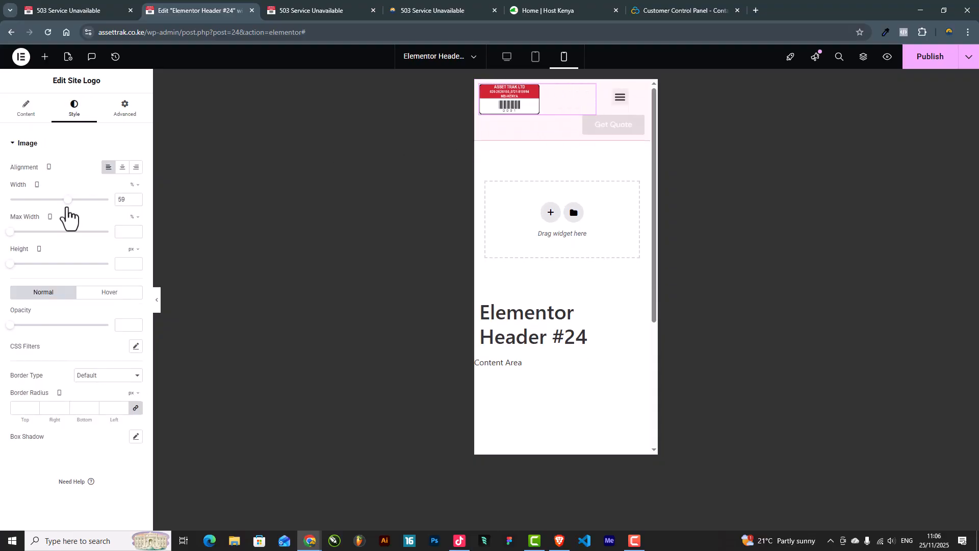
left_click(640, 95)
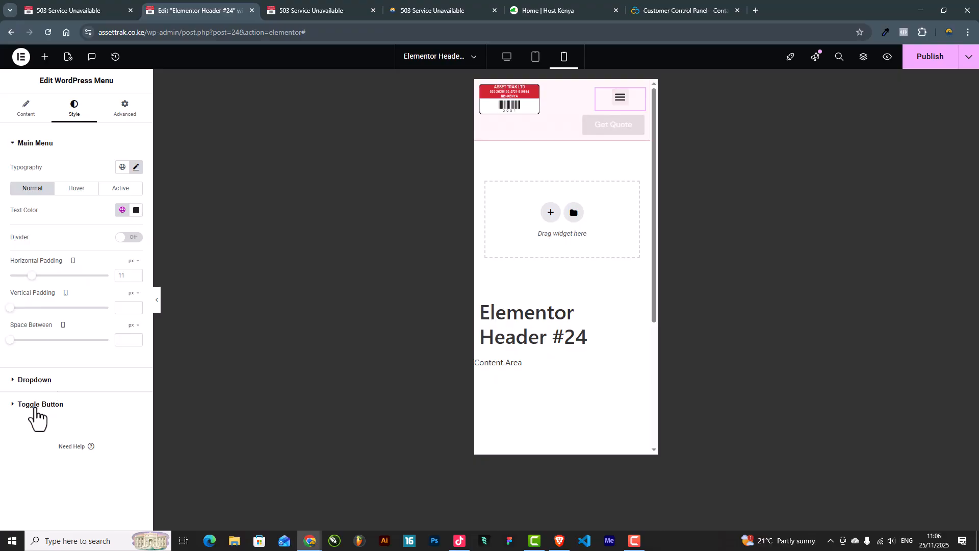
Step: Give the hamburger toggle a red global background, white icon and size 29, then preview
left_click(37, 406)
left_click(122, 259)
left_click(36, 311)
left_click(135, 238)
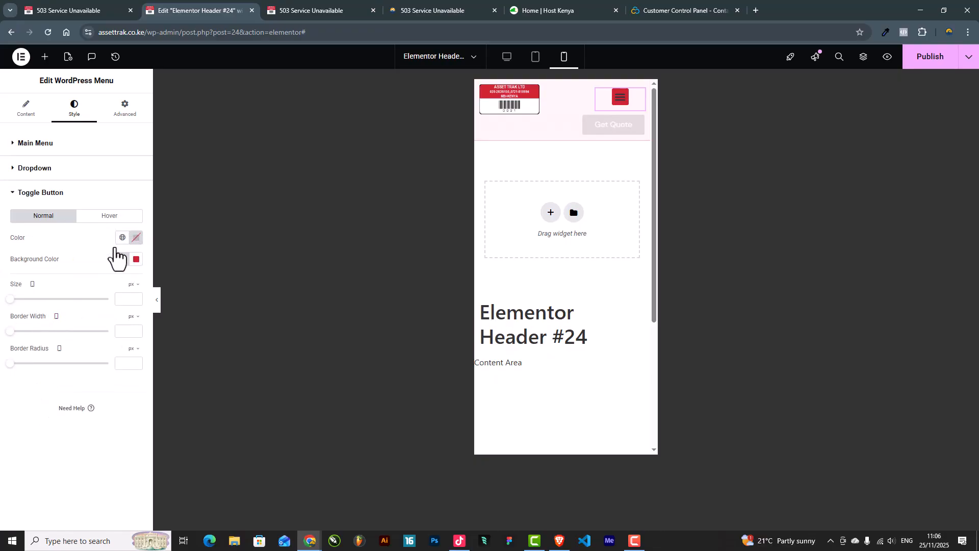
left_click(46, 250)
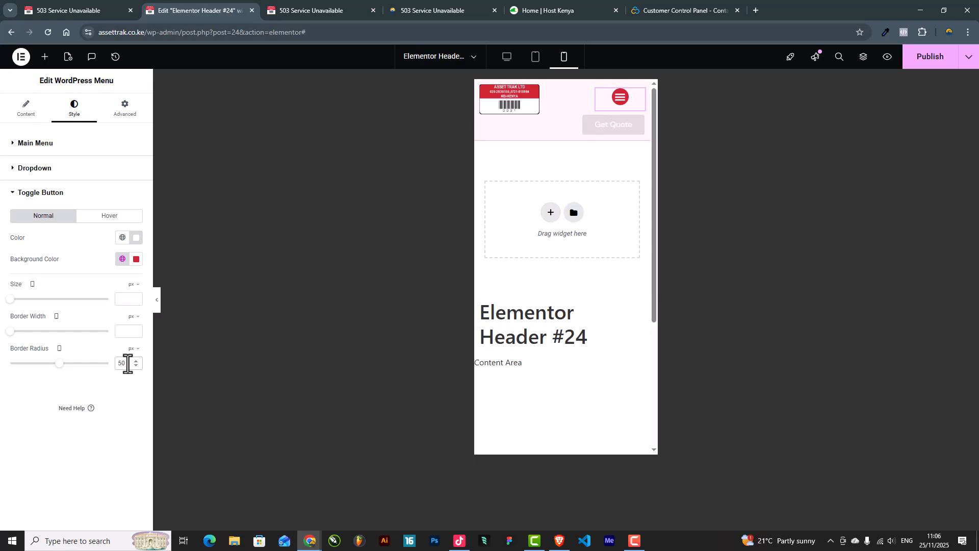
left_click_drag(11, 306, 26, 309)
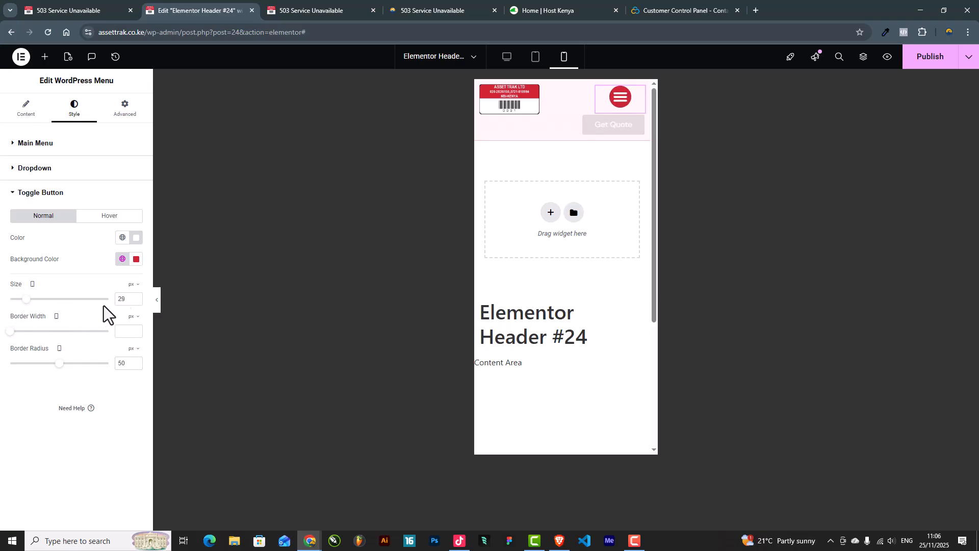
left_click(156, 300)
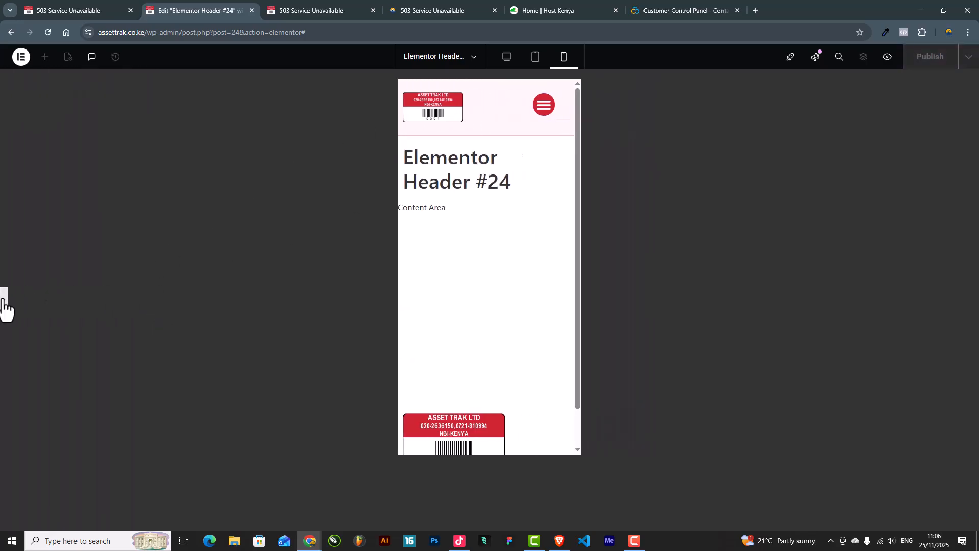
left_click(4, 304)
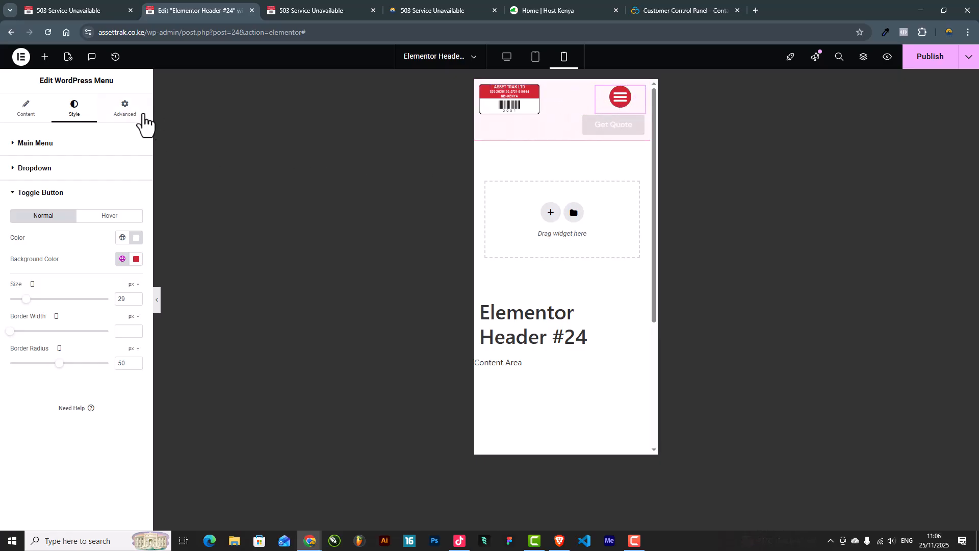
Step: Unlink the menu widget's margin values and preview the header
left_click(140, 118)
left_click(136, 179)
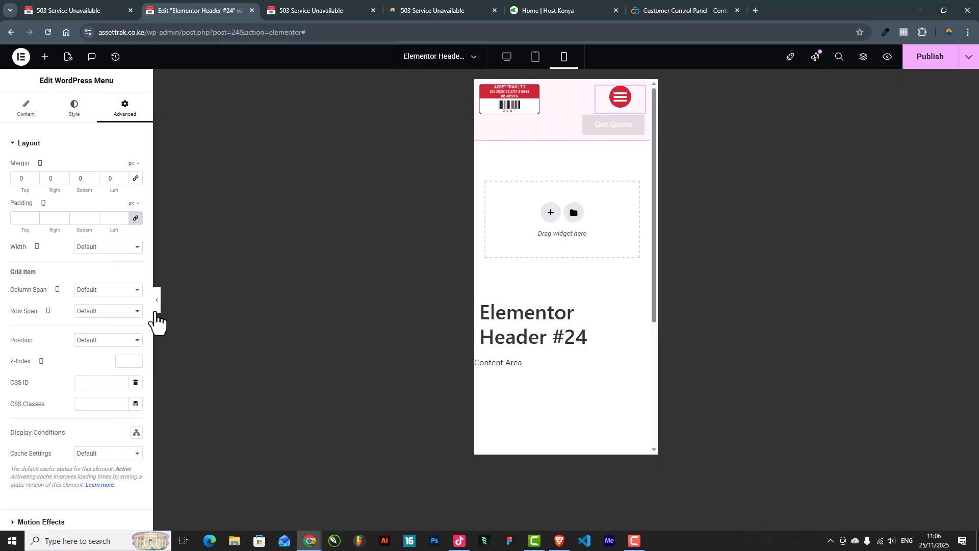
left_click(156, 304)
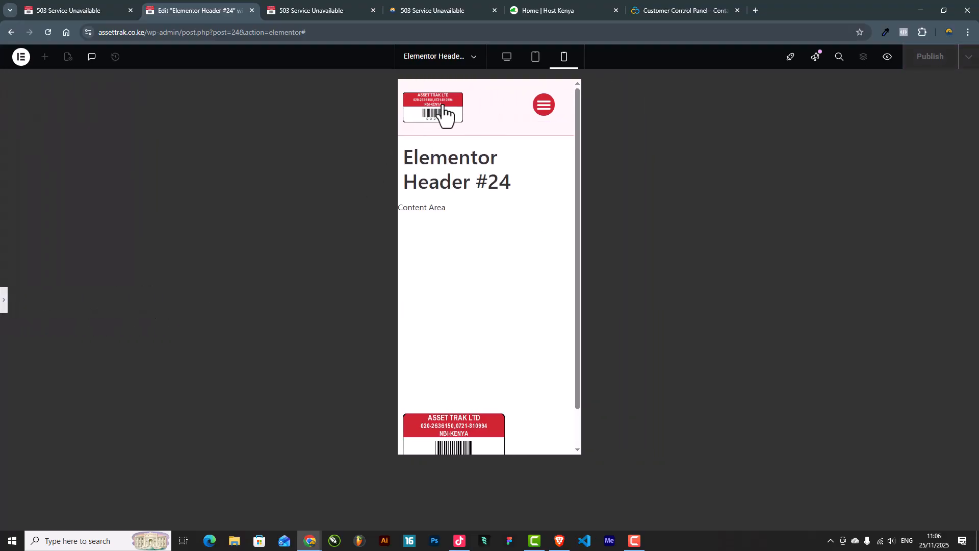
left_click(5, 301)
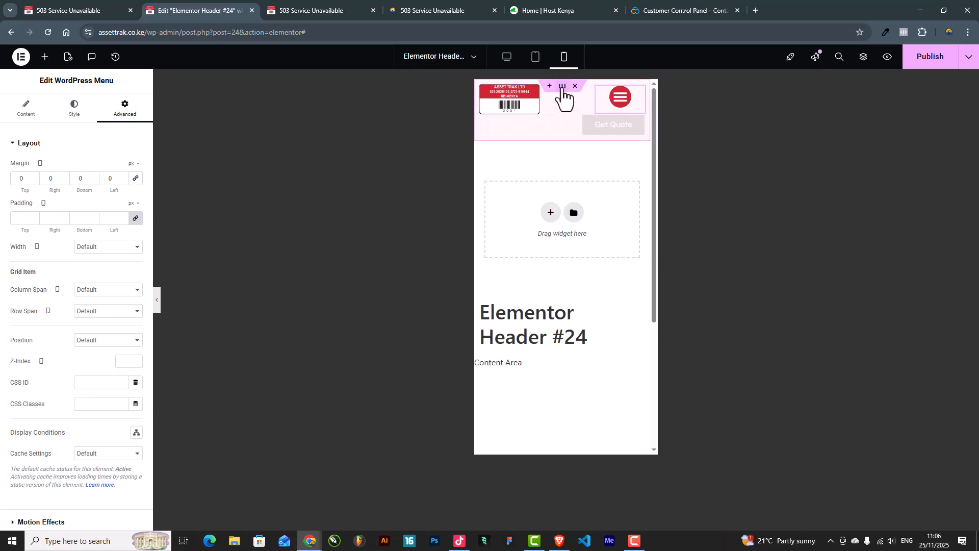
left_click(562, 87)
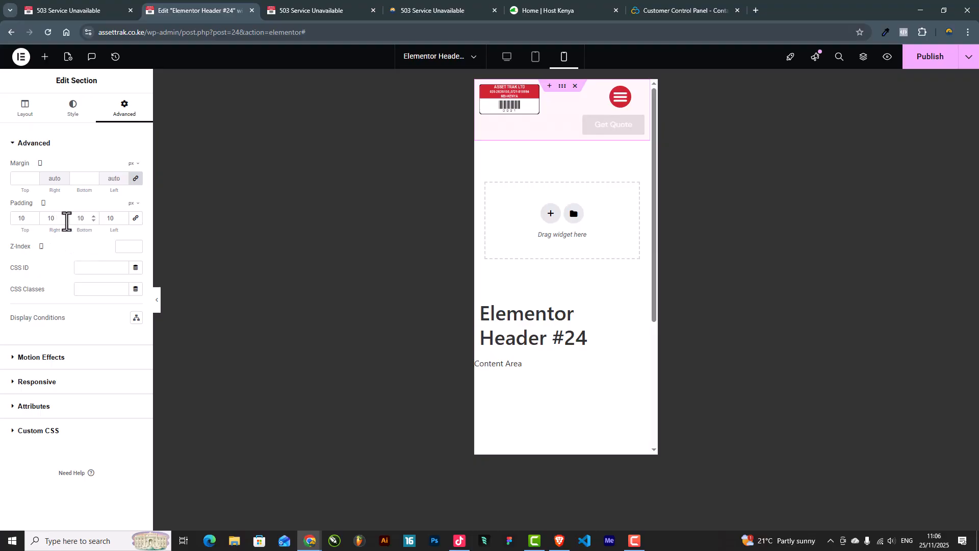
Step: Set the header section's padding to 0 and adjust its bottom padding value, checking the preview
type("0")
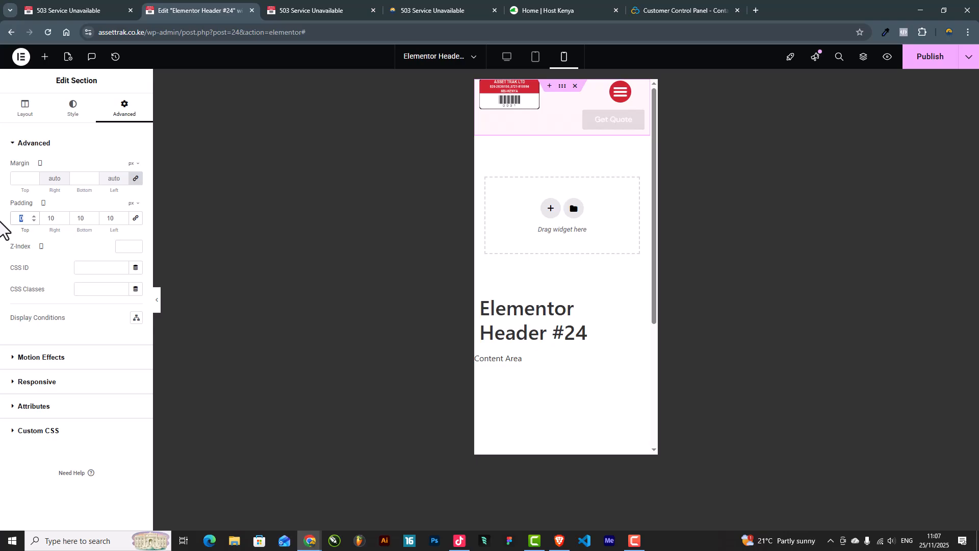
left_click(156, 300)
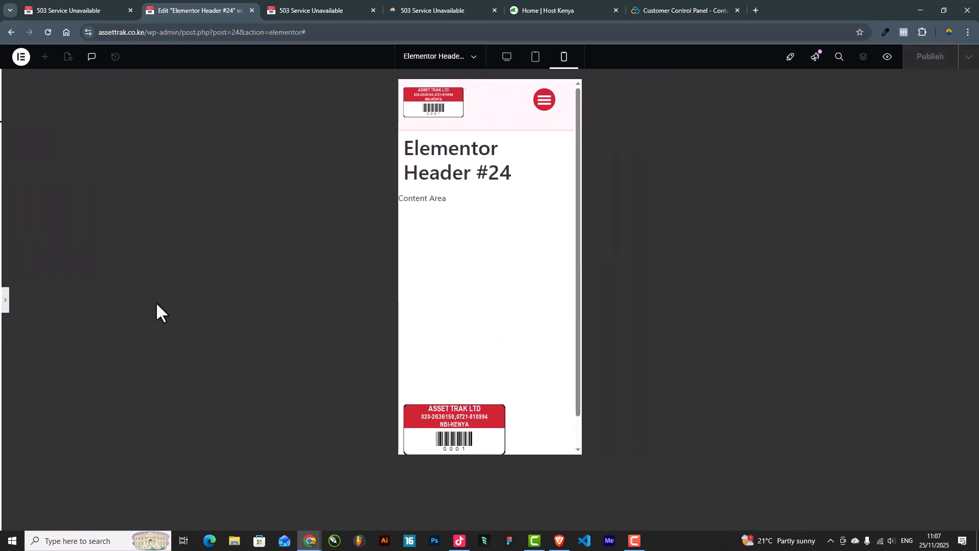
left_click(5, 301)
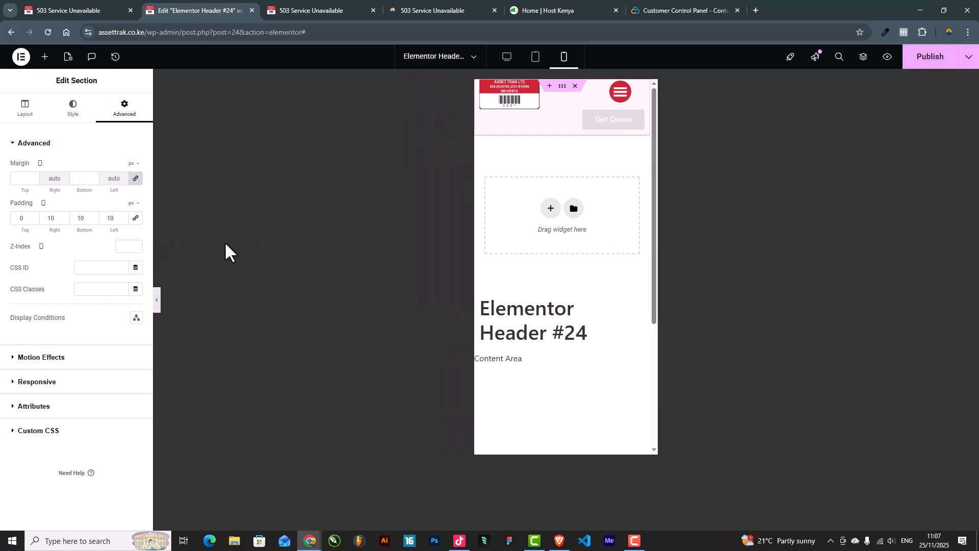
left_click(77, 219)
type("10")
key("BackSpace")
key("BackSpace")
type("0")
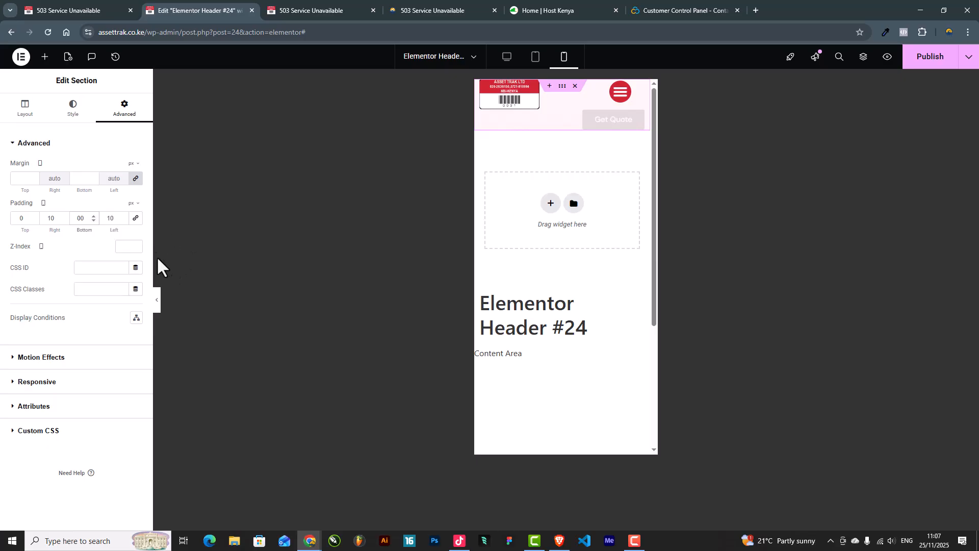
left_click(156, 302)
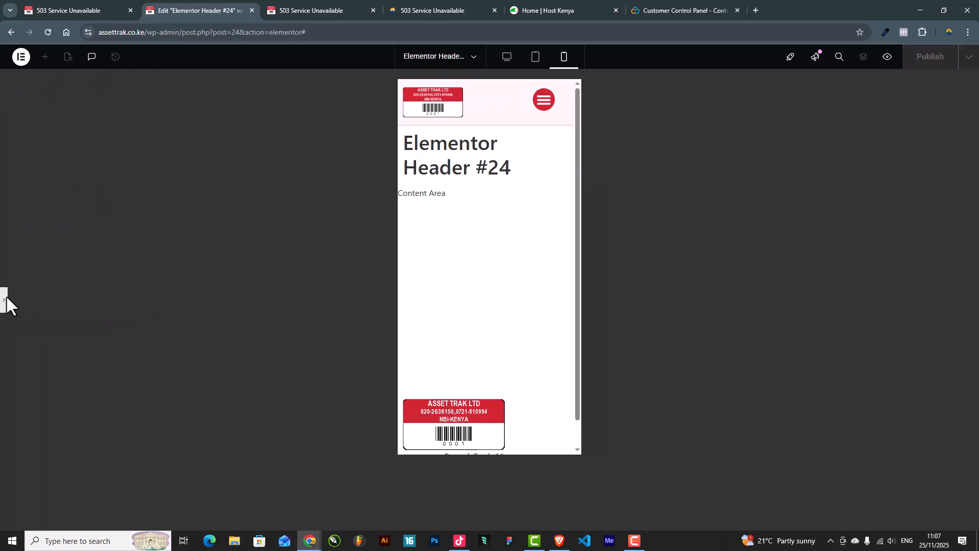
left_click(4, 302)
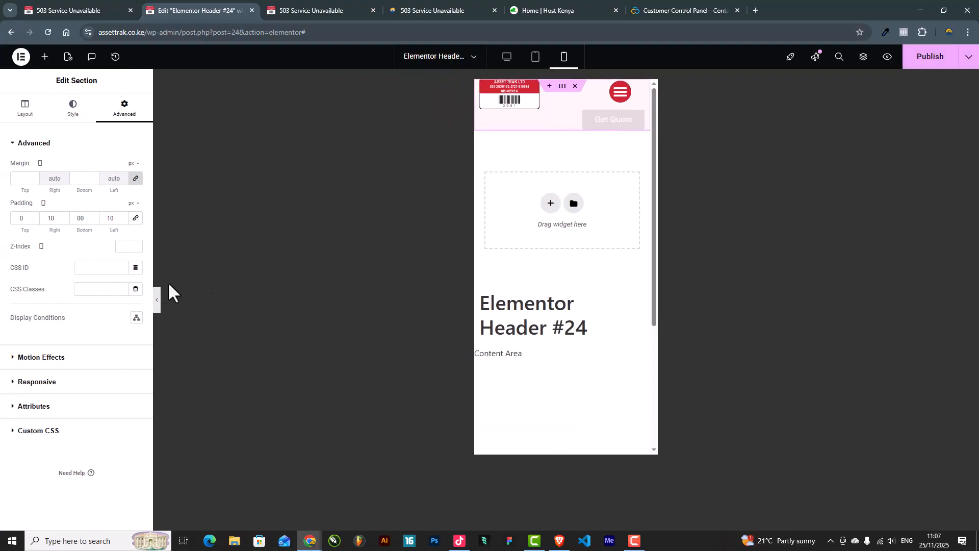
Step: Test opening and closing the mobile hamburger menu in the full-width preview
left_click(157, 299)
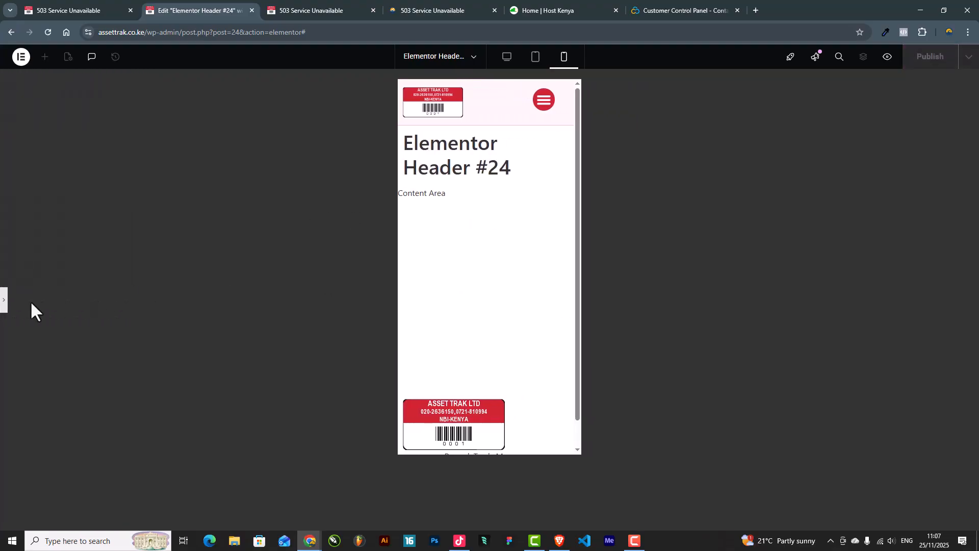
left_click(545, 111)
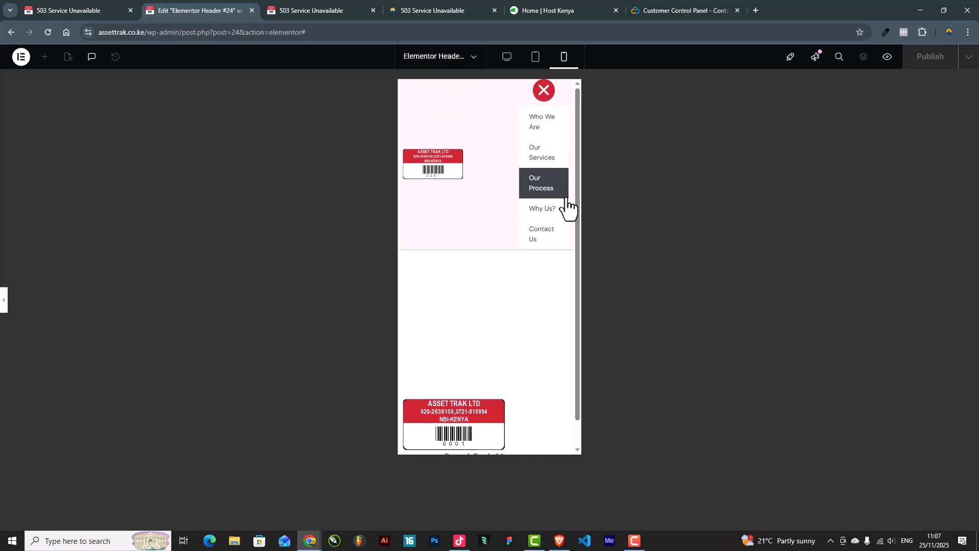
left_click(544, 92)
left_click(545, 93)
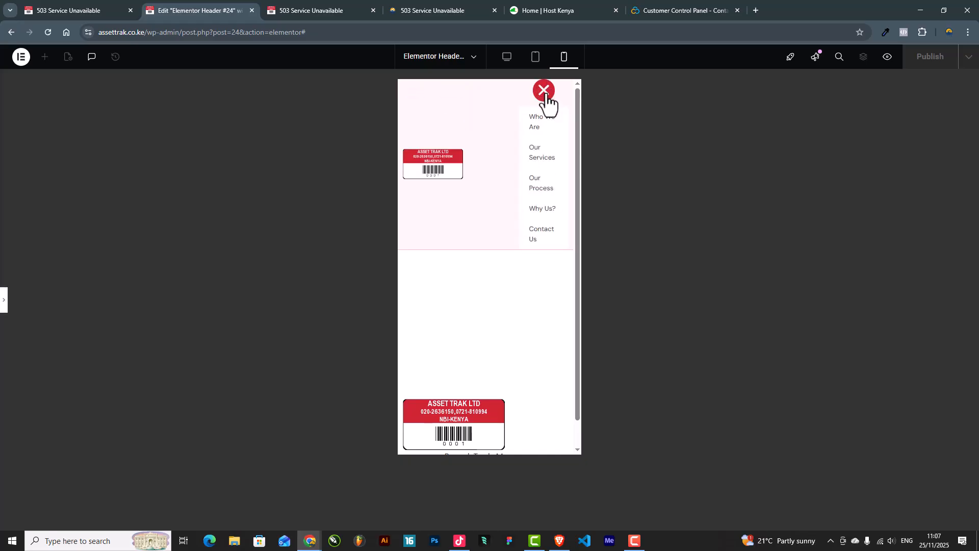
left_click(545, 94)
Step: Switch the menu's mobile dropdown Full Width to Yes and open the hamburger to check it
left_click(4, 306)
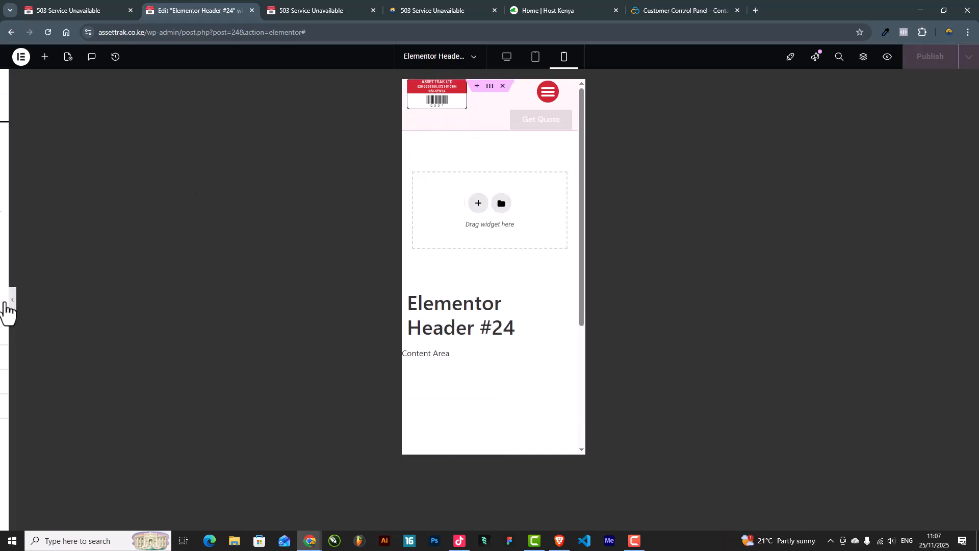
left_click(638, 88)
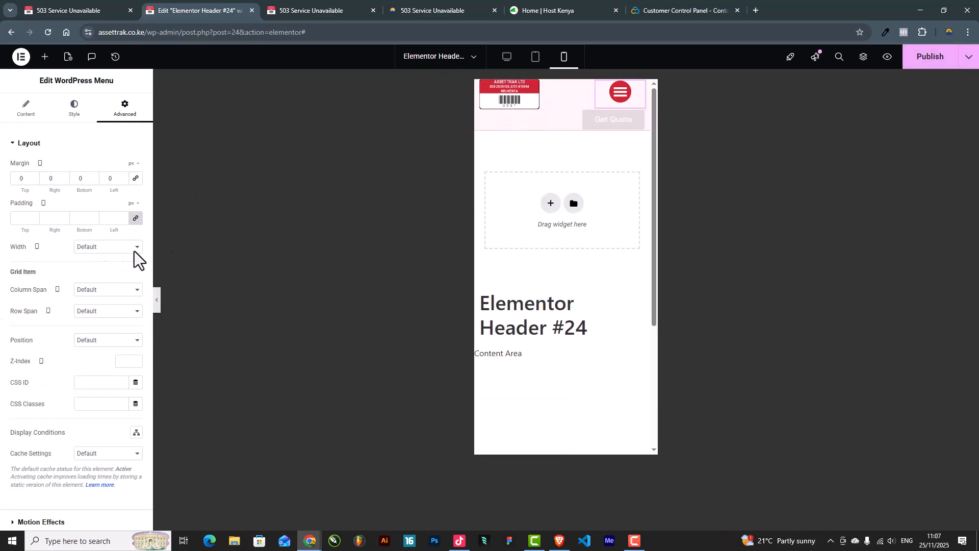
left_click(25, 113)
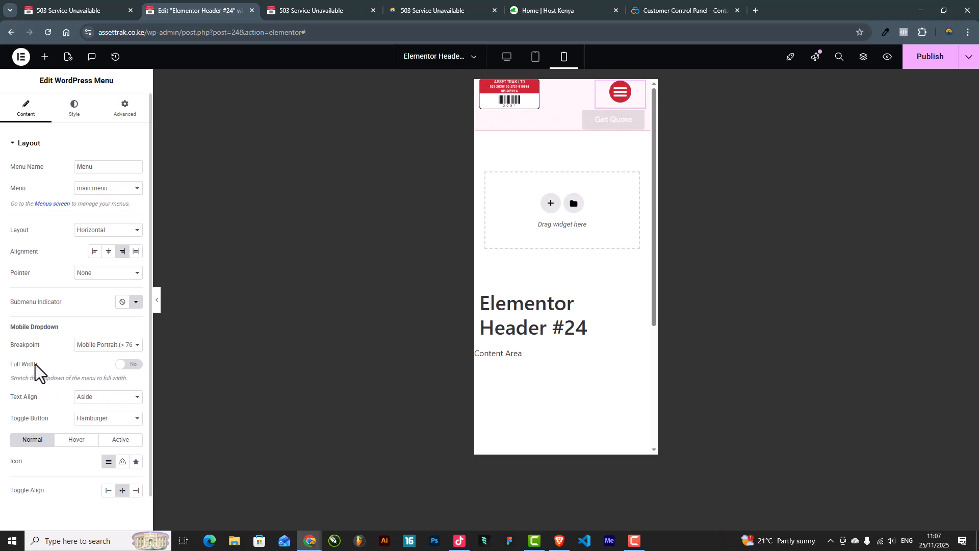
left_click(130, 365)
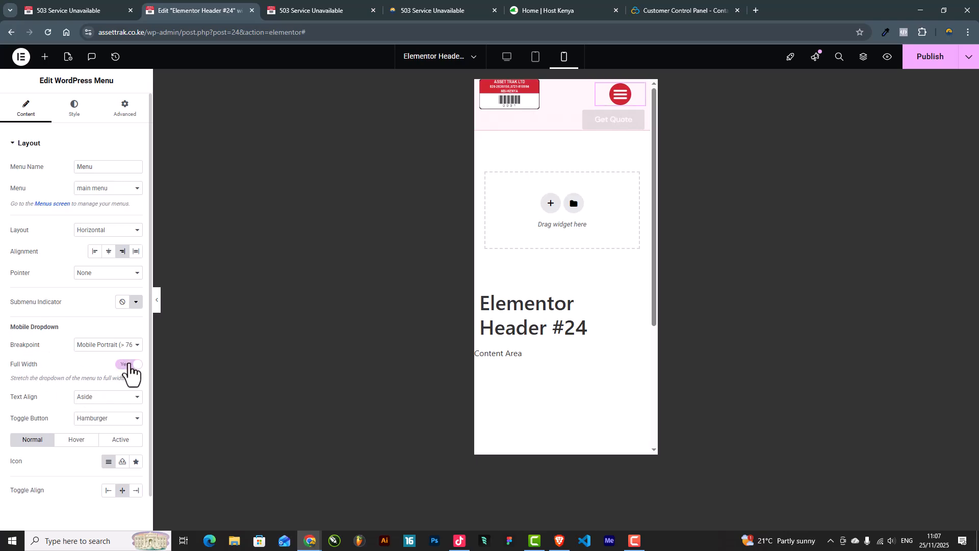
left_click(621, 95)
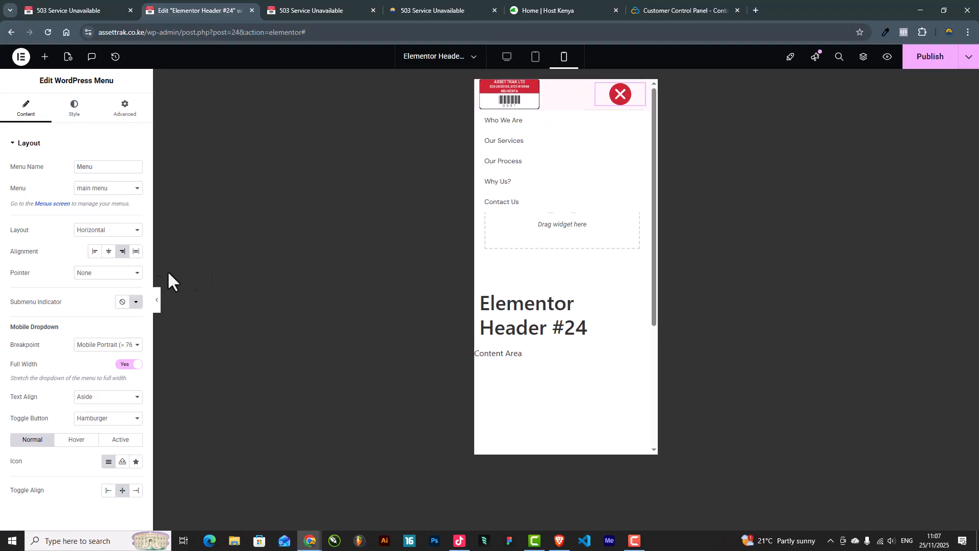
Step: Tune the dropdown's distance below the header to about 27 px, previewing after each change
left_click(78, 116)
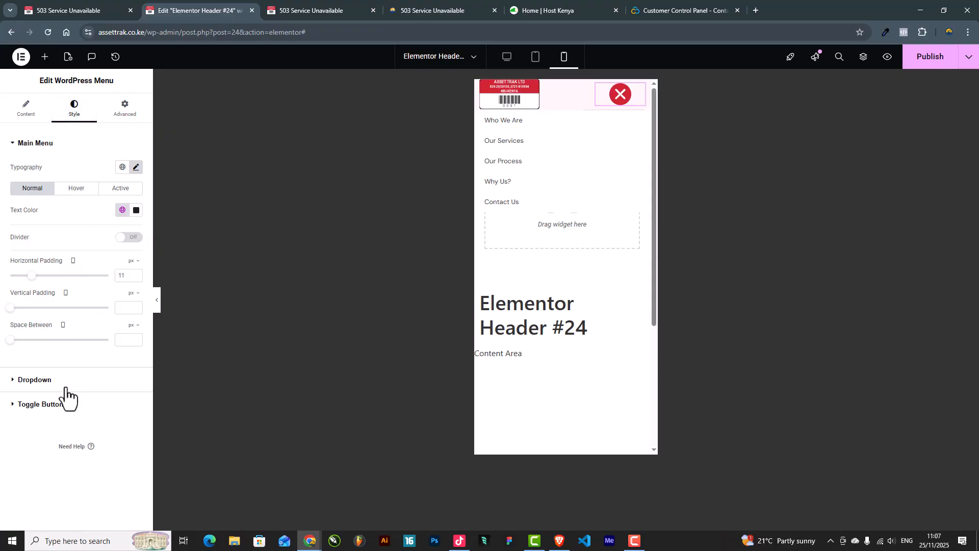
left_click(44, 384)
scroll(45, 387, "down", 2)
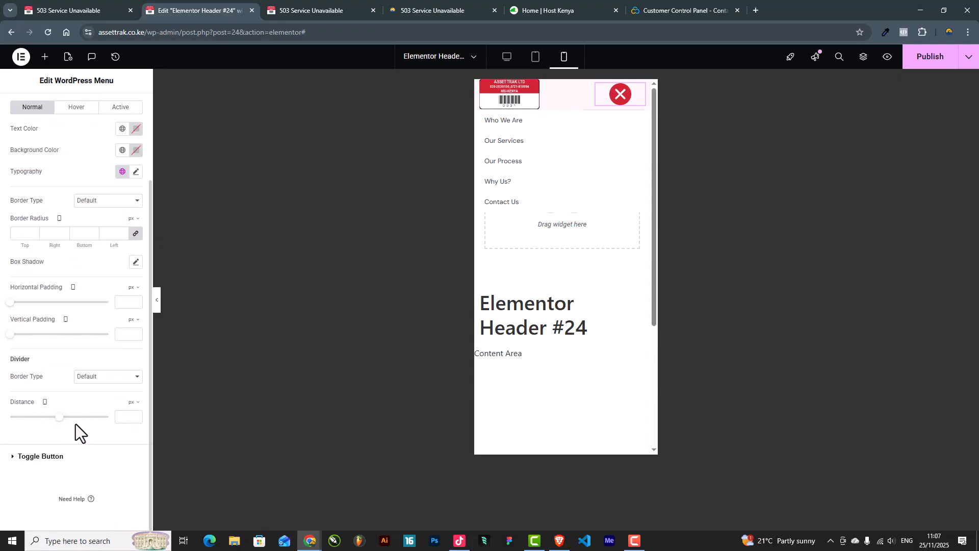
left_click(60, 417)
left_click_drag(60, 421, 86, 436)
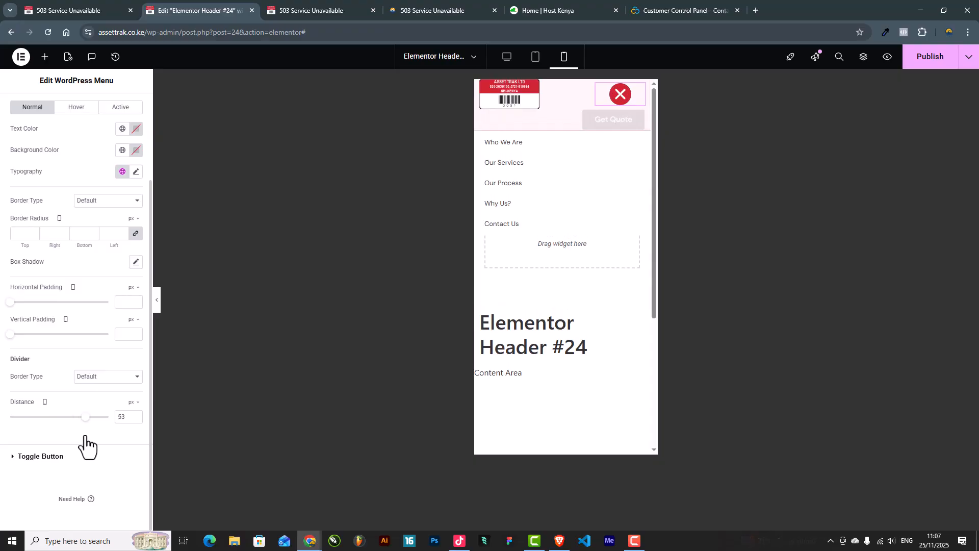
left_click(157, 305)
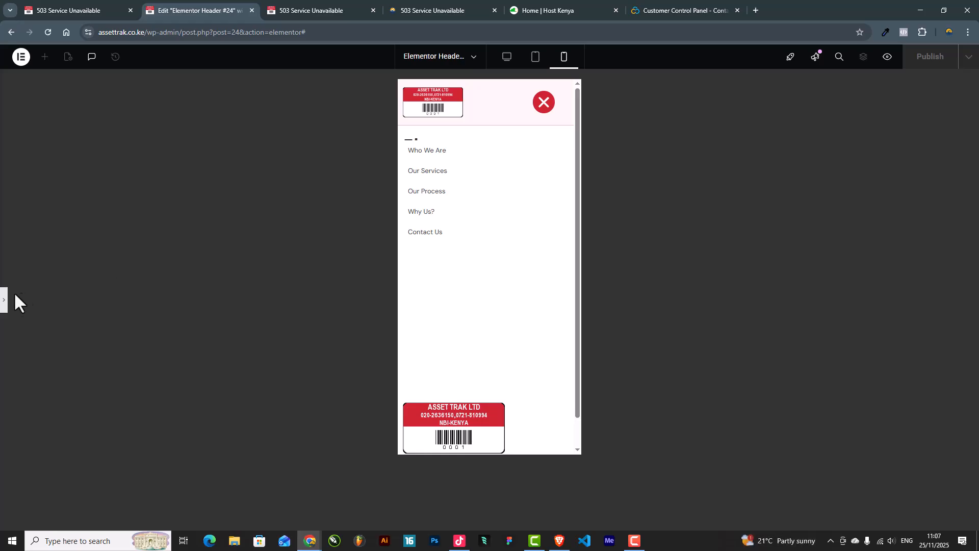
left_click(4, 301)
left_click_drag(82, 419, 74, 419)
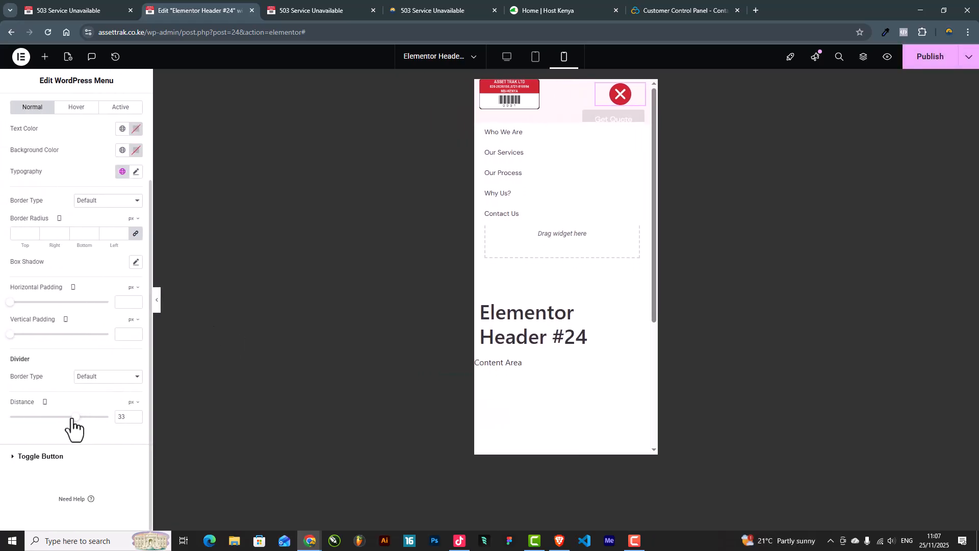
left_click(156, 305)
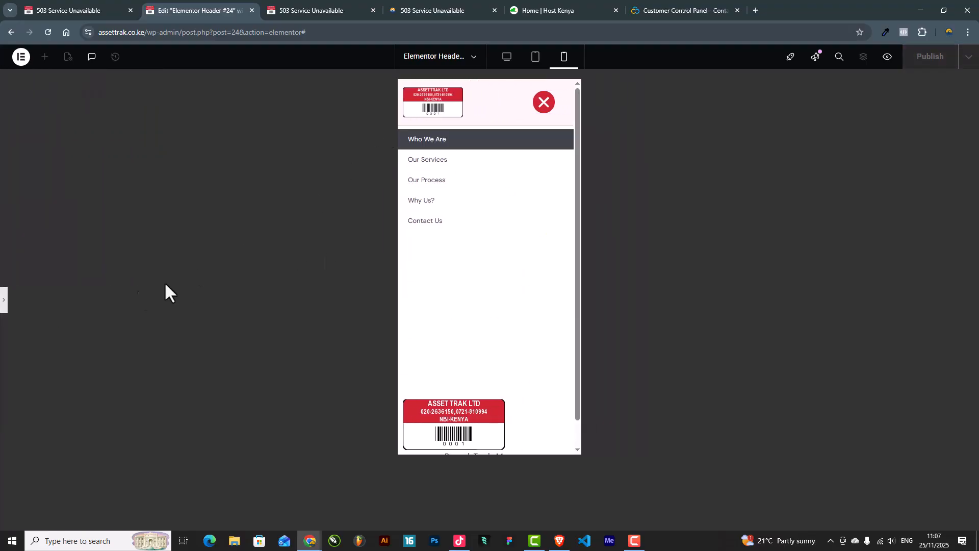
left_click(4, 300)
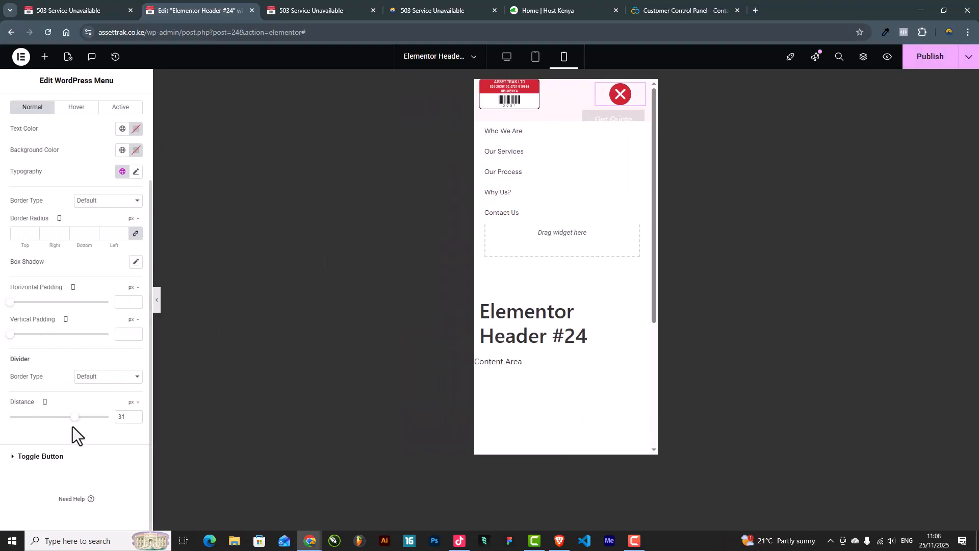
left_click_drag(74, 425, 72, 425)
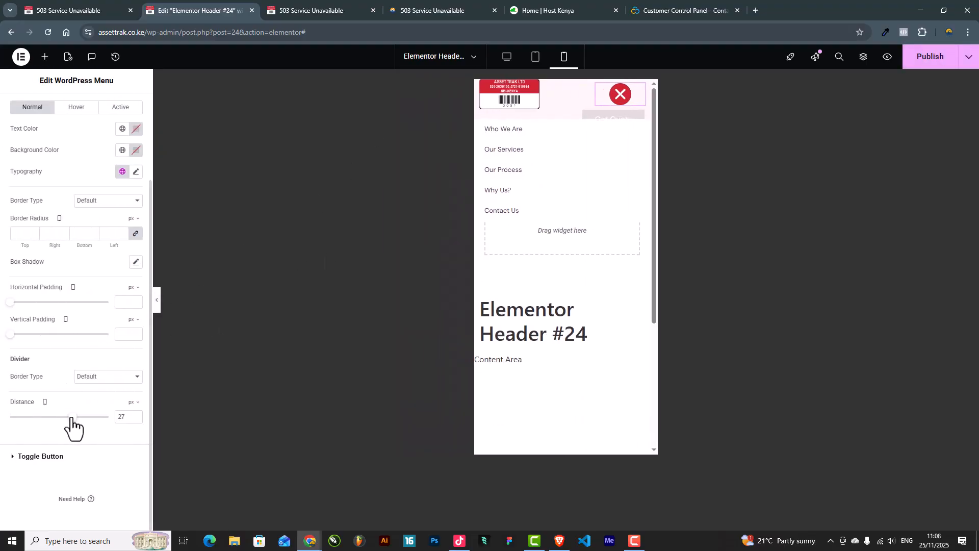
left_click(157, 301)
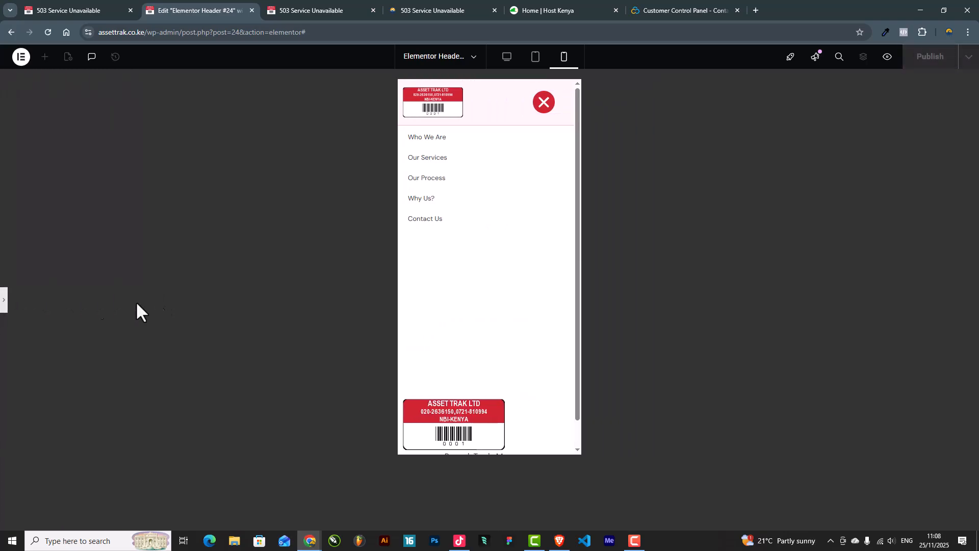
left_click(5, 302)
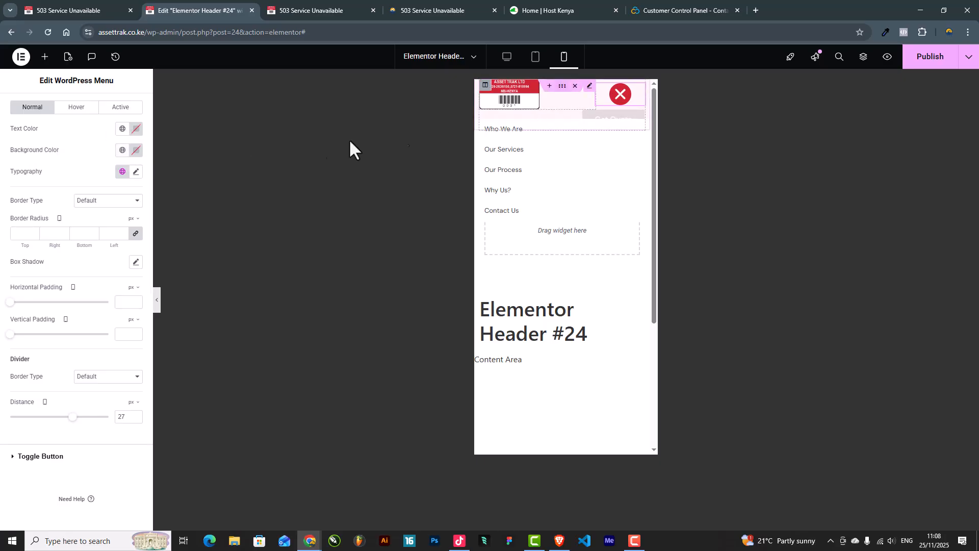
Step: Give the dropdown the pale pink global background and set its distance to 25 px
left_click(121, 150)
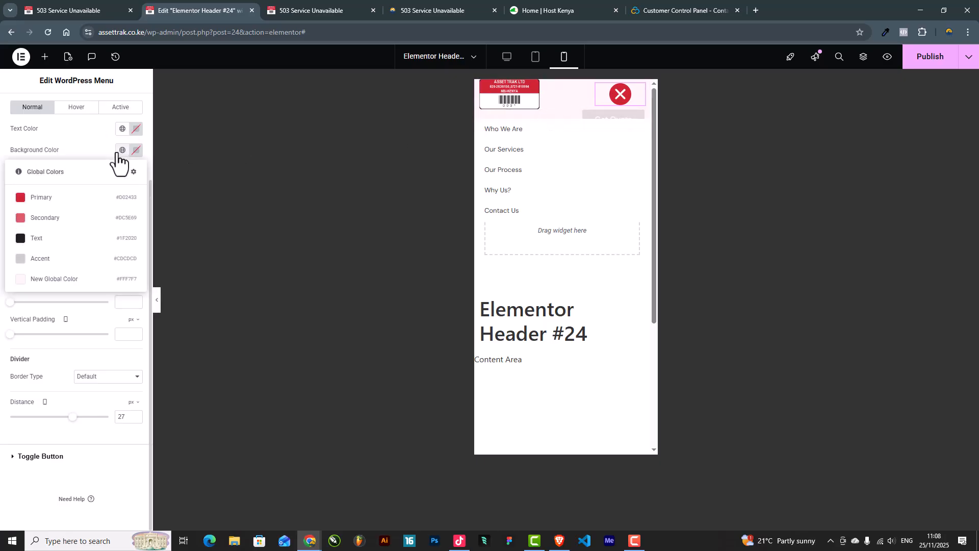
left_click(54, 279)
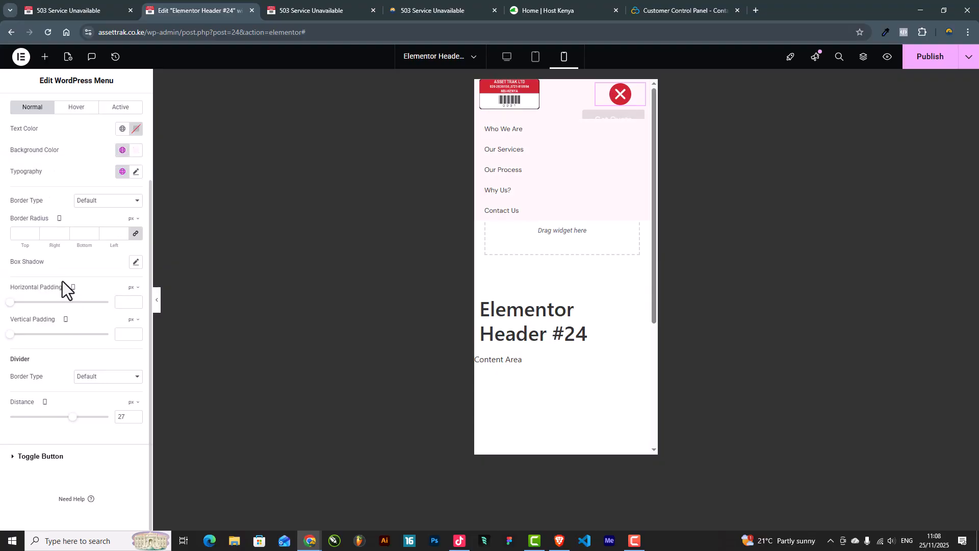
left_click(156, 301)
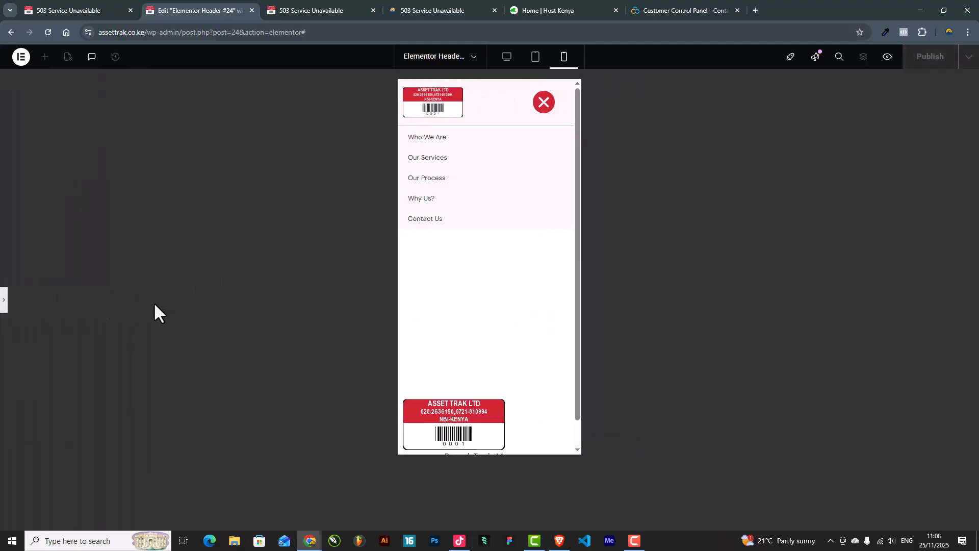
left_click(4, 298)
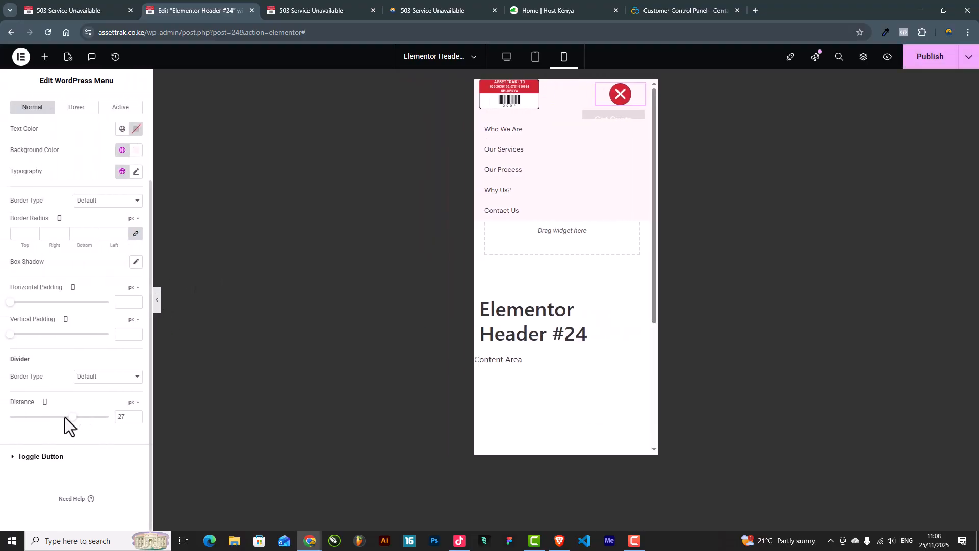
type("25")
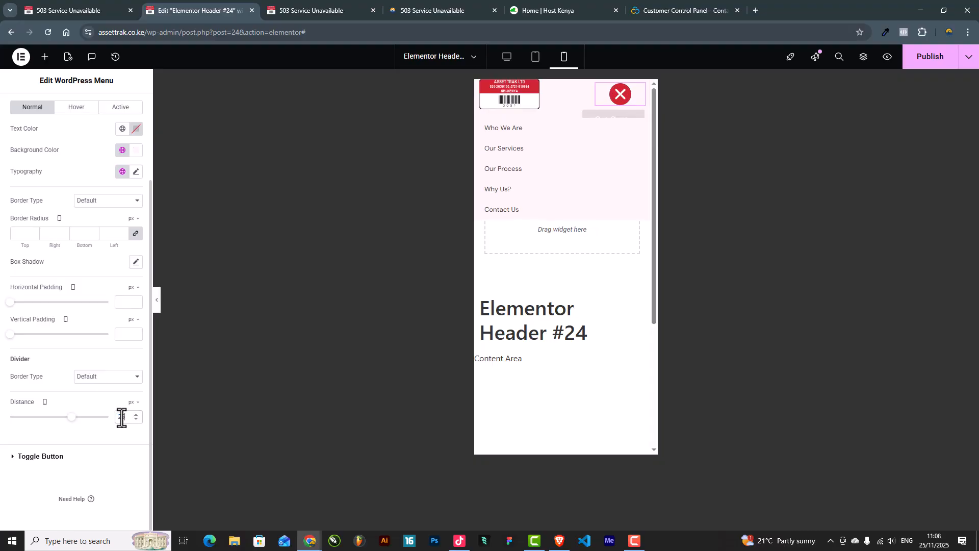
left_click(156, 302)
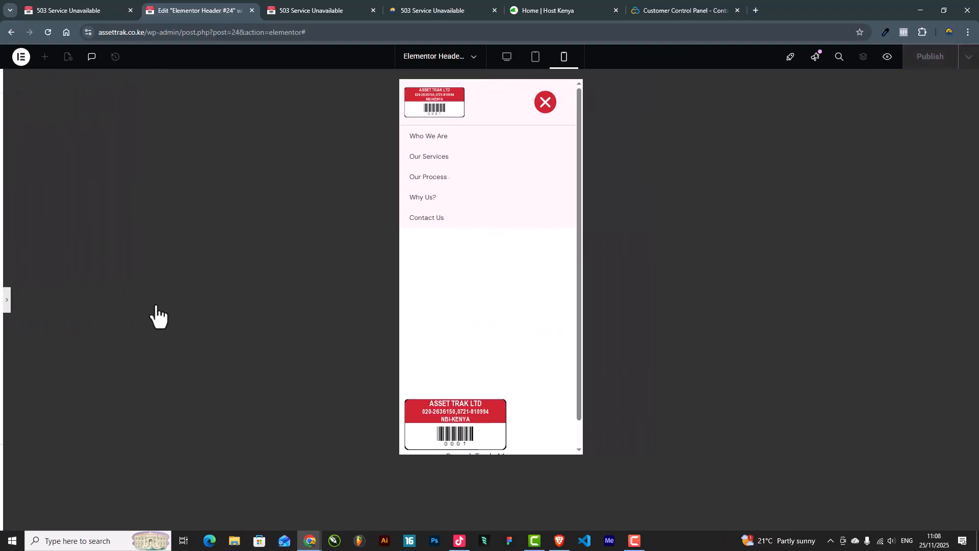
left_click(4, 301)
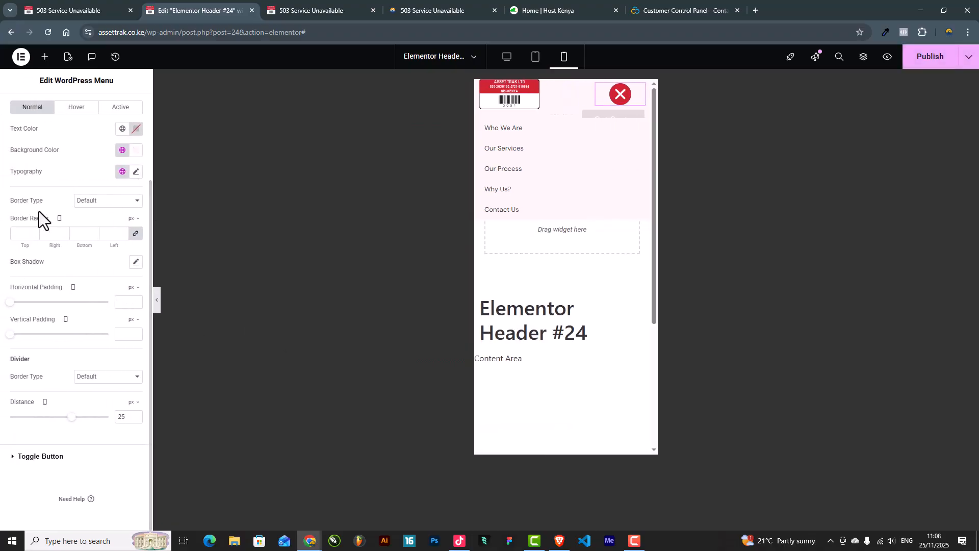
scroll(39, 213, "up", 2)
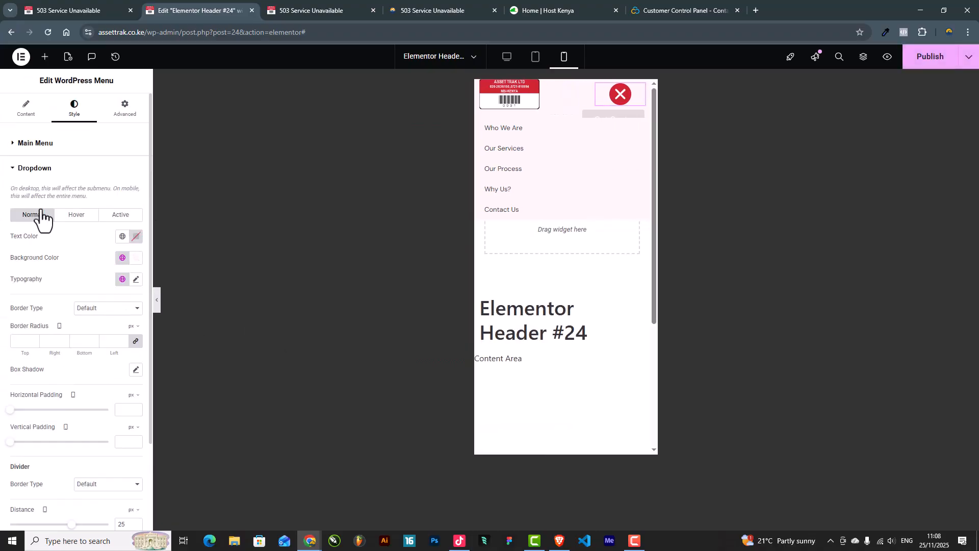
Step: Reduce the dropdown font size to 16 and add vertical padding to the dropdown items
left_click(136, 279)
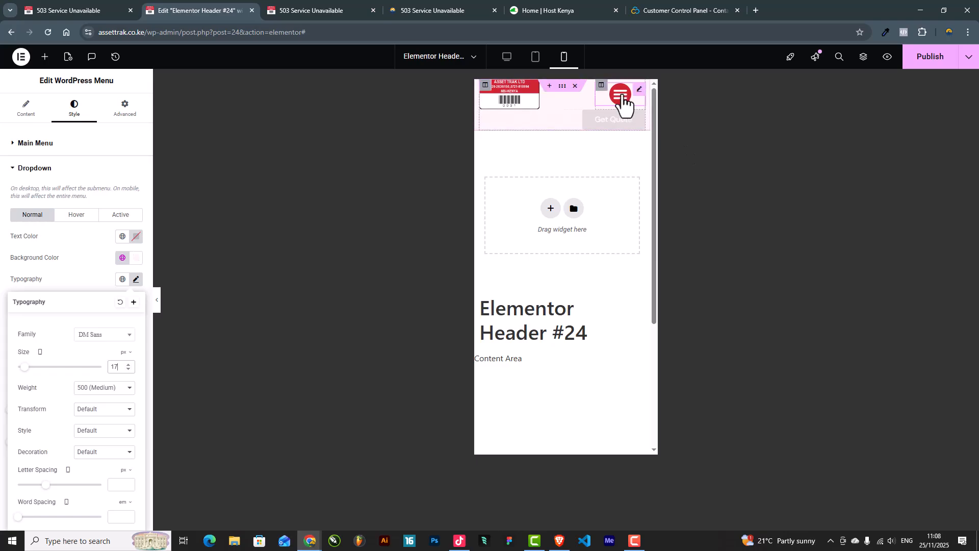
left_click(623, 99)
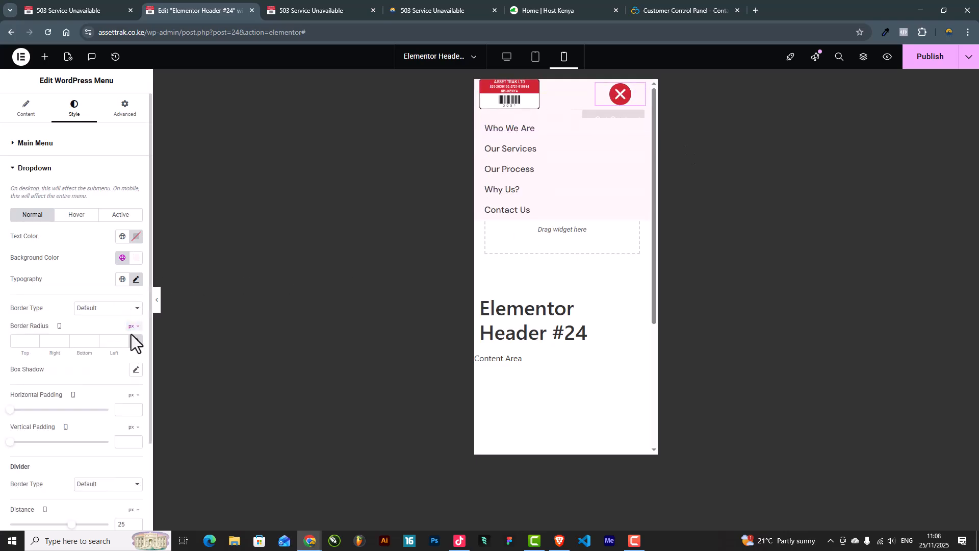
left_click(136, 280)
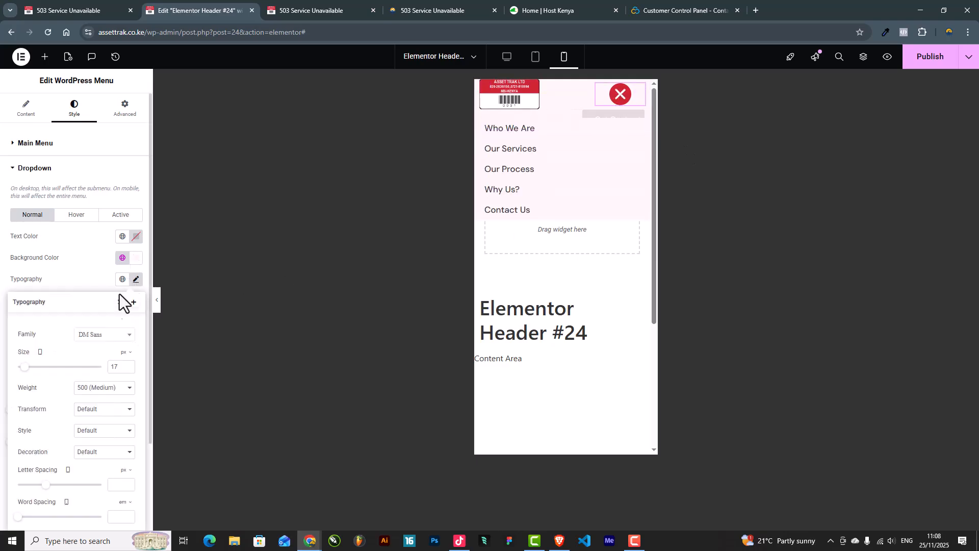
left_click(129, 369)
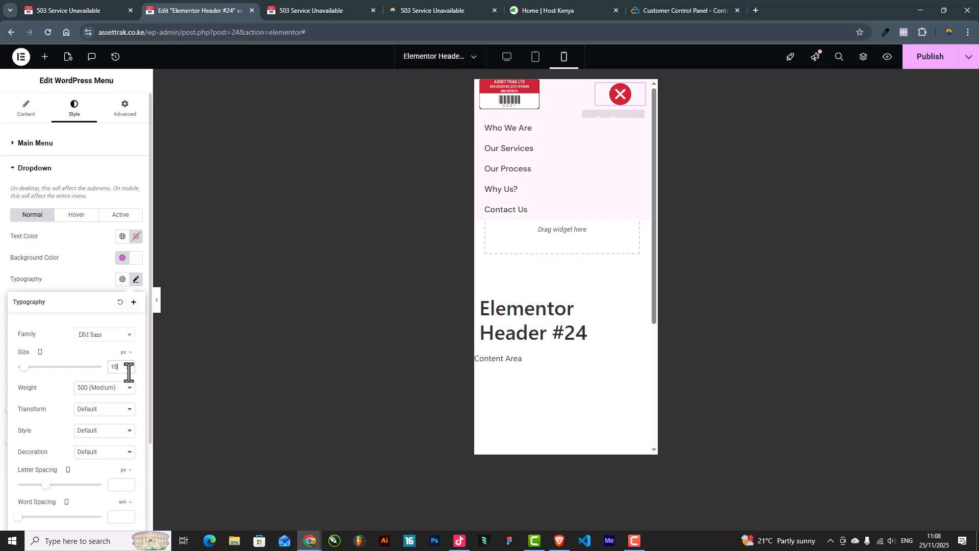
left_click(62, 276)
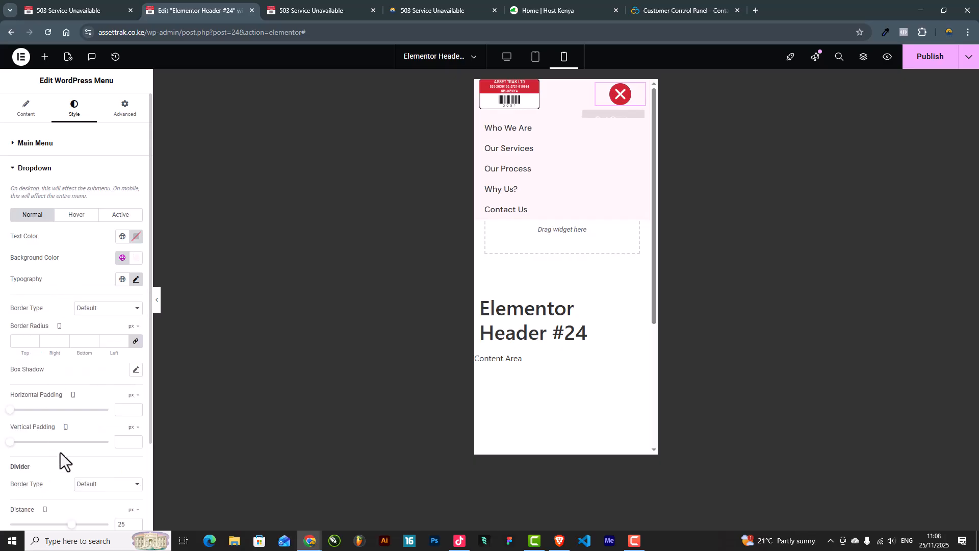
left_click_drag(11, 441, 42, 443)
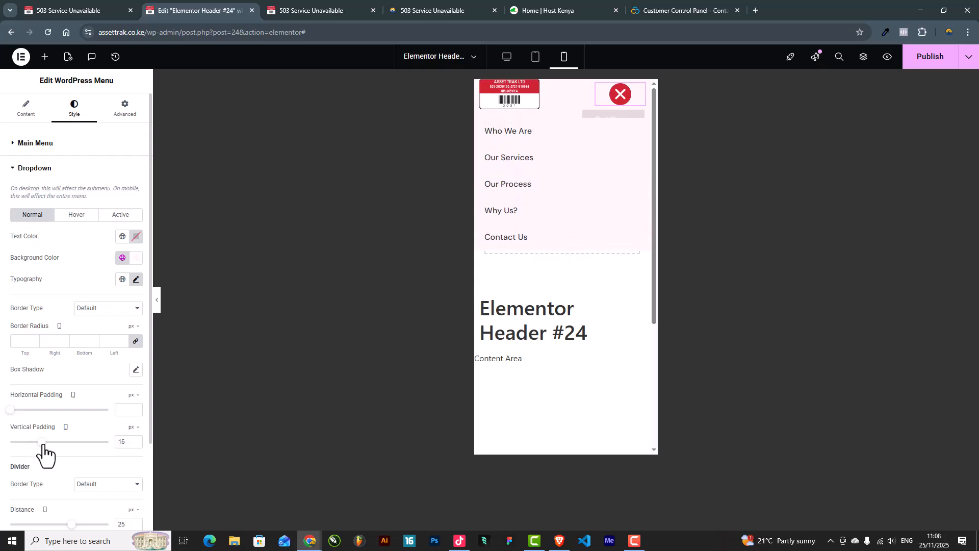
Step: Add 1 px solid dividers in semi-transparent Primary red between the dropdown items
scroll(76, 403, "down", 2)
left_click(107, 388)
left_click(89, 421)
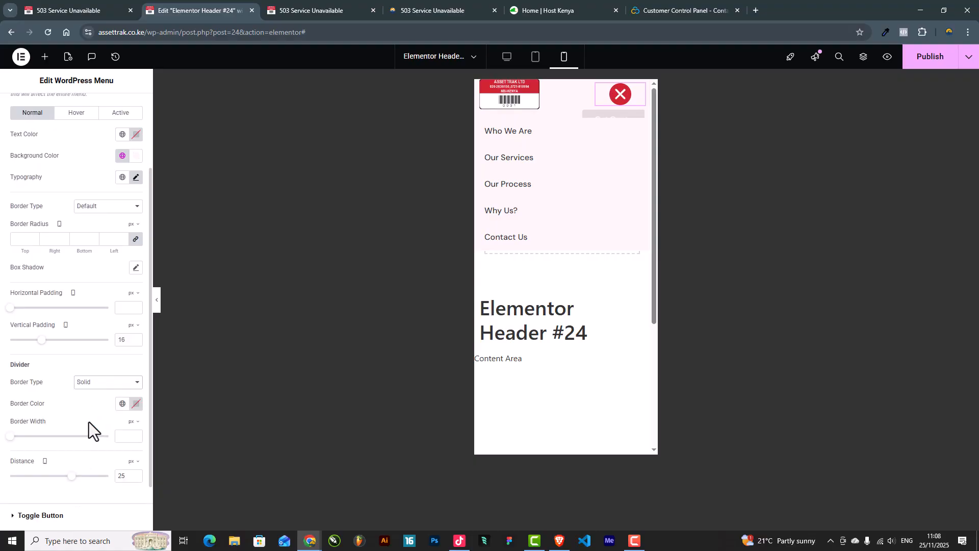
left_click(123, 403)
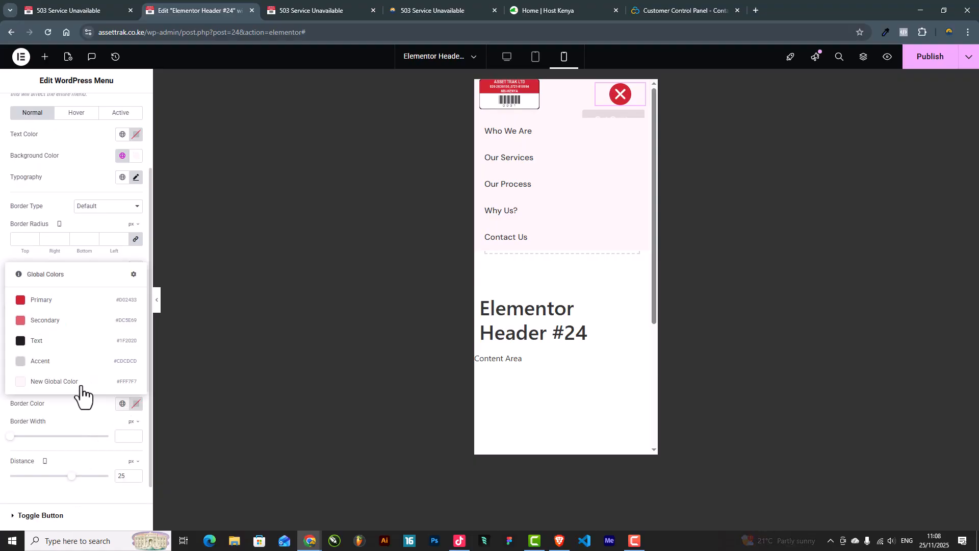
left_click(45, 303)
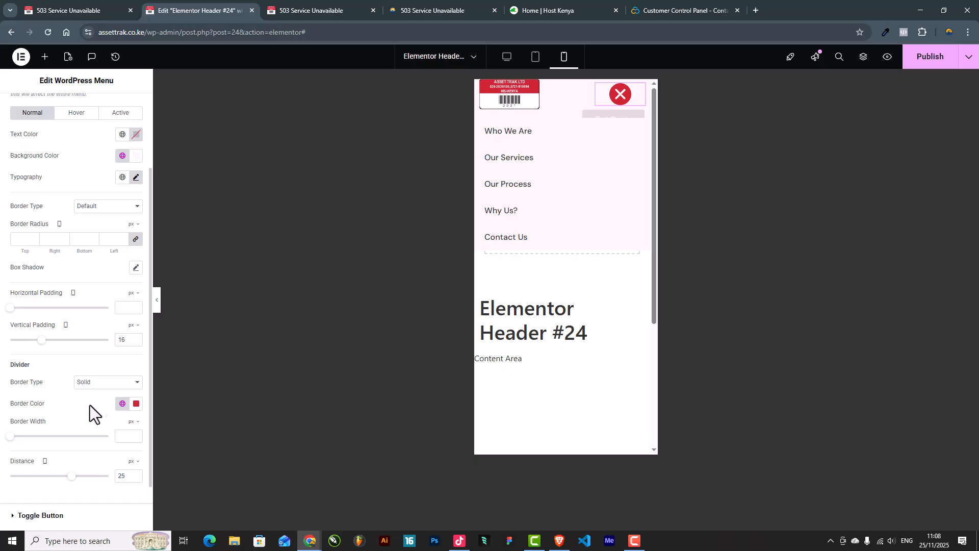
scroll(86, 407, "down", 1)
left_click(134, 382)
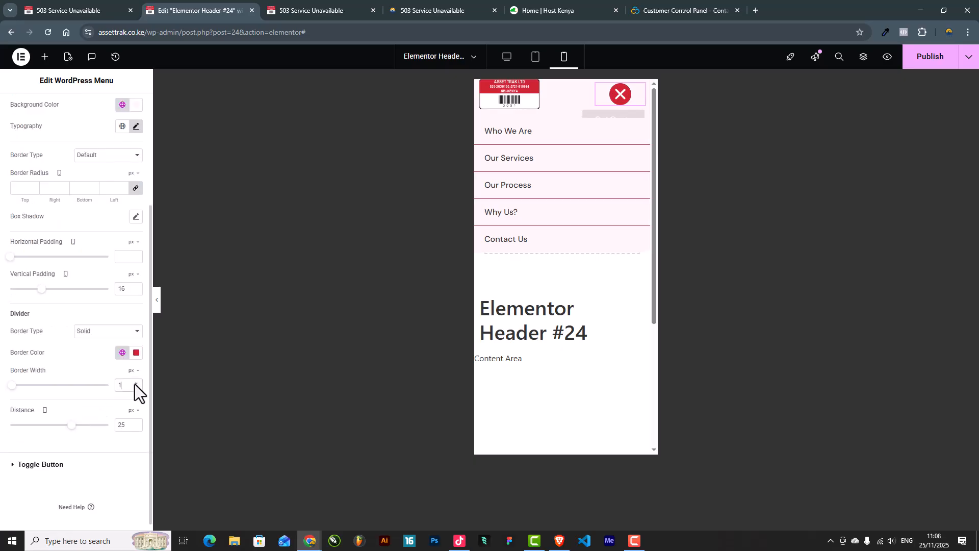
left_click(135, 353)
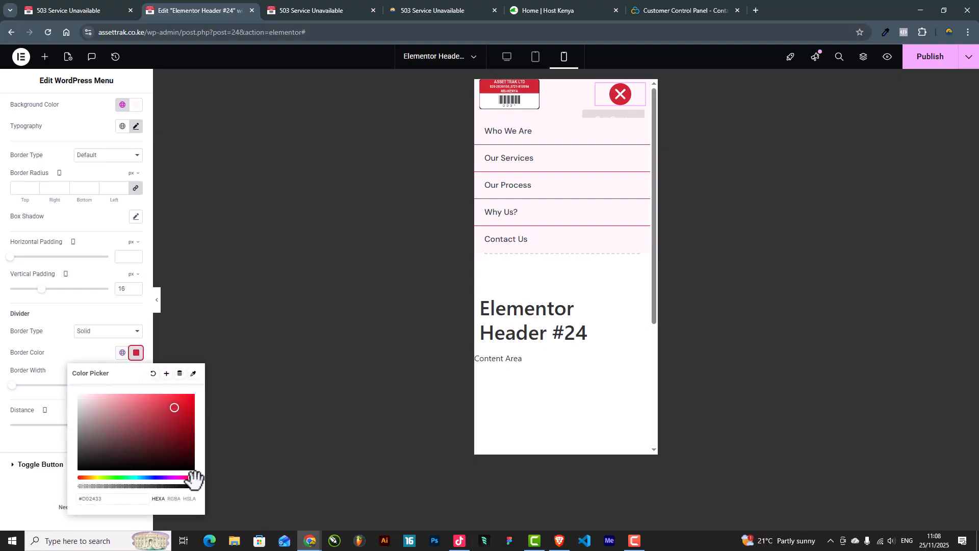
left_click_drag(192, 485, 114, 490)
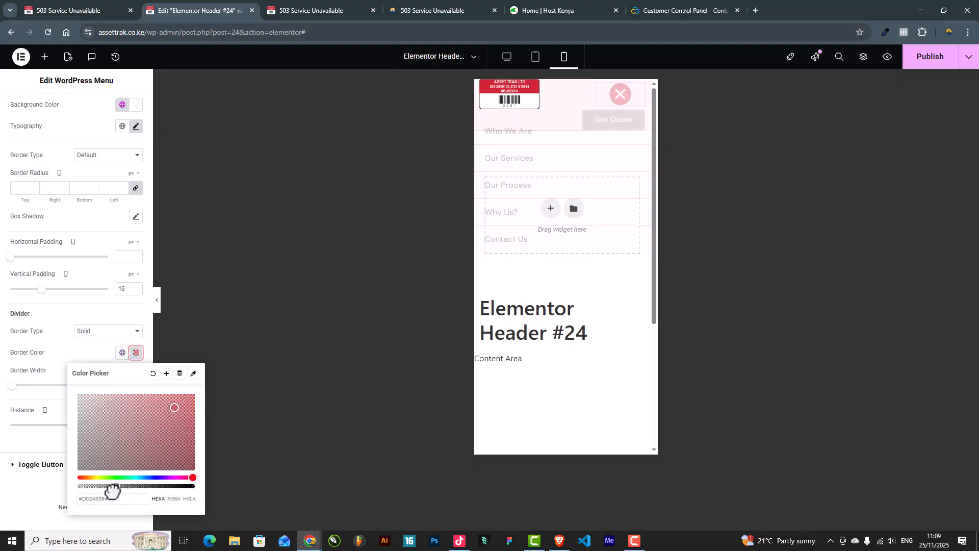
left_click(41, 507)
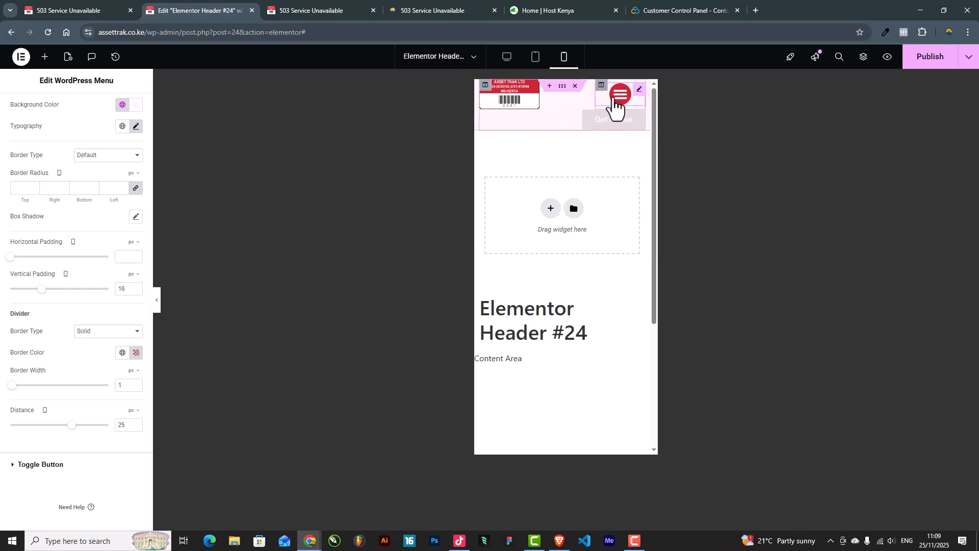
left_click(619, 97)
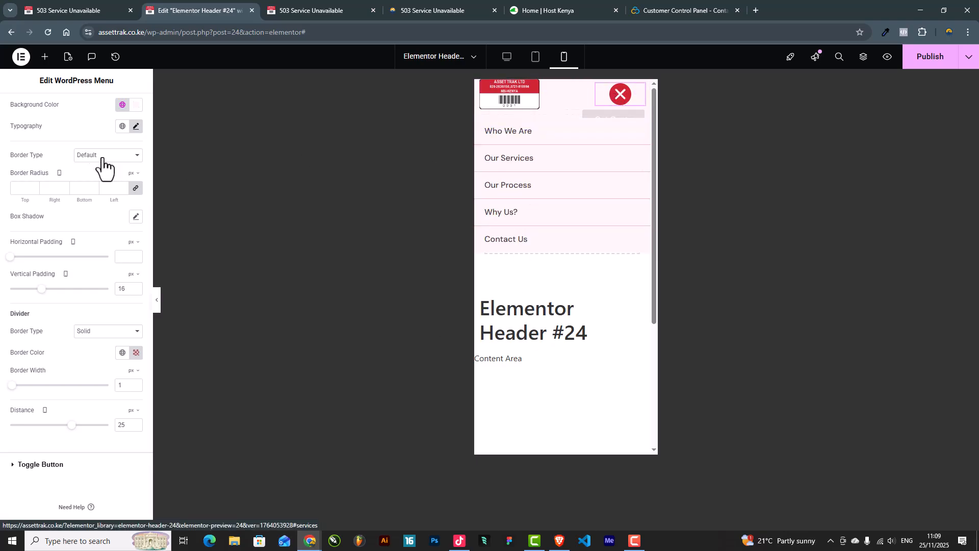
Step: Give hovered dropdown items a Primary red background with white text
scroll(63, 161, "up", 3)
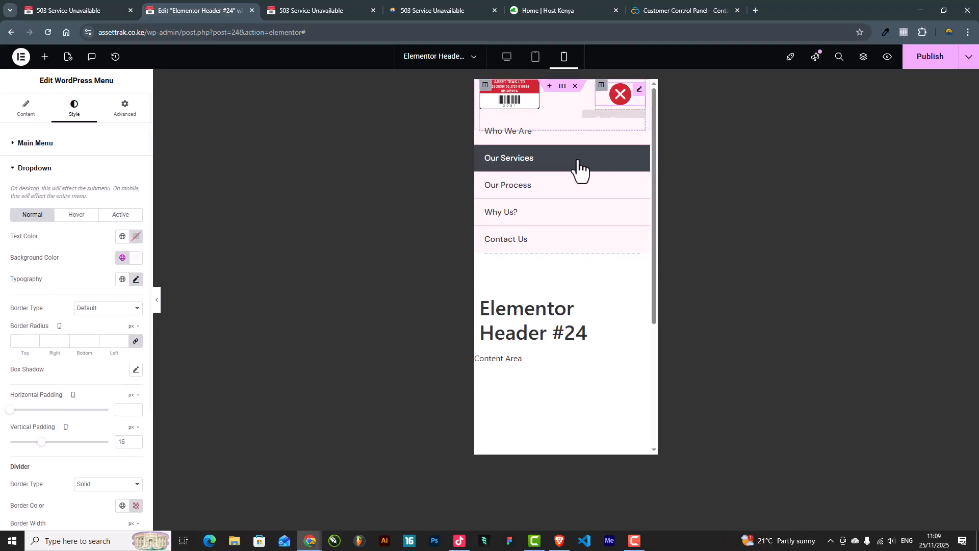
left_click(88, 220)
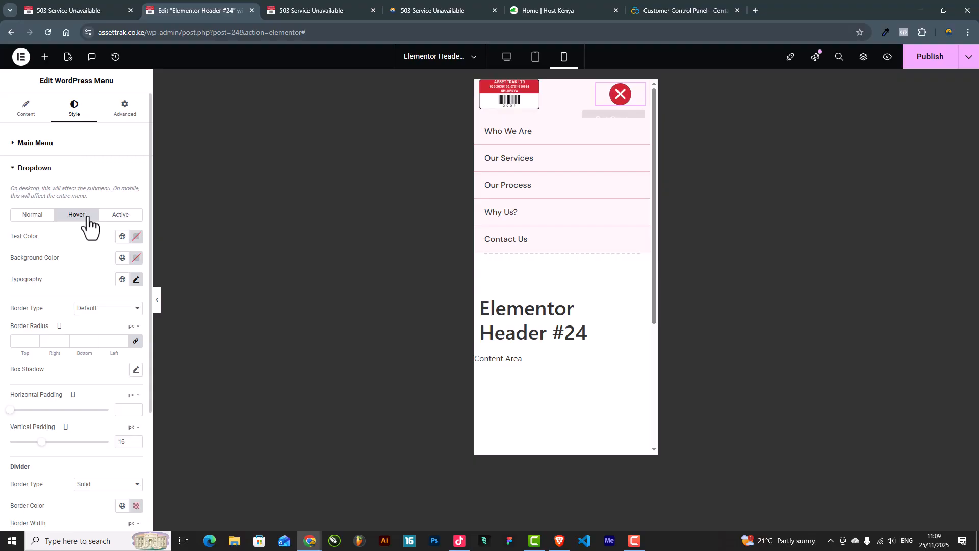
left_click(119, 260)
left_click(41, 305)
left_click(137, 238)
left_click_drag(92, 288, 74, 272)
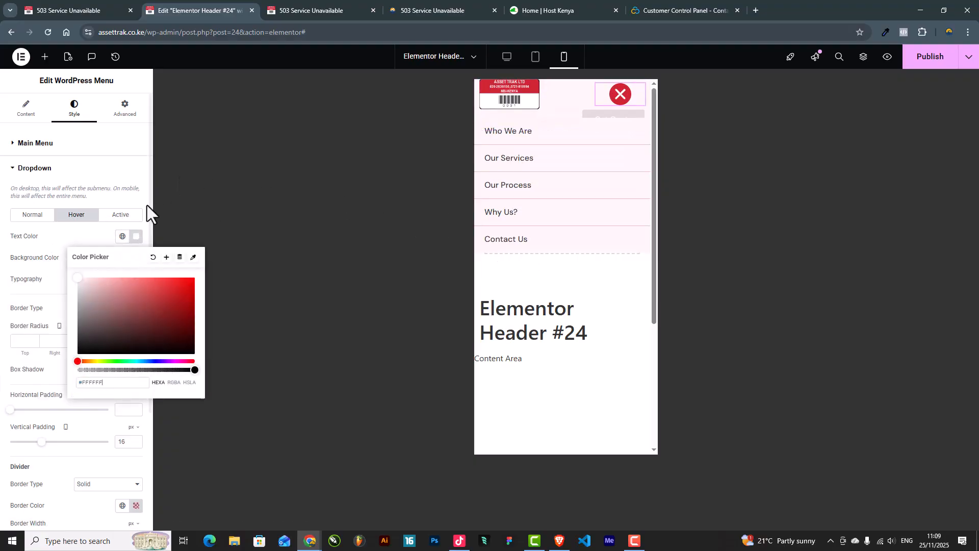
Step: Give the active dropdown item a Primary red background with white text
left_click(121, 214)
left_click(123, 258)
left_click(59, 317)
left_click(136, 236)
left_click(79, 288)
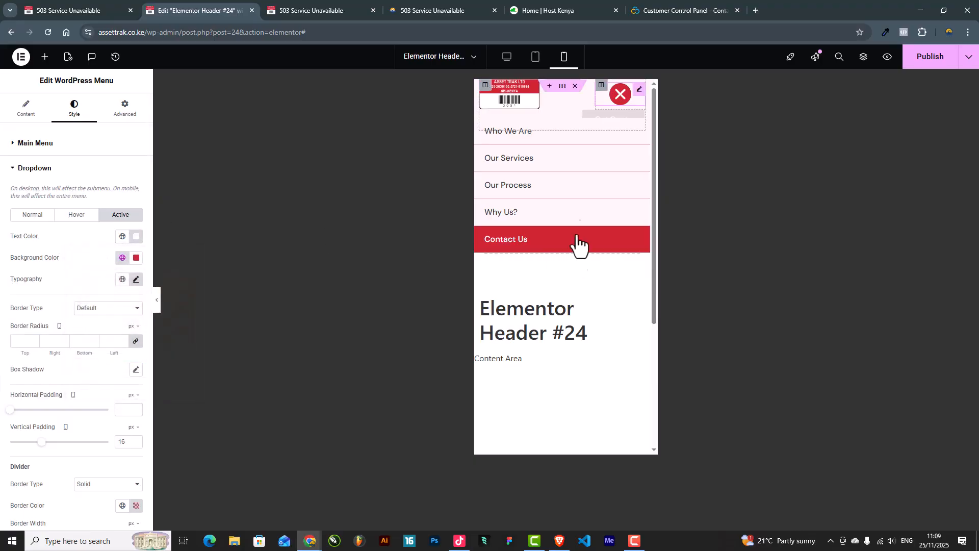
Step: With the panel hidden, toggle the mobile hamburger menu open and closed several times to test it
left_click(159, 304)
left_click(544, 104)
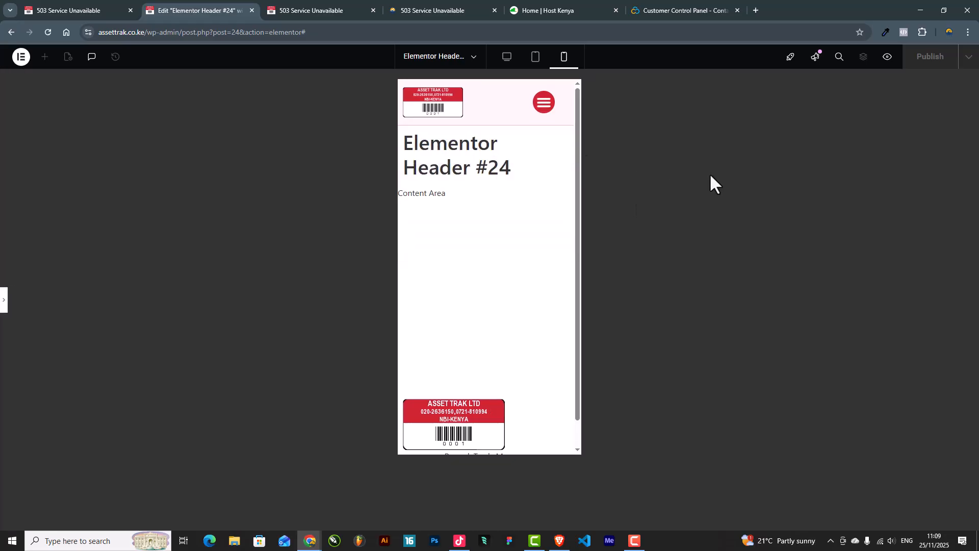
left_click(553, 108)
left_click(555, 105)
left_click(546, 108)
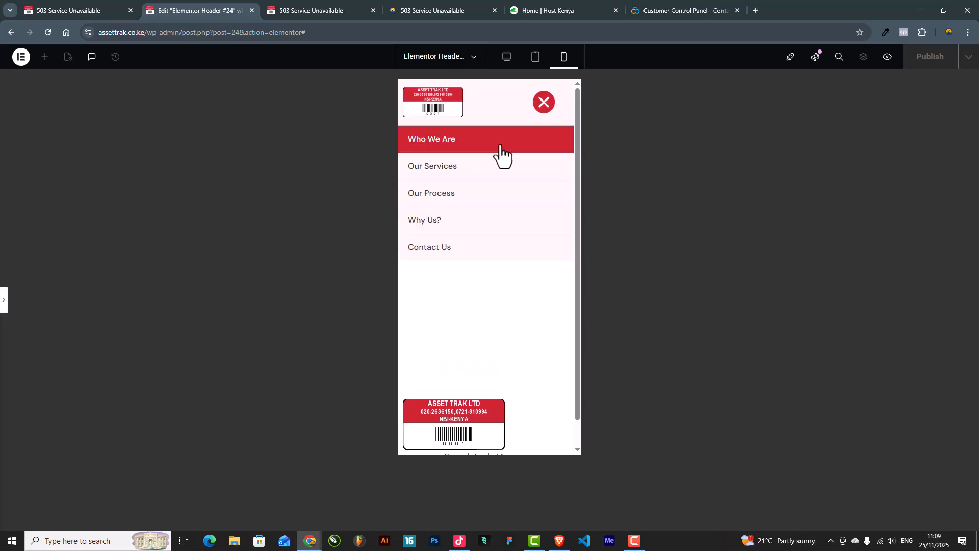
left_click(542, 107)
left_click(549, 105)
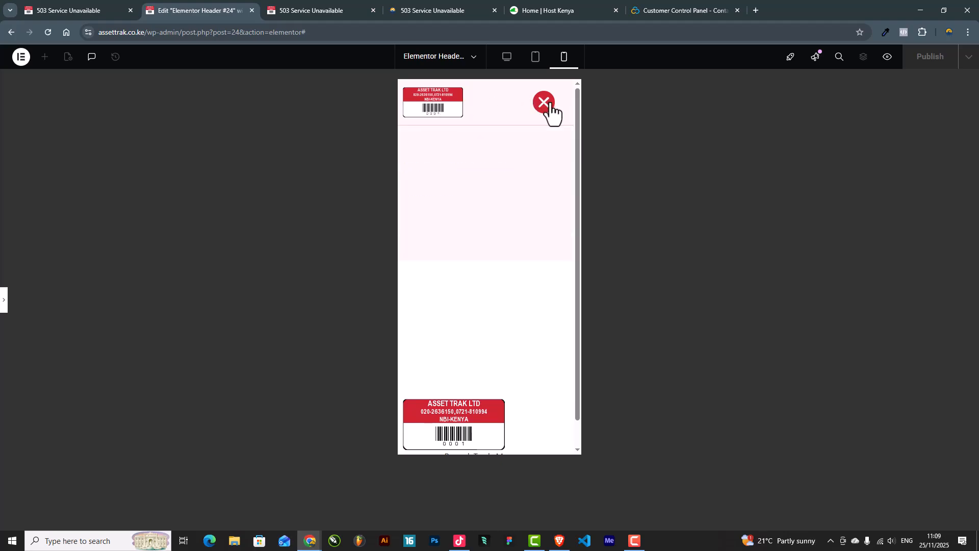
left_click(548, 105)
left_click(548, 104)
left_click(548, 105)
Step: Check the header at tablet and desktop widths, then publish the header changes
left_click(535, 58)
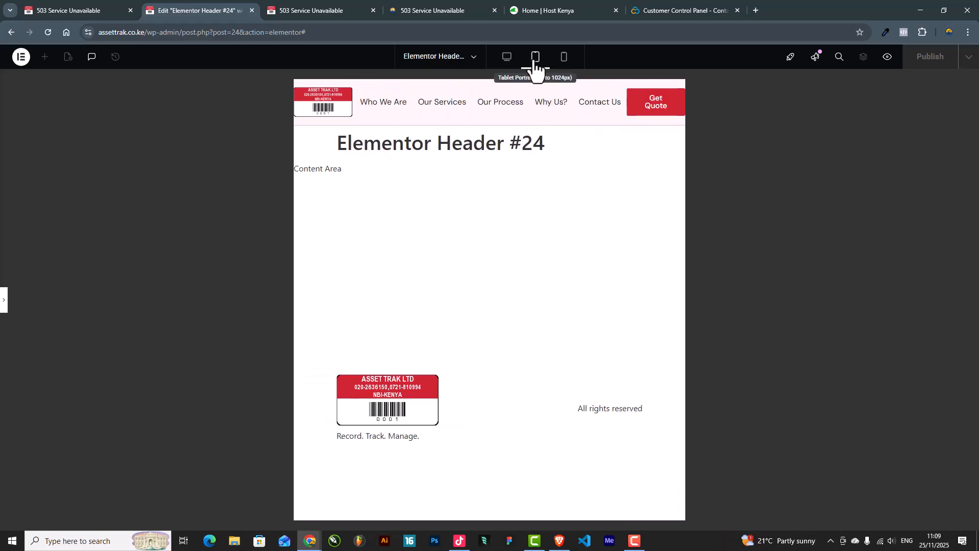
left_click(505, 58)
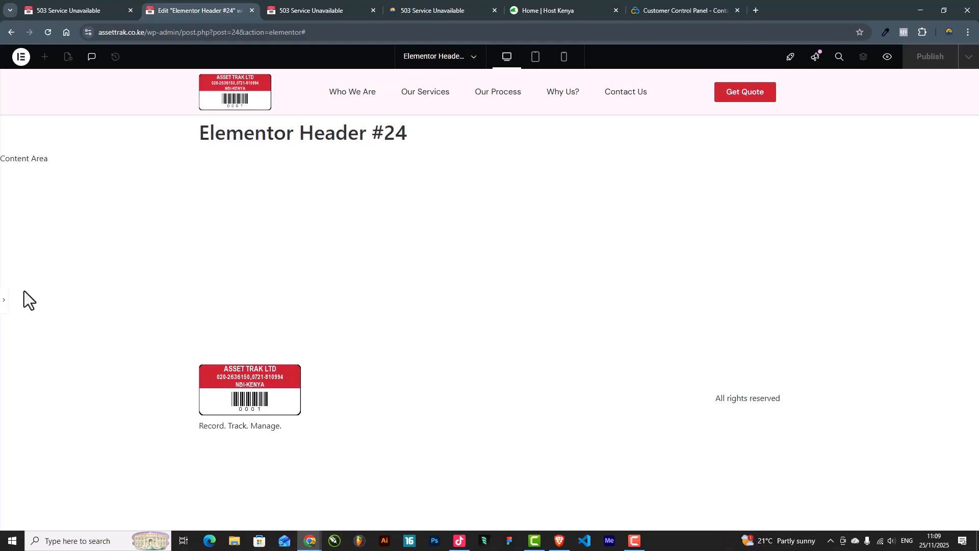
left_click(5, 308)
left_click(924, 62)
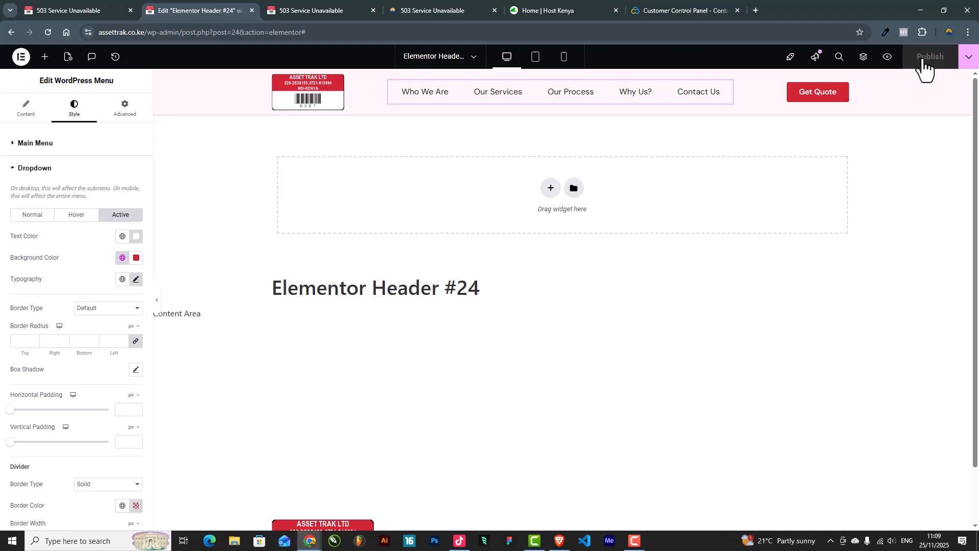
Step: Launch the Theme Builder from the Elementor editor's main menu
scroll(720, 138, "down", 1)
scroll(720, 139, "up", 1)
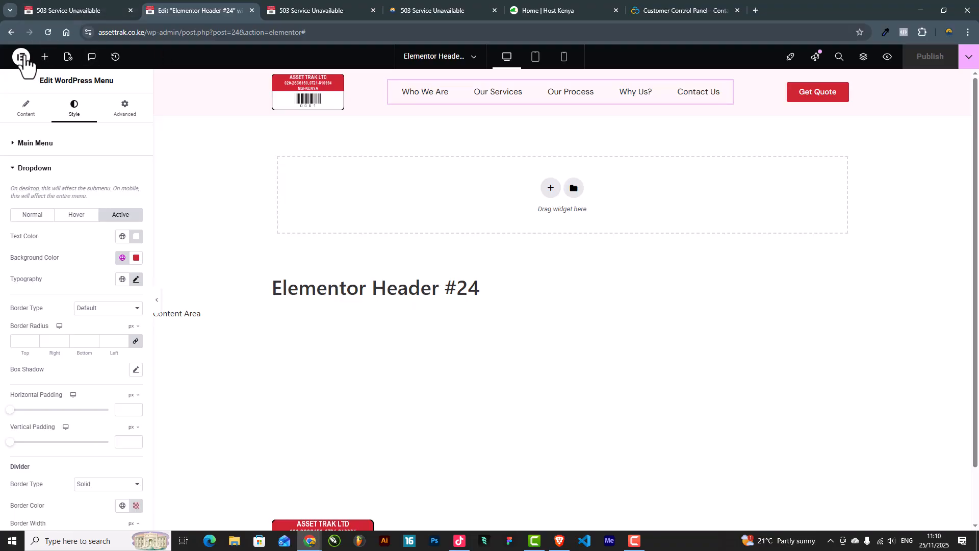
left_click(21, 58)
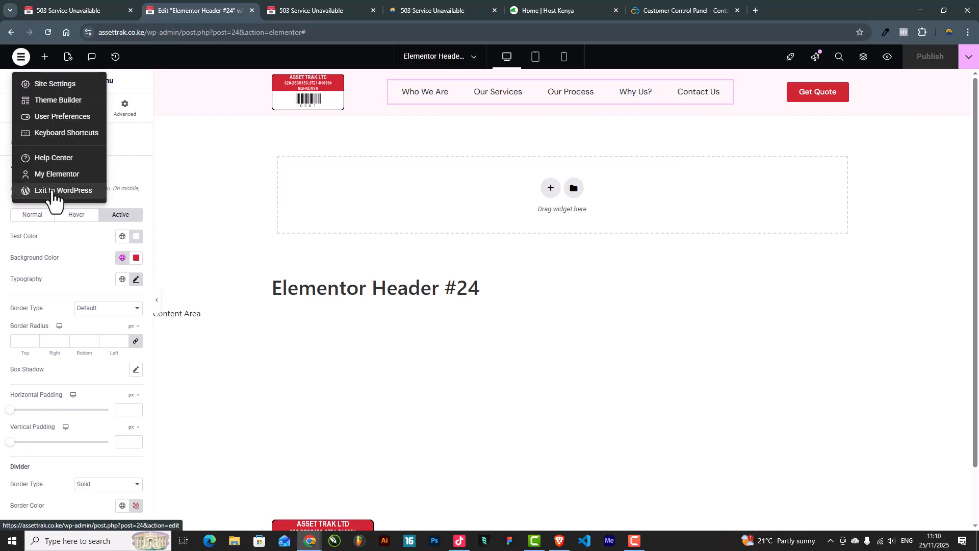
right_click(55, 102)
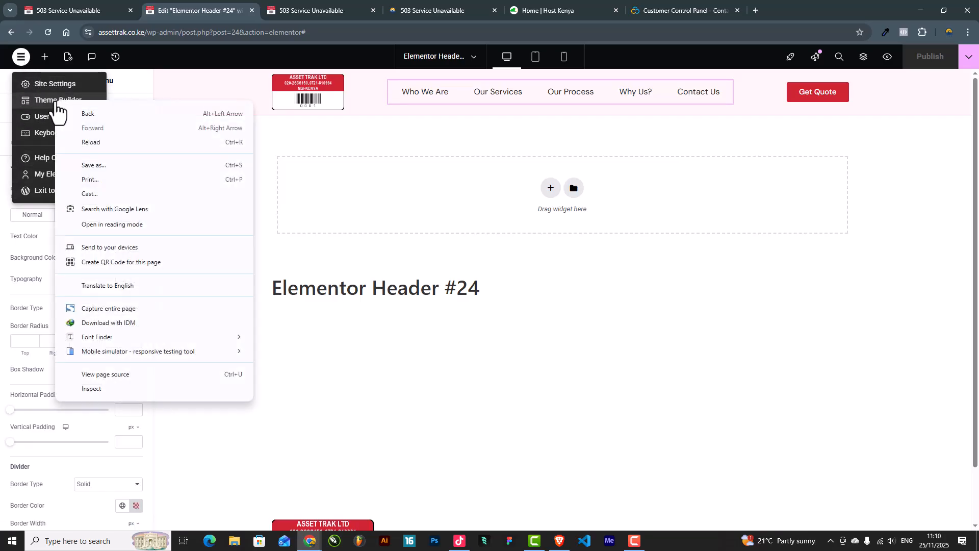
left_click(46, 102)
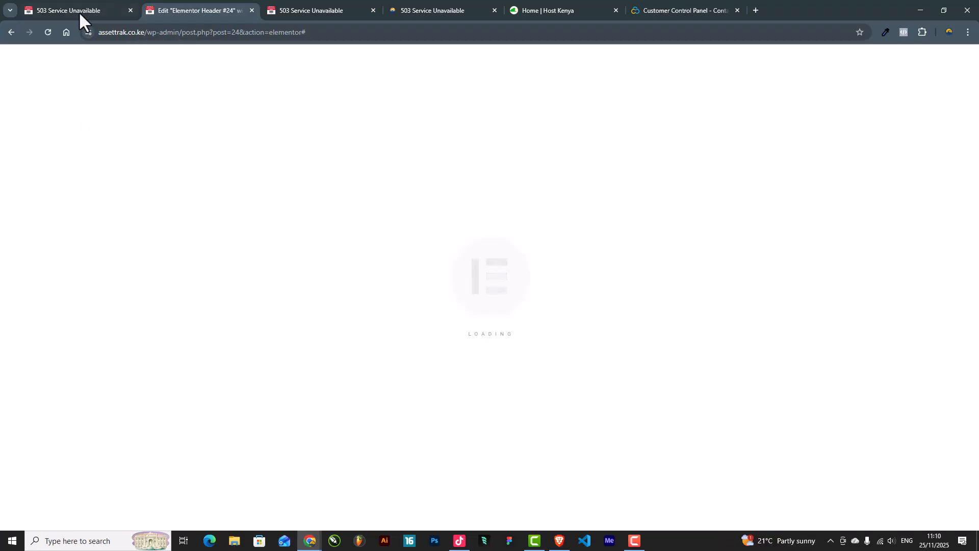
Step: Reload the menus page, then view the Theme Builder's Header and Footer site parts
left_click(78, 12)
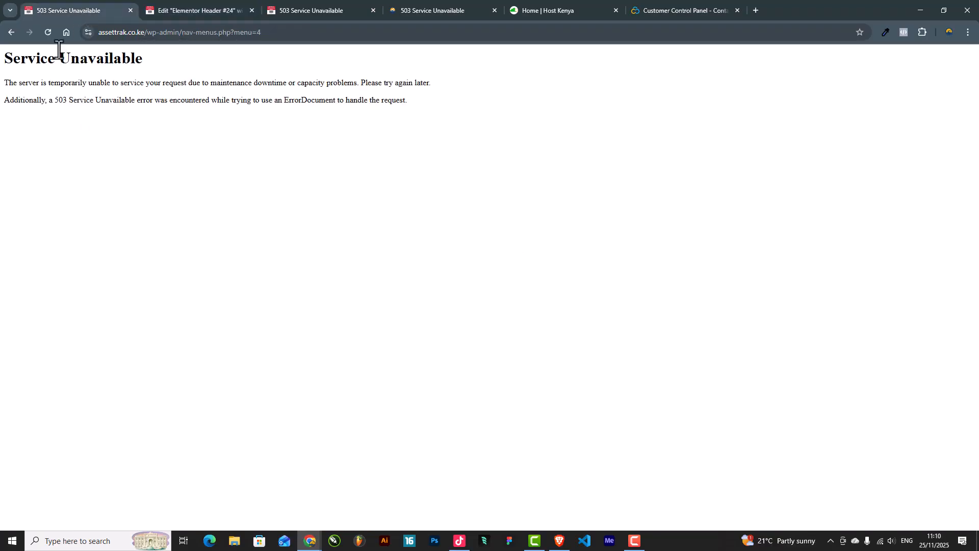
left_click(48, 32)
left_click(193, 12)
left_click(85, 10)
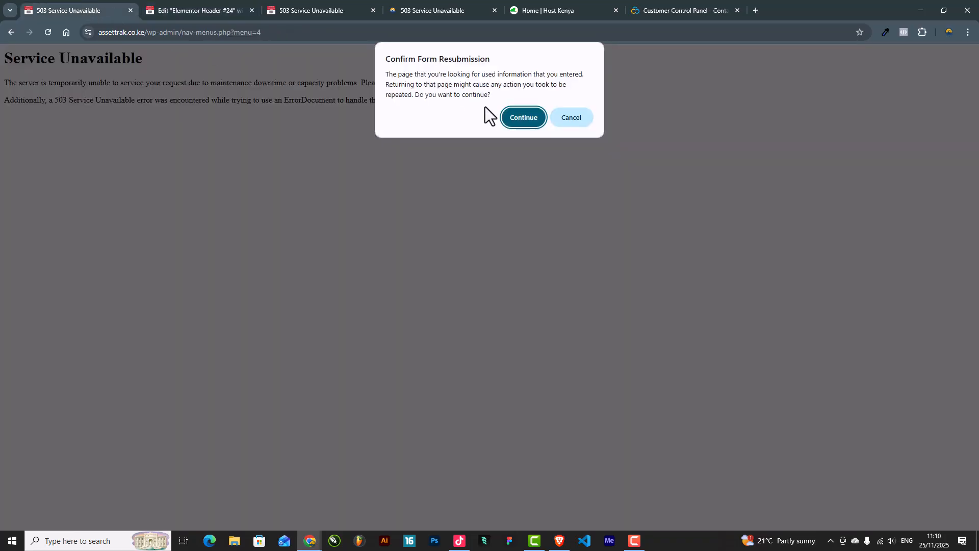
left_click(236, 7)
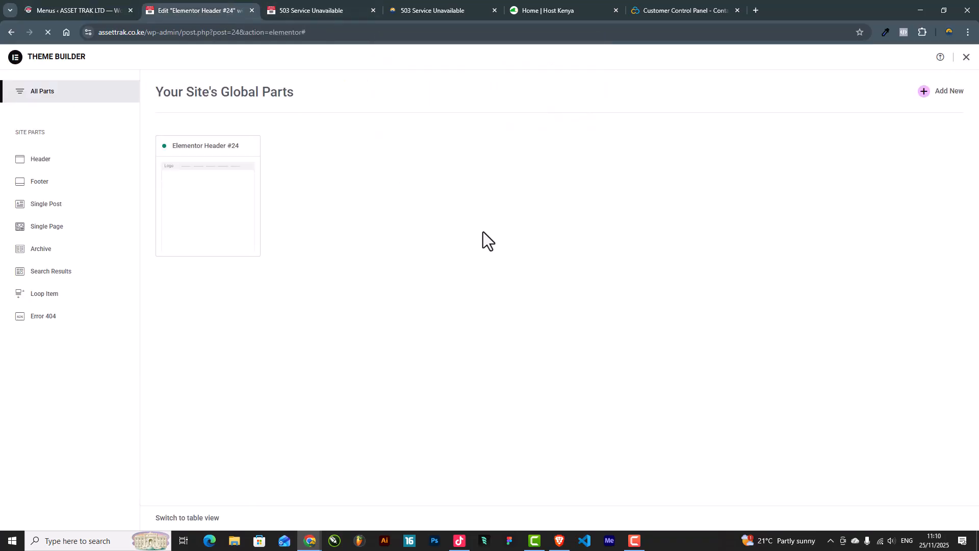
left_click(40, 161)
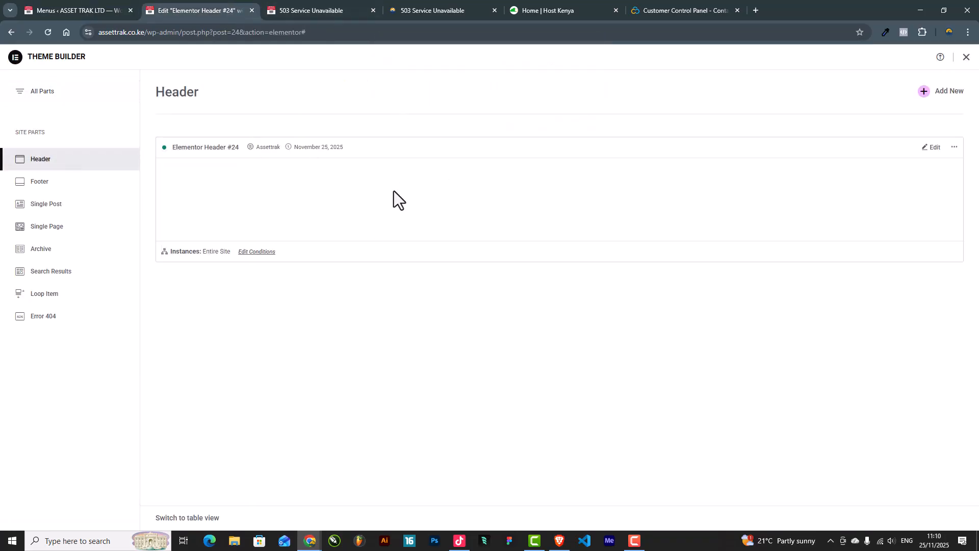
left_click(84, 188)
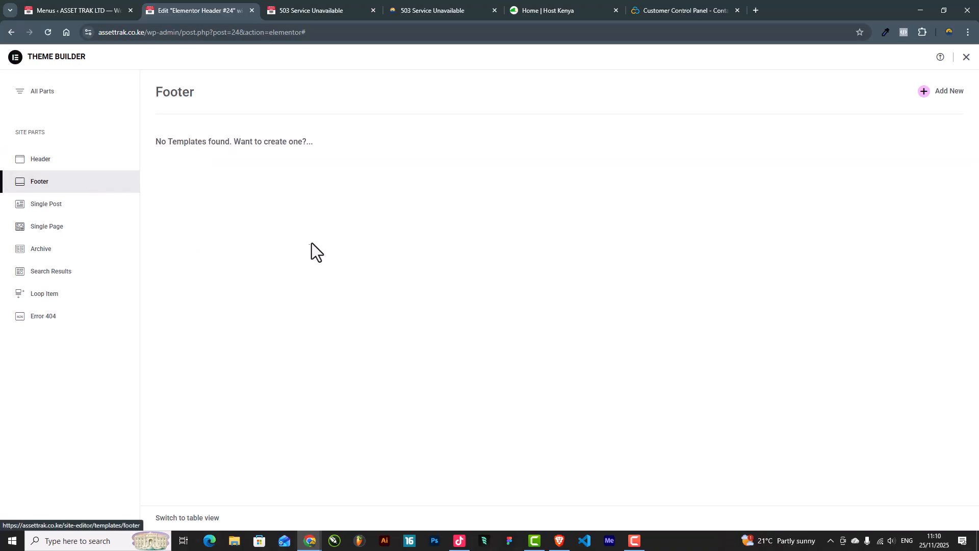
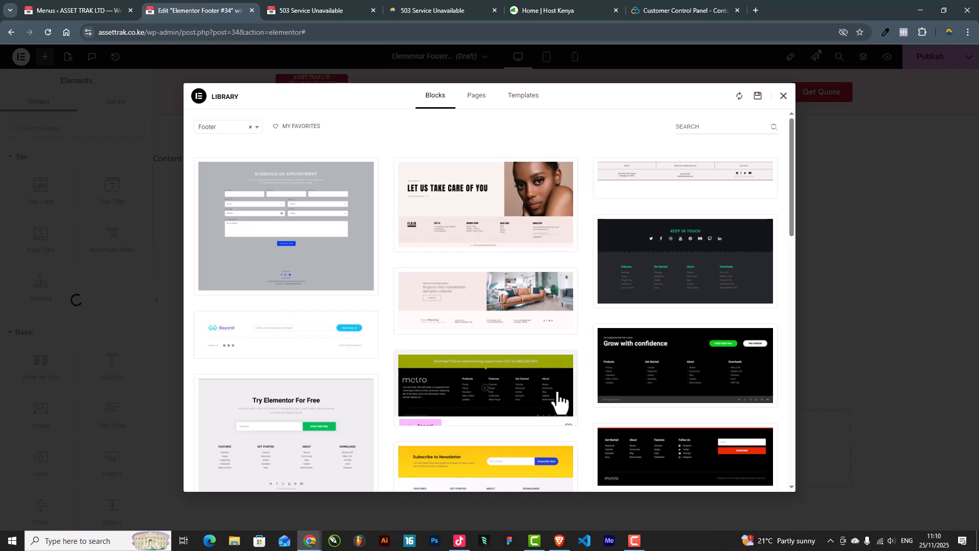
Step: Browse the Library's Footer blocks, then close the Library without inserting a template
scroll(610, 411, "down", 10)
scroll(617, 409, "up", 5)
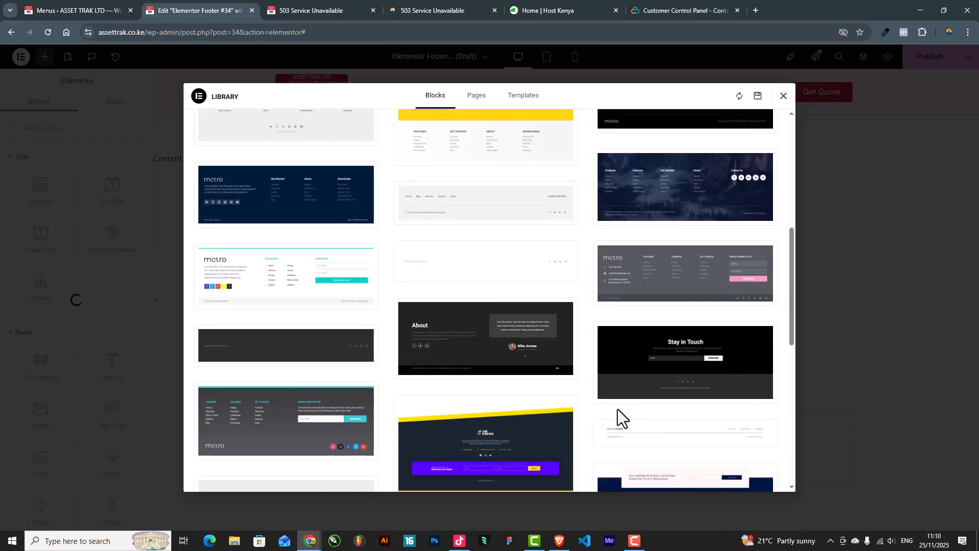
scroll(617, 409, "up", 6)
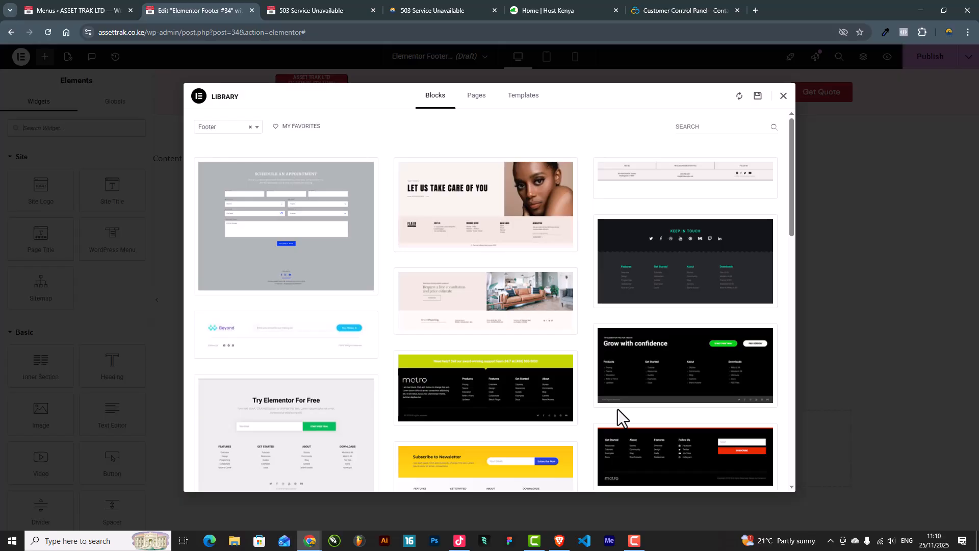
left_click(783, 96)
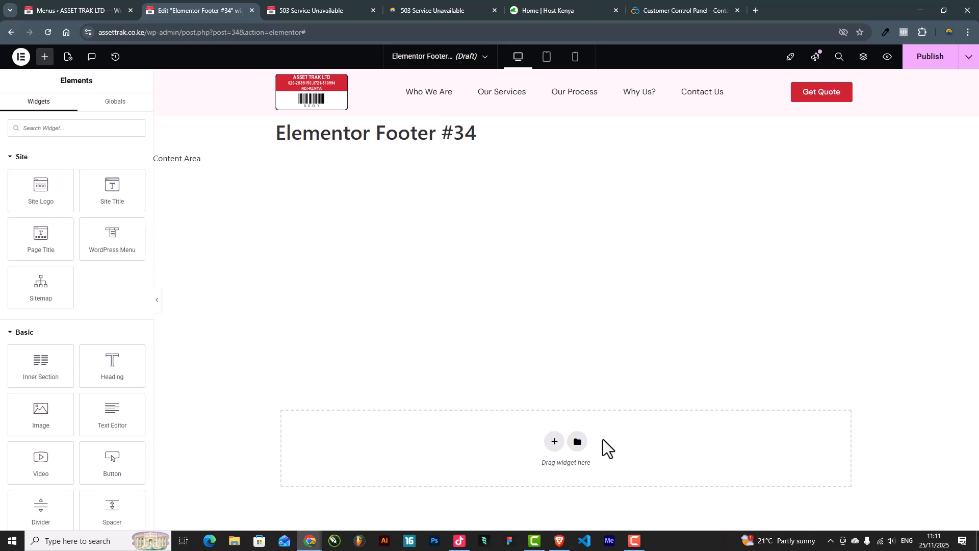
Step: Add a one-column section with its height set to Min Height 400
left_click(555, 443)
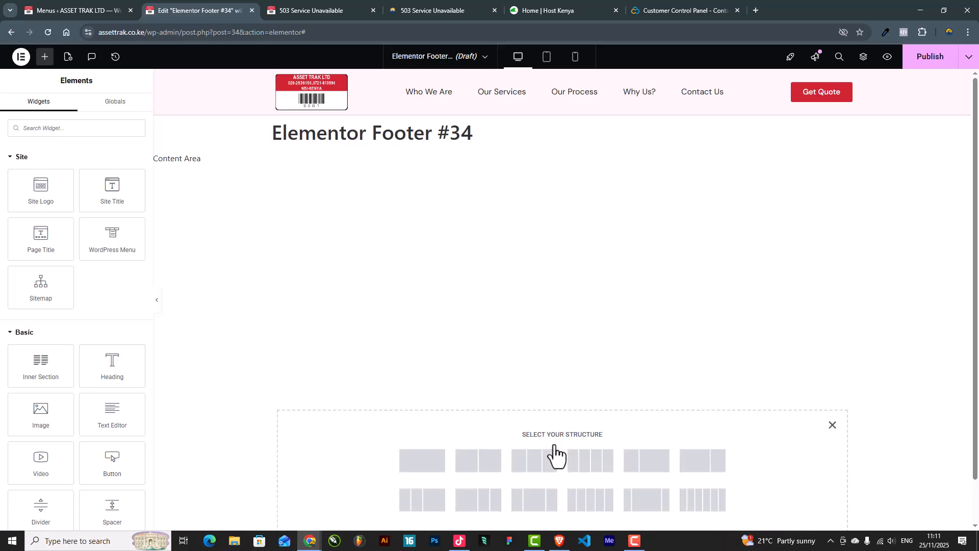
left_click(414, 461)
left_click(73, 113)
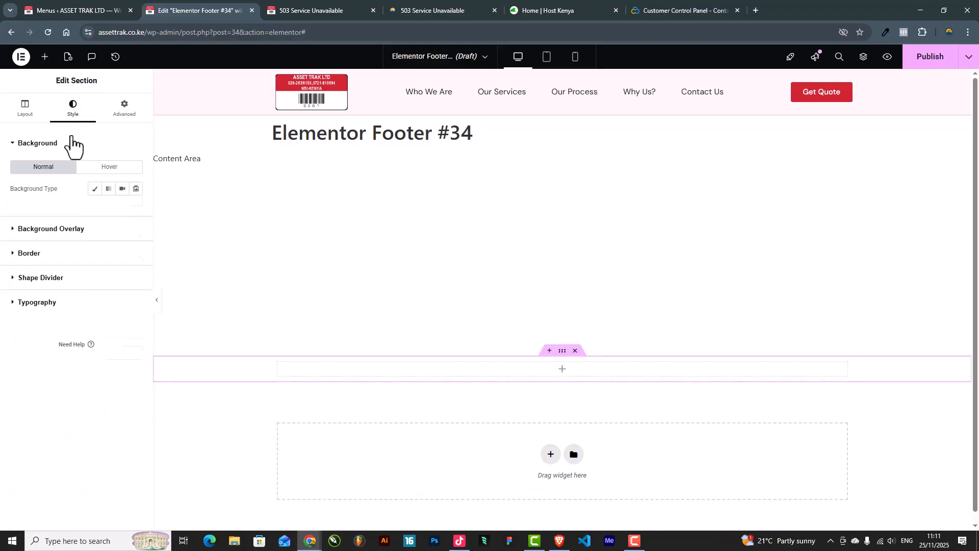
left_click(25, 111)
left_click(92, 243)
left_click(107, 283)
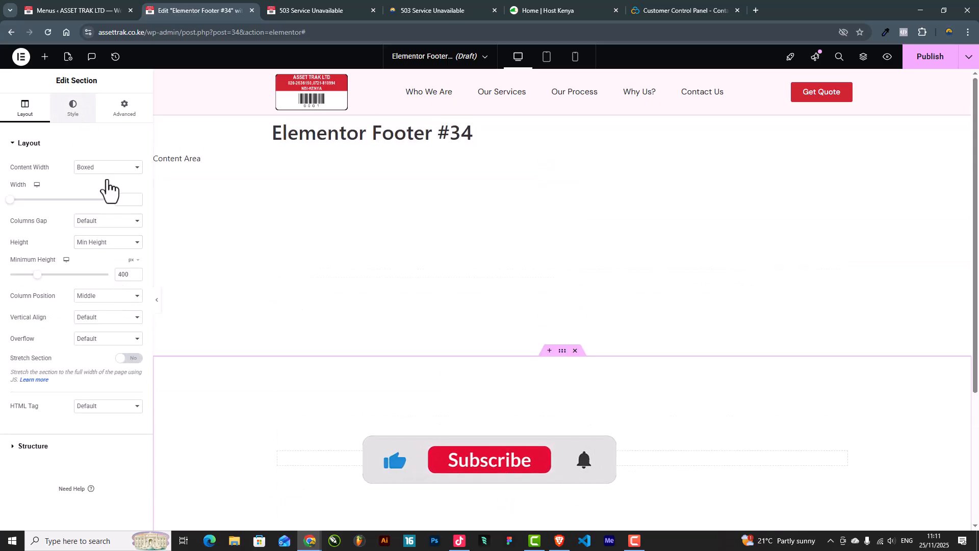
Step: Give the section a Classic background using the Primary red global color
left_click(73, 108)
left_click(94, 189)
left_click(123, 210)
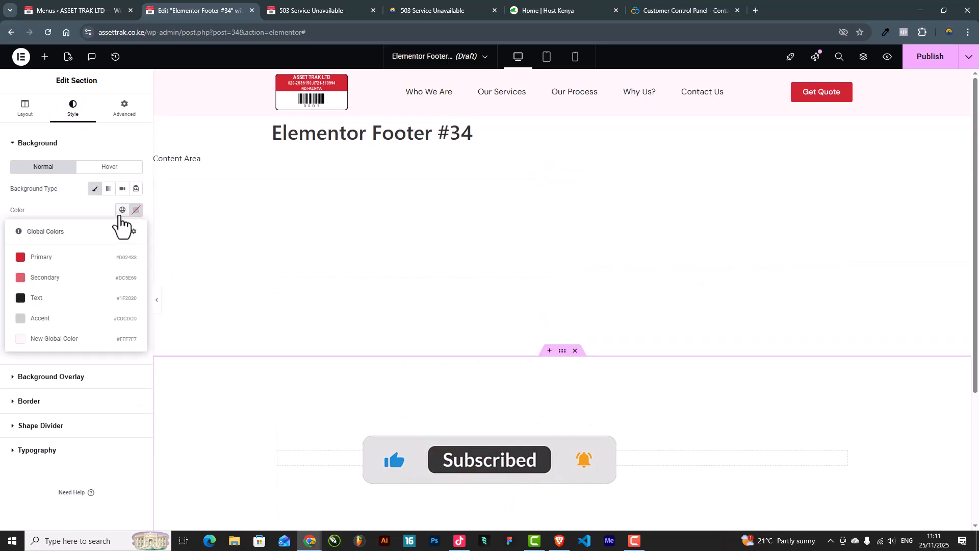
left_click(59, 261)
Step: Set the section's top and bottom padding to 50
left_click(123, 108)
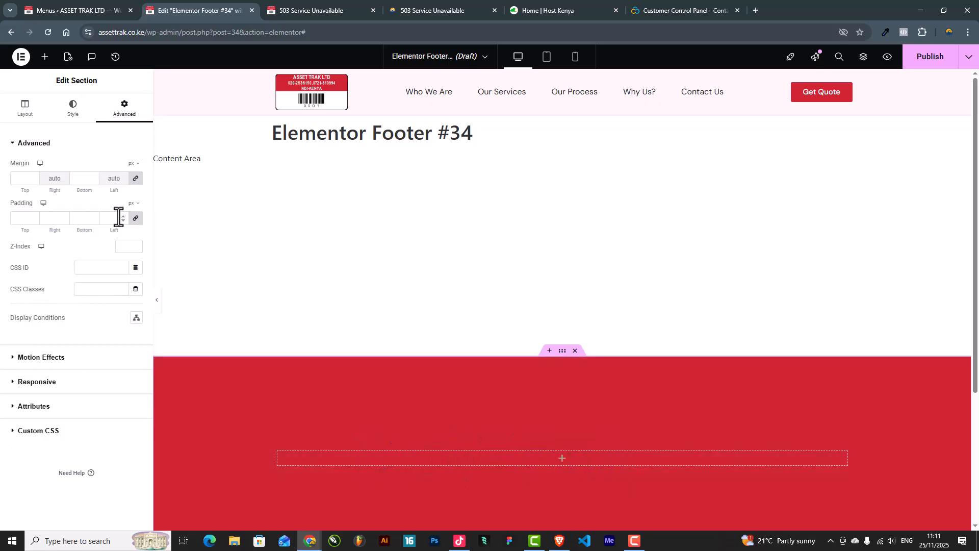
left_click(136, 218)
double_click(22, 218)
type("50")
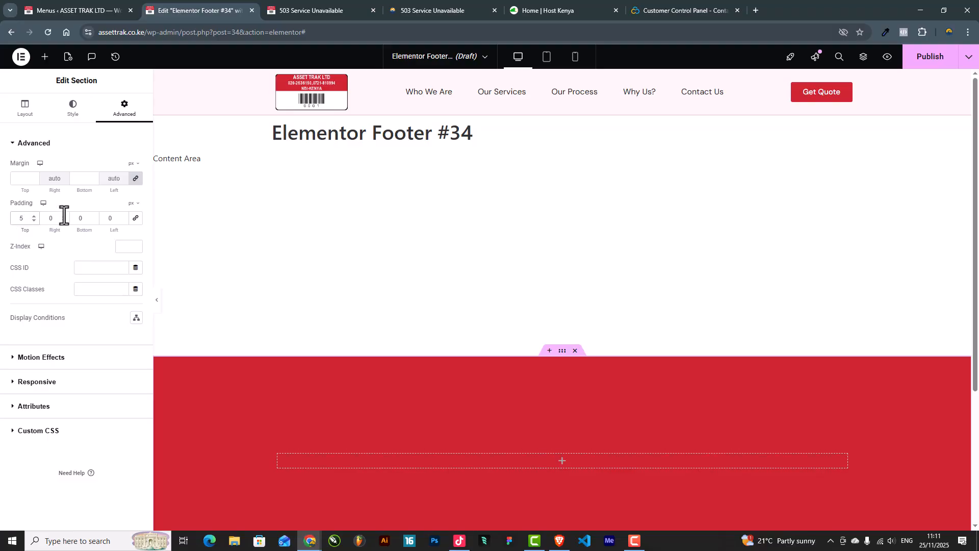
double_click(106, 218)
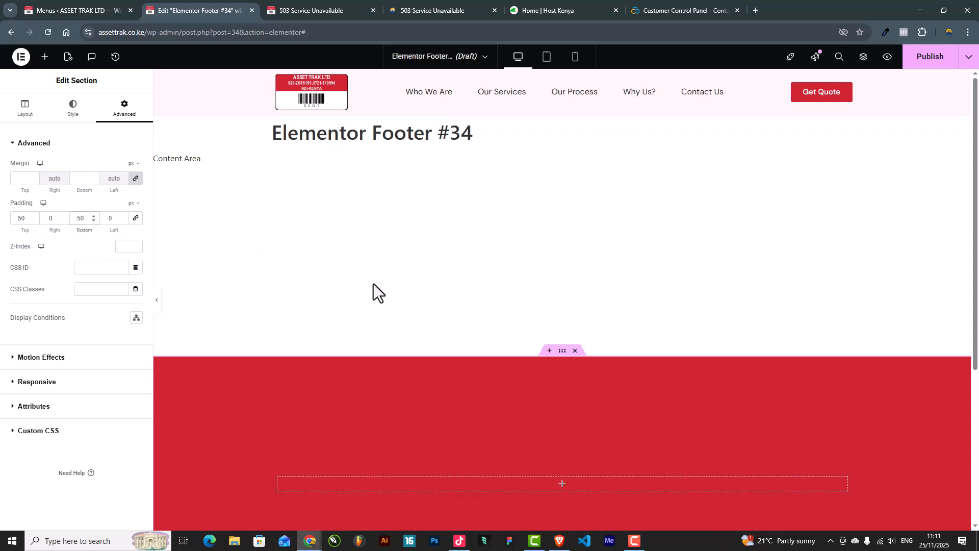
scroll(561, 285, "down", 5)
scroll(607, 271, "up", 2)
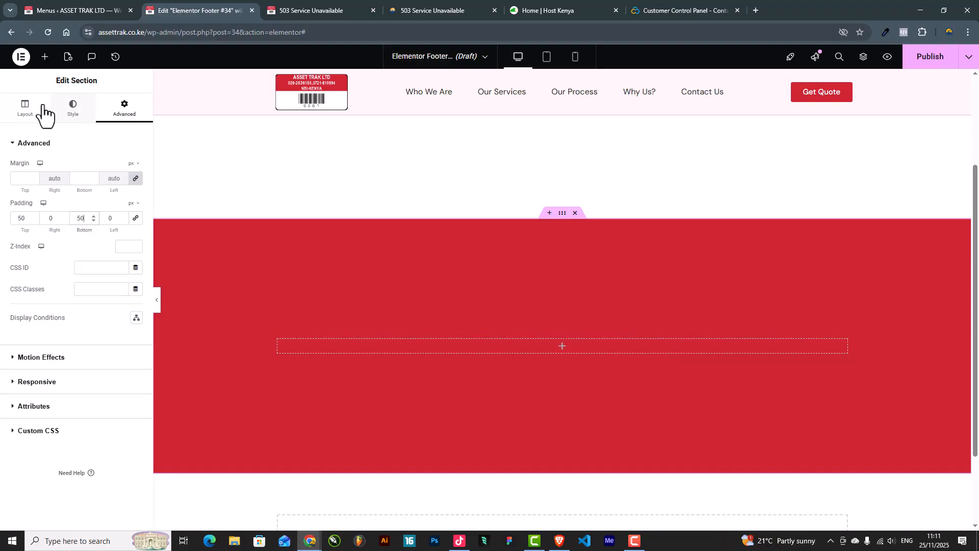
Step: Add an inner section with four columns and drop the Site Logo into the first one
left_click(44, 56)
left_click_drag(35, 360, 549, 347)
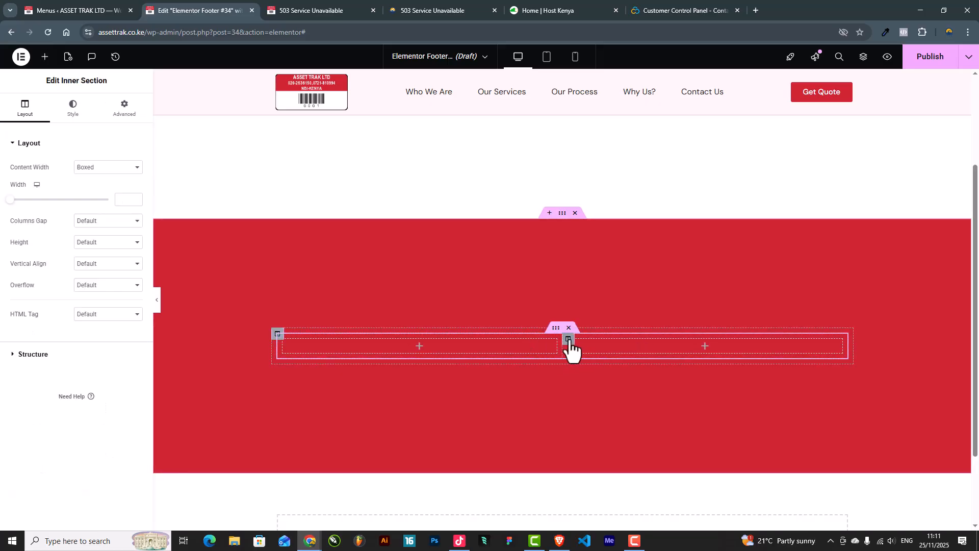
right_click(566, 347)
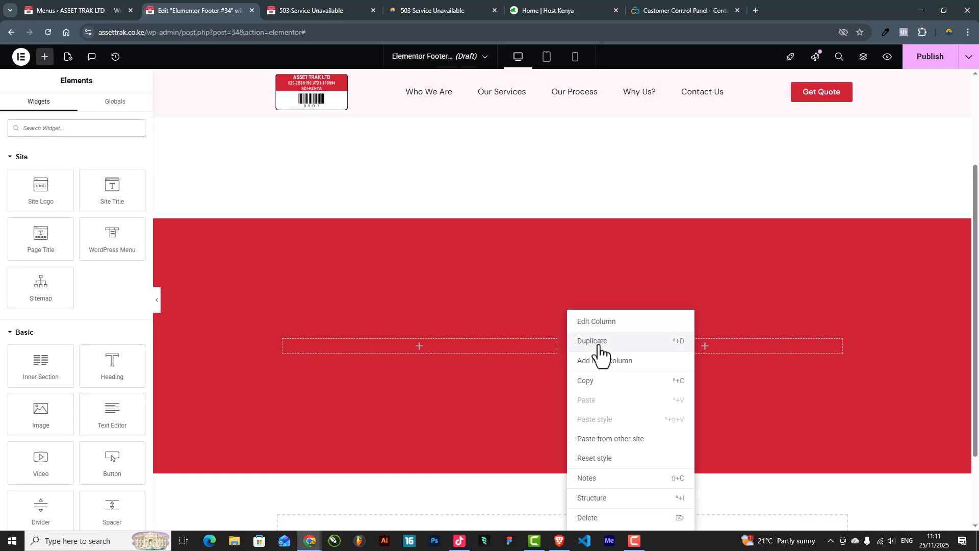
left_click(597, 342)
right_click(665, 340)
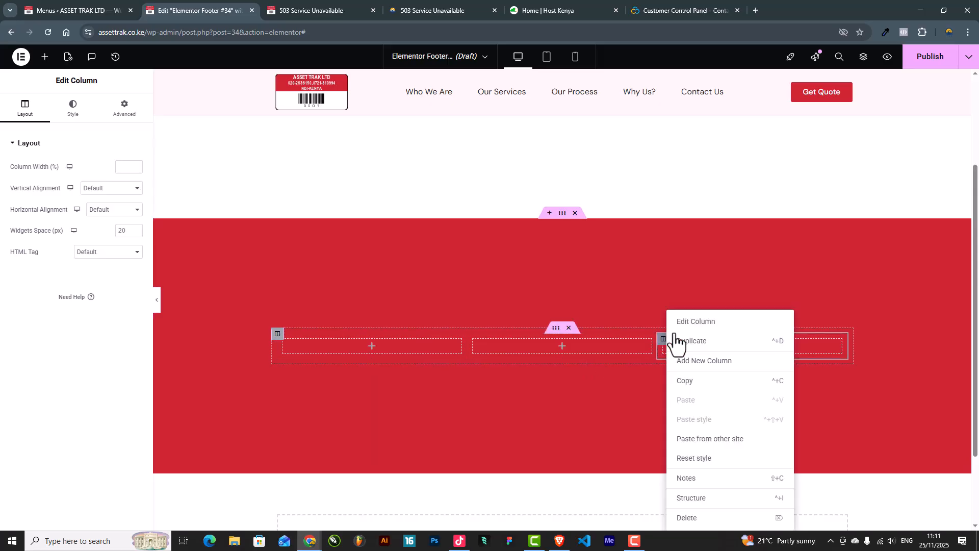
left_click(696, 342)
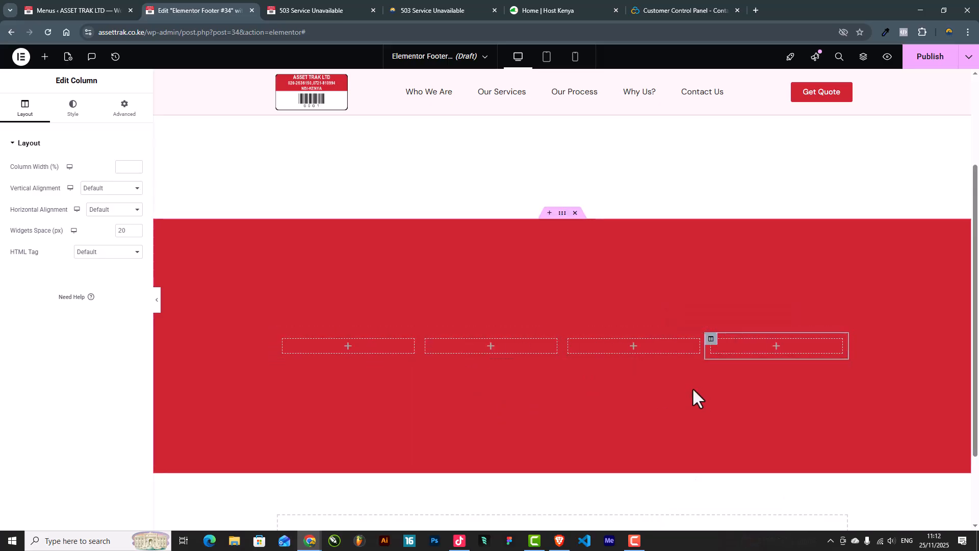
left_click(45, 56)
left_click_drag(46, 196, 357, 347)
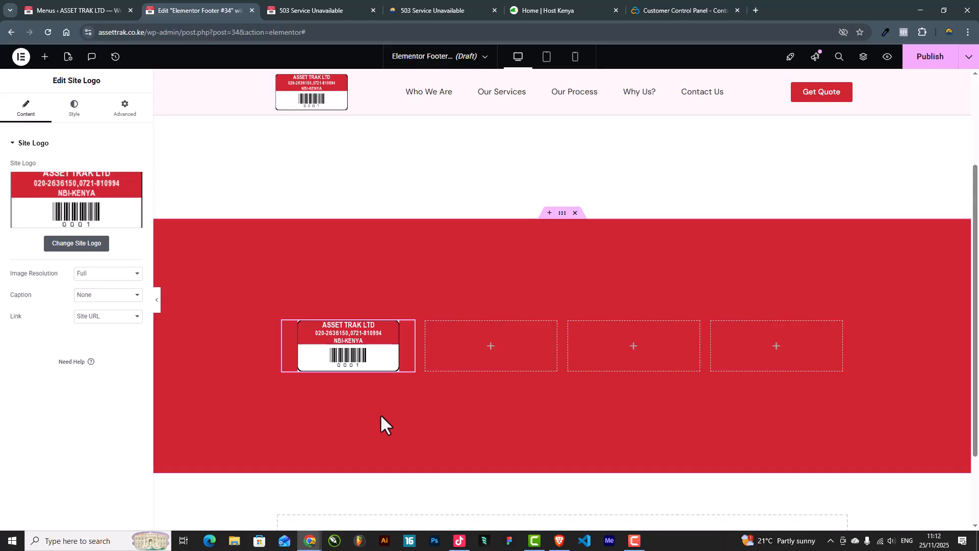
Step: Round the logo's corners with a 9 px border radius
left_click(57, 114)
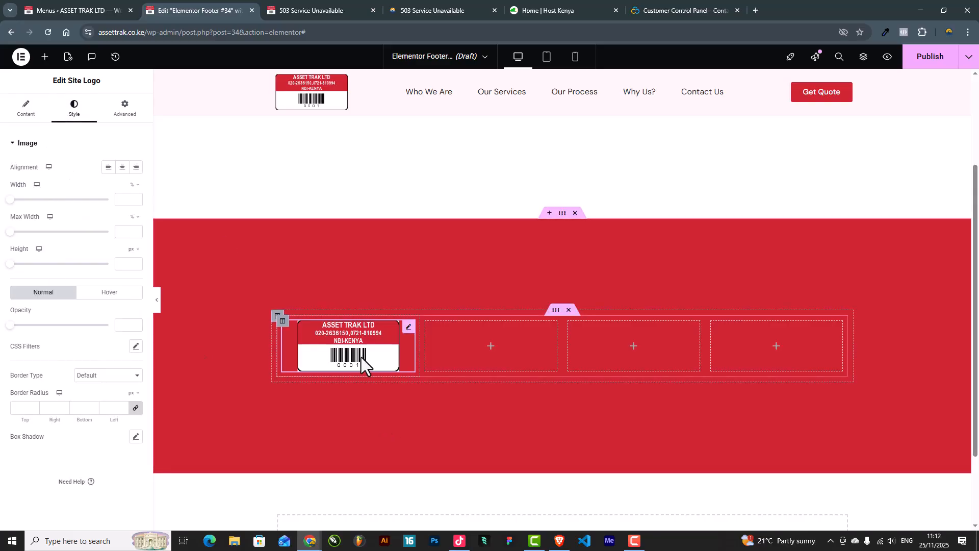
left_click(158, 305)
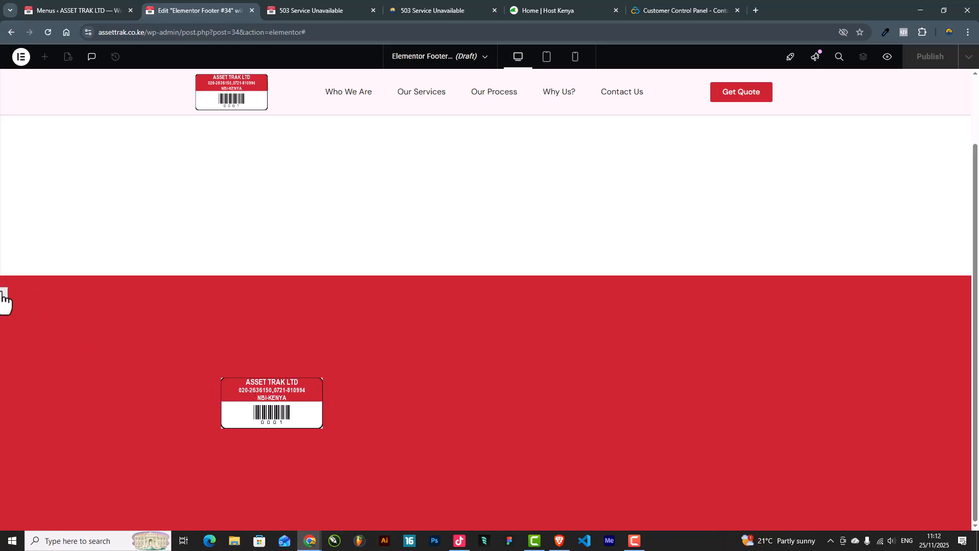
left_click(4, 301)
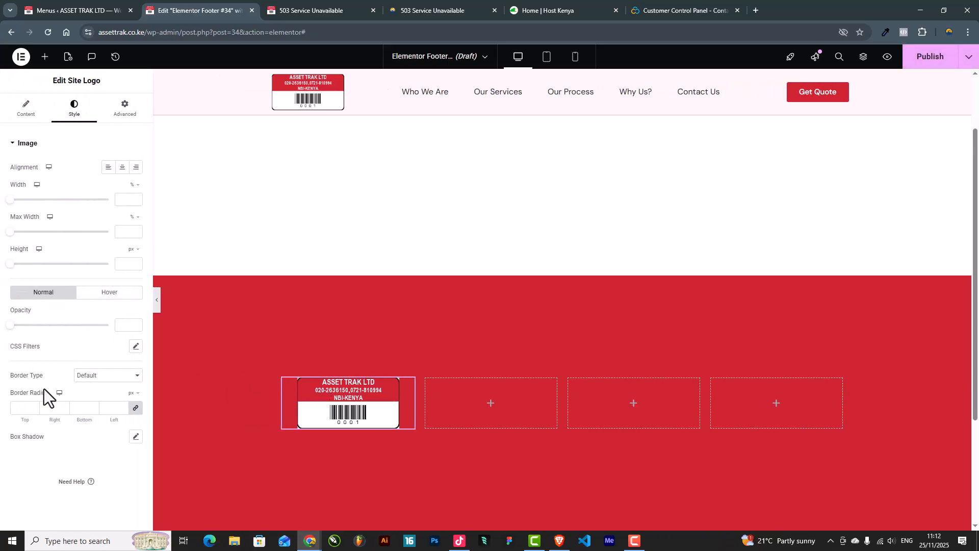
left_click(33, 407)
left_click(33, 407)
left_click(34, 407)
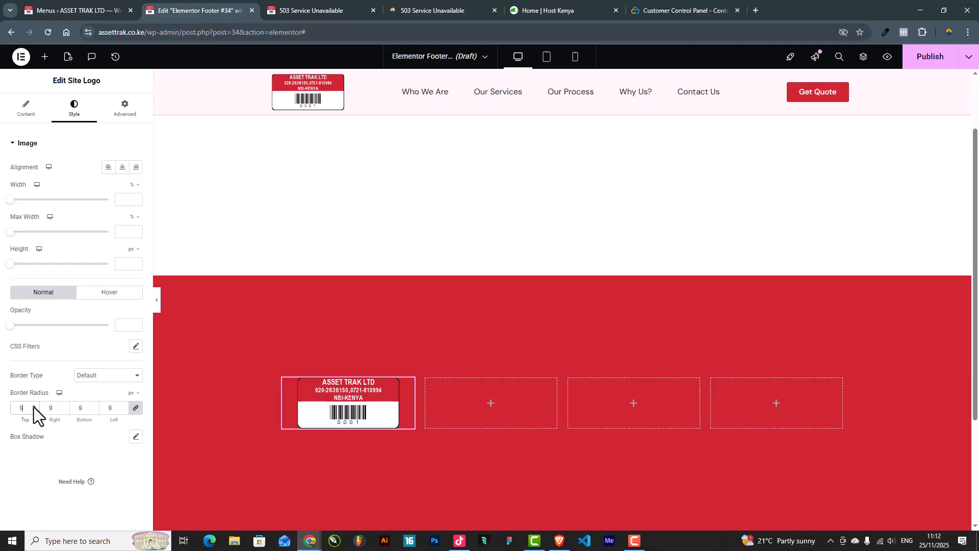
left_click(157, 306)
left_click(4, 301)
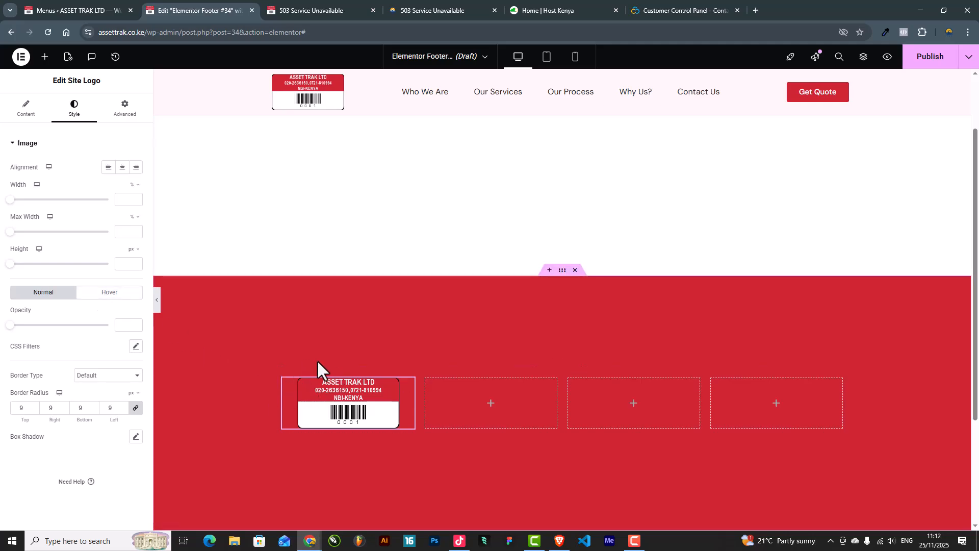
Step: Align the logo to the left of its column
scroll(315, 360, "down", 3)
scroll(326, 355, "up", 5)
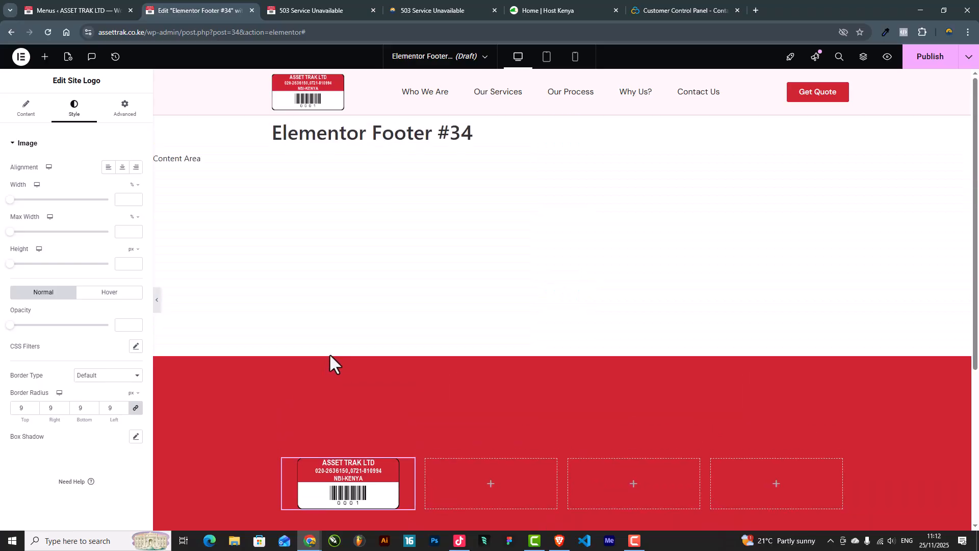
scroll(330, 353, "down", 3)
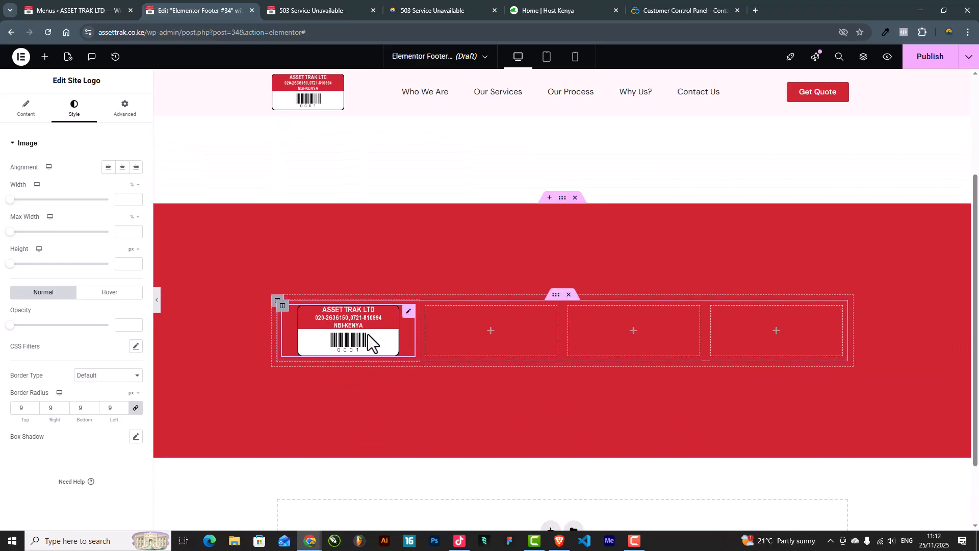
left_click(107, 167)
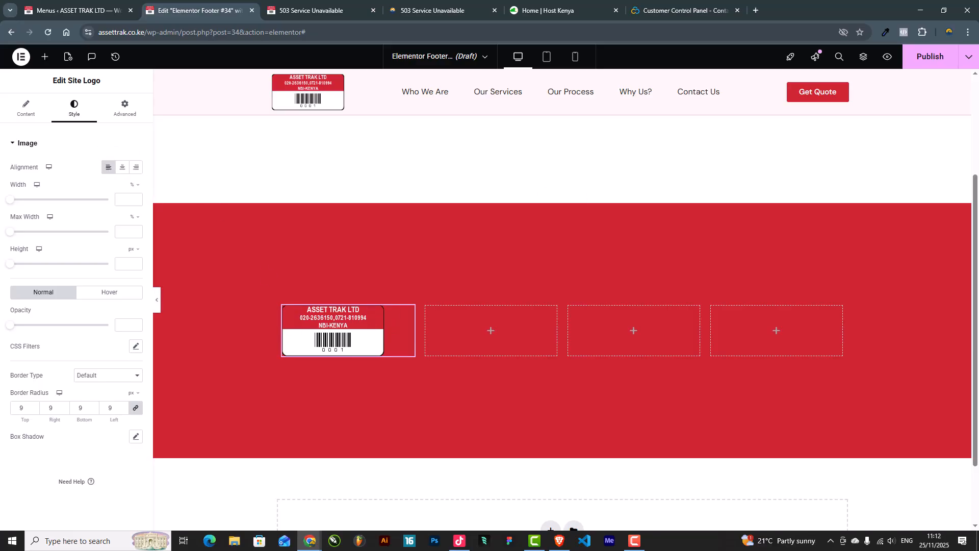
left_click(559, 540)
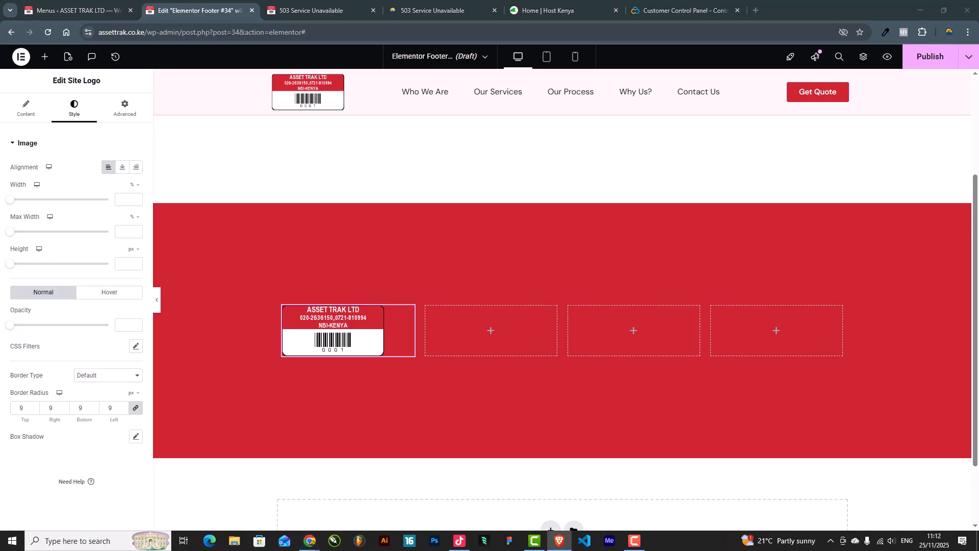
Step: Add a text block under the logo and replace its Lorem ipsum with the Asset Trak Ltd description
left_click(45, 56)
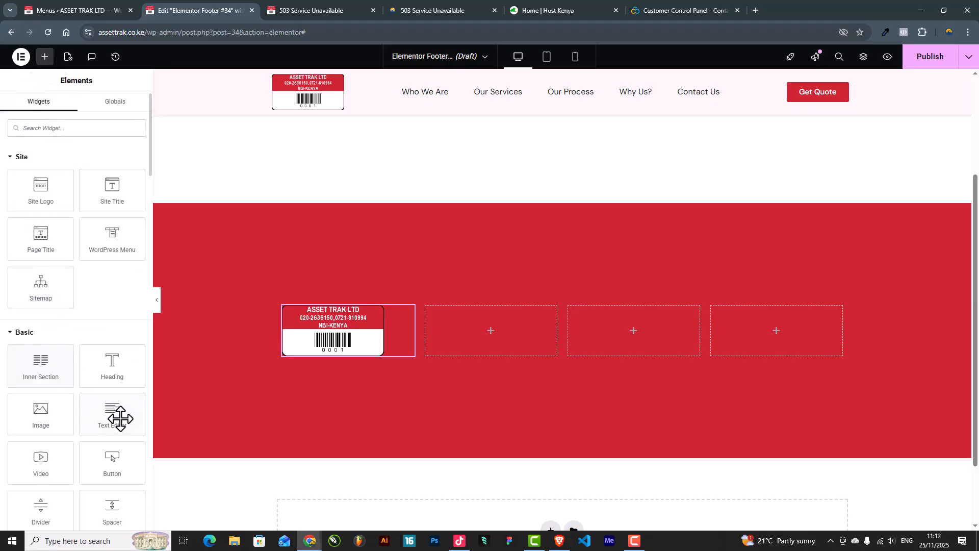
left_click_drag(109, 410, 334, 341)
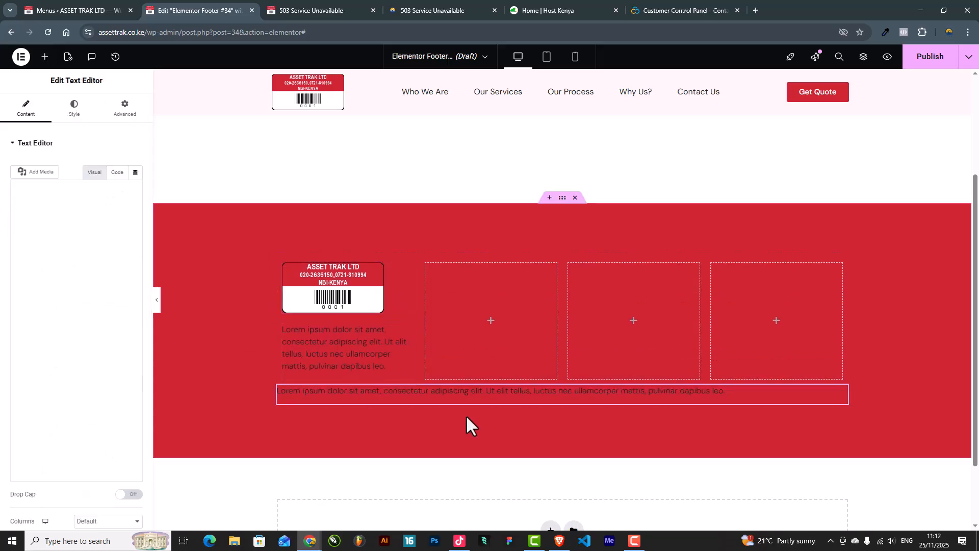
right_click(844, 394)
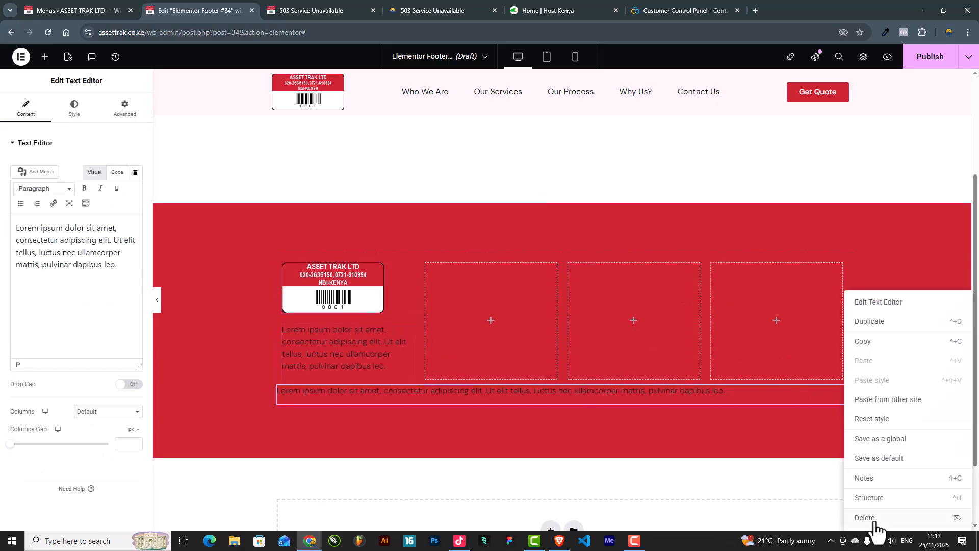
left_click(312, 339)
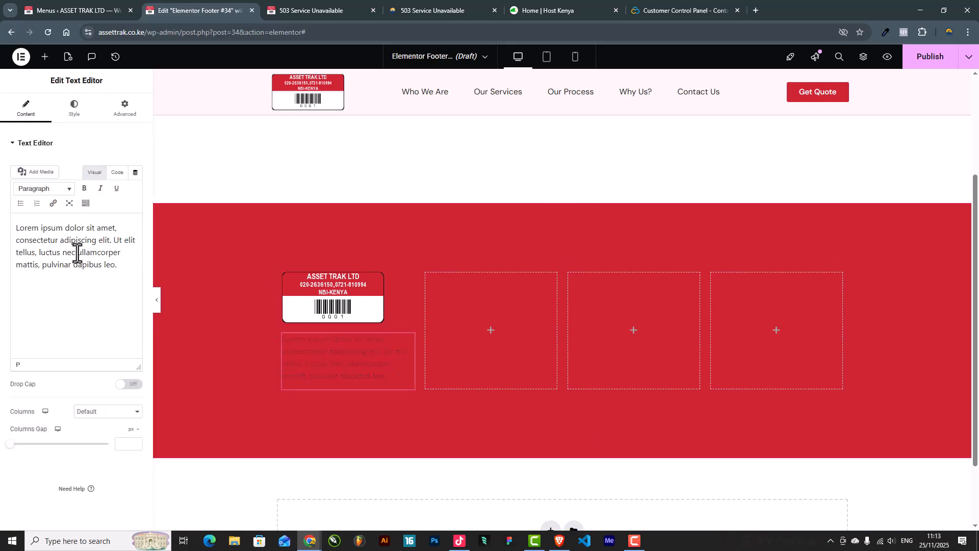
triple_click(77, 252)
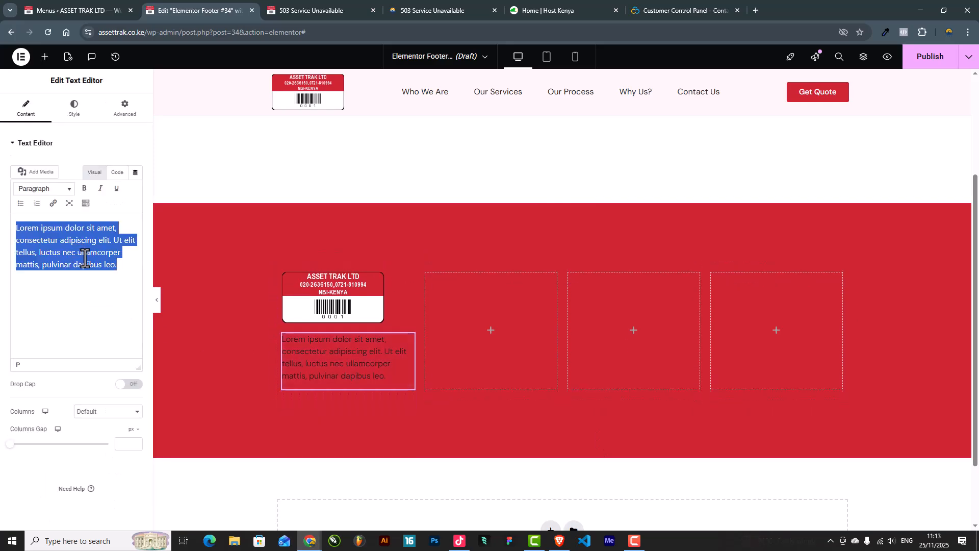
key("super+v")
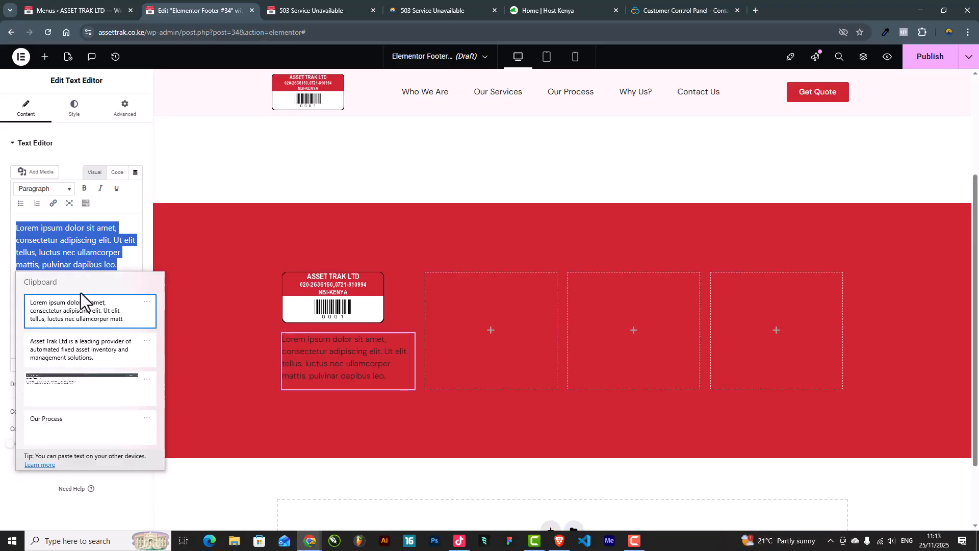
left_click(77, 343)
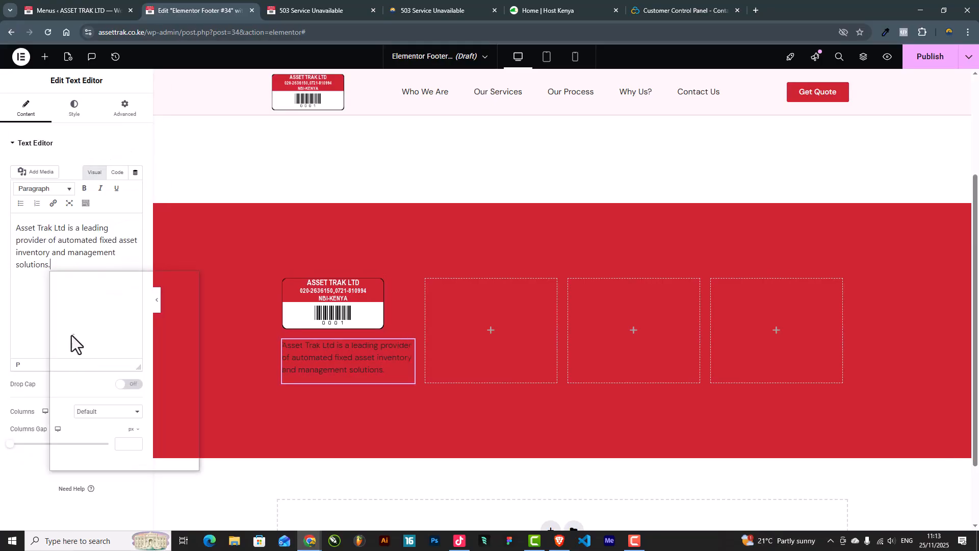
Step: Make the description text white
left_click(74, 109)
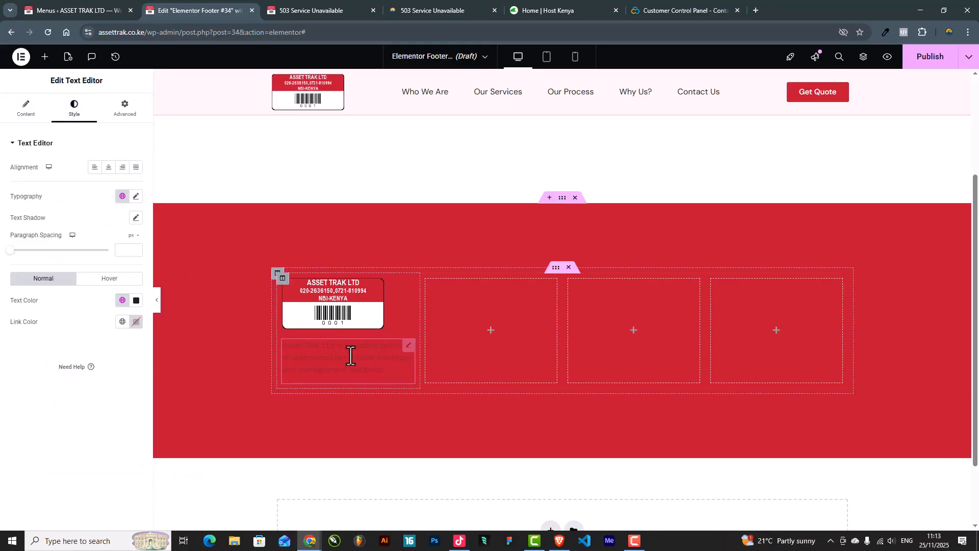
left_click(138, 301)
left_click_drag(98, 365, 29, 342)
left_click(29, 341)
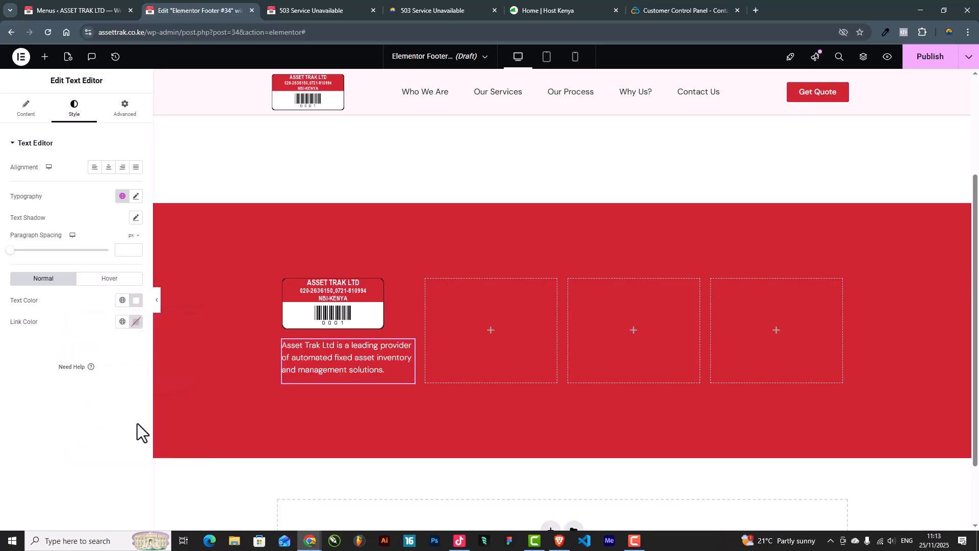
key("alt+Tab")
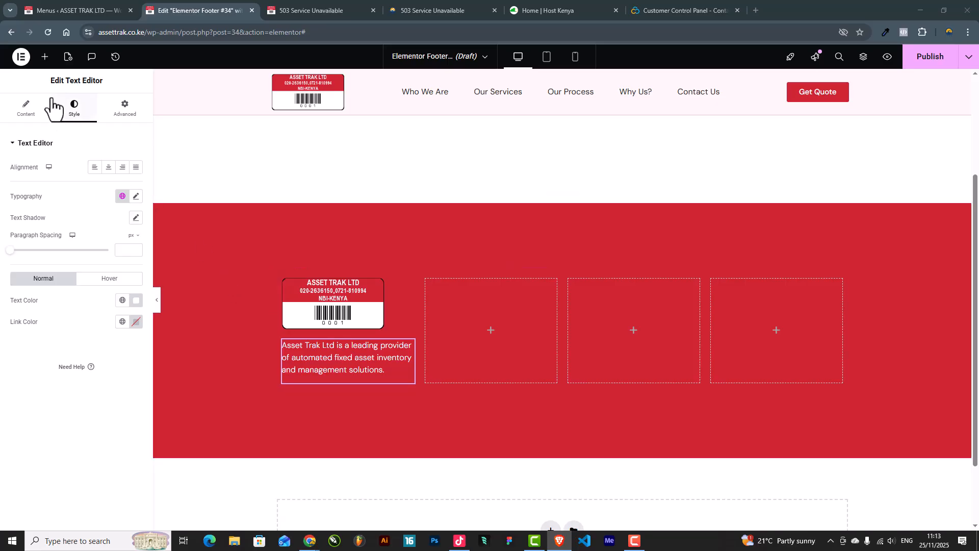
Step: Add a heading titled 'About Asset Trak Ltd' above the description
left_click(45, 57)
left_click_drag(111, 374, 352, 335)
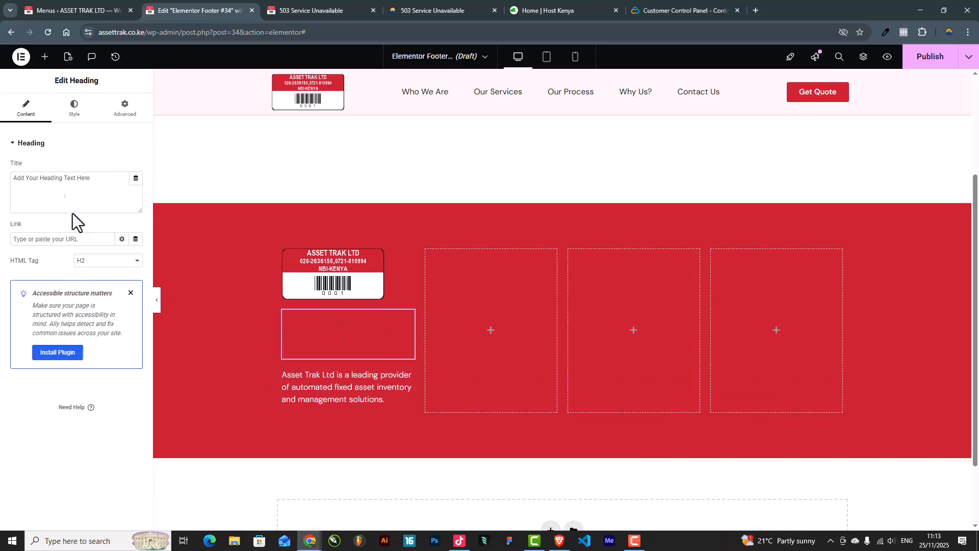
left_click_drag(104, 174, 1, 176)
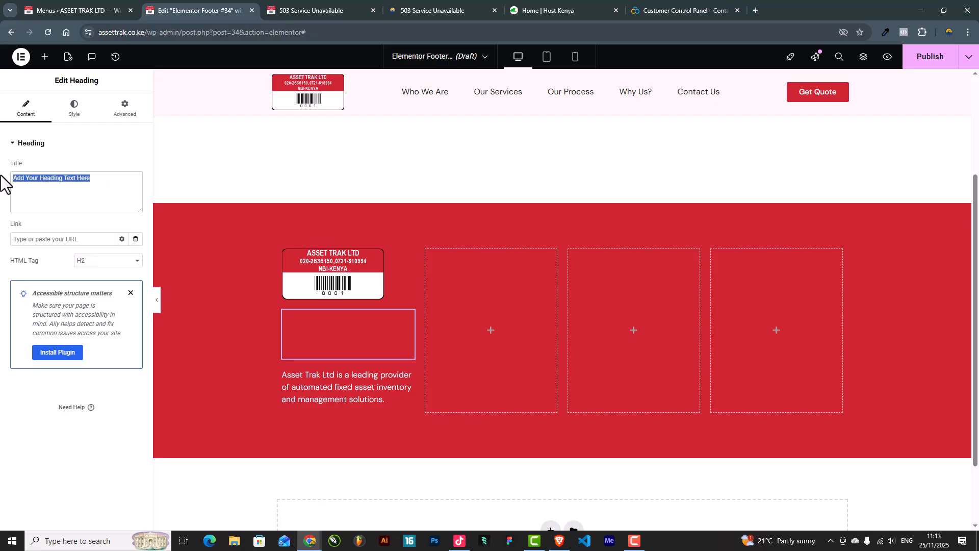
type("Asset Trak Ltd")
Step: Make the heading text white with a typography size of 20
left_click(74, 108)
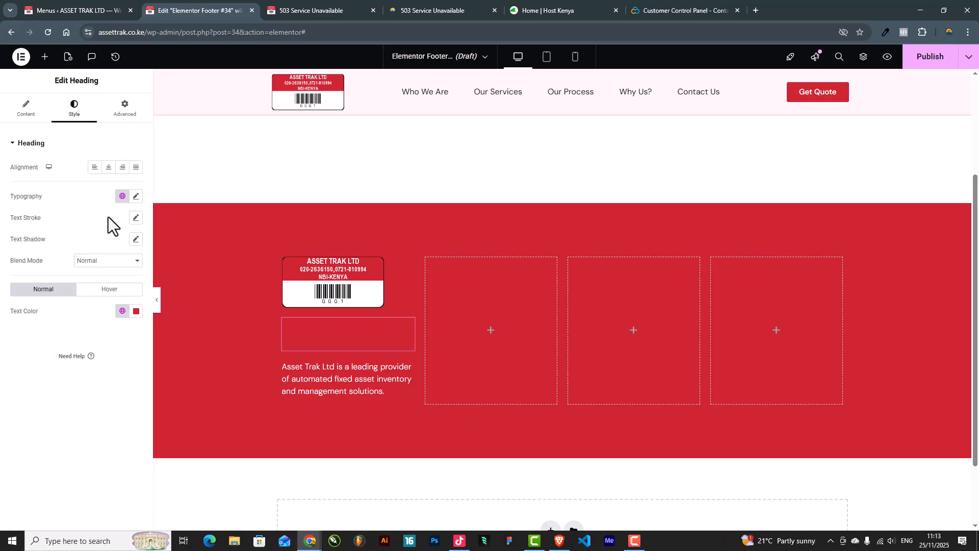
left_click(136, 312)
left_click_drag(96, 382, 55, 332)
left_click(47, 329)
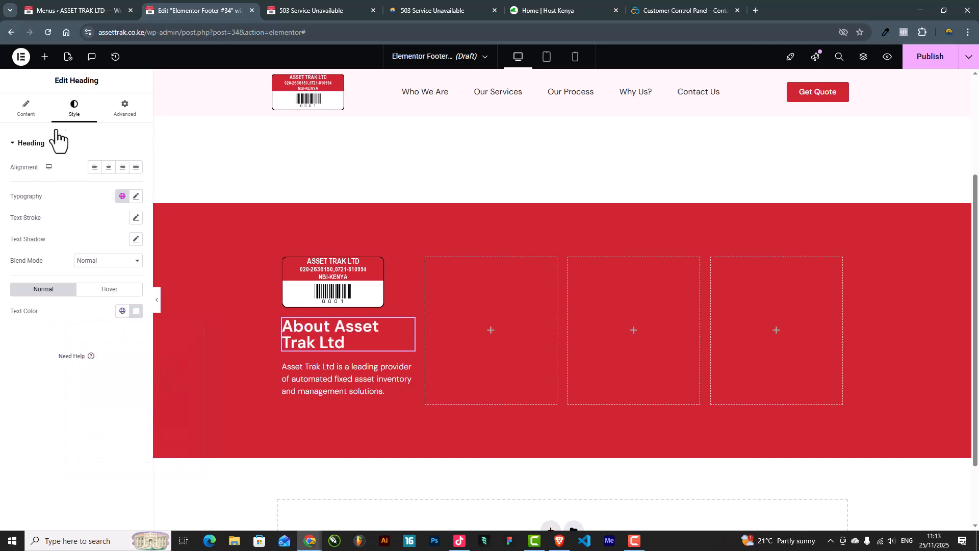
left_click(135, 197)
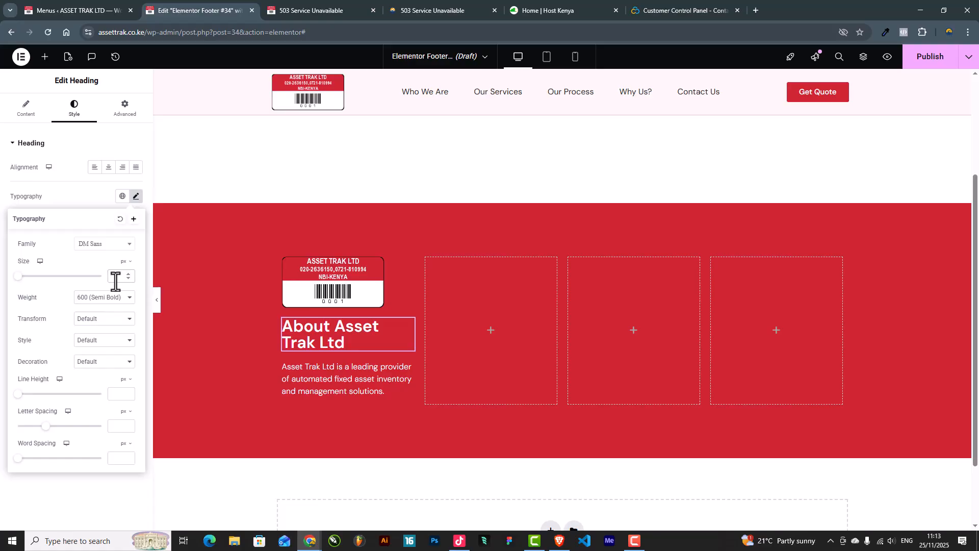
type("20")
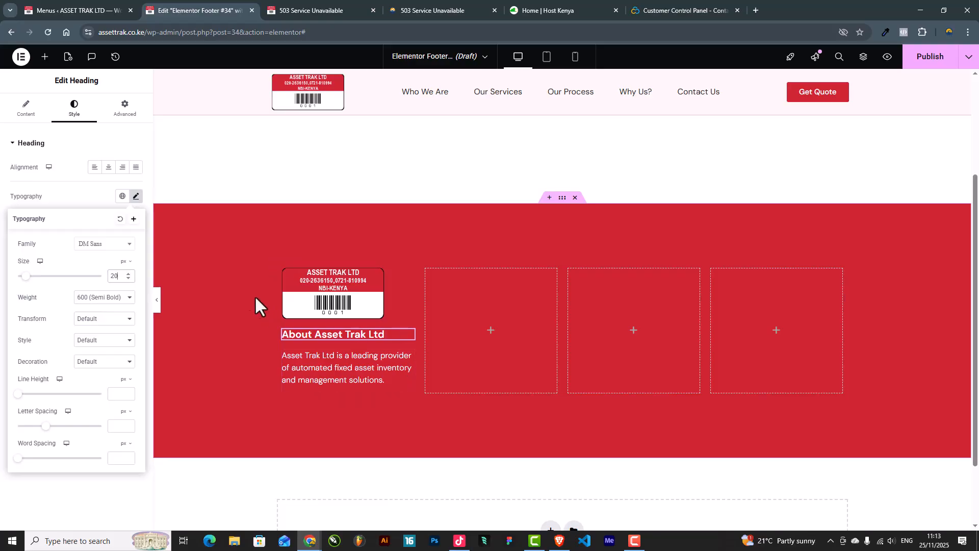
Step: Preview the logo centred, then return it to left alignment
left_click(324, 292)
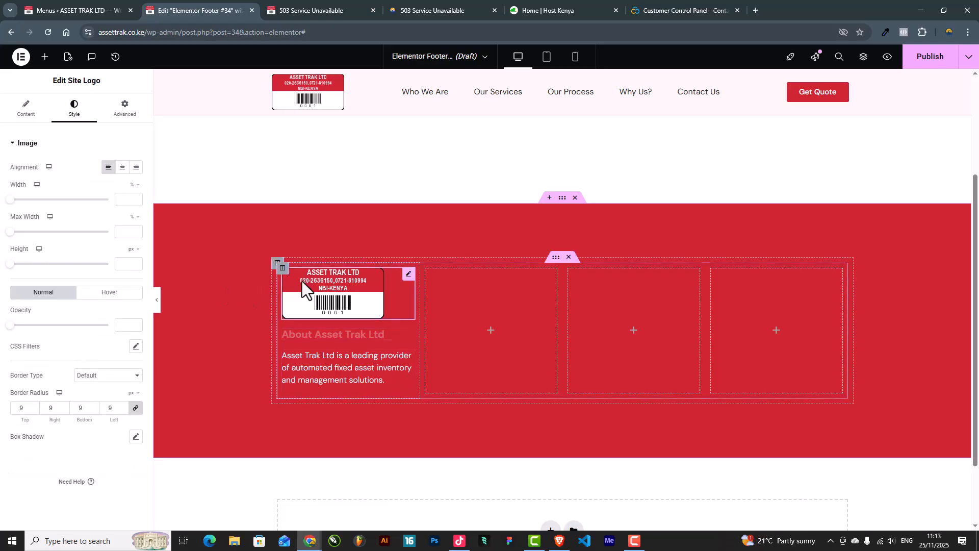
left_click(123, 167)
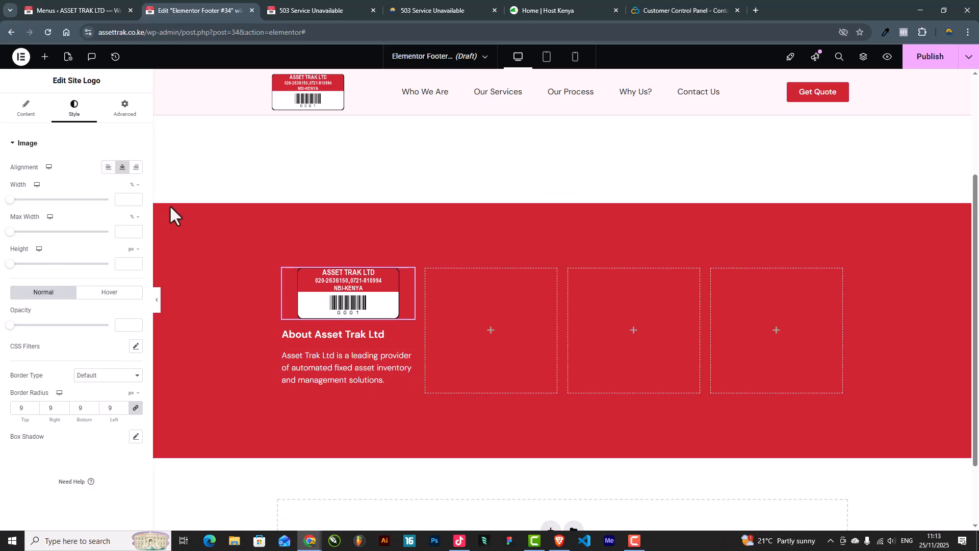
left_click(157, 303)
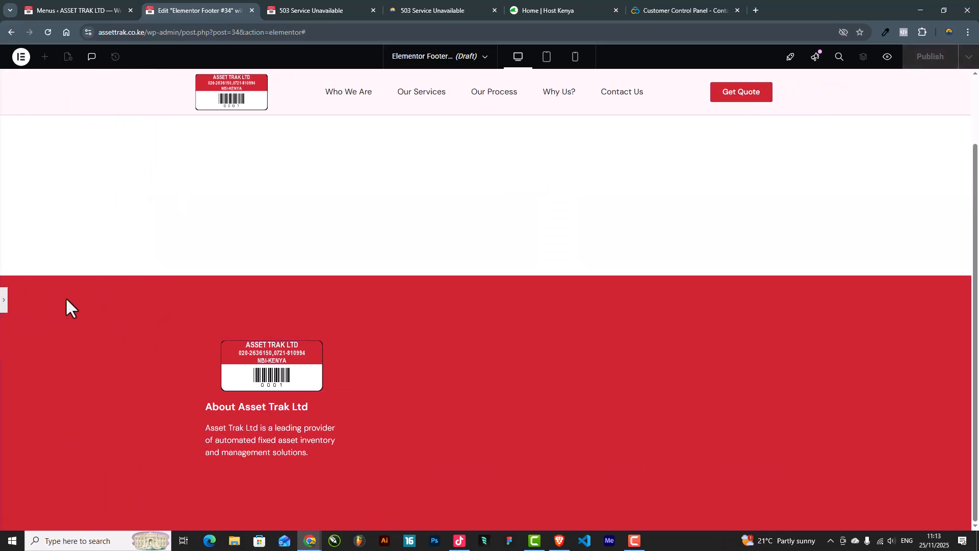
left_click(3, 301)
left_click(108, 167)
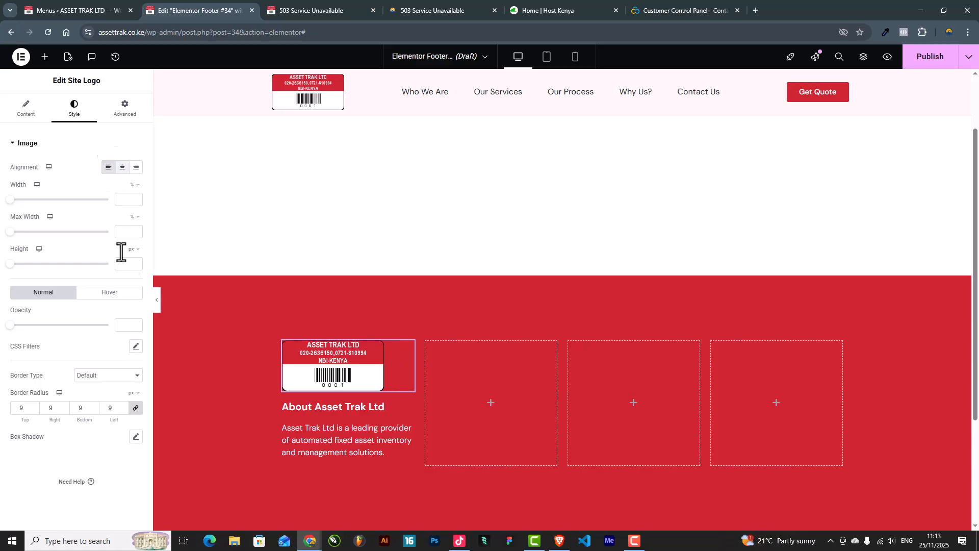
left_click(157, 303)
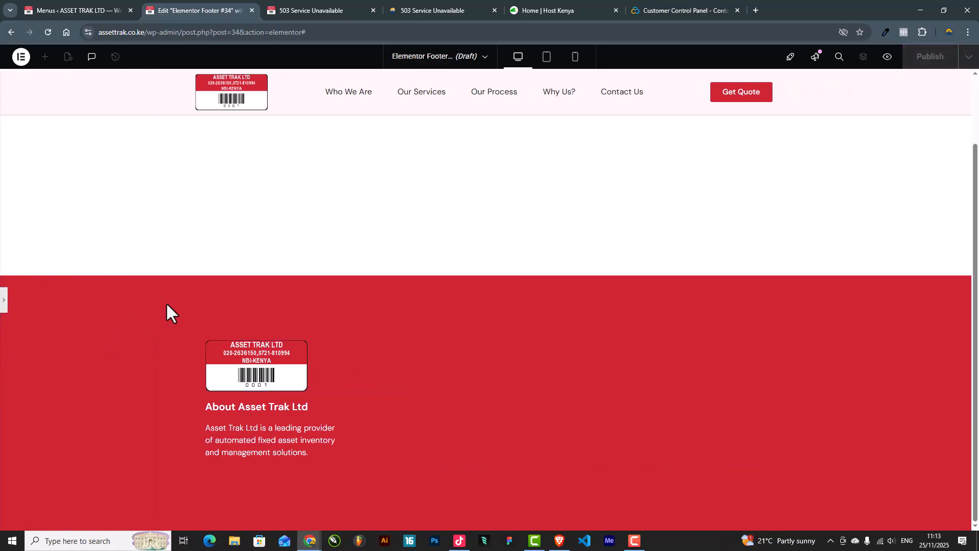
left_click(4, 303)
scroll(372, 316, "down", 3)
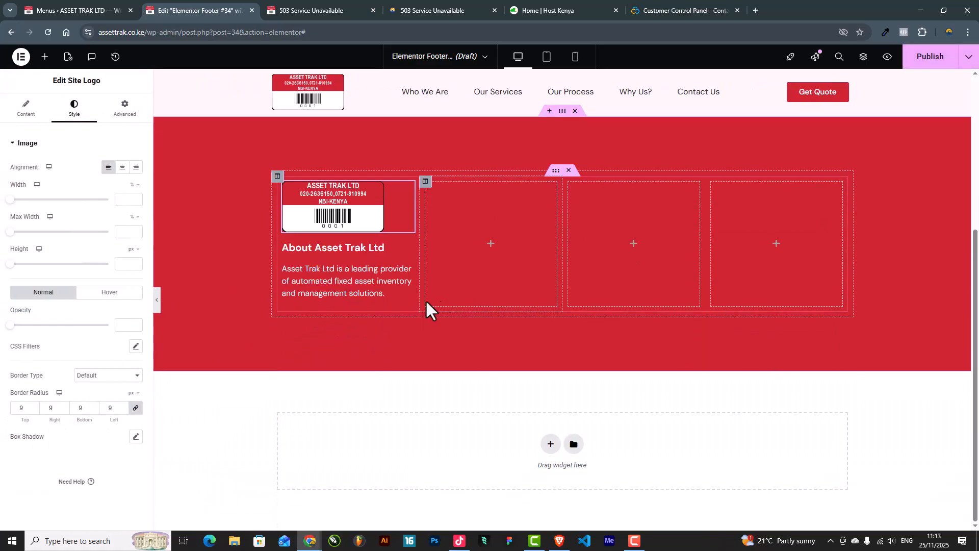
Step: Duplicate the About heading into column two and retitle it 'Our Services'
right_click(408, 250)
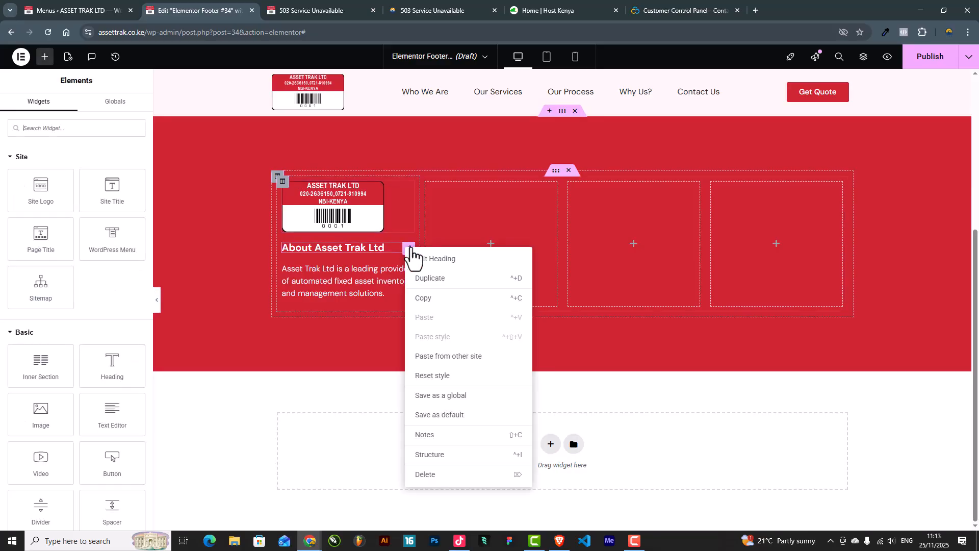
left_click(438, 291)
left_click_drag(406, 258, 499, 237)
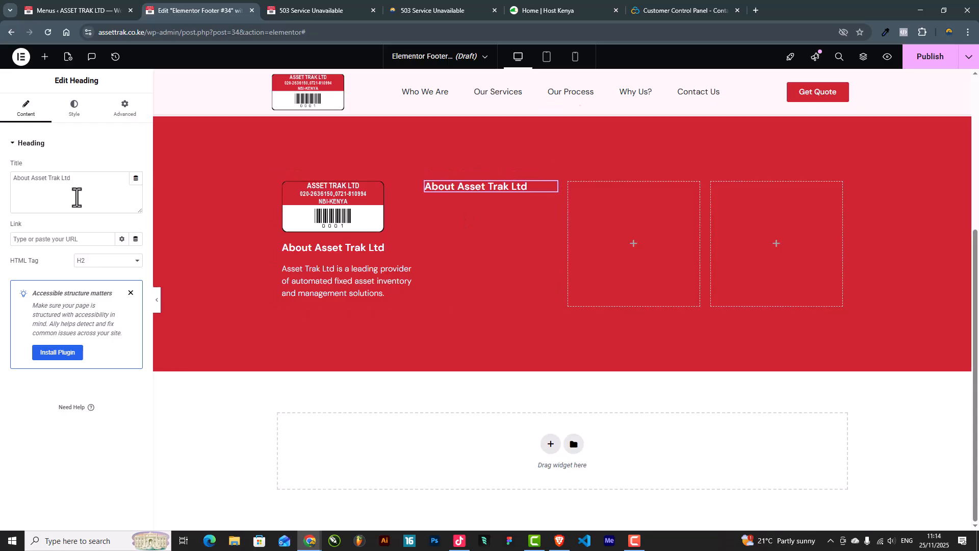
left_click_drag(74, 184, 2, 192)
type("Our Services")
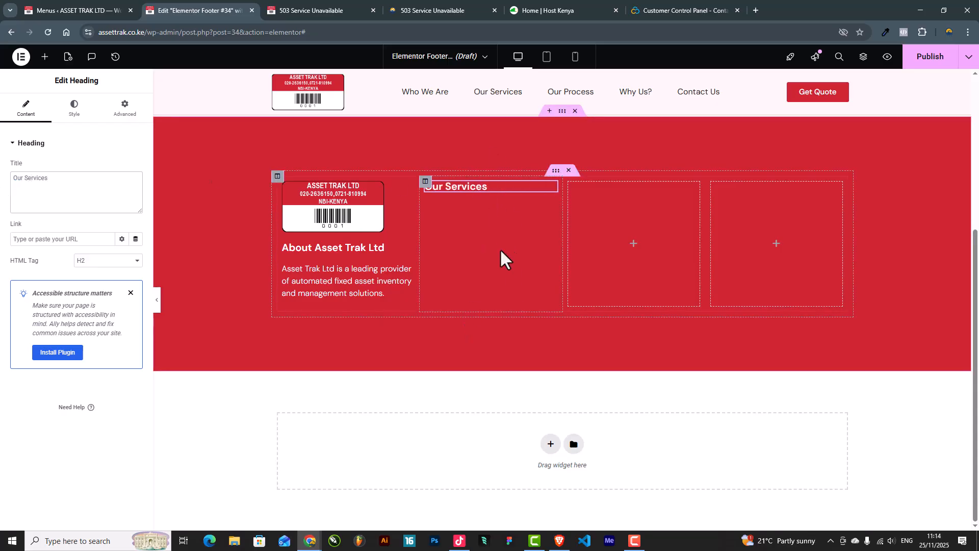
Step: Place an Icon List under Our Services, deleting a misplaced full-width copy
left_click(45, 57)
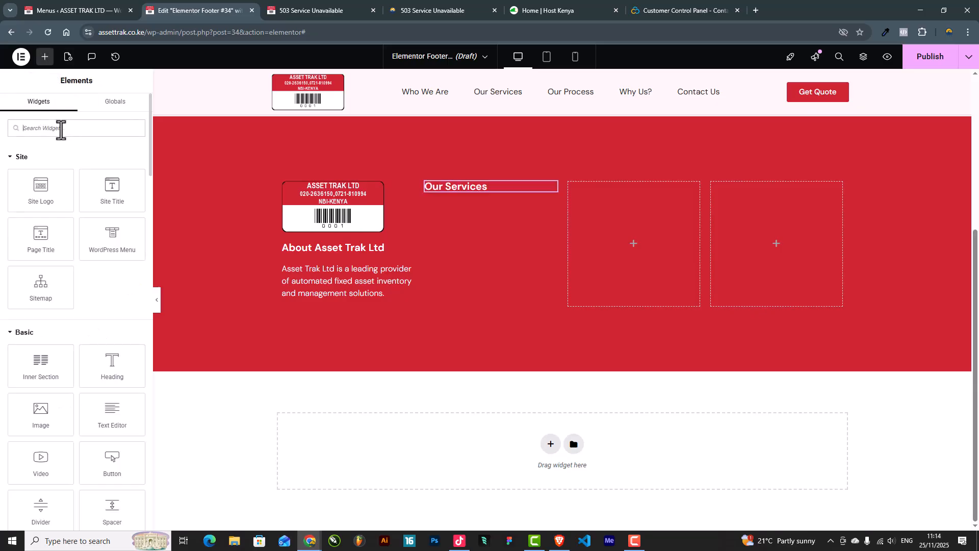
type("icon lis")
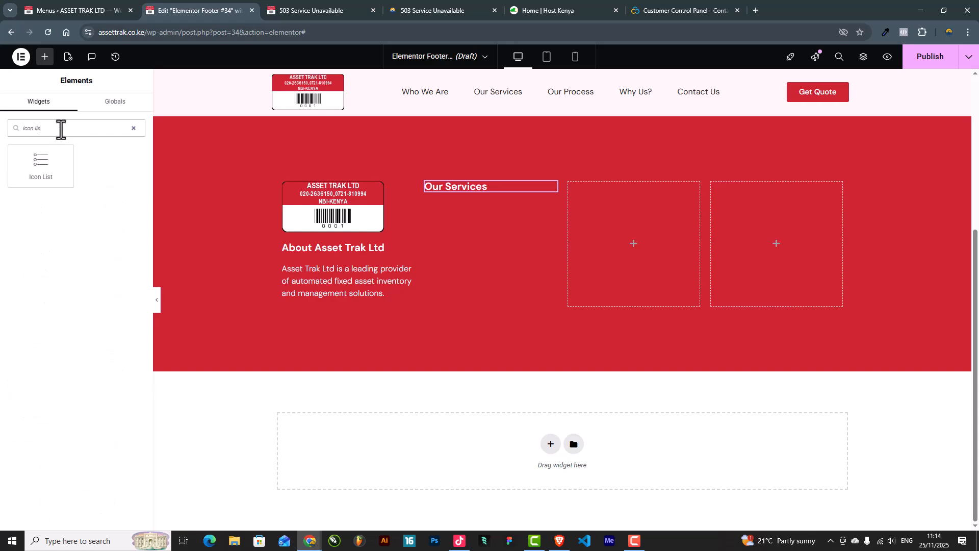
left_click_drag(36, 170, 456, 188)
right_click(488, 186)
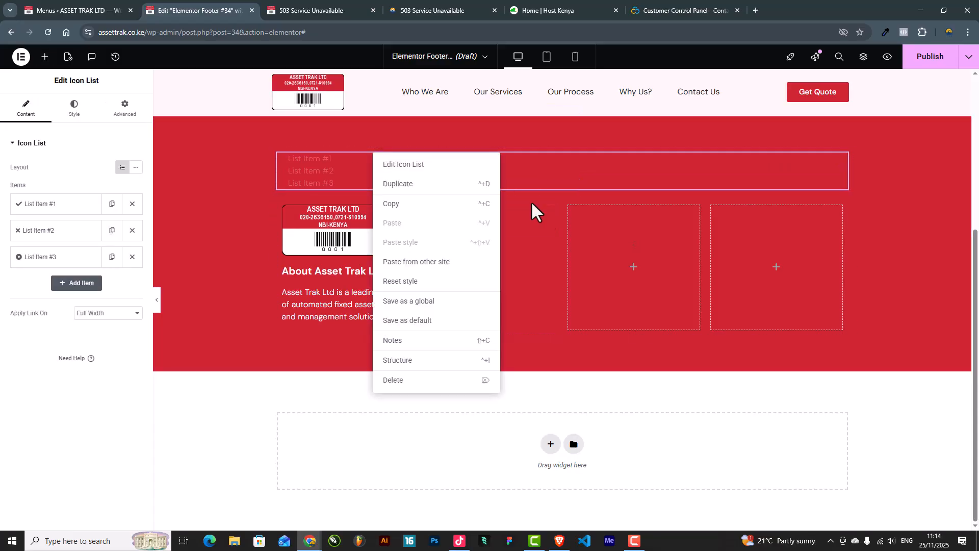
left_click(411, 383)
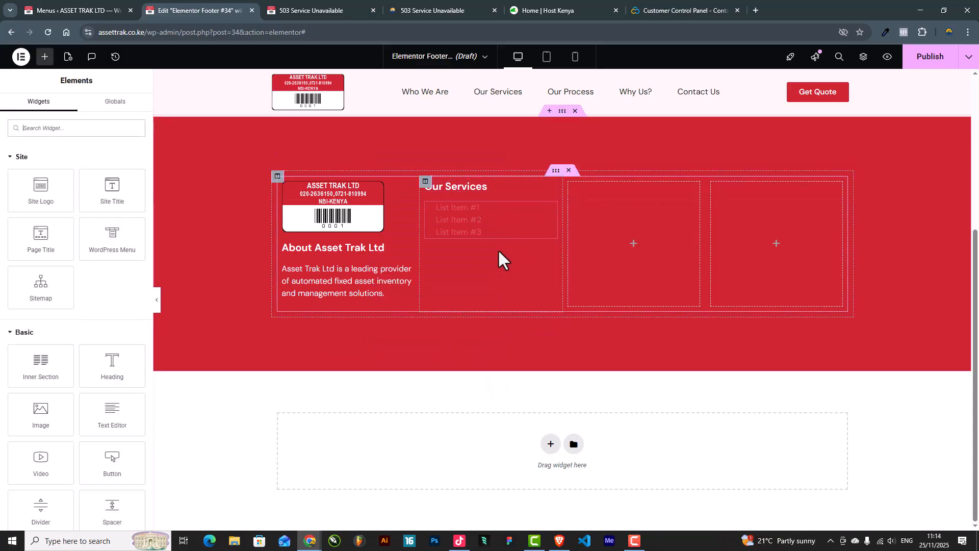
Step: Trim the icon list to one item and remove its check icon
left_click(549, 210)
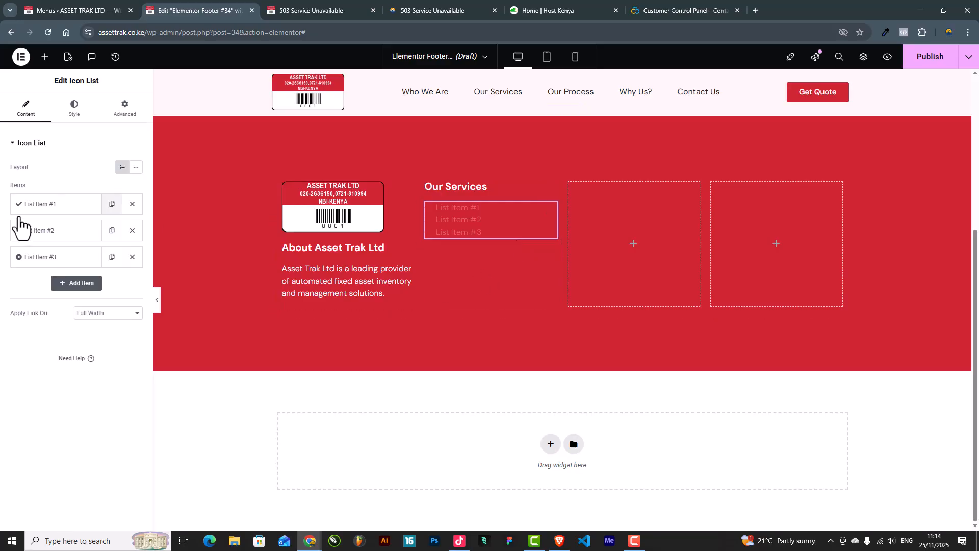
left_click(132, 256)
left_click(132, 230)
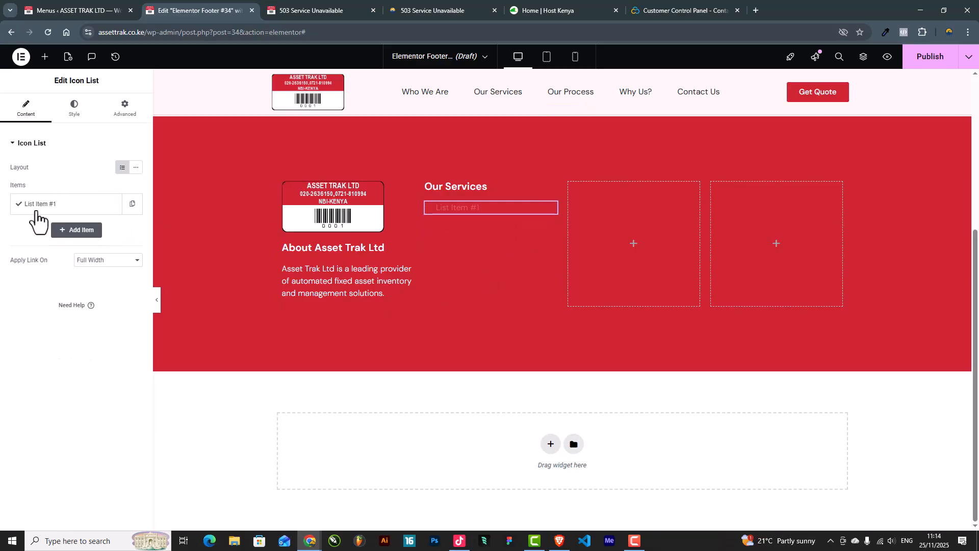
left_click(74, 108)
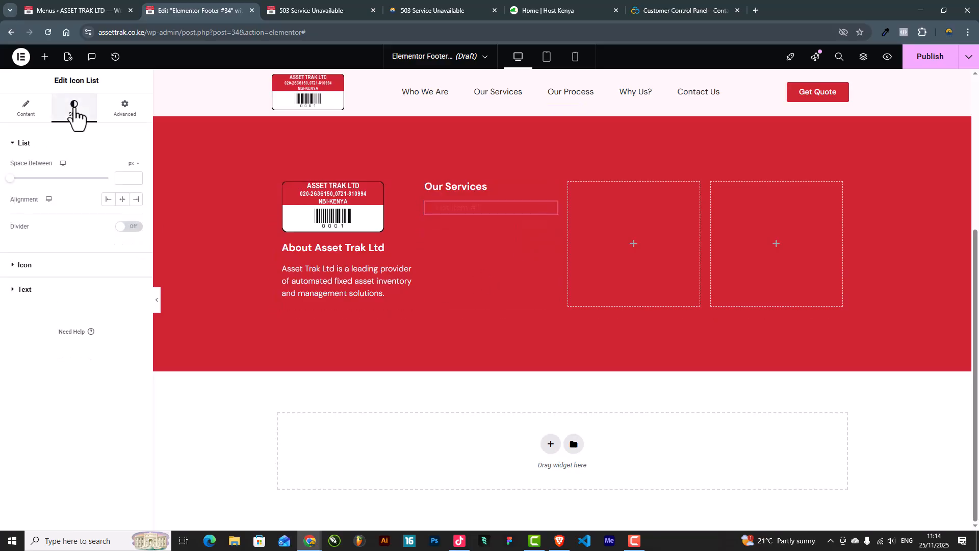
left_click(28, 114)
left_click(57, 209)
left_click(130, 273)
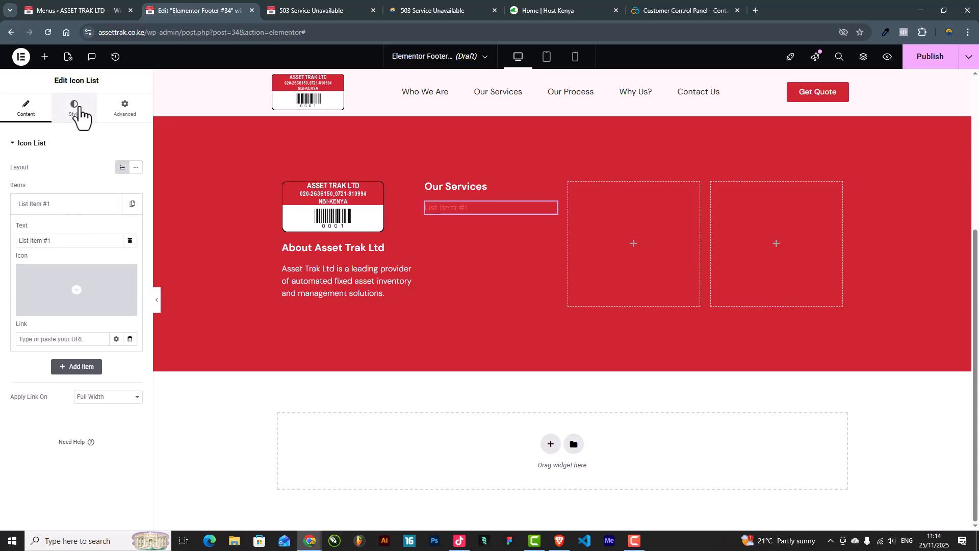
Step: Set the list text color to white and its font weight to 400 (Normal)
left_click(75, 110)
left_click(44, 289)
left_click(136, 280)
left_click_drag(80, 338, 38, 291)
left_click(38, 291)
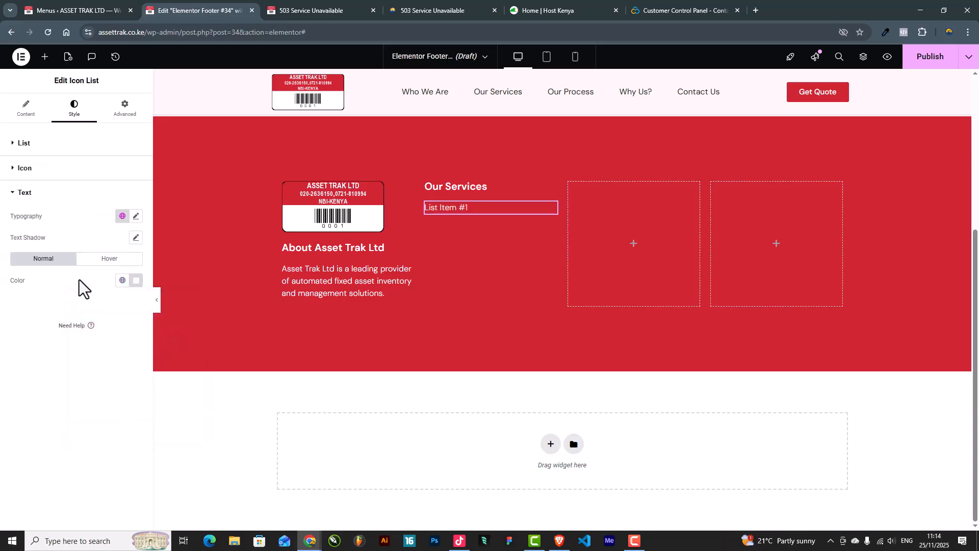
left_click(135, 217)
left_click(107, 317)
left_click(98, 368)
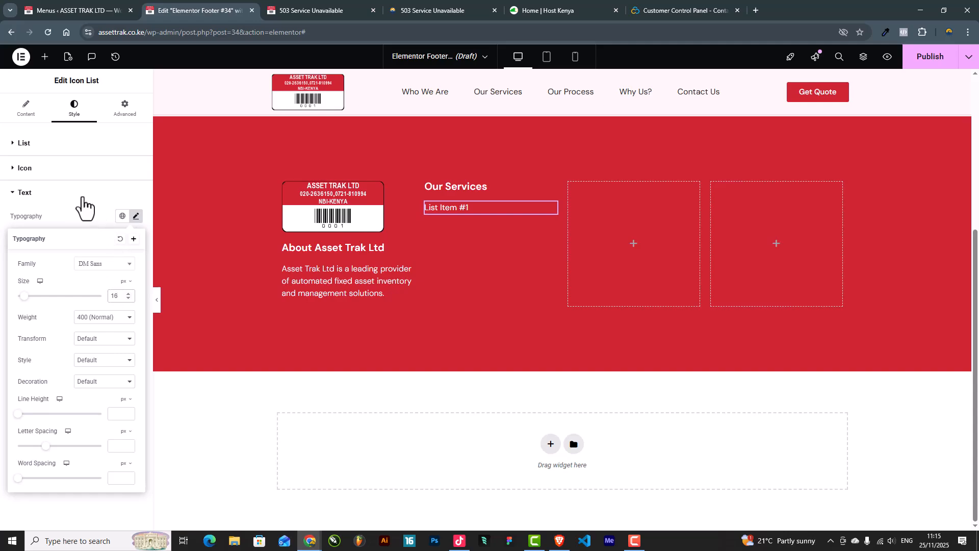
left_click(76, 194)
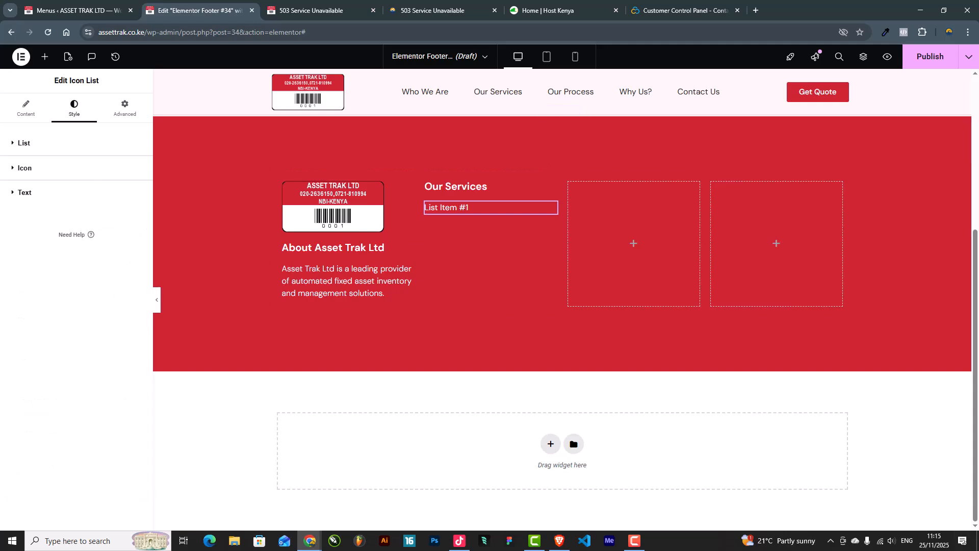
left_click(559, 541)
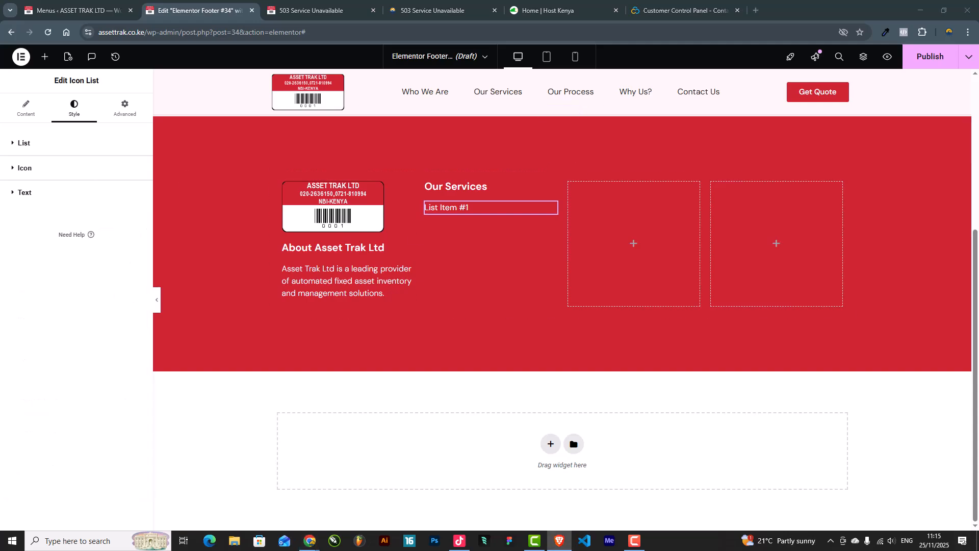
Step: Rename the first list item to 'Fixed Asset Register Automation' and duplicate it
left_click(23, 108)
left_click(77, 205)
left_click_drag(83, 240, 3, 245)
left_click_drag(83, 242, 1, 250)
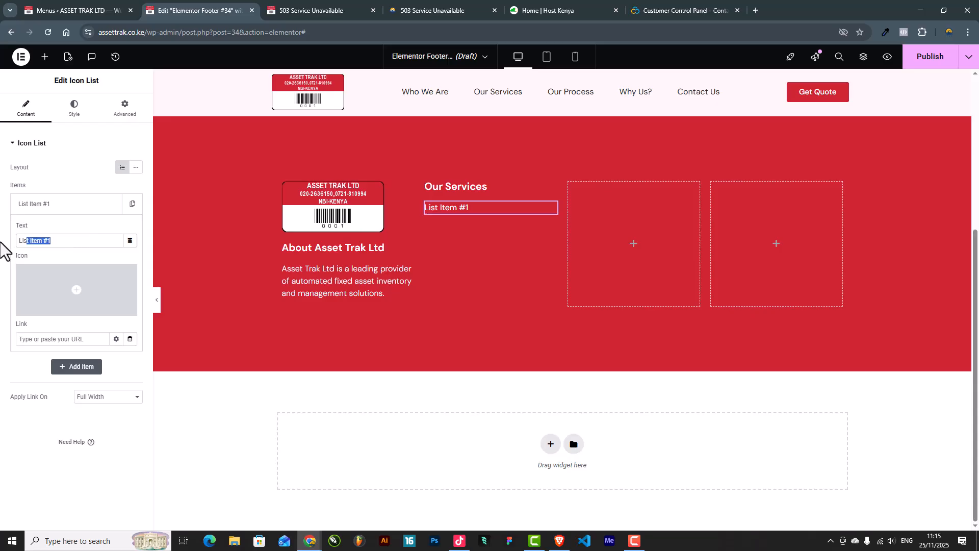
type("Fixed Asset Register Automation")
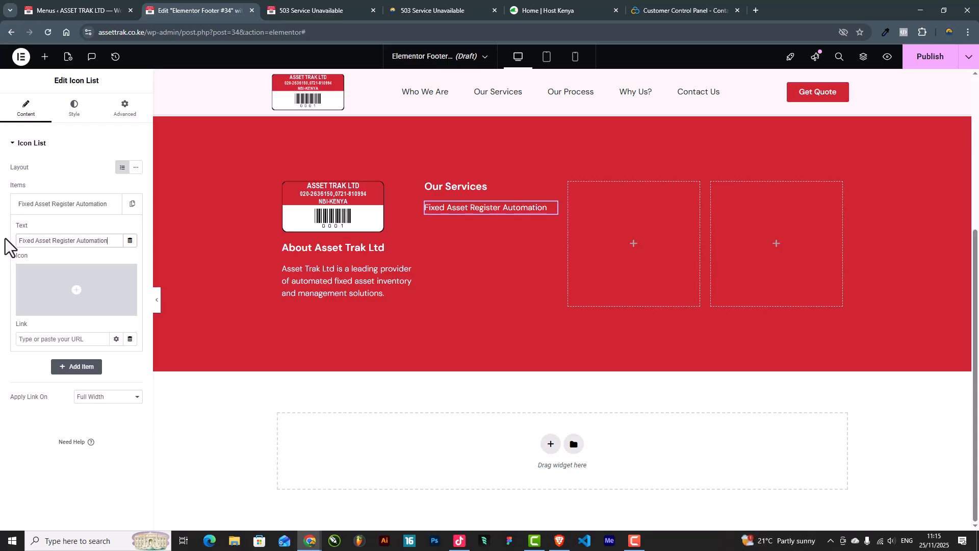
left_click(50, 209)
left_click(132, 205)
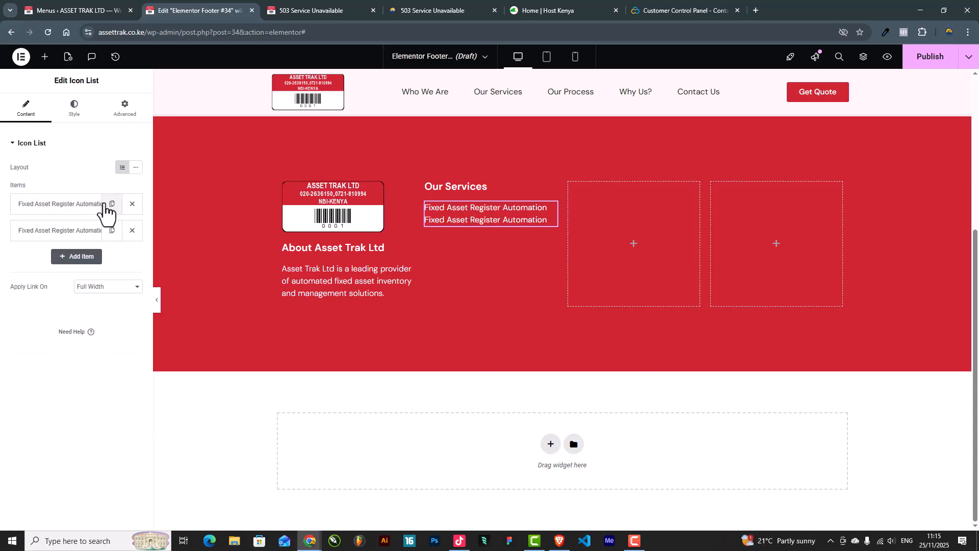
key("alt+Tab")
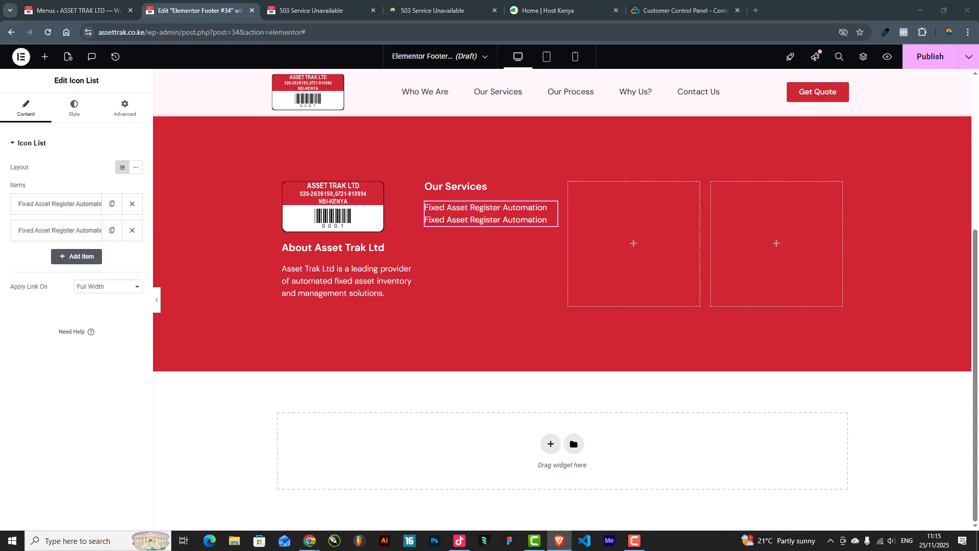
Step: Add items 'Asset Tagging & Labeling' and 'Asset Verification & Reconciliation'
left_click(66, 232)
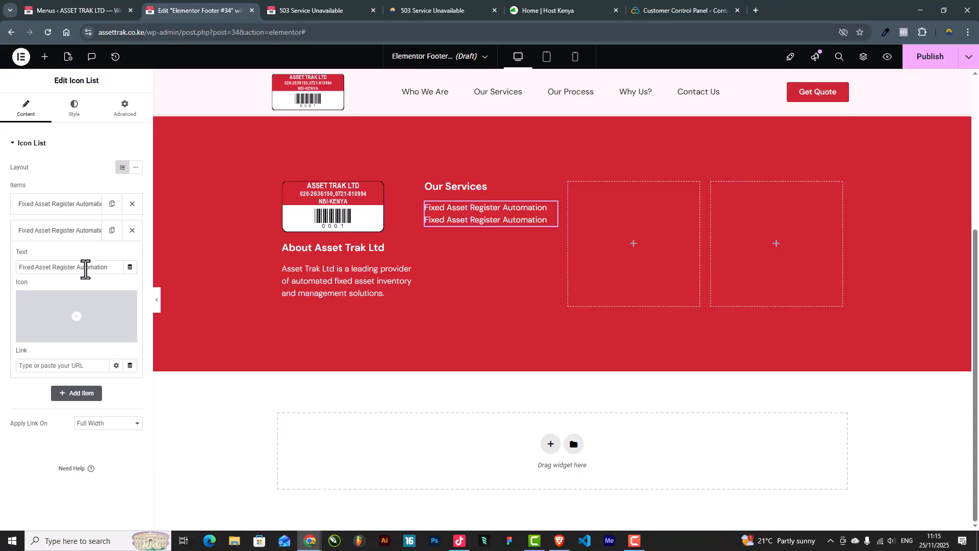
triple_click(86, 267)
type("Asset Tagging & Labeling")
left_click(77, 230)
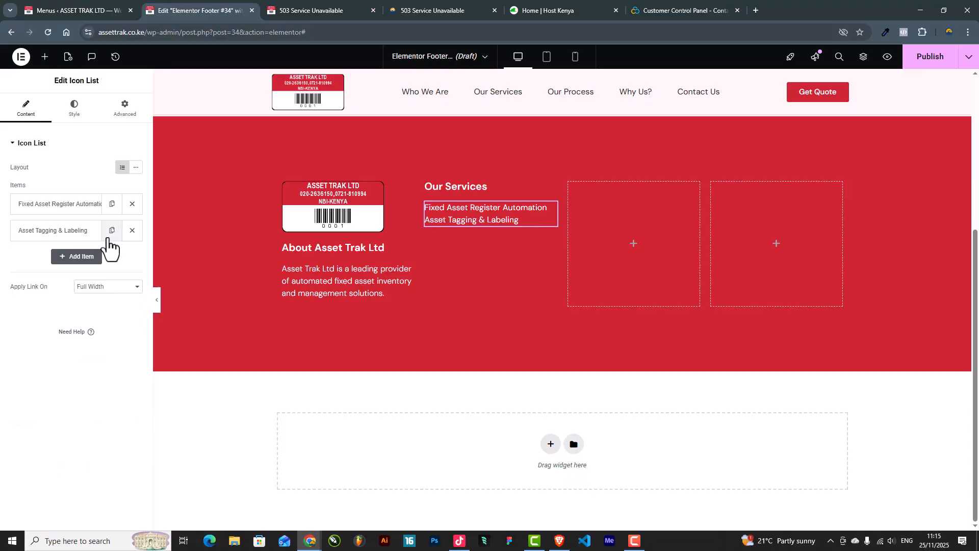
left_click(112, 230)
left_click(80, 257)
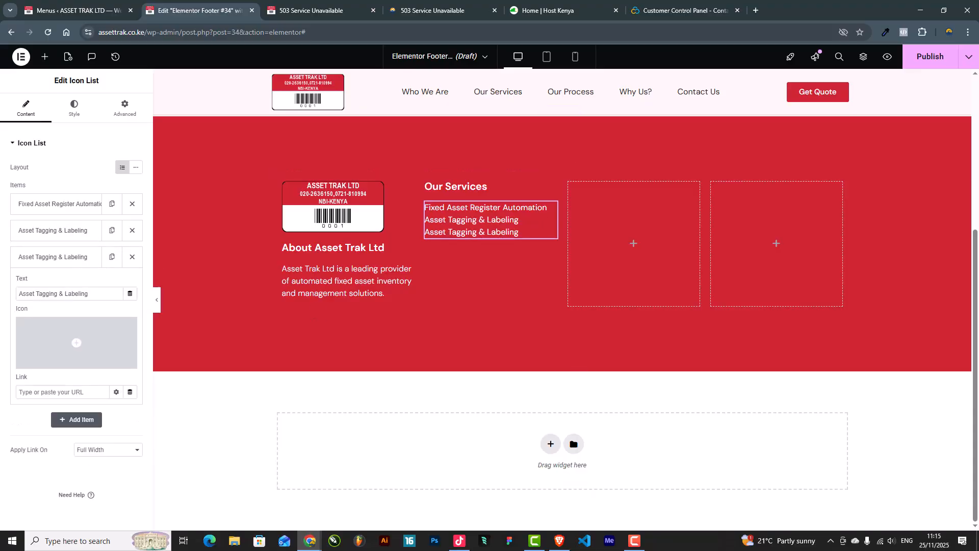
key("alt+Tab")
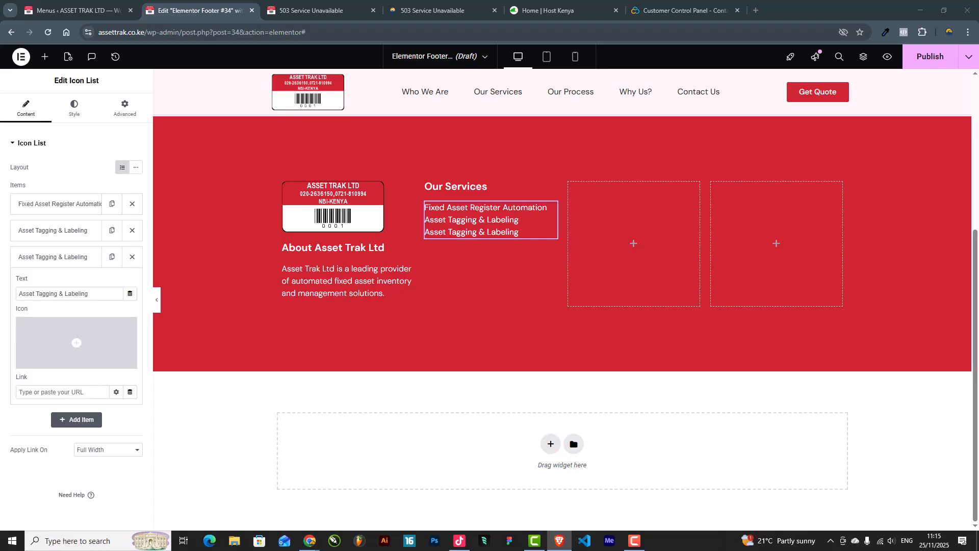
left_click(98, 299)
triple_click(97, 299)
type("Asset Verification & Reconciliation")
left_click(54, 257)
left_click(112, 256)
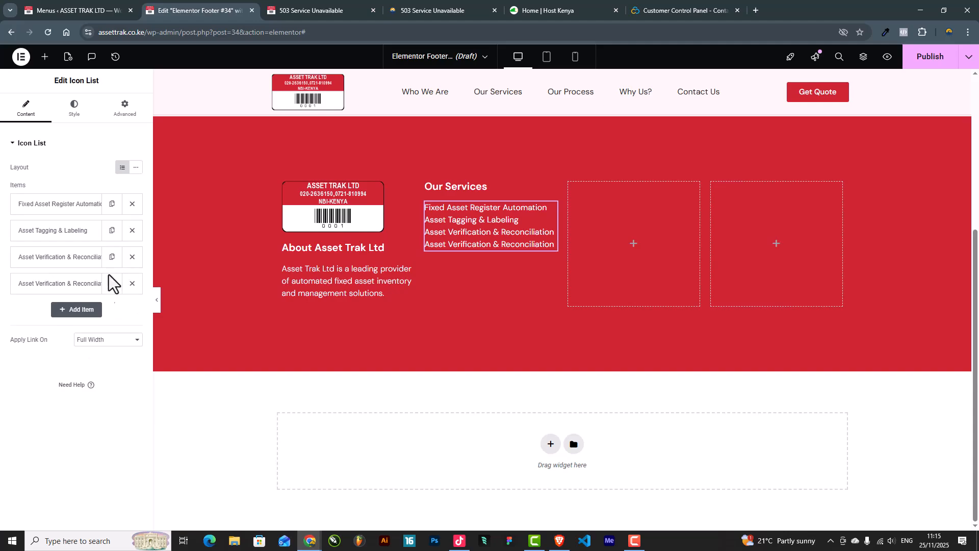
Step: Add items 'Asset Management Software Deployment' and 'Training & Implementation'
left_click(55, 284)
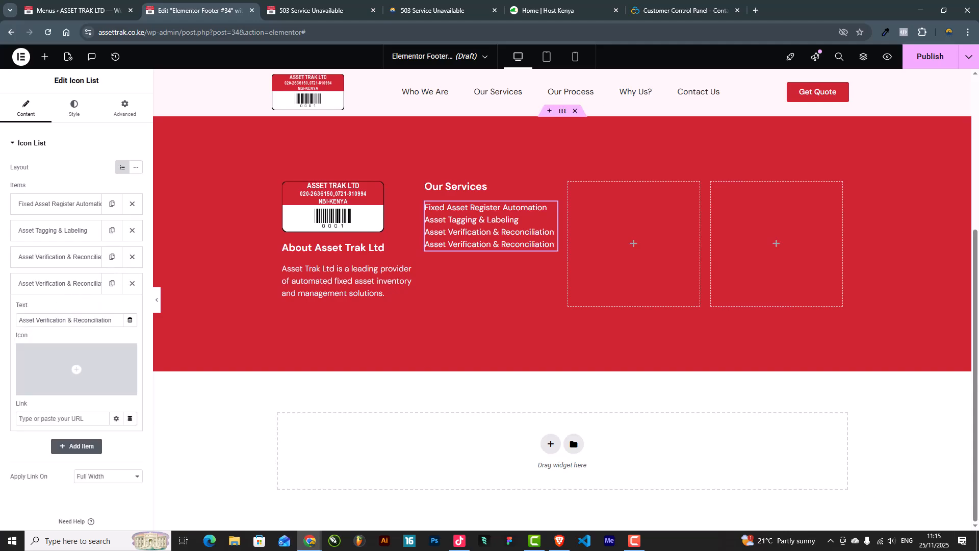
key("alt+Tab")
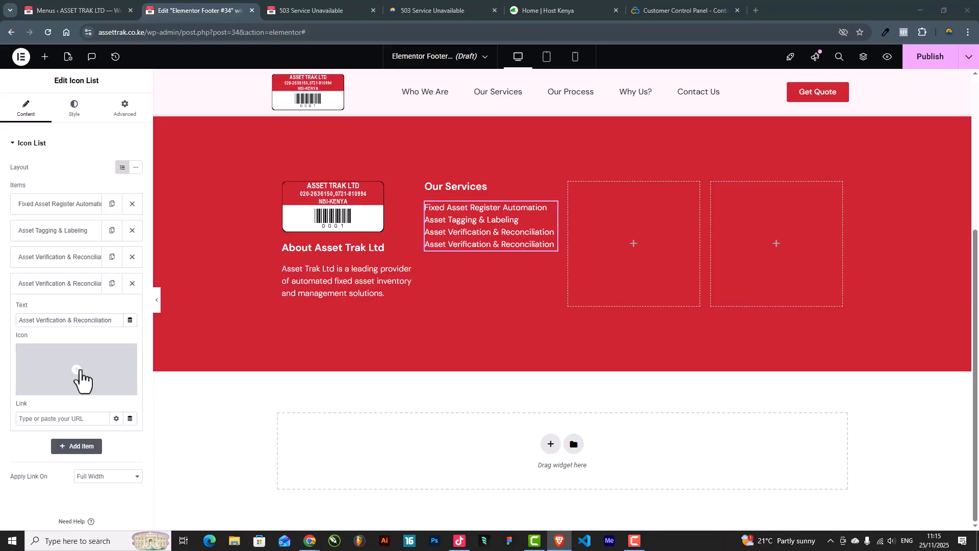
left_click(80, 325)
key("ctrl+a")
type("Asset Management Software Deployment")
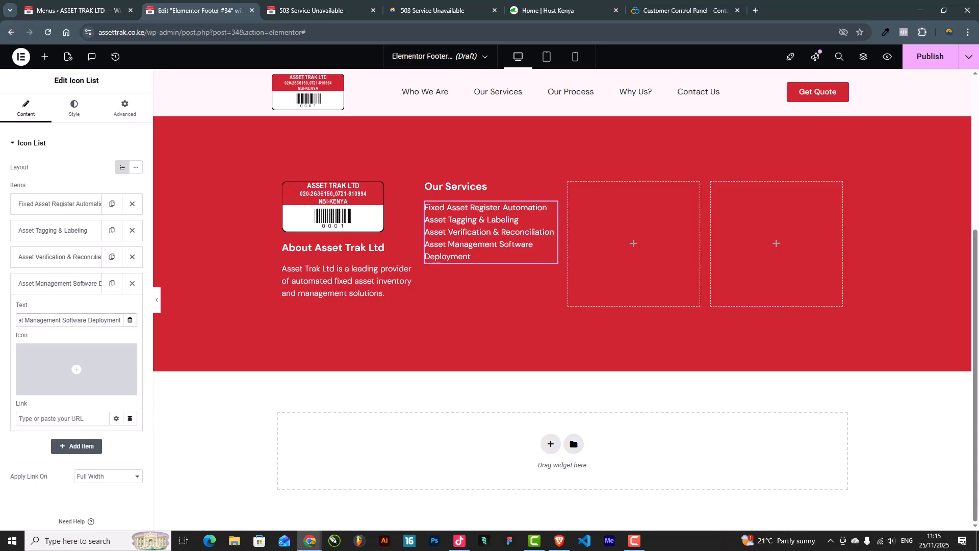
key("alt+Tab")
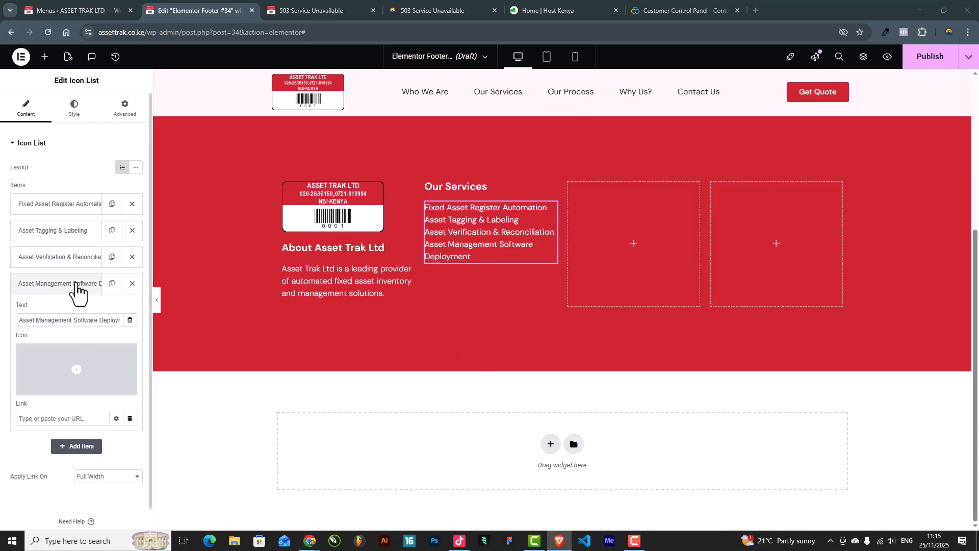
left_click(75, 284)
left_click(112, 283)
left_click(44, 310)
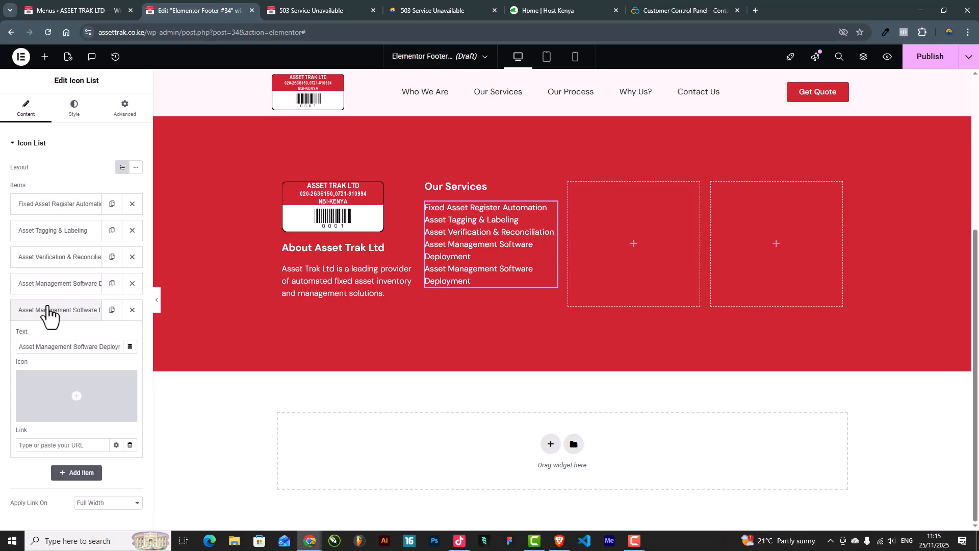
triple_click(62, 346)
type("Training & Implementation")
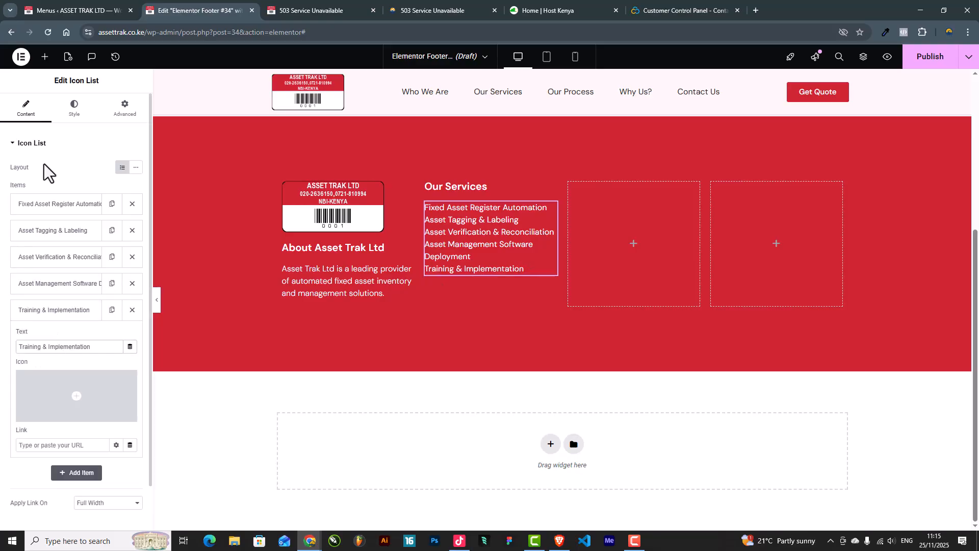
left_click(72, 117)
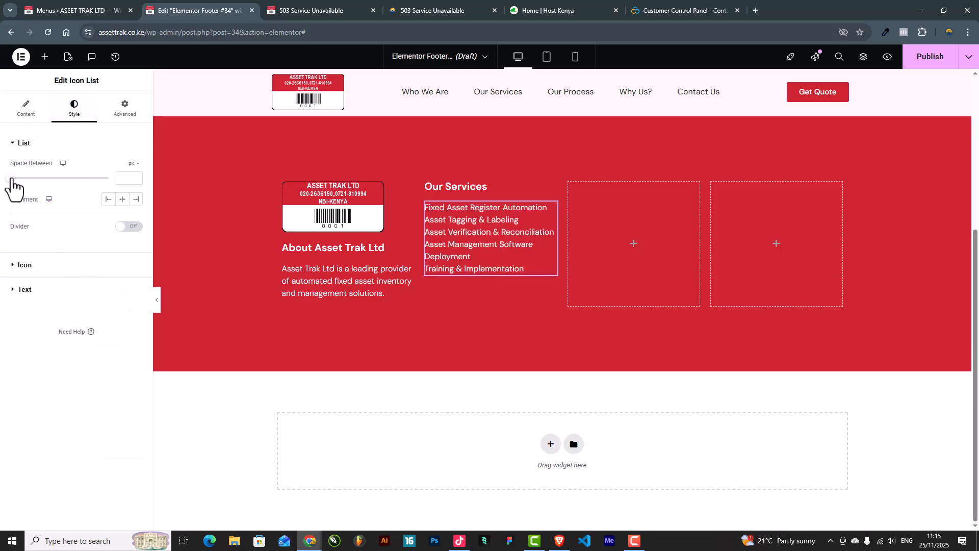
Step: Space the list items 12 px apart and set the section's top and bottom padding to 0
left_click_drag(9, 180, 33, 182)
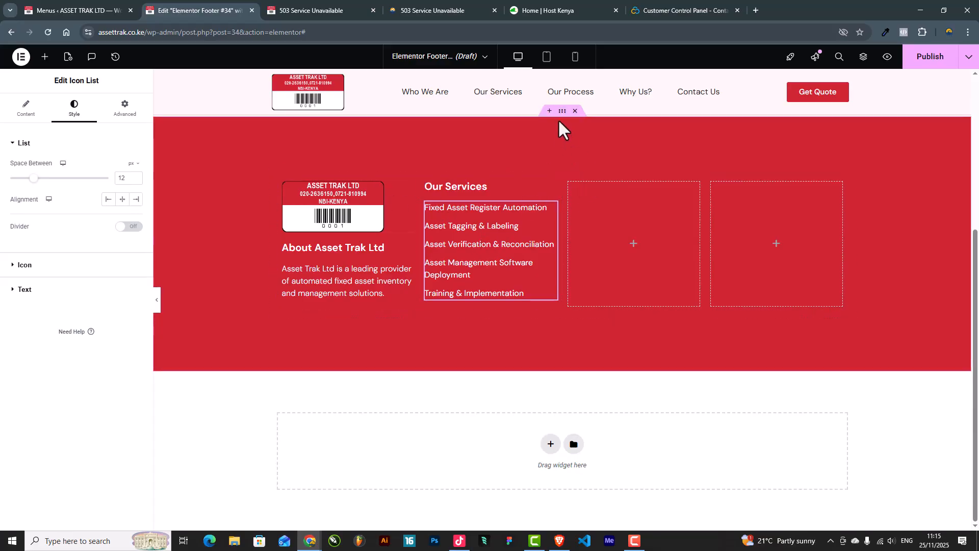
left_click(562, 112)
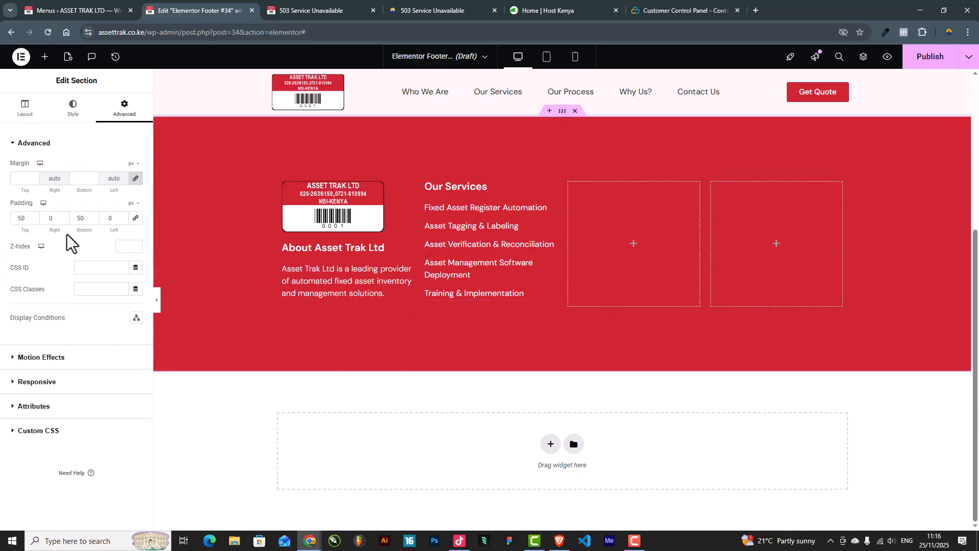
left_click_drag(88, 217, 43, 219)
type("0")
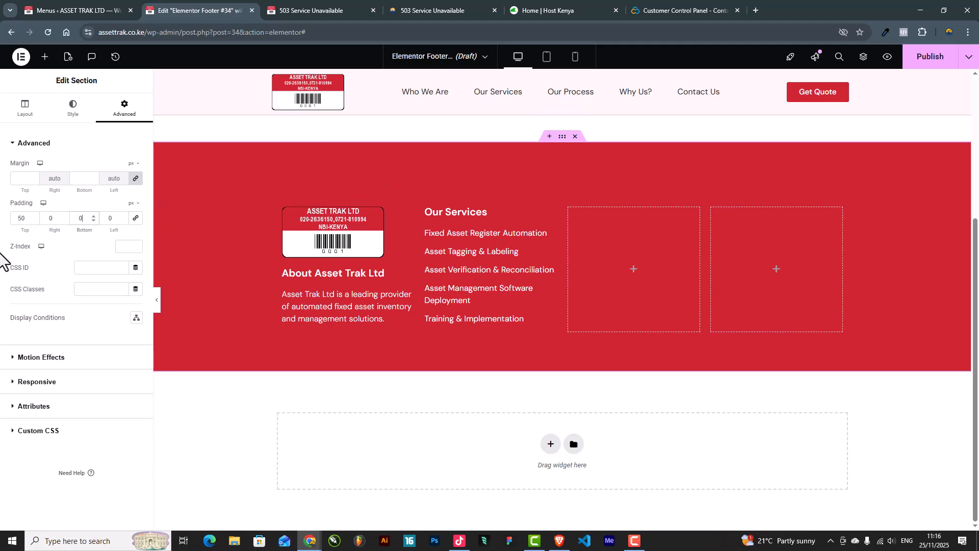
double_click(28, 220)
type("0")
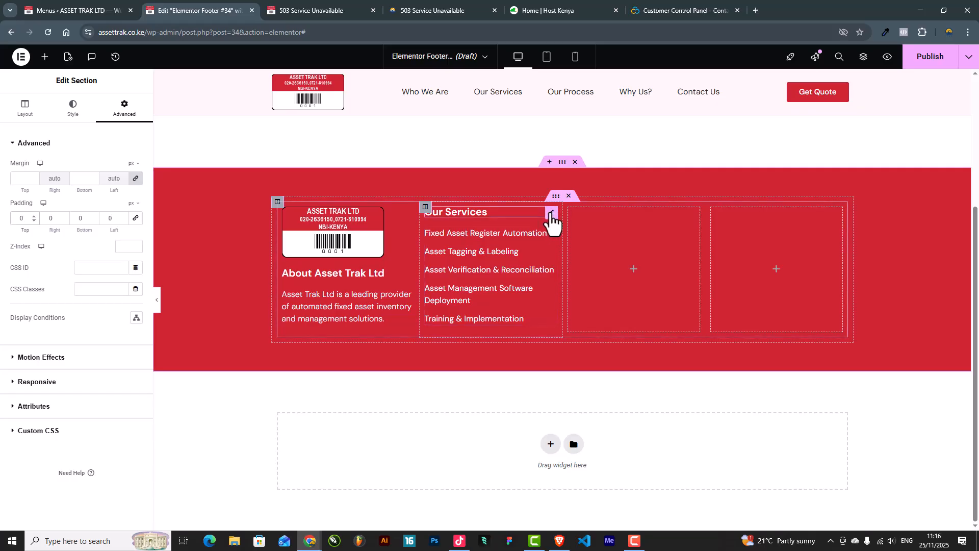
Step: Duplicate the Our Services heading into the third column
right_click(551, 213)
left_click(575, 240)
left_click_drag(555, 210, 607, 232)
Step: Retitle the copied third-column heading to 'Quick Links'
left_click_drag(51, 178, 4, 176)
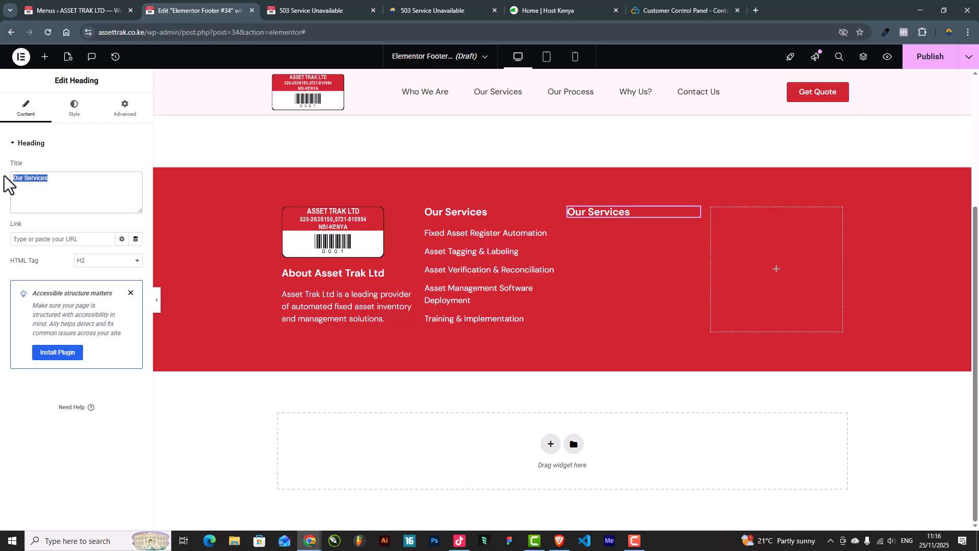
type("Quick Links")
Step: Drop a WordPress Menu widget under Quick Links and delete the stray full-width menu row
left_click(45, 57)
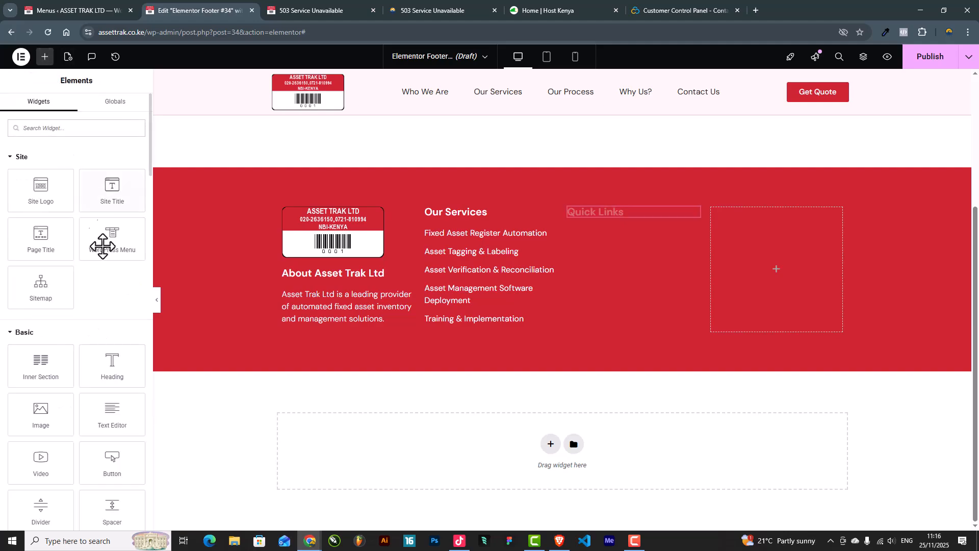
left_click_drag(112, 248, 606, 213)
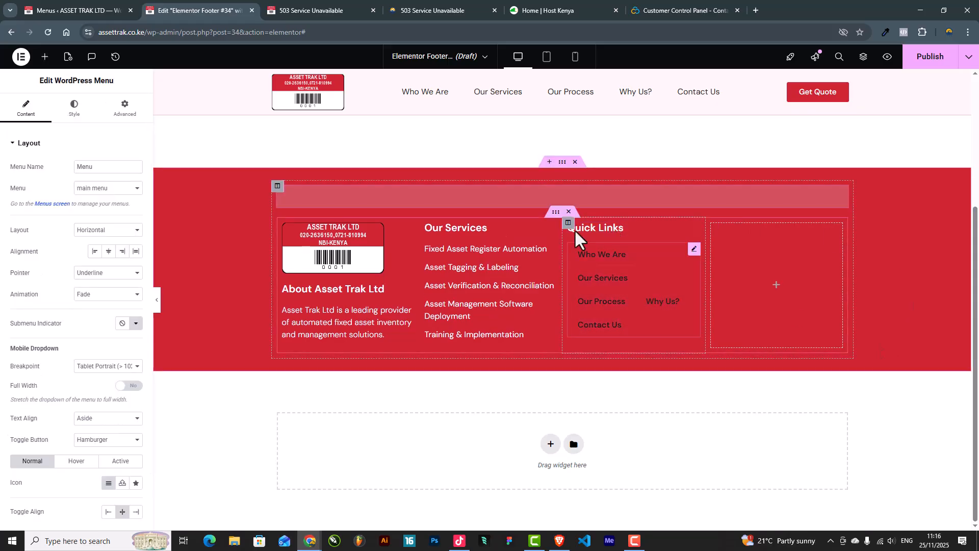
right_click(843, 190)
left_click(866, 415)
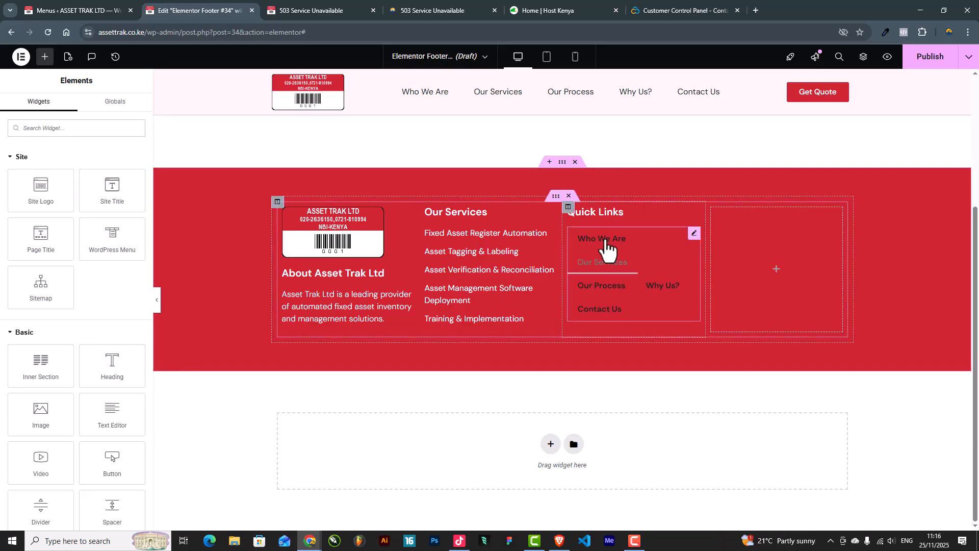
left_click(694, 234)
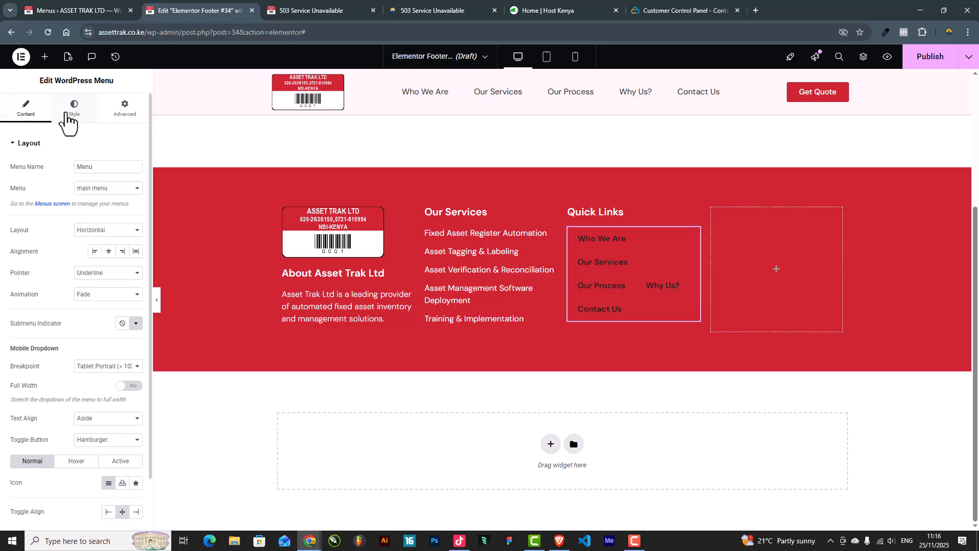
Step: Make the Quick Links menu vertical with font weight 400 (Normal)
left_click(84, 232)
left_click(93, 255)
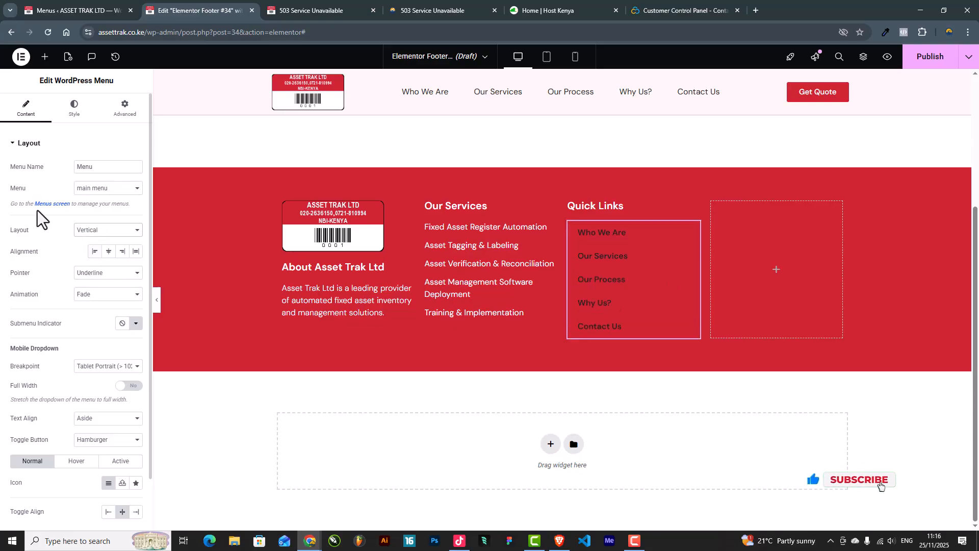
left_click(74, 108)
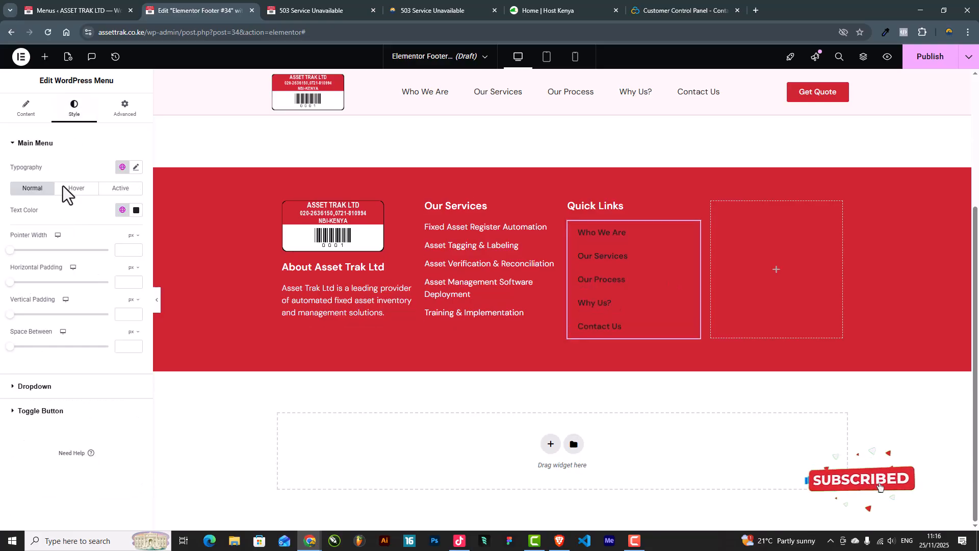
left_click(136, 167)
left_click(92, 270)
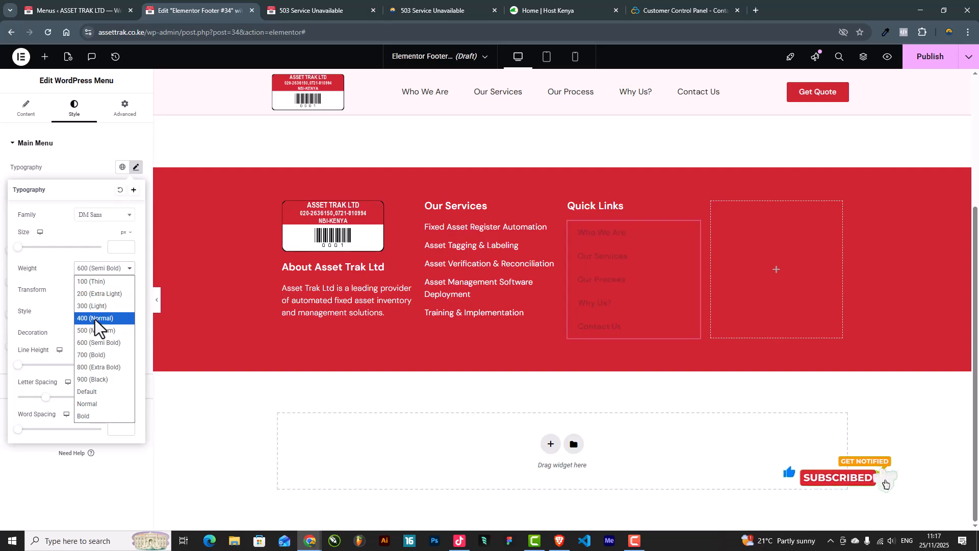
left_click(95, 319)
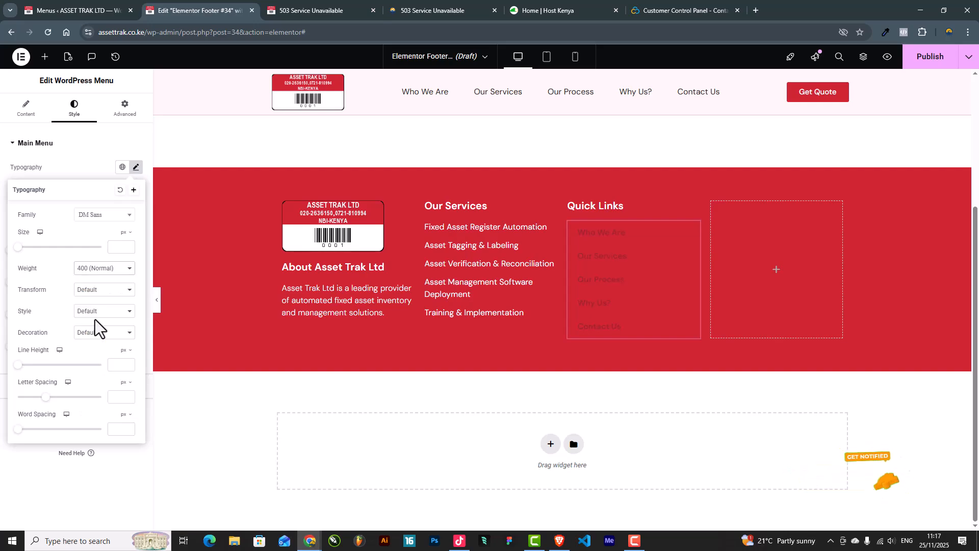
left_click(71, 176)
Step: Set the menu text colour to white (#FFFFFF) and vertical padding to 10 px
left_click(136, 211)
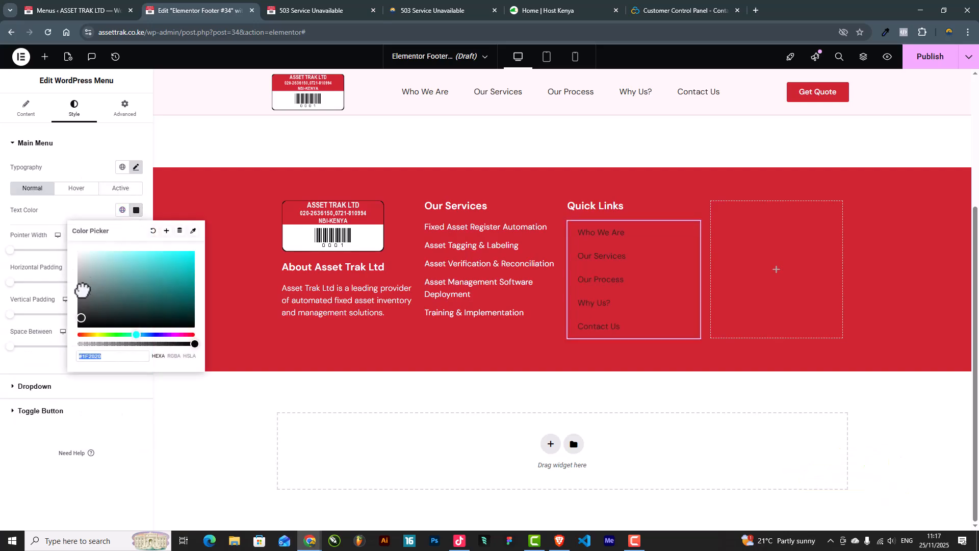
left_click_drag(79, 282, 65, 223)
left_click(60, 215)
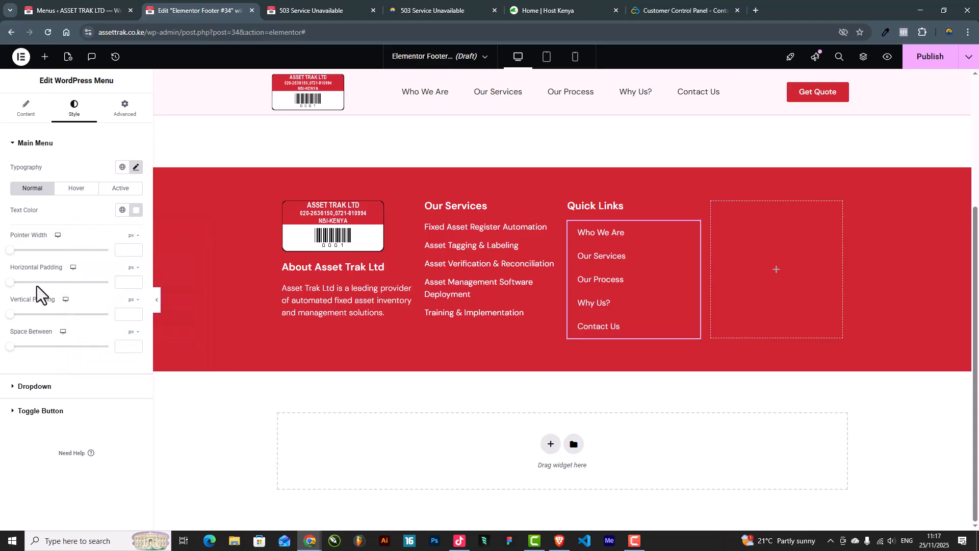
left_click_drag(9, 314, 29, 317)
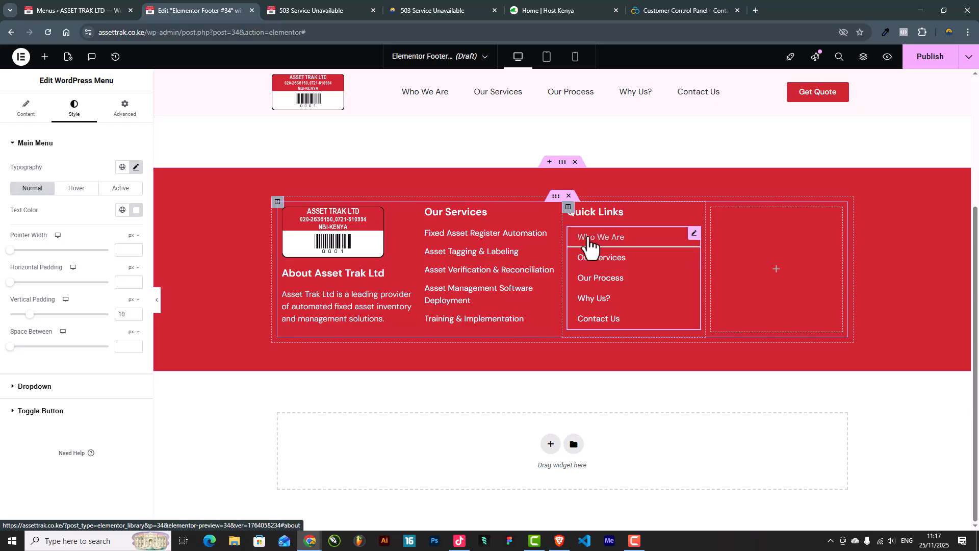
Step: Set the menu's hover pointer to None instead of Underline
left_click(26, 108)
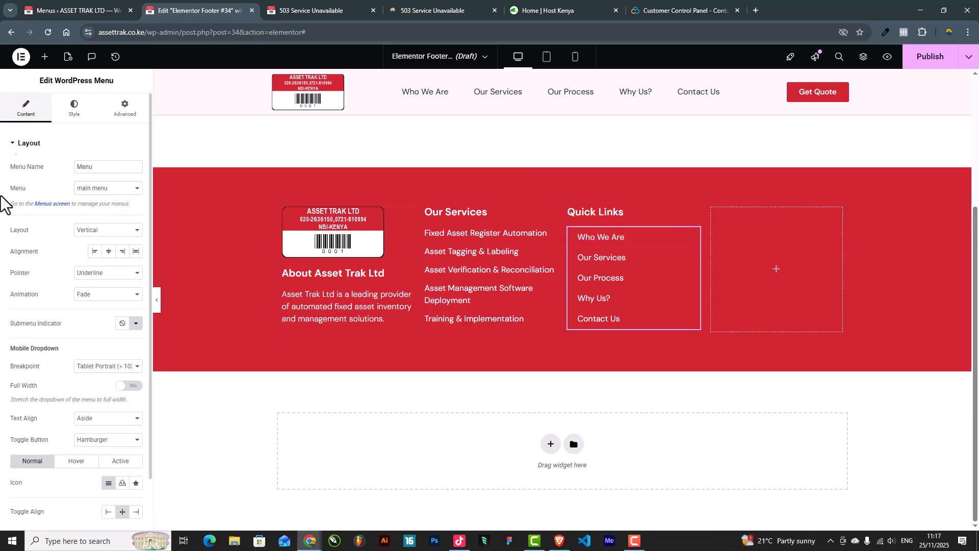
scroll(44, 373, "down", 1)
scroll(39, 374, "up", 1)
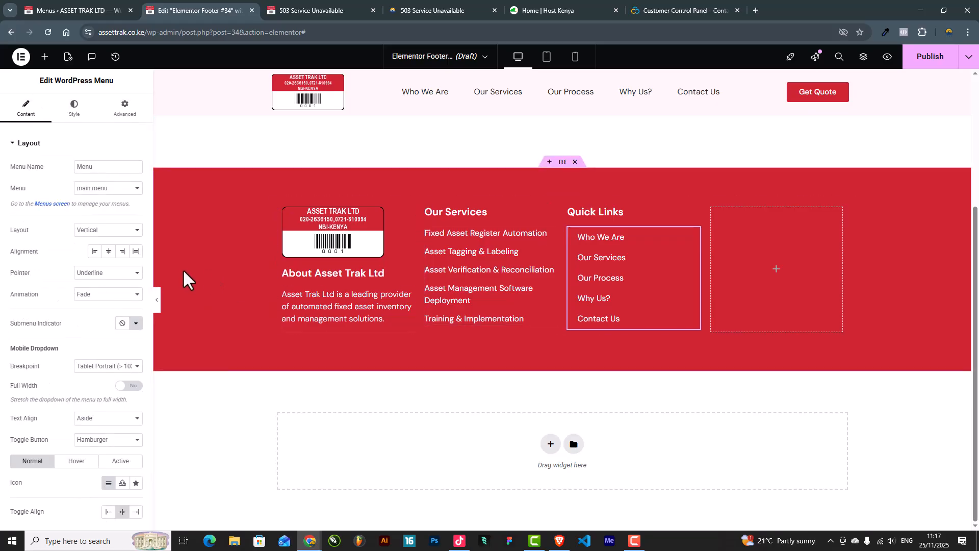
left_click(97, 274)
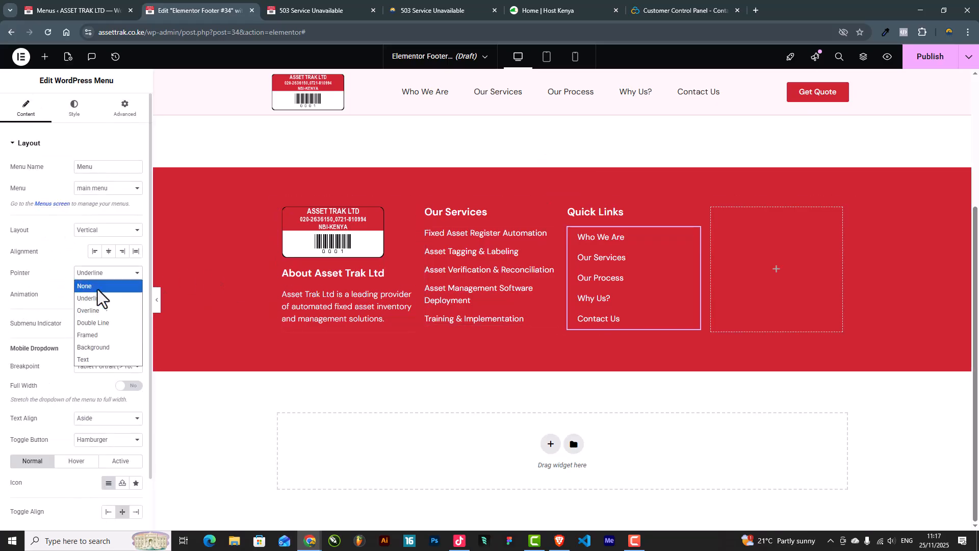
left_click(94, 284)
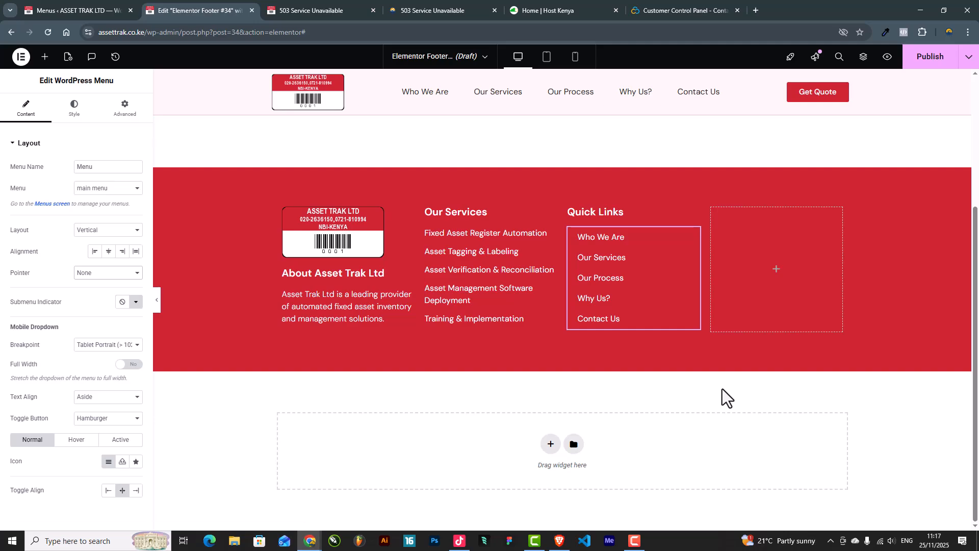
Step: Duplicate the Quick Links heading into the empty right column and retitle it 'Contact Us'
right_click(694, 215)
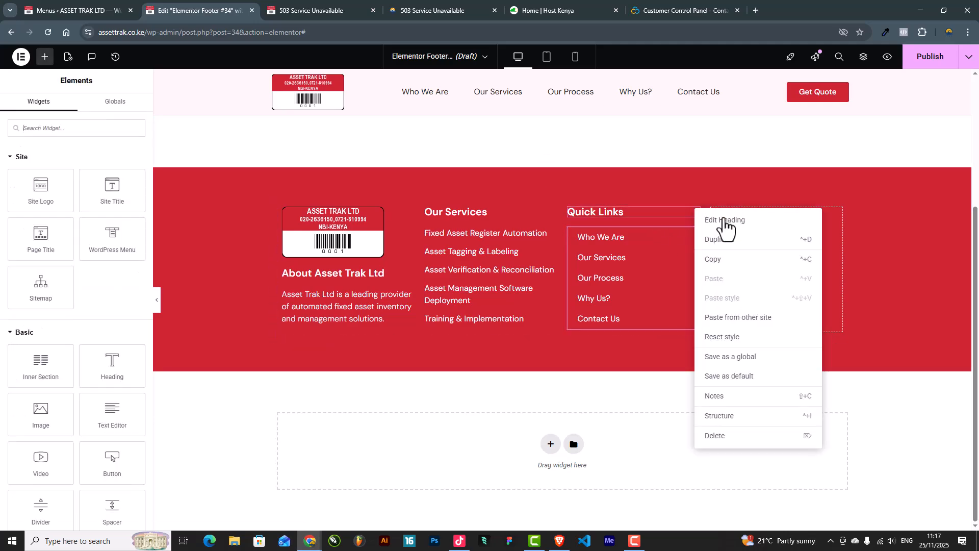
left_click(730, 248)
left_click_drag(695, 225, 771, 244)
triple_click(67, 178)
type("Contact Us")
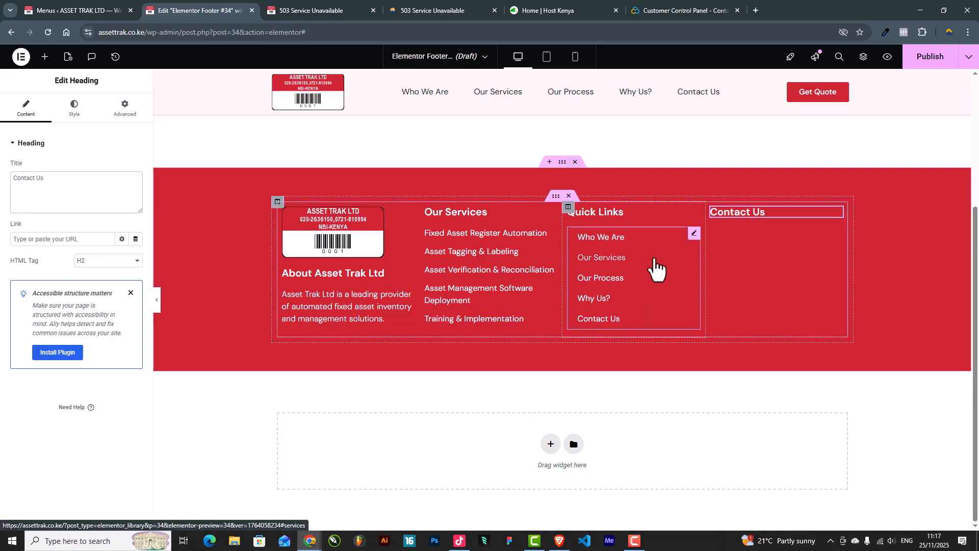
left_click(45, 57)
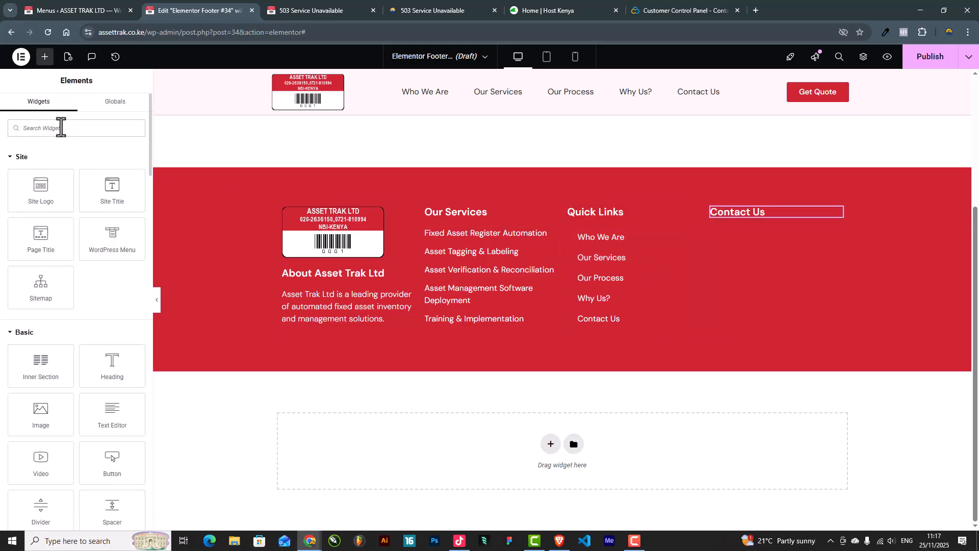
Step: Duplicate the Our Services icon list and move the copy under Contact Us
right_click(551, 236)
left_click(573, 274)
left_click_drag(533, 241, 764, 225)
Step: Delete all but the first item of the copied list and open its icon library
left_click(26, 108)
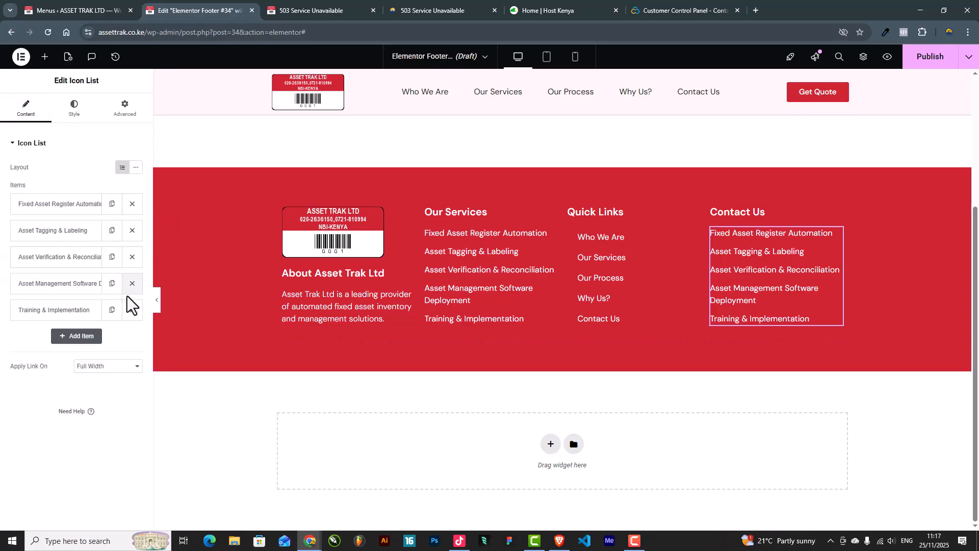
left_click(131, 282)
left_click(133, 279)
left_click(133, 256)
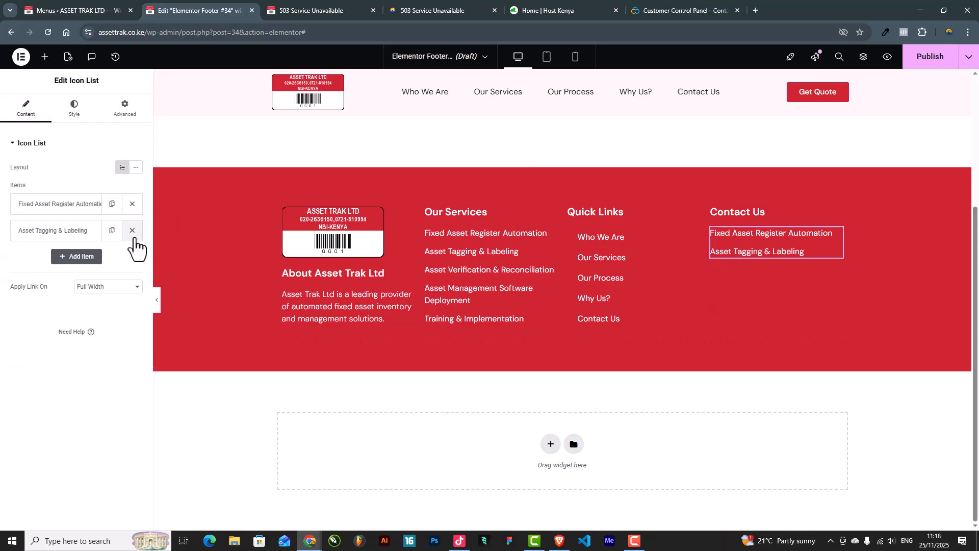
left_click(133, 234)
left_click(50, 204)
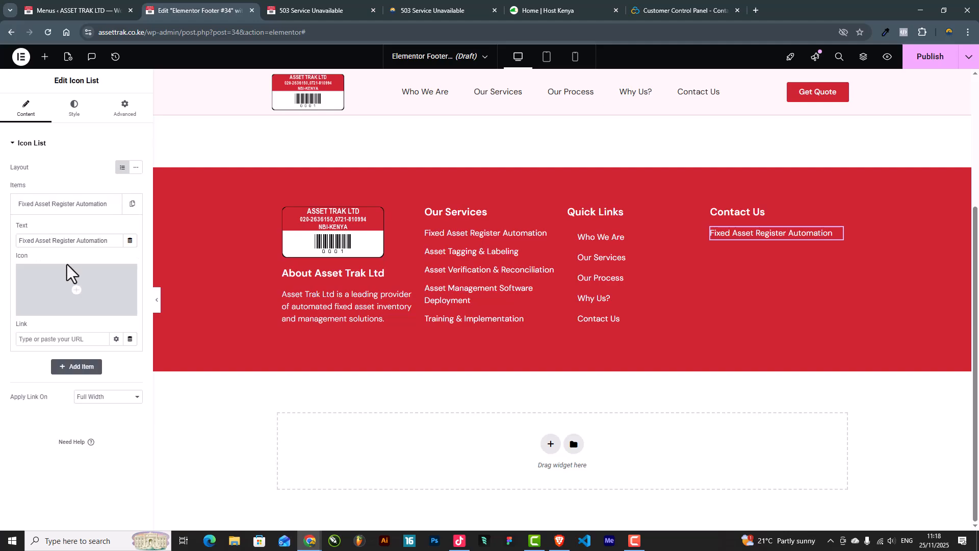
left_click(65, 288)
left_click(454, 134)
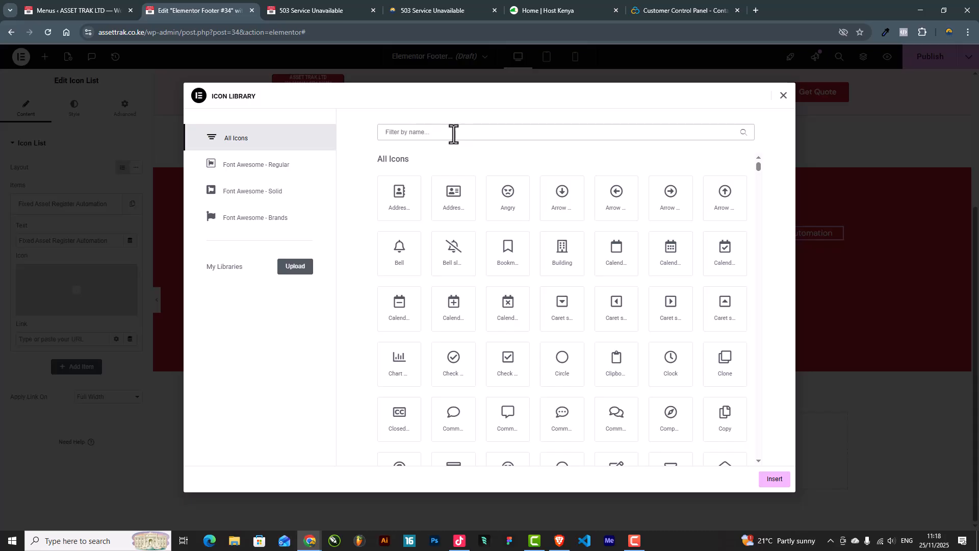
Step: Search 'Phon' in the icon library and insert the phone icon for the item
type("Phon")
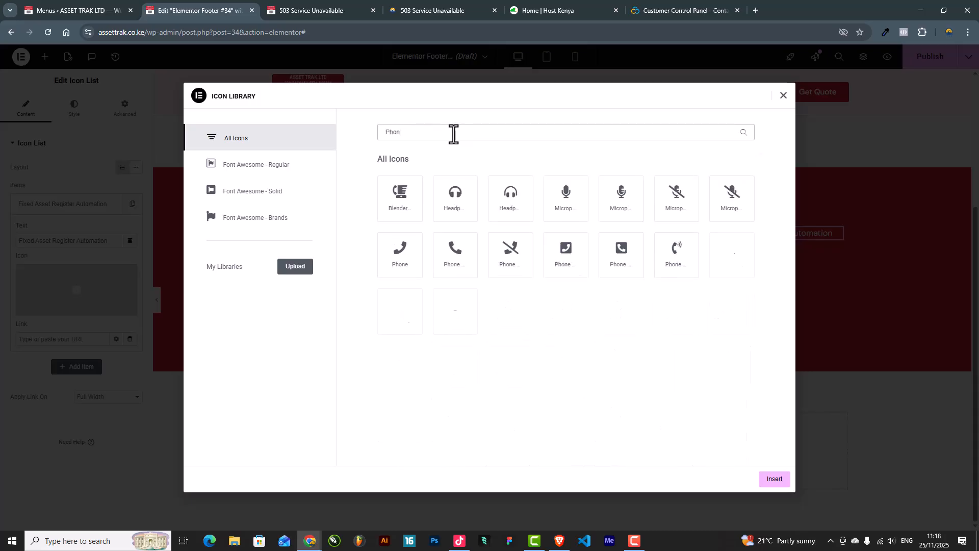
left_click(453, 270)
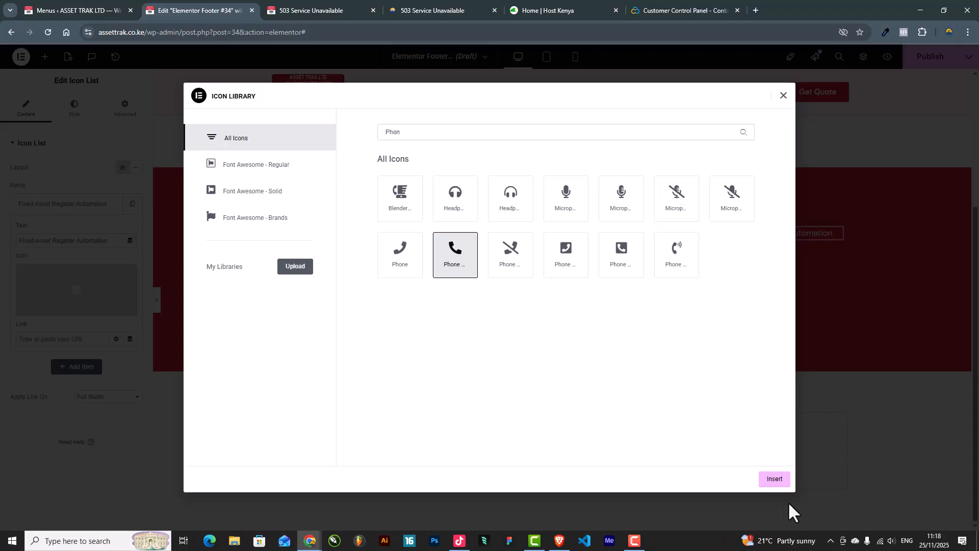
left_click(775, 479)
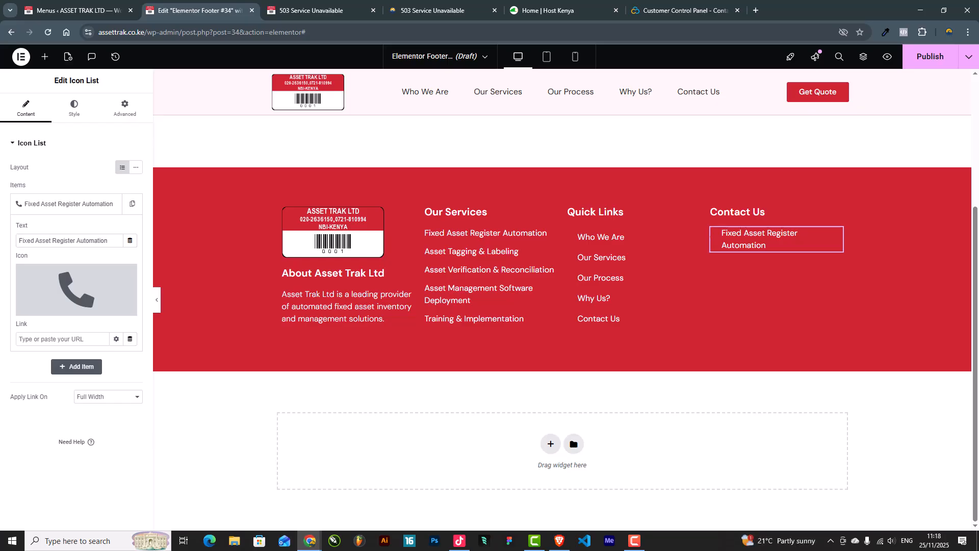
Step: Replace the item text with the two company phone numbers, emojis removed, separated by '|'
key("alt+Tab")
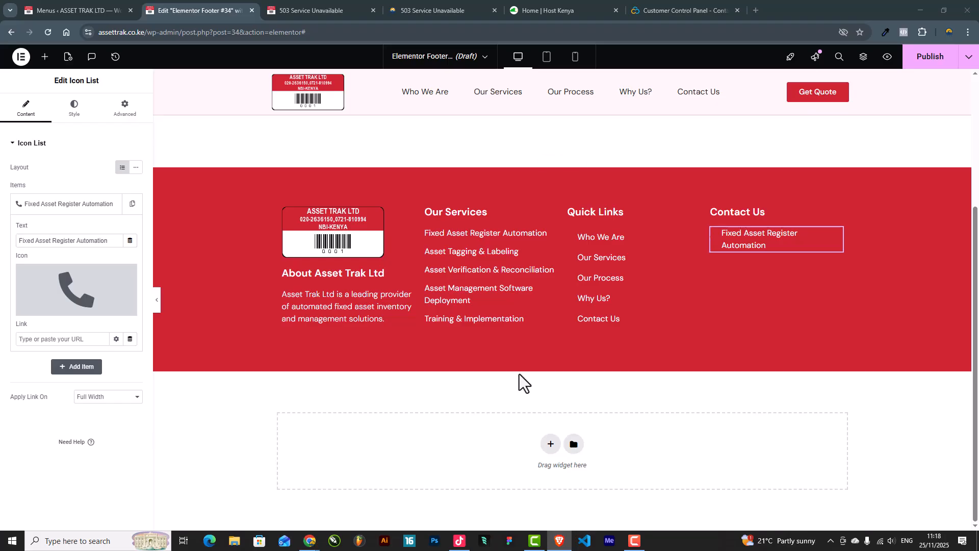
left_click(73, 244)
key("ctrl+a")
key("ctrl+v")
left_click(69, 241)
key("BackSpace")
key("BackSpace")
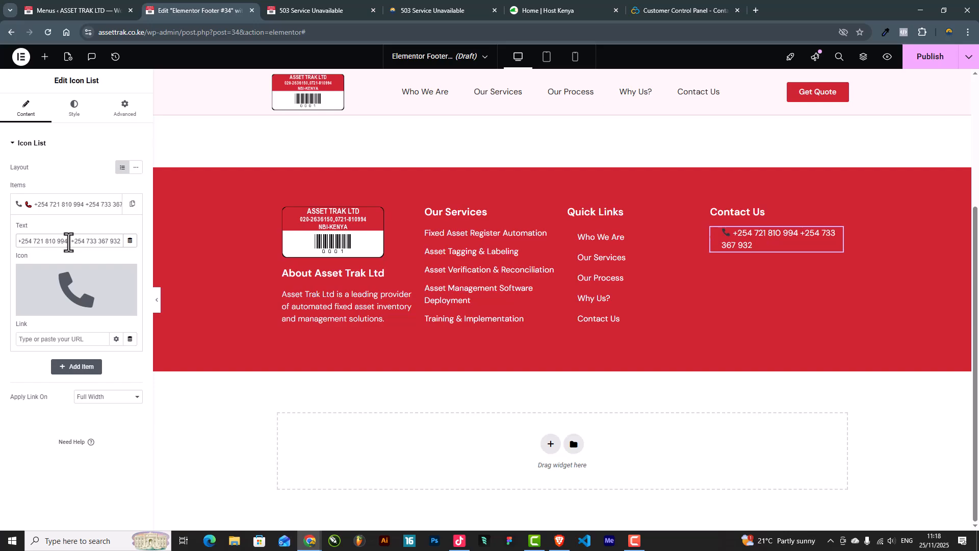
left_click_drag(25, 240, 23, 241)
key("BackSpace")
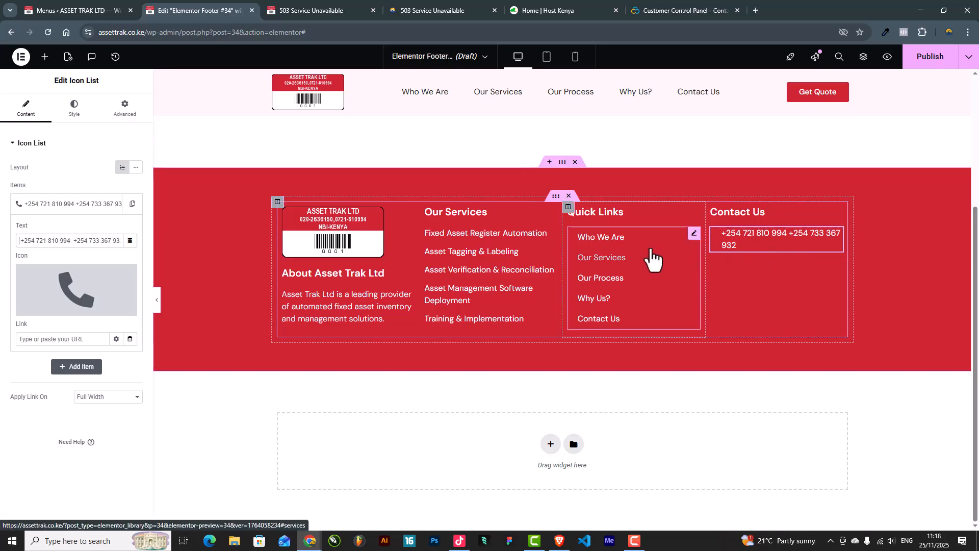
left_click(78, 245)
type("|")
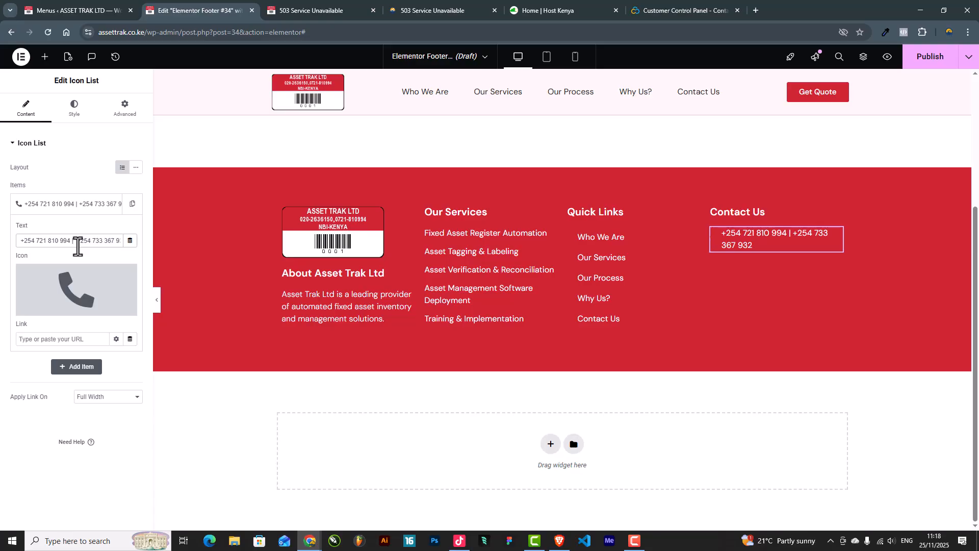
Step: Make the phone icon white (#FFFFFF) and set its size to 22
left_click(74, 109)
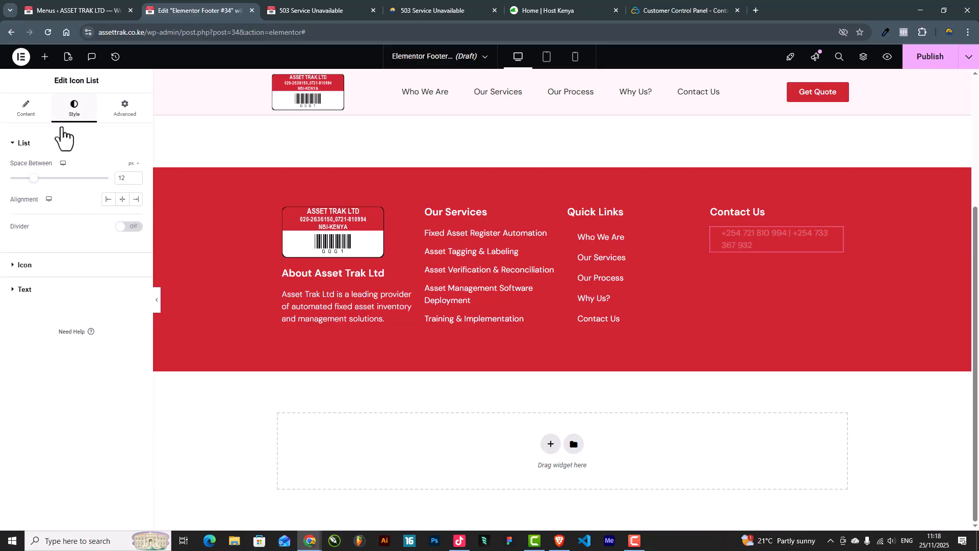
left_click(29, 274)
left_click(136, 213)
left_click_drag(94, 262, 58, 222)
left_click(54, 216)
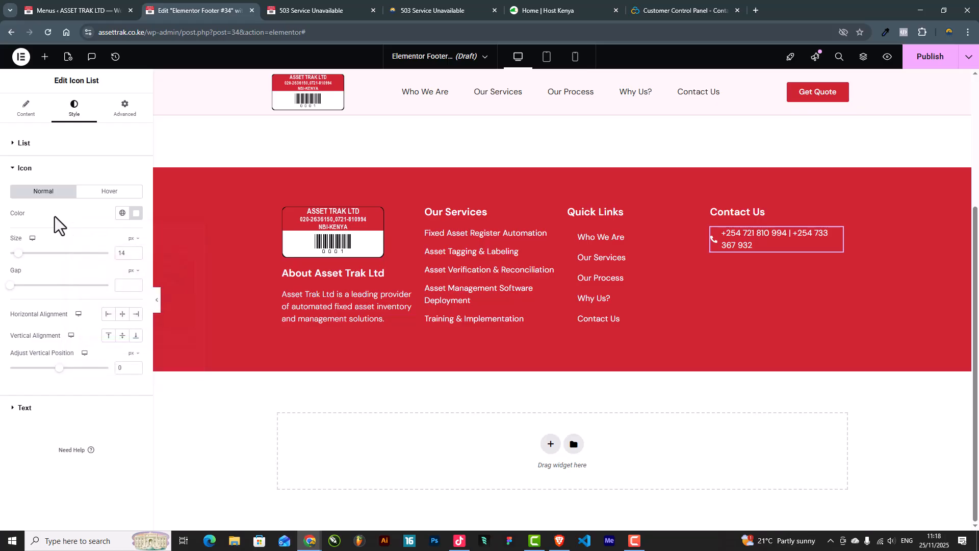
left_click(135, 251)
left_click(135, 251)
left_click(135, 252)
left_click(135, 251)
left_click(135, 252)
left_click(135, 252)
left_click(135, 252)
left_click(135, 252)
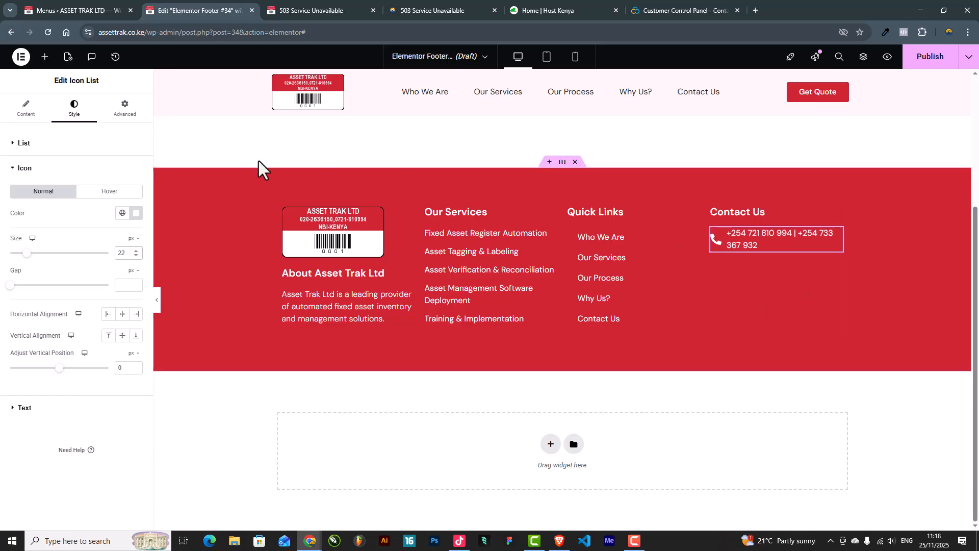
left_click(27, 111)
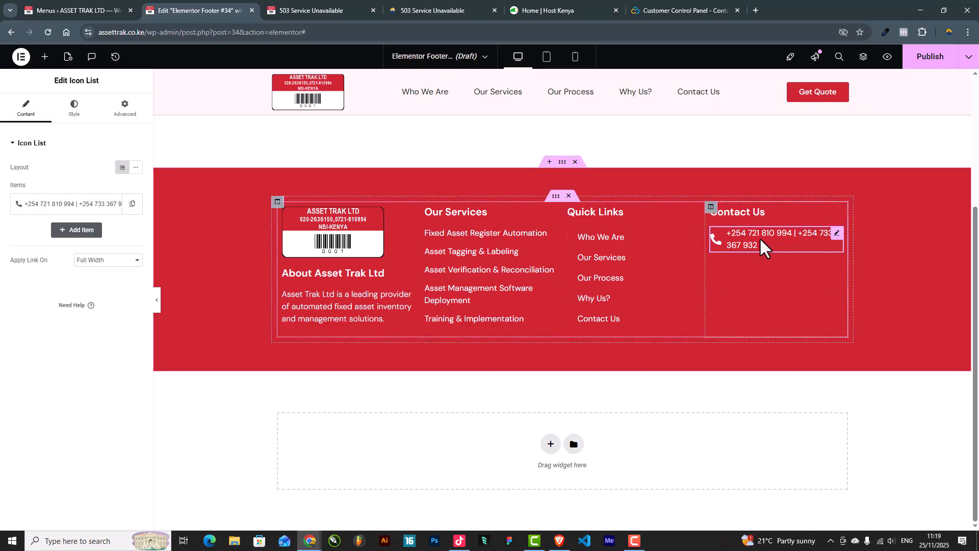
Step: Replace the '|' separator with <br> so the phone numbers sit on separate lines
left_click(70, 209)
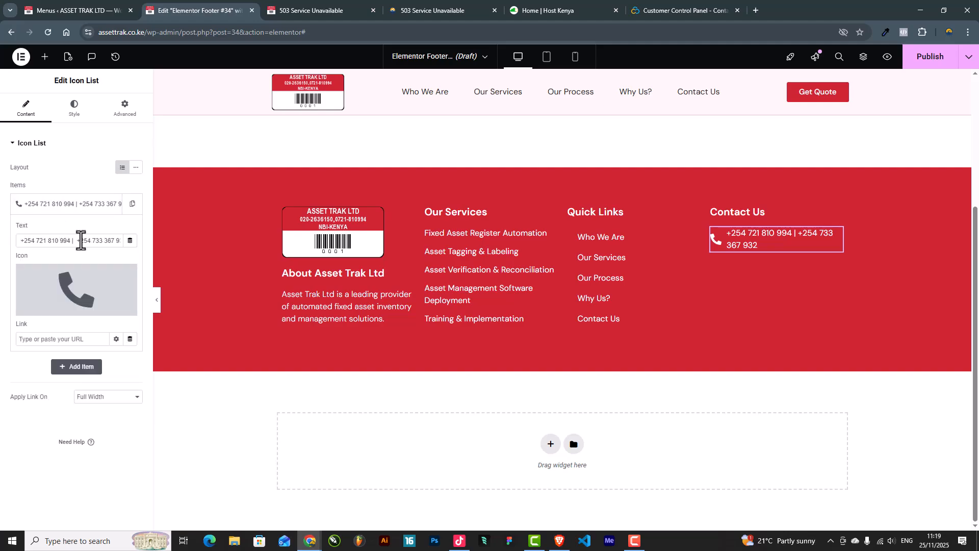
mouse_move(120, 296)
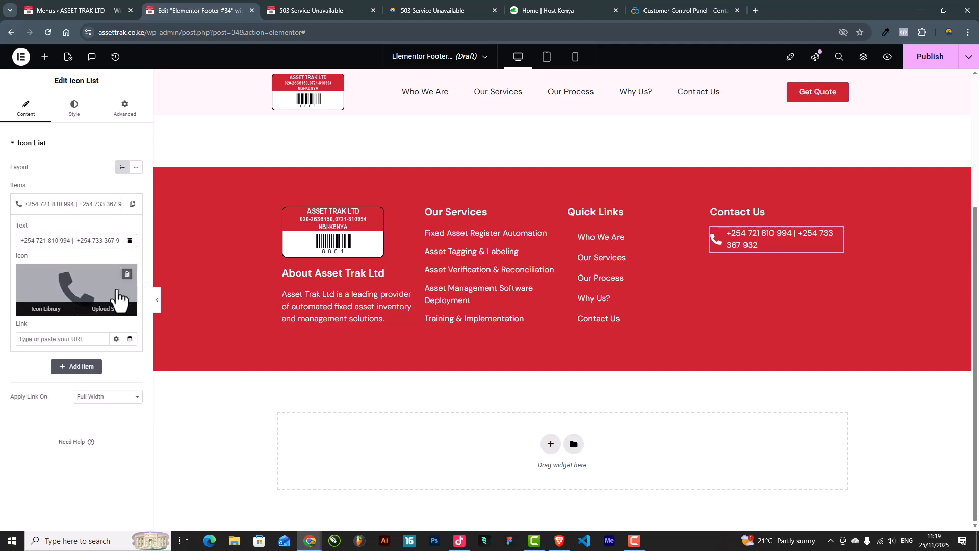
key("BackSpace")
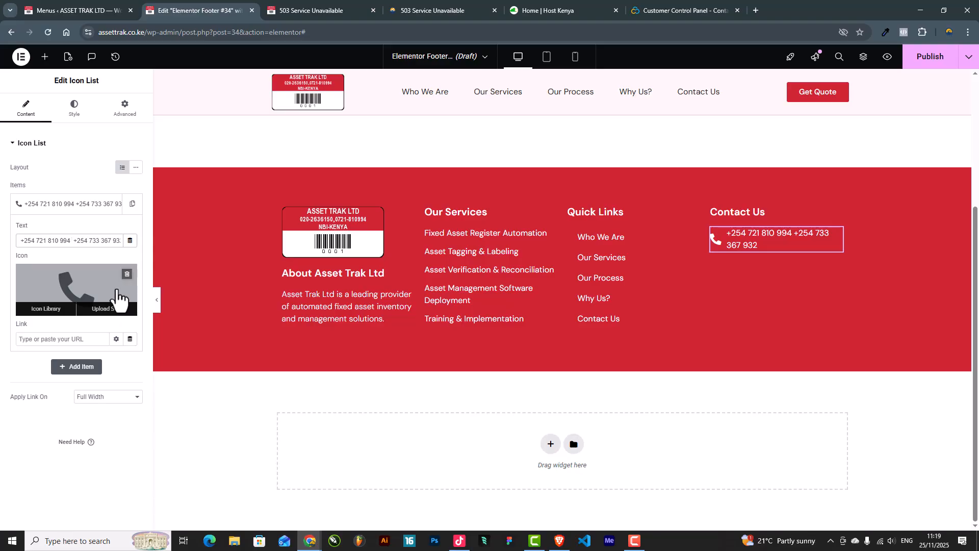
type("<")
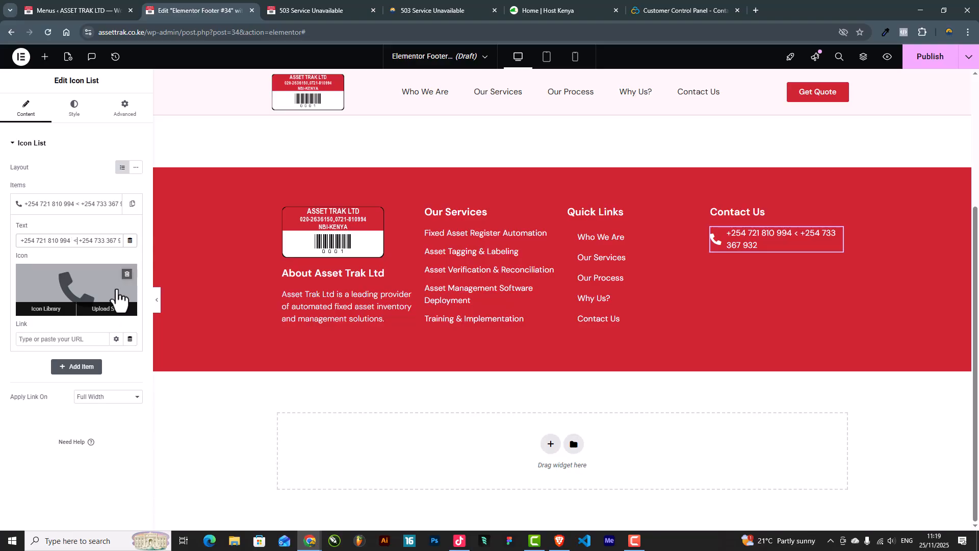
type("br>")
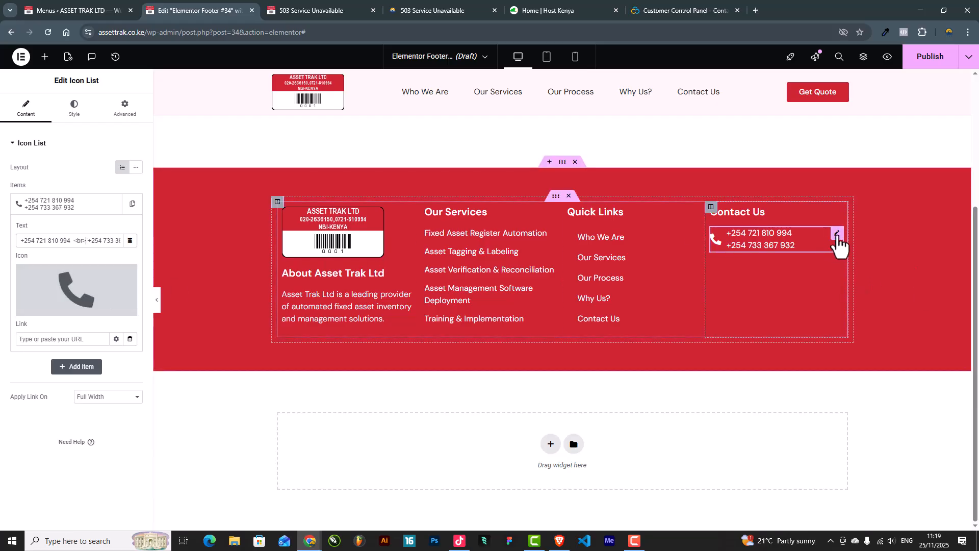
Step: Duplicate the phone entry and swap the copy's icon for the envelope icon
right_click(839, 245)
left_click(878, 203)
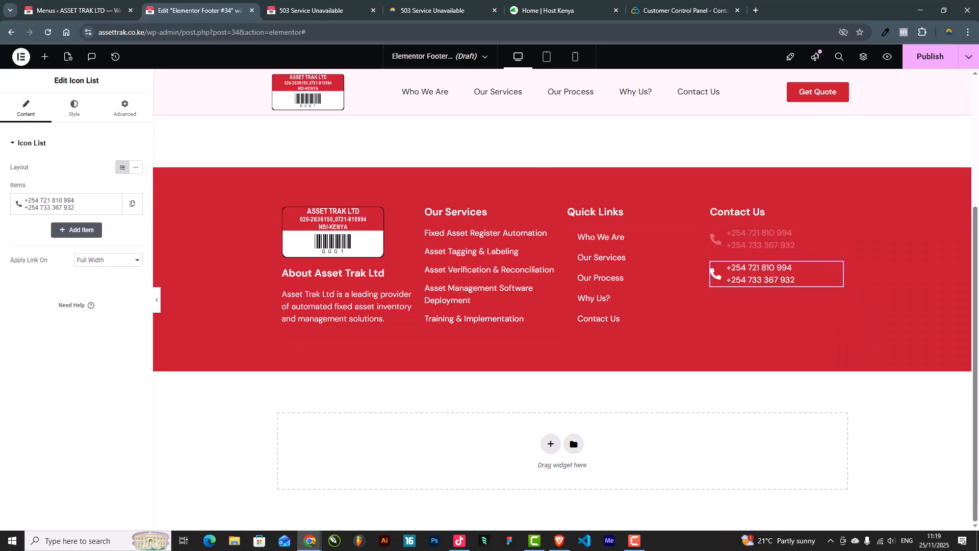
left_click(69, 206)
left_click(46, 309)
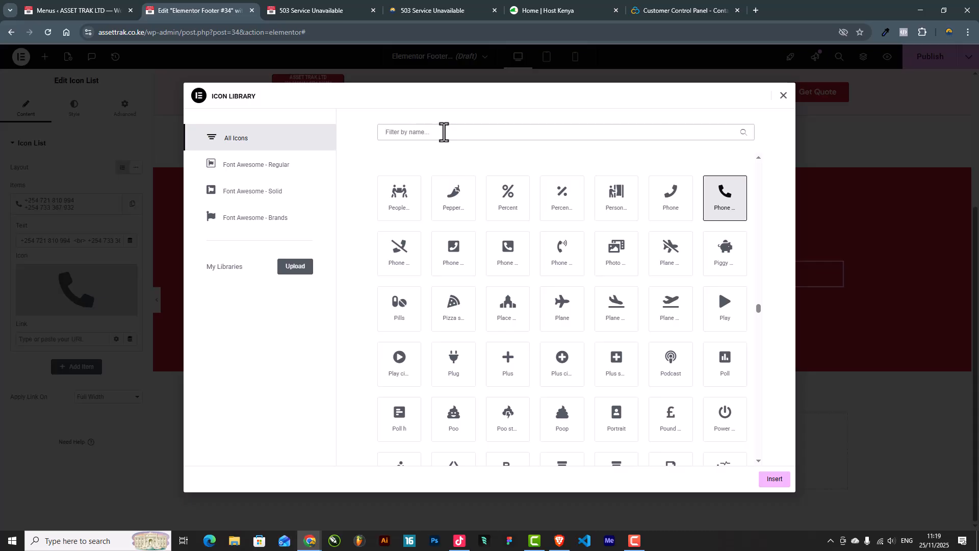
left_click(443, 132)
type("enve")
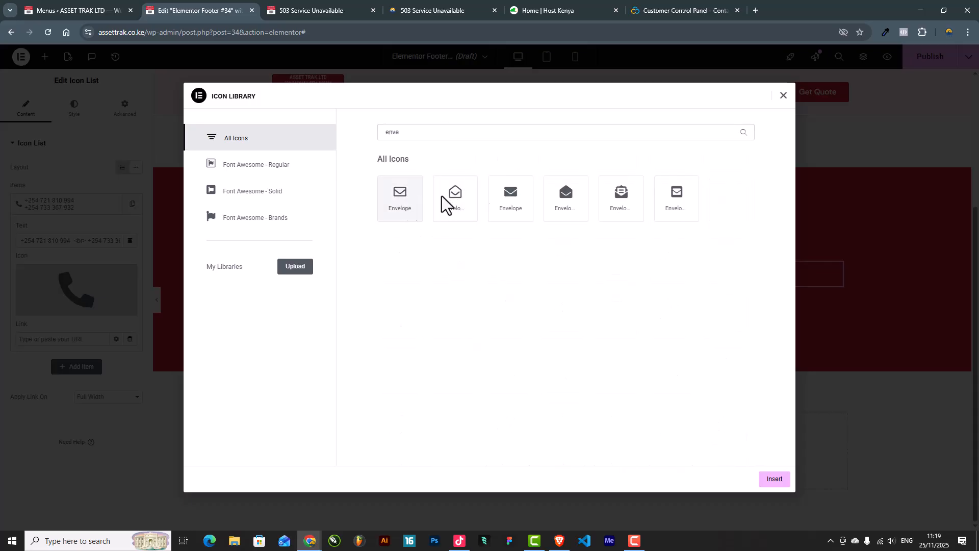
left_click(407, 206)
left_click(774, 479)
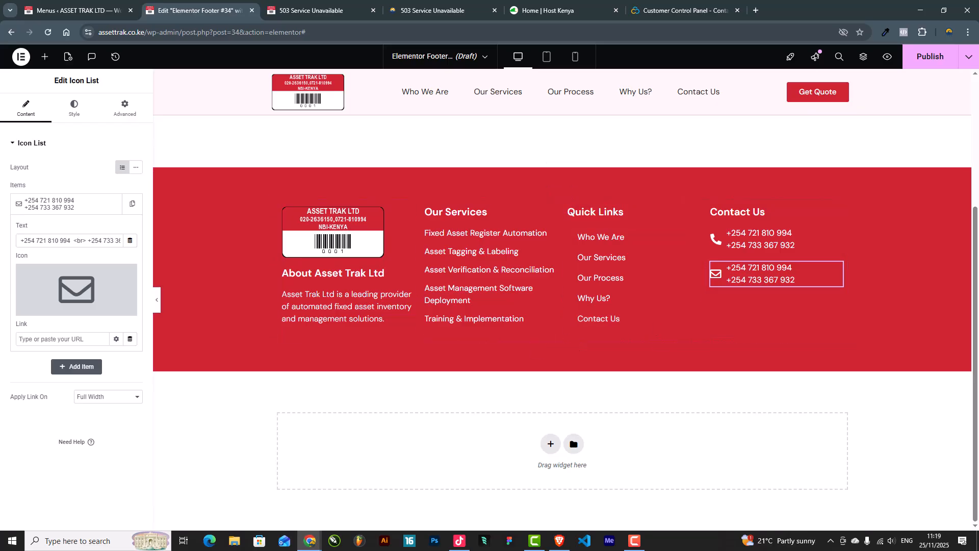
Step: Replace the new entry's text with the company e-mail address
key("alt+Tab")
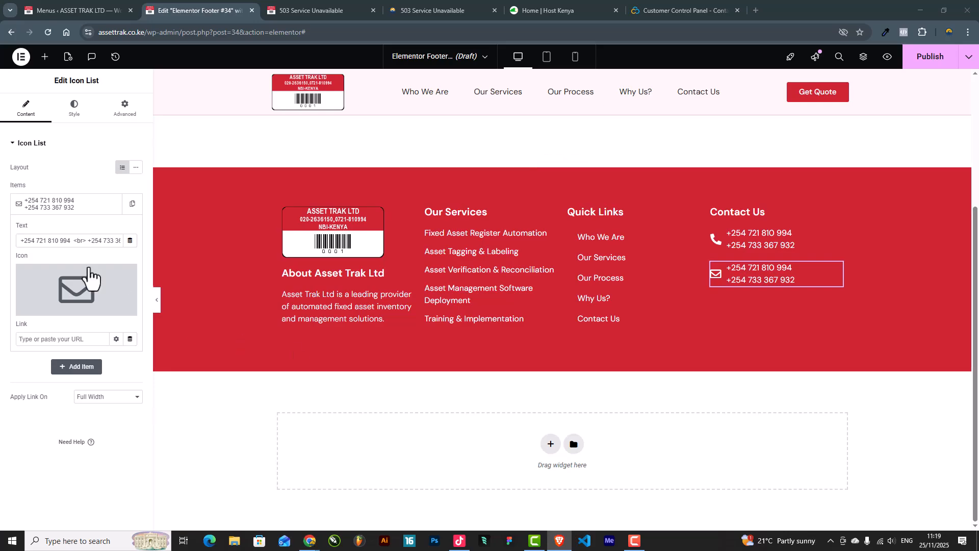
triple_click(77, 239)
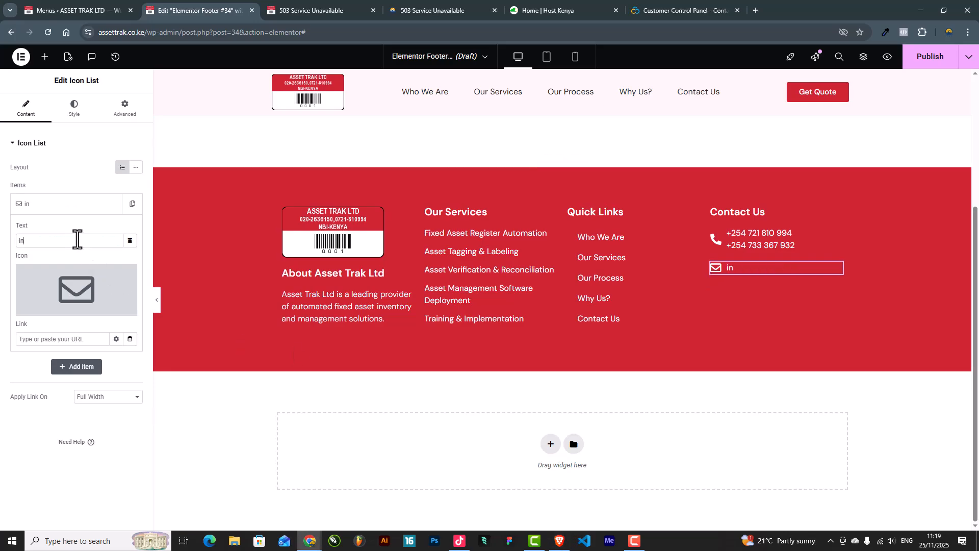
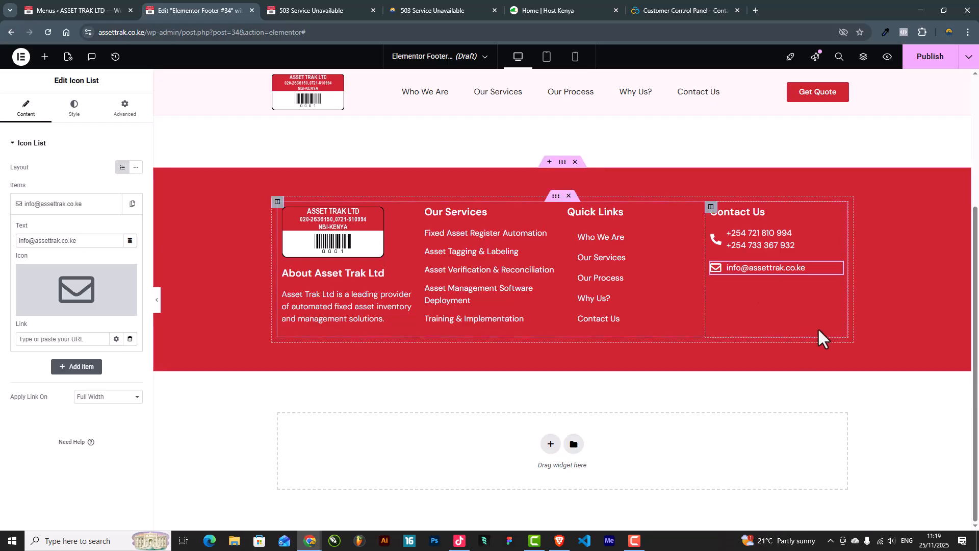
Step: Duplicate the e-mail entry and give the copy a map marker icon
right_click(838, 267)
left_click(865, 301)
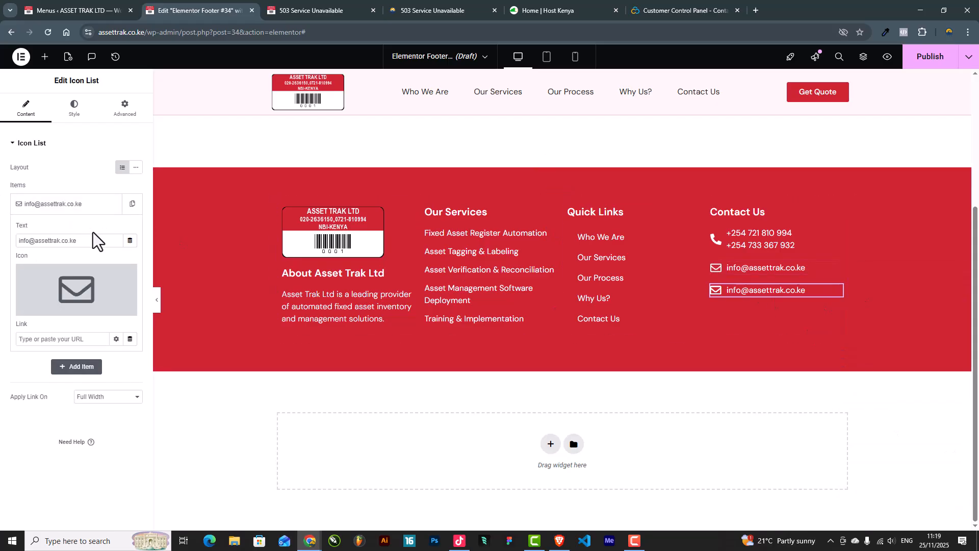
left_click(76, 289)
left_click(400, 132)
type("map")
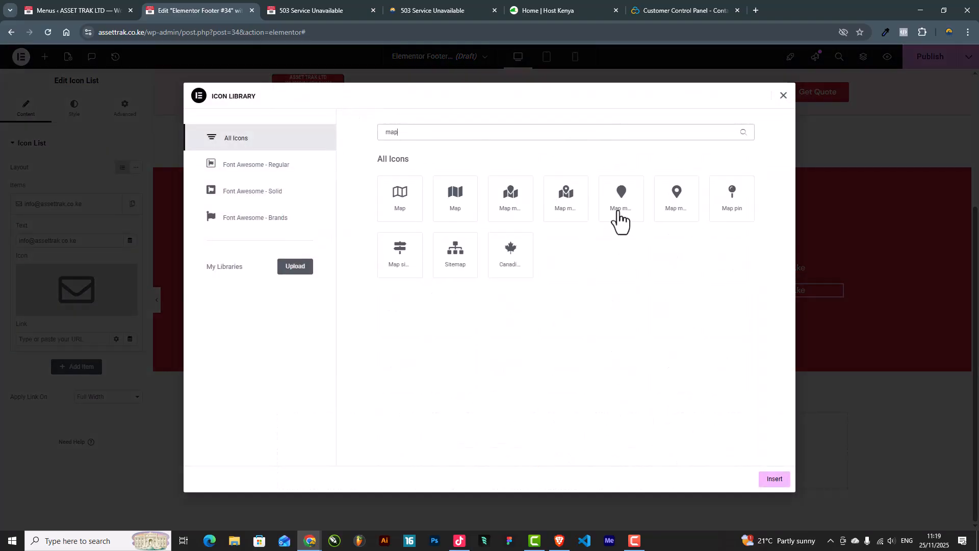
left_click(677, 215)
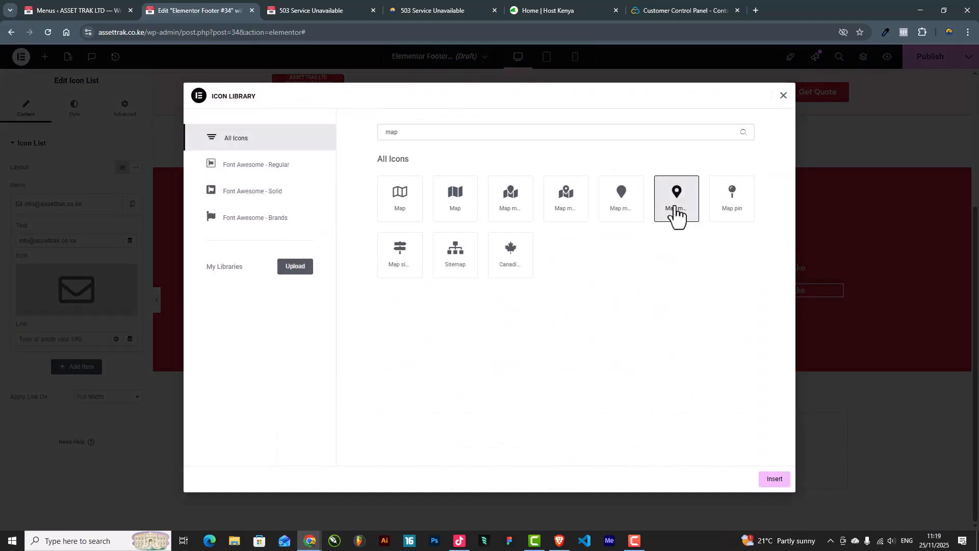
left_click(775, 479)
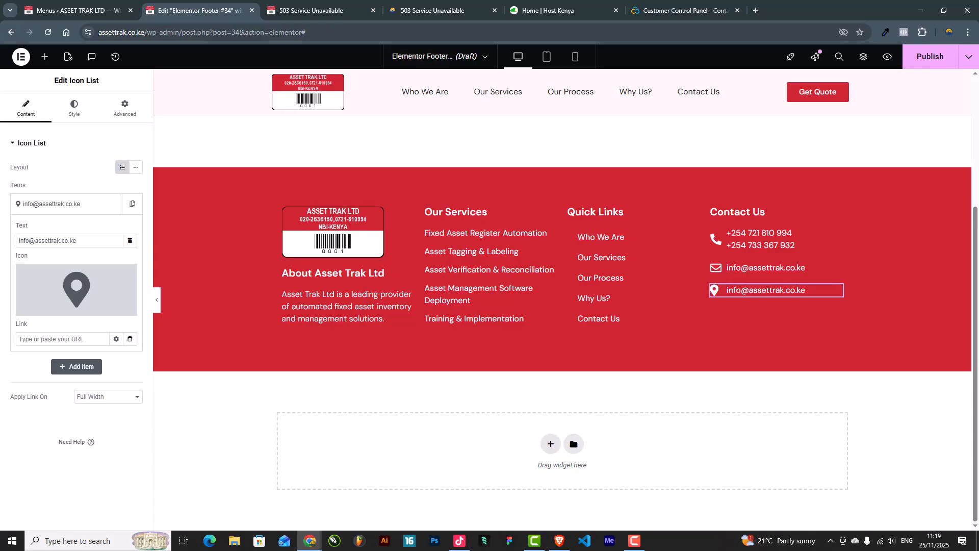
Step: Paste the office street address into the new entry's text
left_click(559, 541)
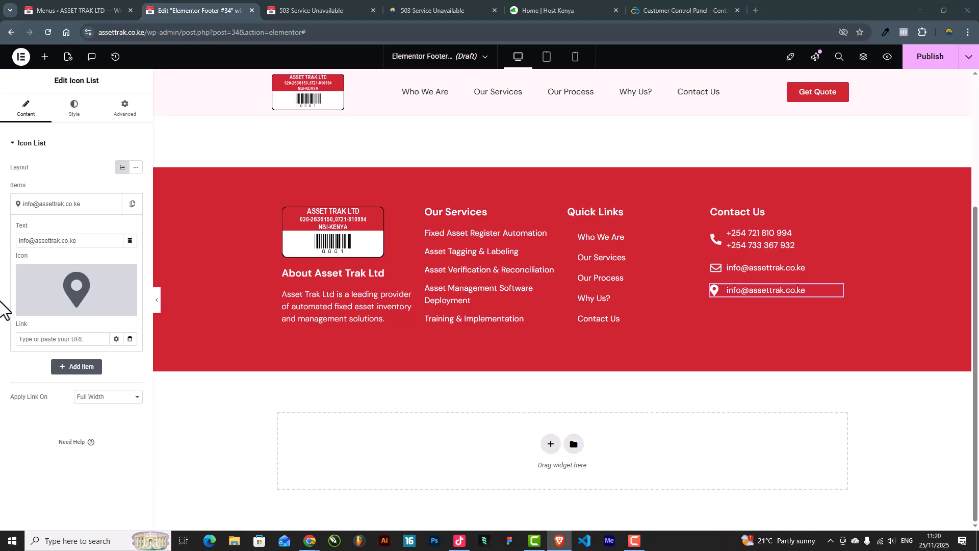
left_click(69, 240)
key("ctrl+a")
type("Wood Court, Off Wood Avenue, Nairobi, Kenya")
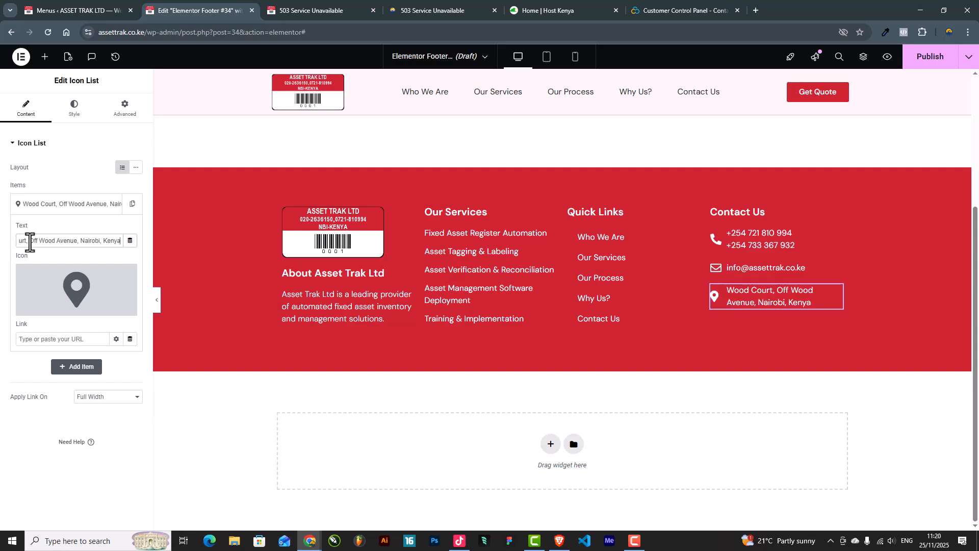
key("alt+Tab")
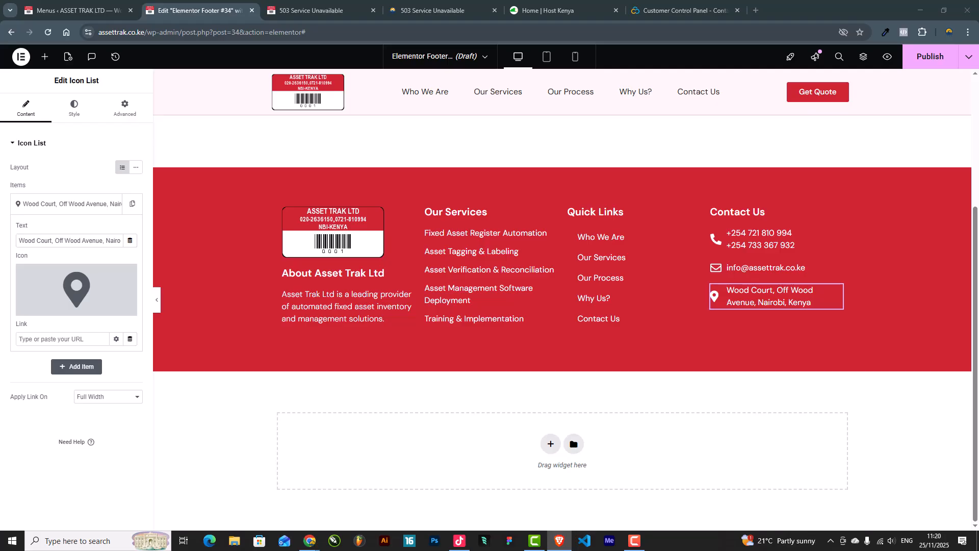
Step: Append <br> and a second e-mail address to the e-mail entry, then preview the footer full-width
left_click(746, 268)
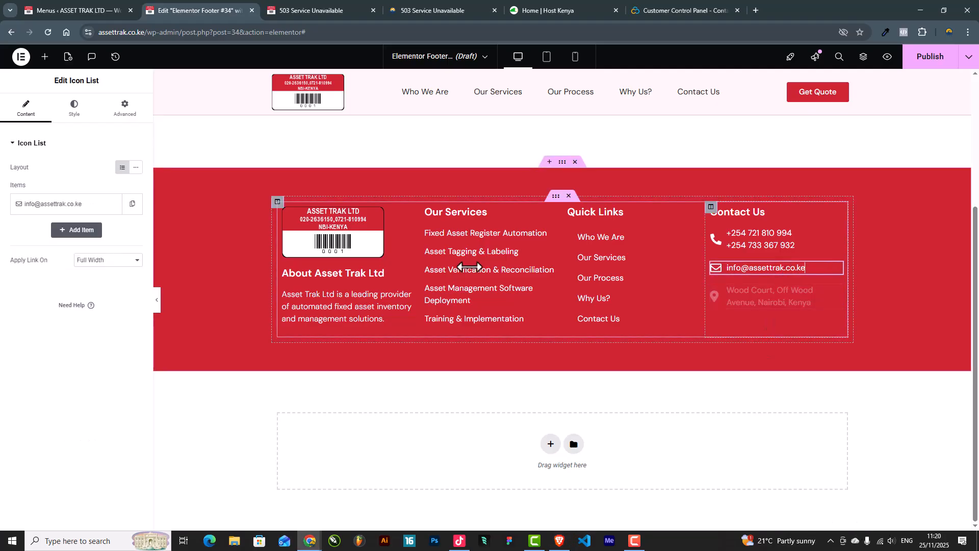
left_click(61, 197)
left_click(87, 240)
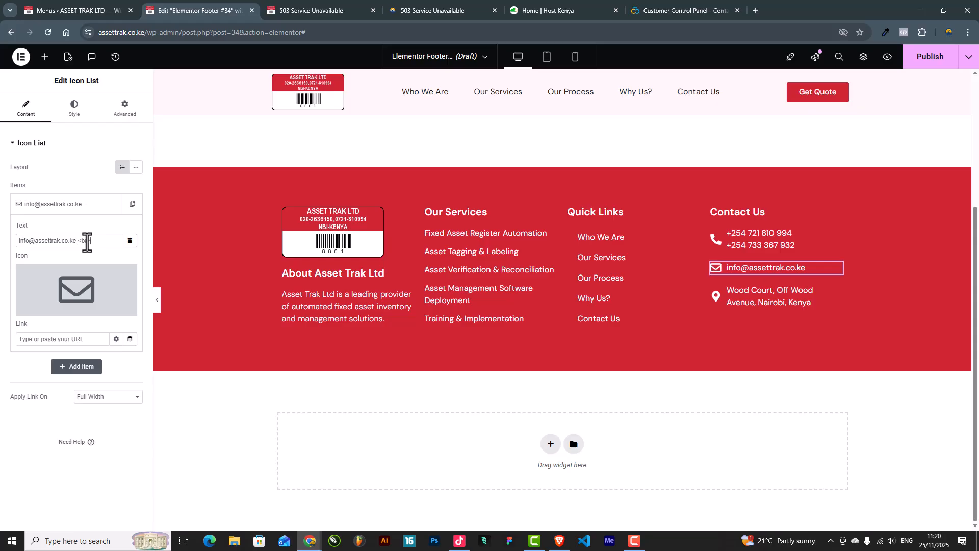
type("<br>")
key("ctrl+v")
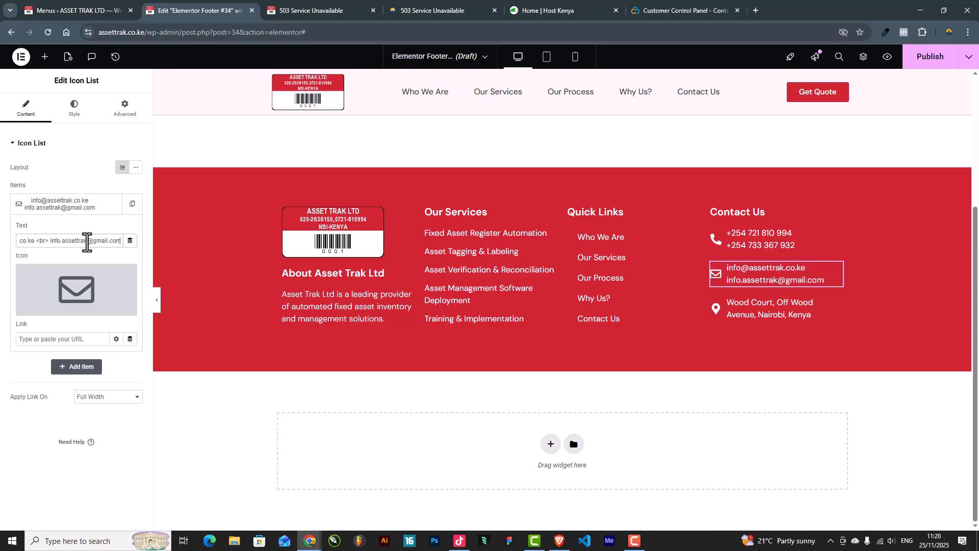
left_click(157, 305)
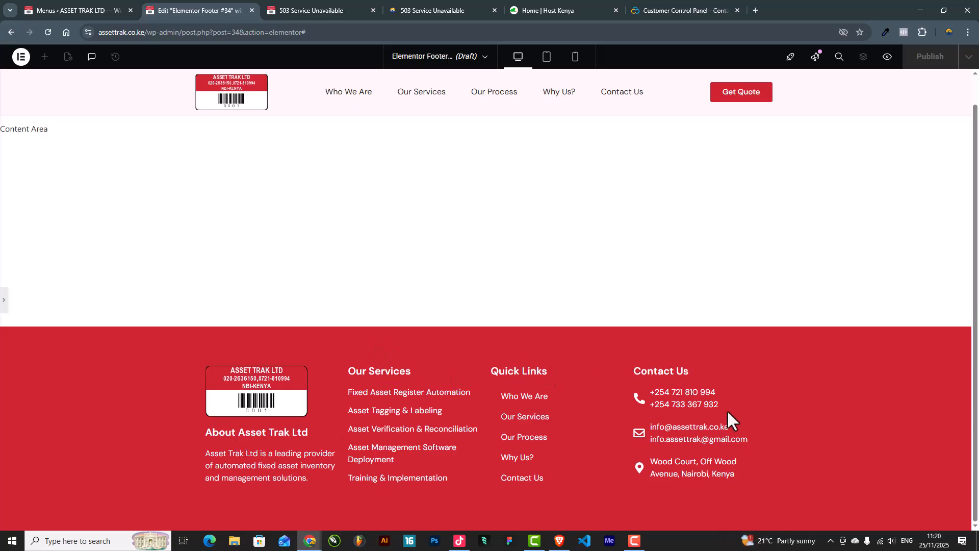
Step: Add a new single-column section directly below the red footer
left_click(4, 307)
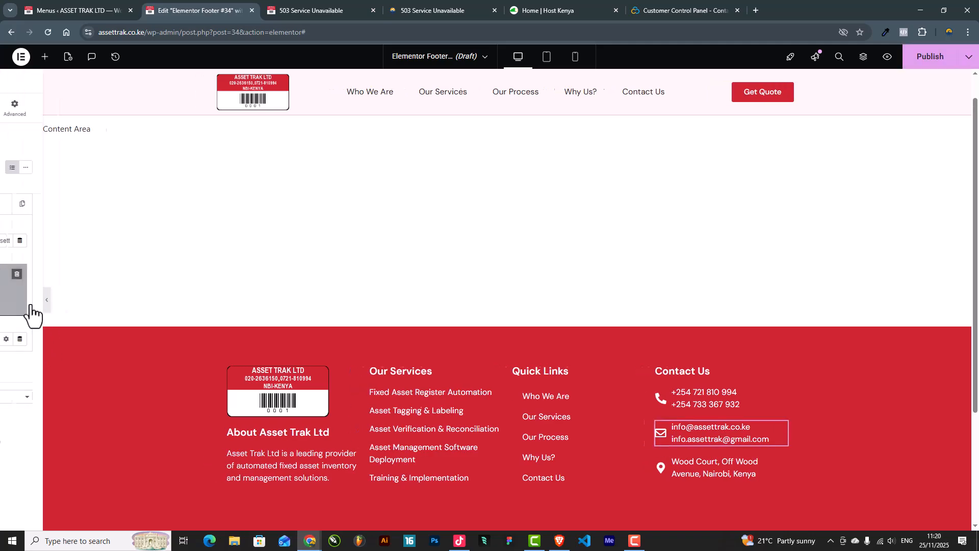
scroll(612, 367, "down", 3)
left_click(551, 445)
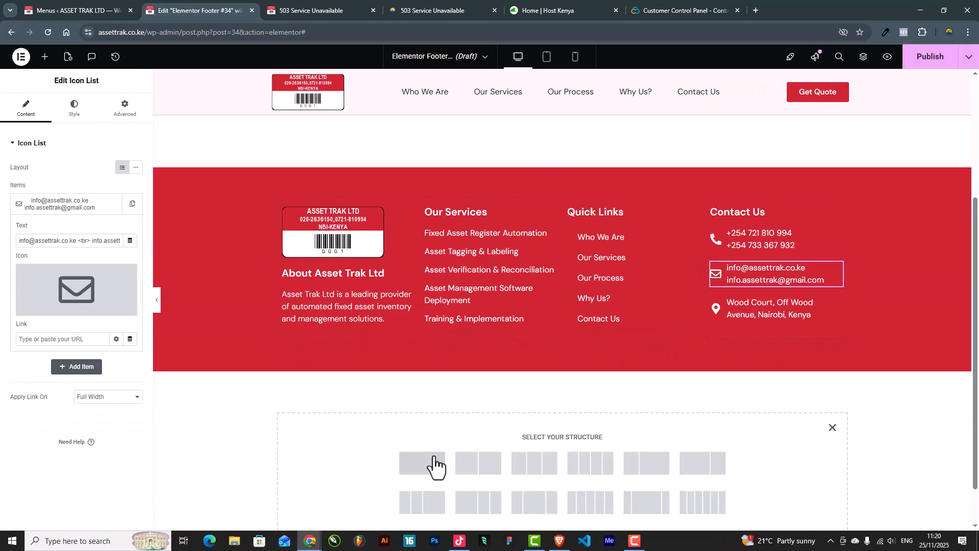
left_click(430, 466)
Step: Give the new section a solid background in the global Accent grey colour
left_click(73, 109)
left_click(95, 188)
left_click(122, 210)
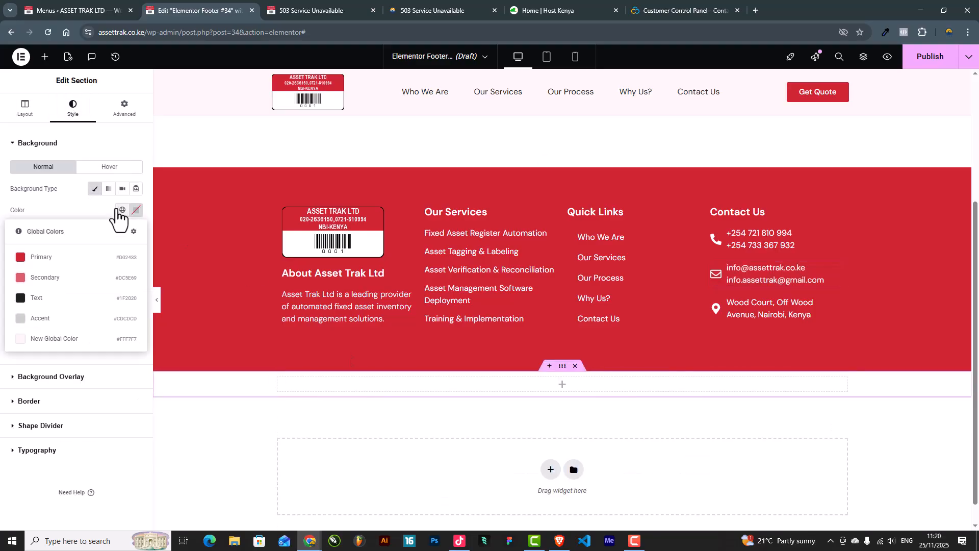
left_click(31, 320)
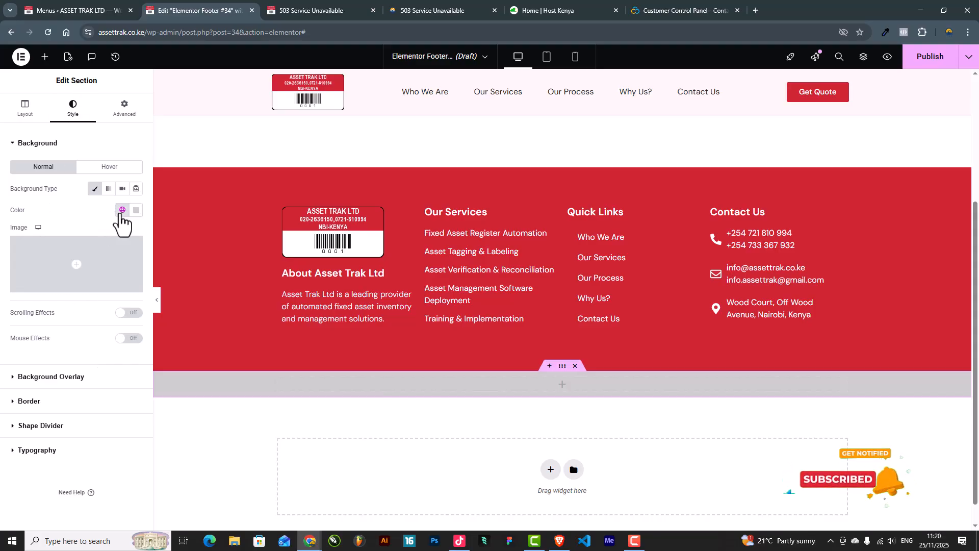
left_click(122, 209)
left_click(41, 312)
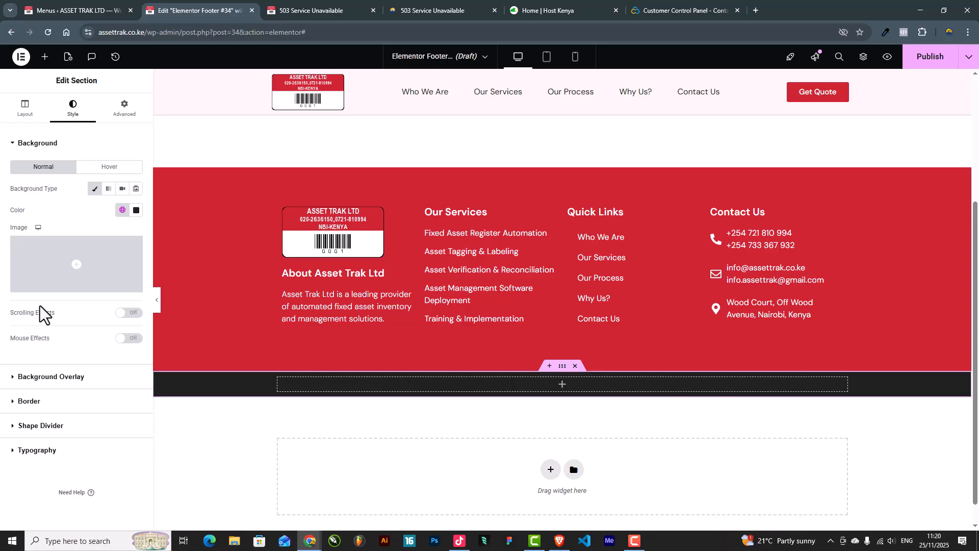
left_click(123, 210)
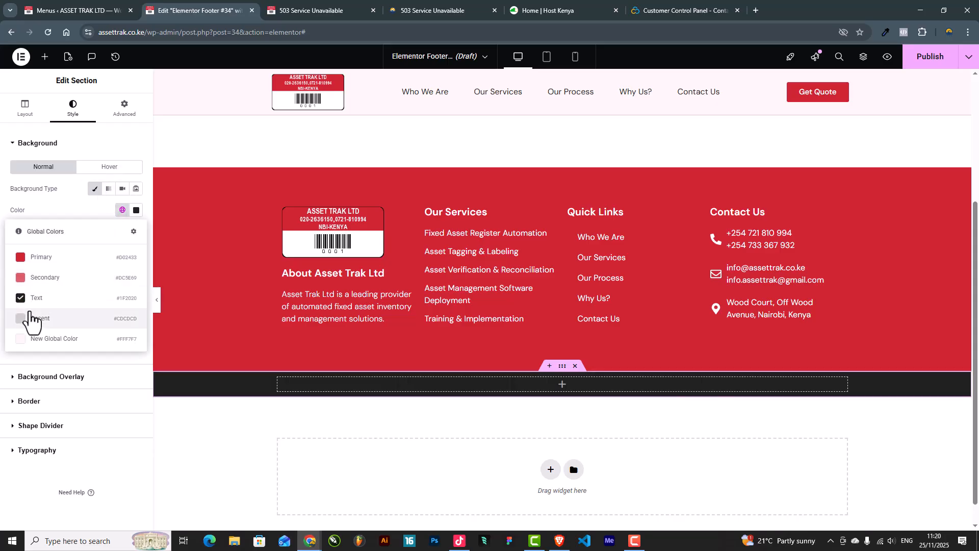
left_click(29, 316)
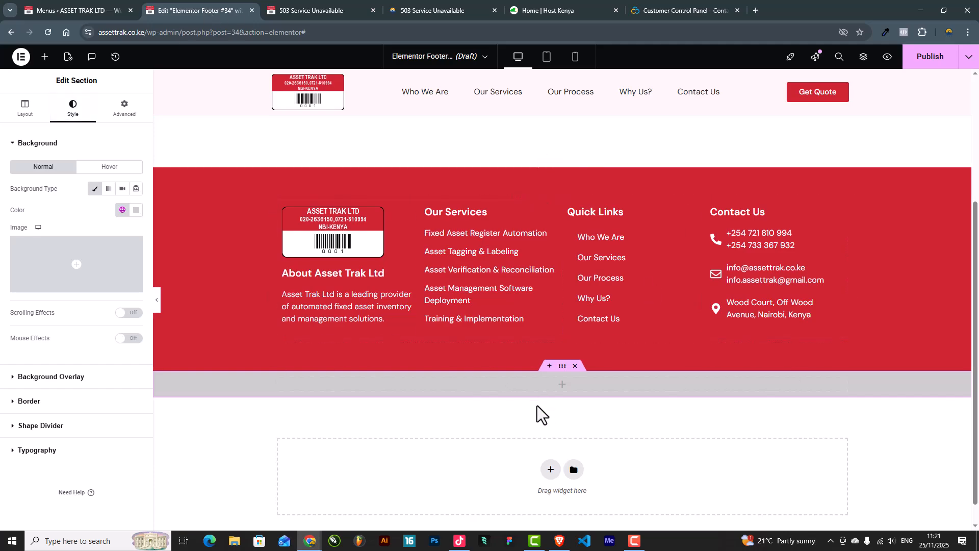
Step: Set the grey bar's Columns Gap to No Gap and Vertical Align to Middle
left_click(24, 113)
left_click(95, 221)
left_click(88, 246)
left_click(97, 263)
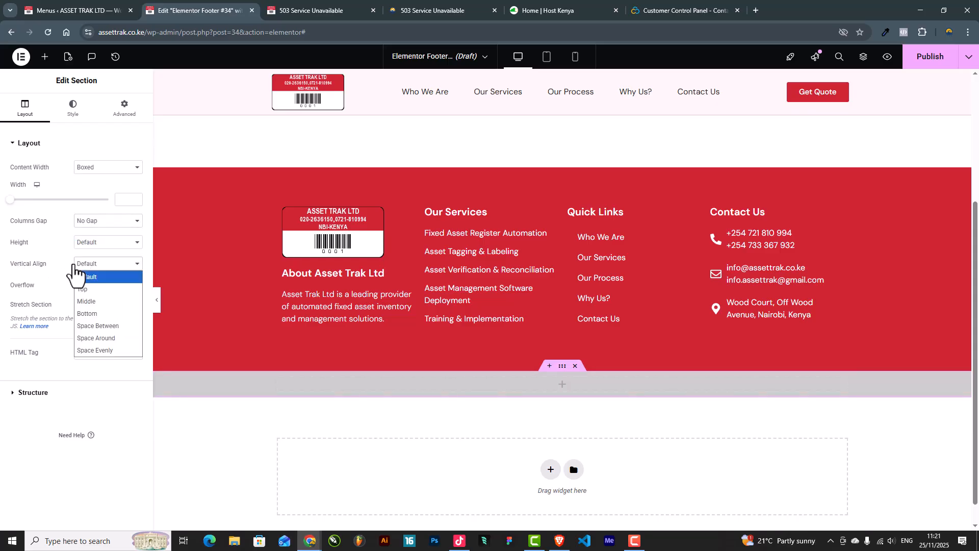
left_click(92, 304)
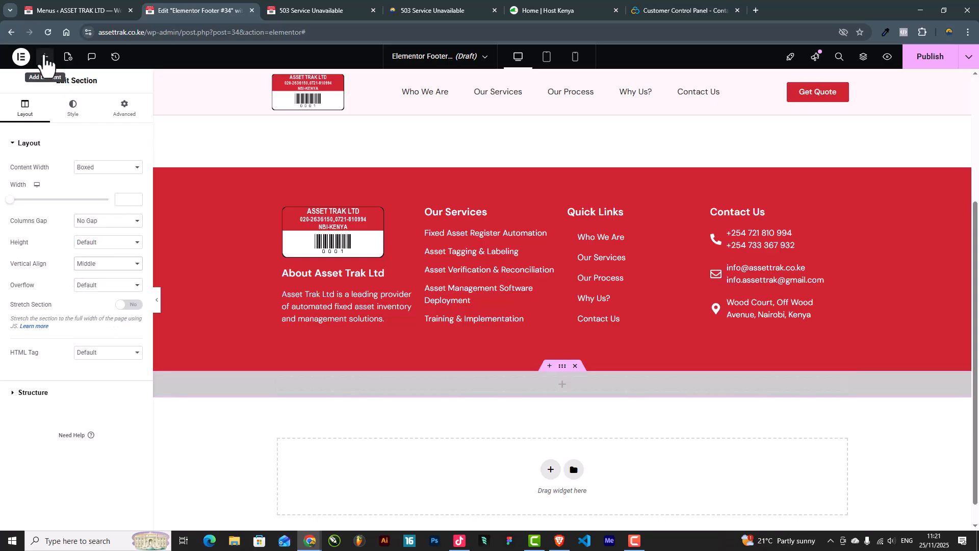
Step: Drop a two-column Inner Section widget into the grey bar
left_click(45, 57)
left_click_drag(46, 364, 526, 390)
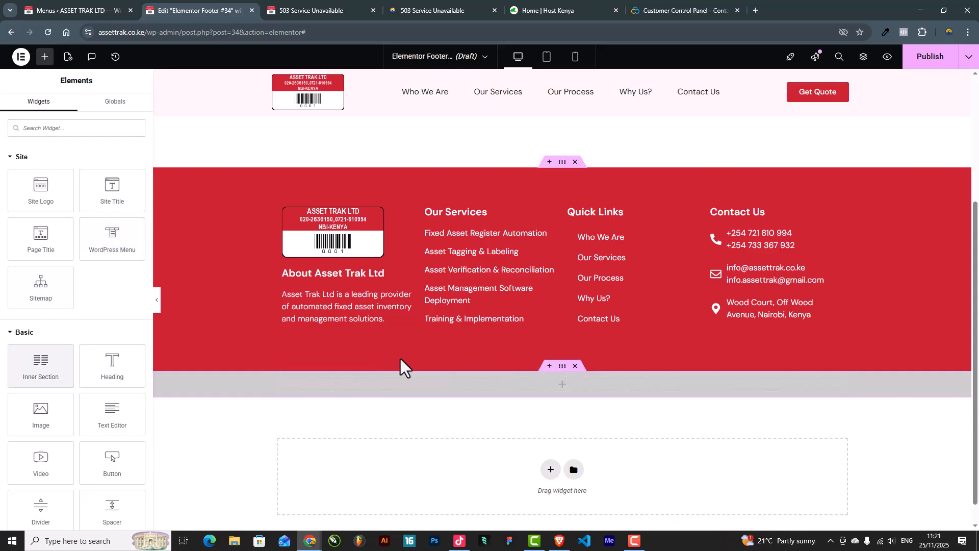
left_click_drag(40, 364, 564, 390)
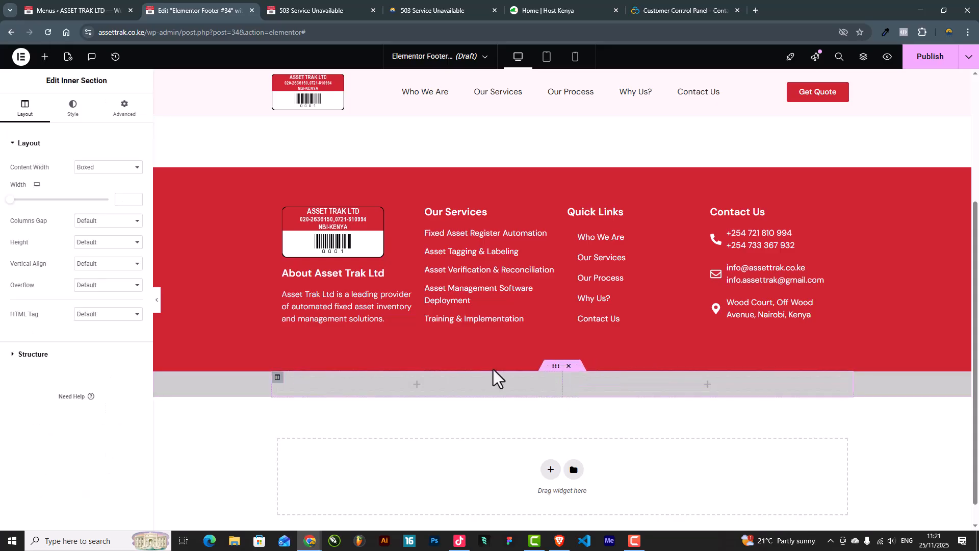
Step: Set the inner section to No Gap columns with Middle vertical alignment
left_click(94, 220)
left_click(97, 246)
left_click(96, 267)
left_click(89, 305)
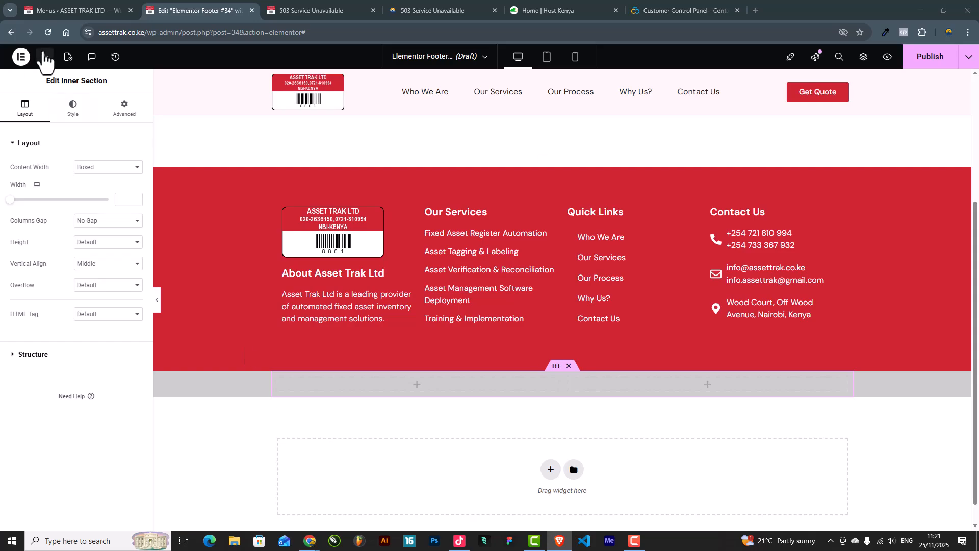
left_click(44, 57)
Step: Add a Text Editor to the left column and paste the copyright text, joined onto one line
left_click_drag(112, 414, 353, 390)
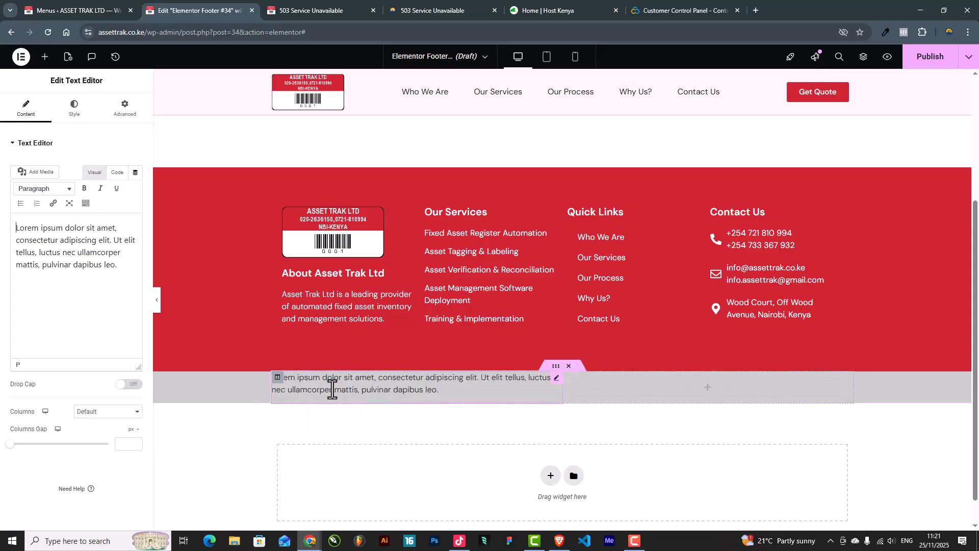
key("ctrl+a")
type("Asset Trak Ltd © 2025 Record | Track | Manage")
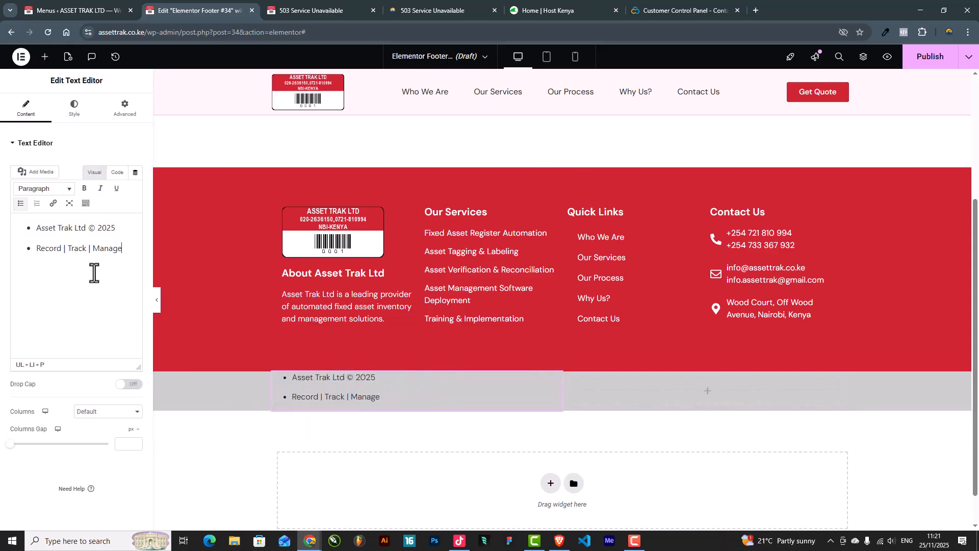
left_click(35, 247)
key("BackSpace")
key("BackSpace")
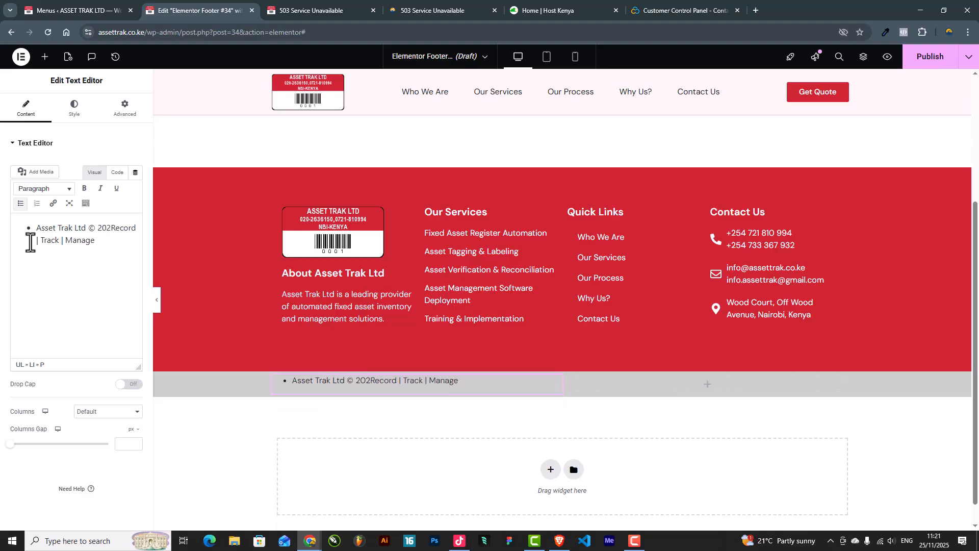
type("5 |")
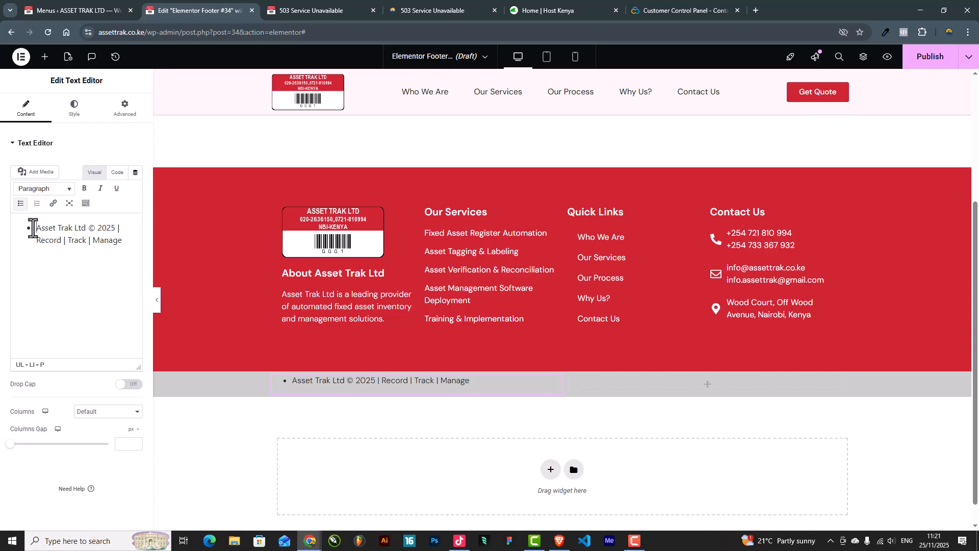
Step: Remove the bullet and start the line with 'All Rights Reserved |'
left_click(33, 229)
key("BackSpace")
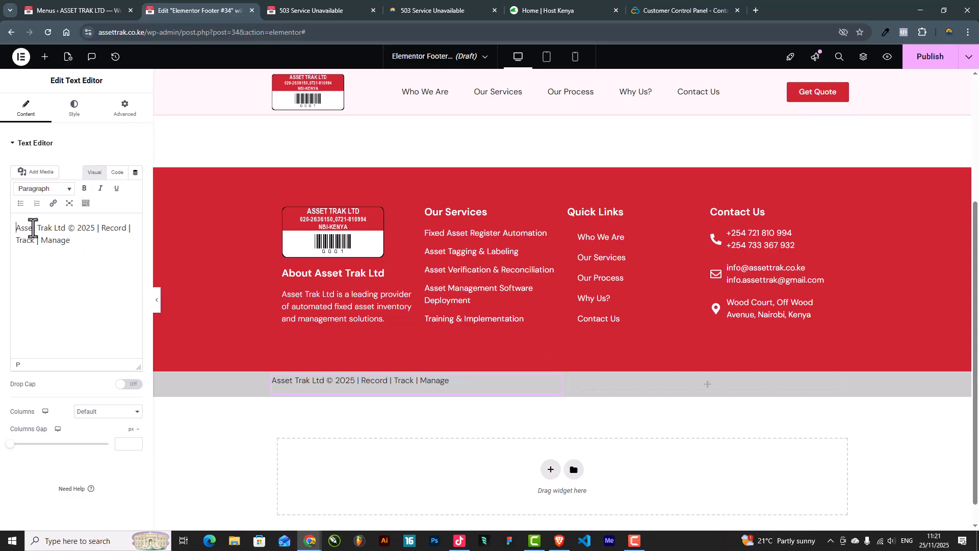
type("All Right")
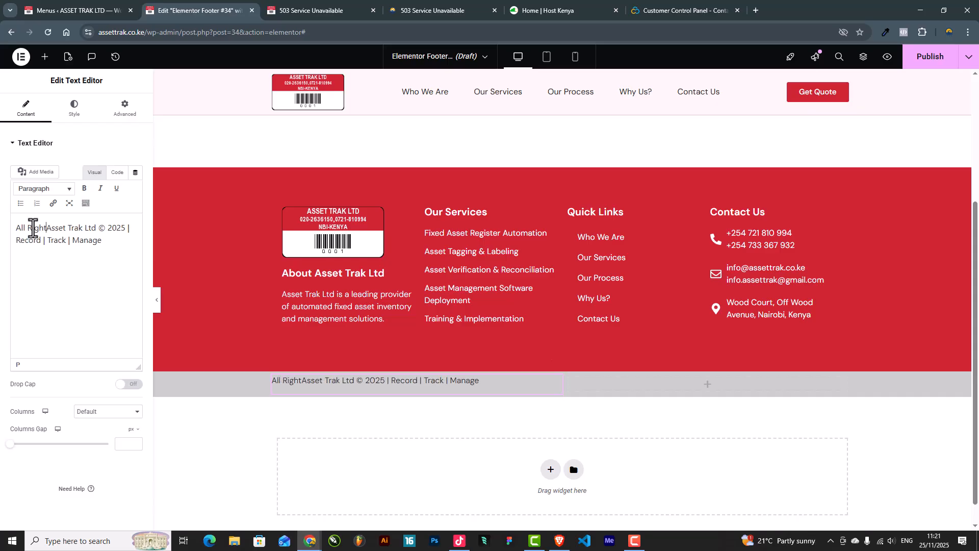
type("s Reserve")
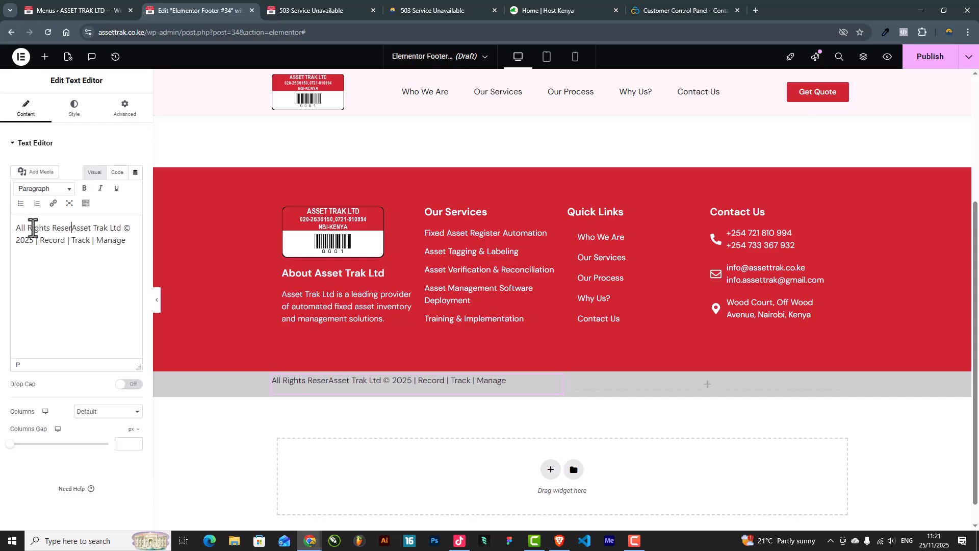
type("d")
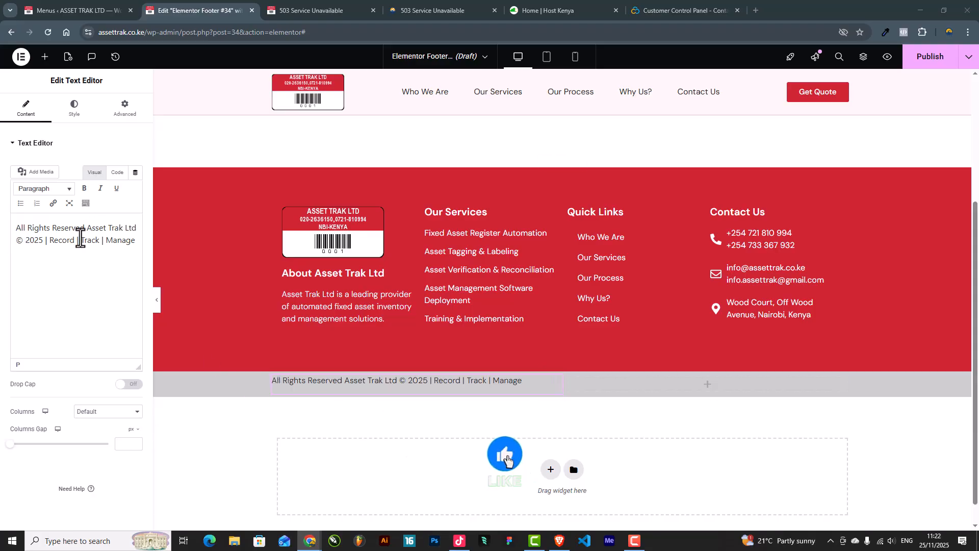
left_click(87, 228)
type("|")
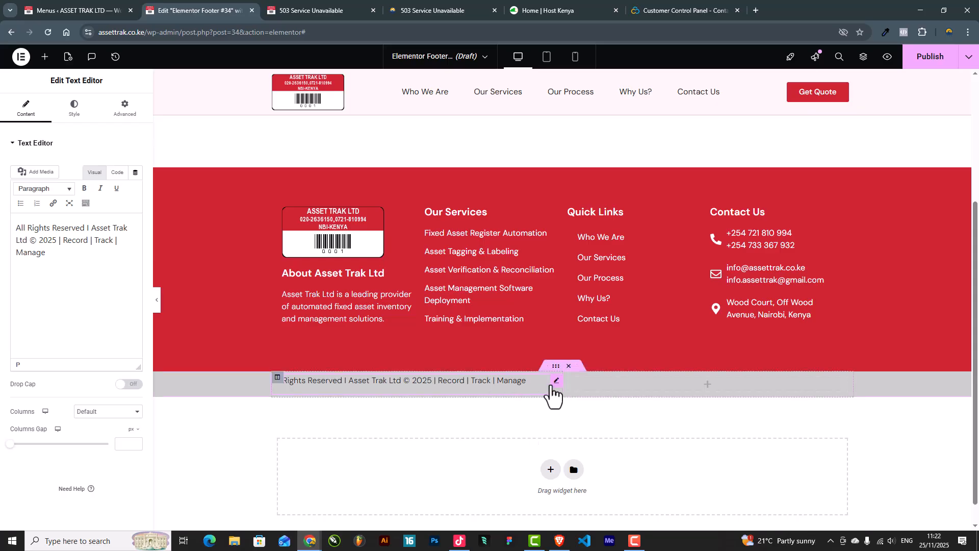
Step: Give the copyright text block an unlinked top margin of 10
left_click(123, 109)
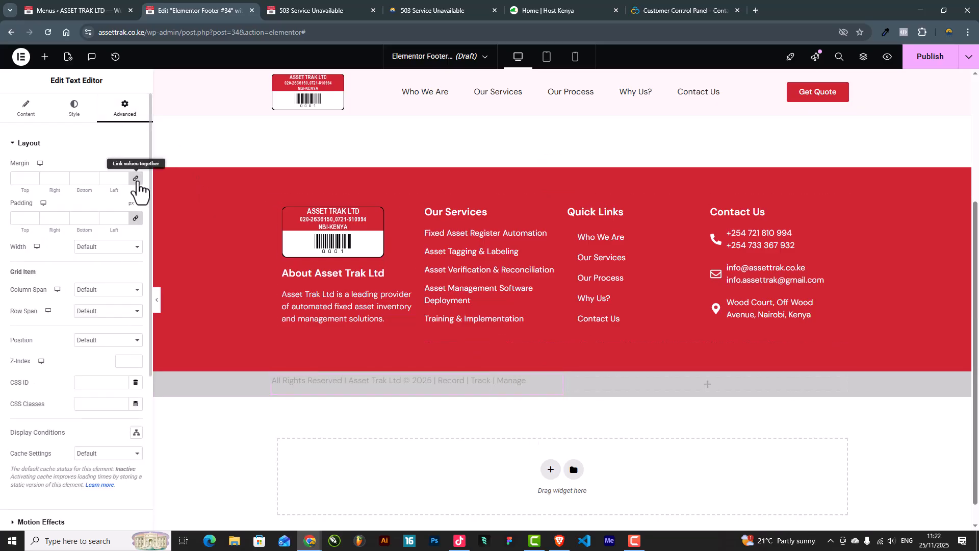
left_click(136, 178)
left_click(31, 179)
type("9")
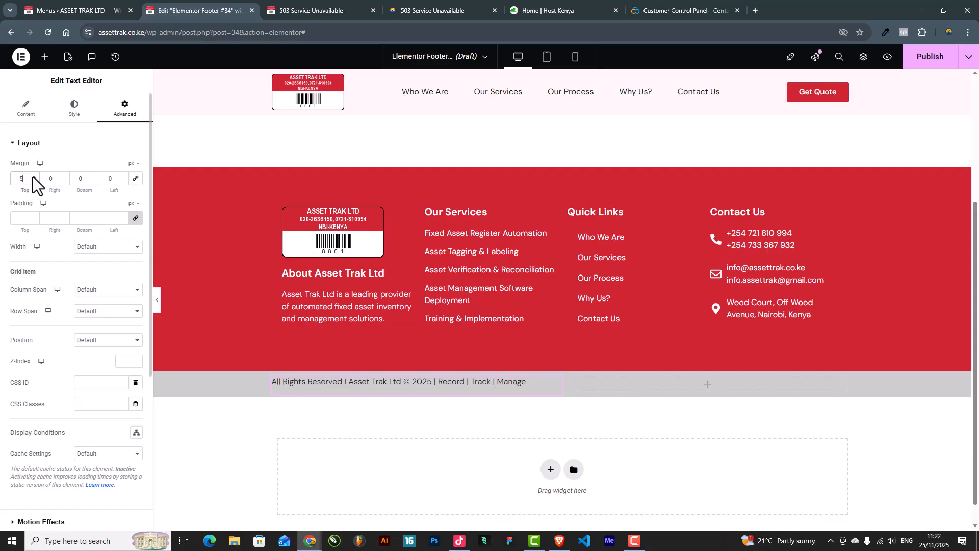
left_click(33, 177)
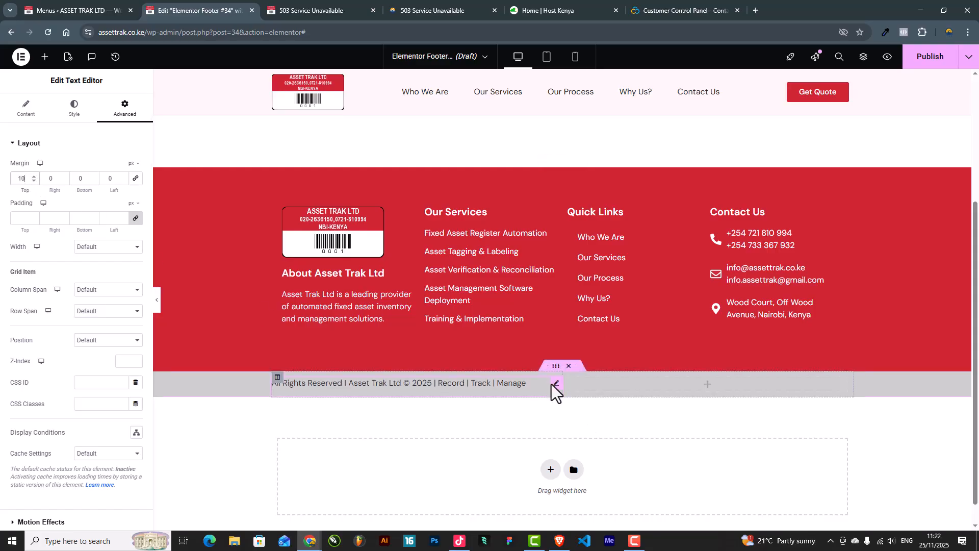
Step: Duplicate the copyright block into the right column and right-align the copy
right_click(556, 383)
left_click(571, 321)
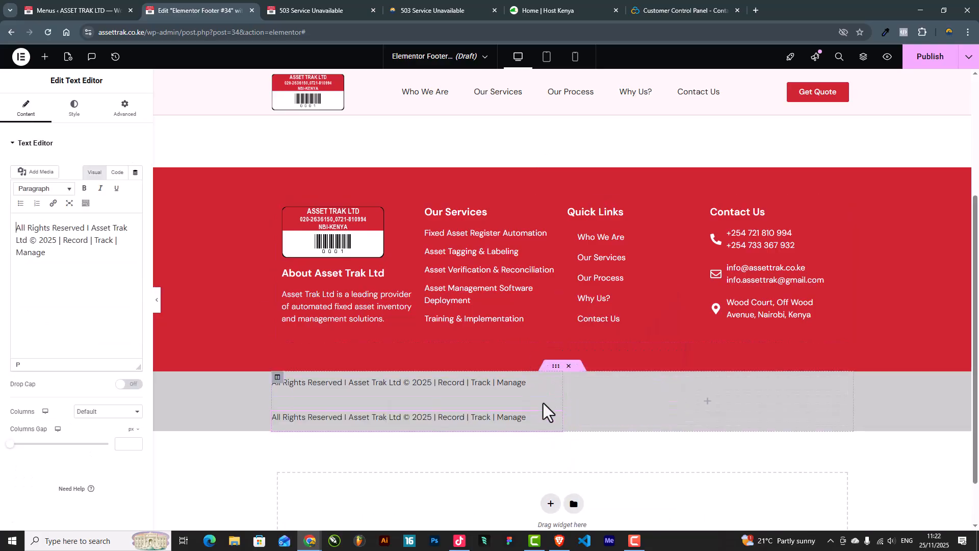
left_click_drag(556, 383, 713, 388)
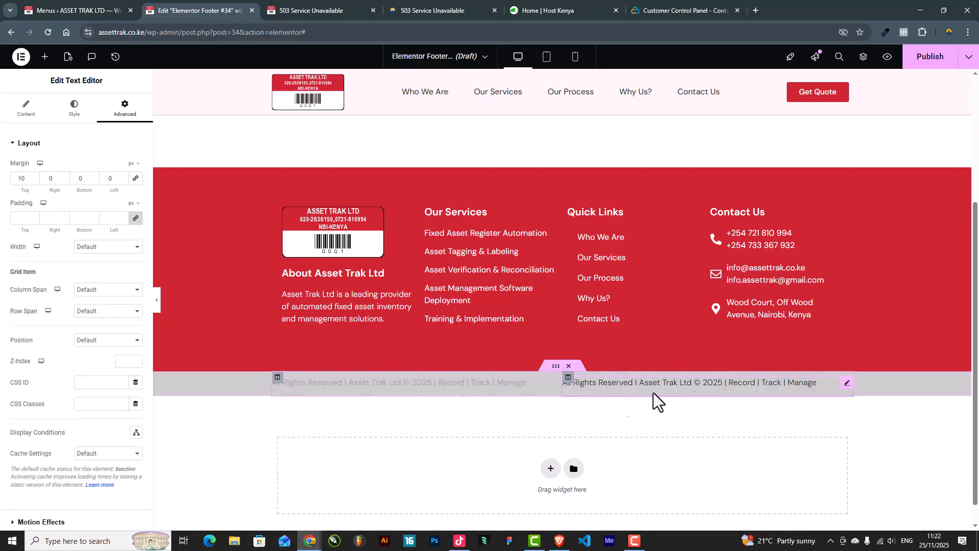
left_click(72, 108)
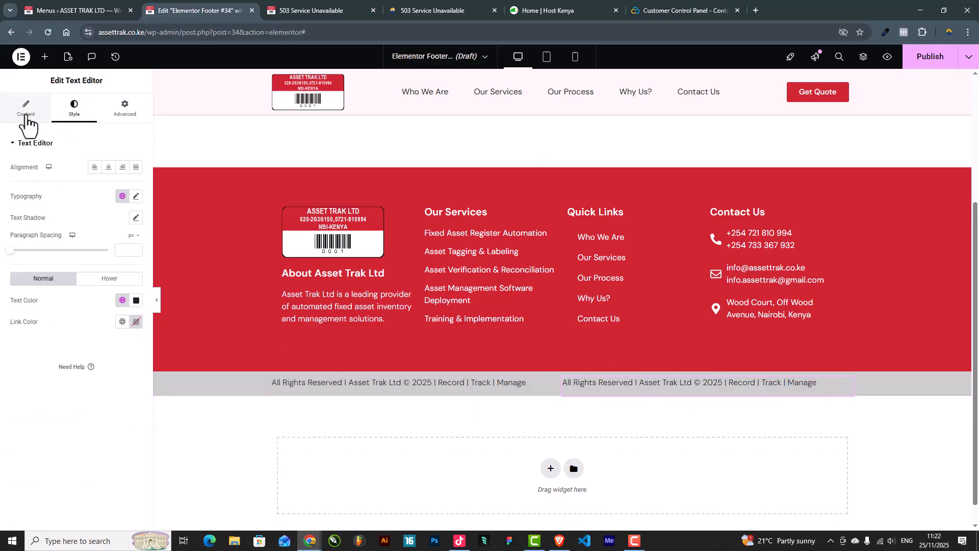
left_click(123, 167)
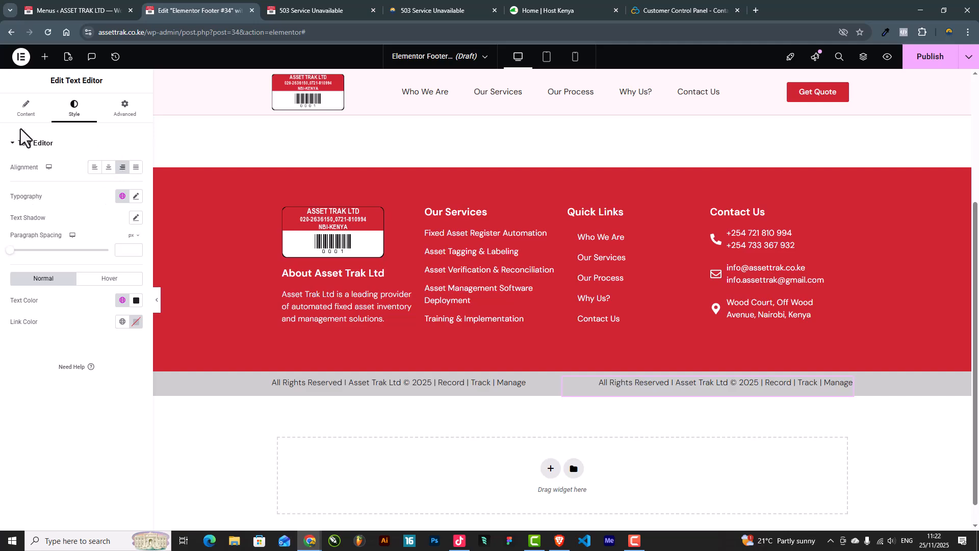
left_click(28, 110)
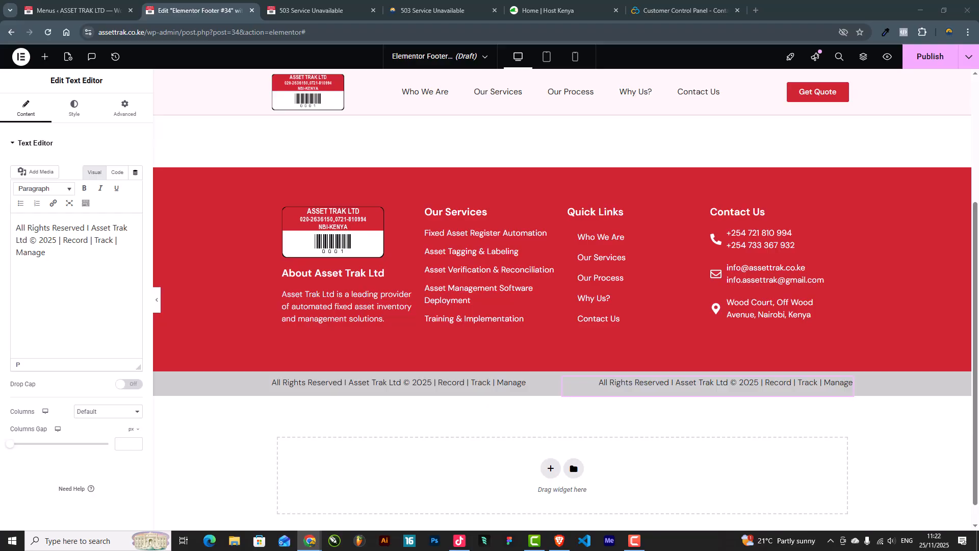
Step: Replace the right-column copy's text with the pasted 'Website Design By' credit line
left_click(114, 262)
key("ctrl+a")
type("Website Design By: Marsha Creatives")
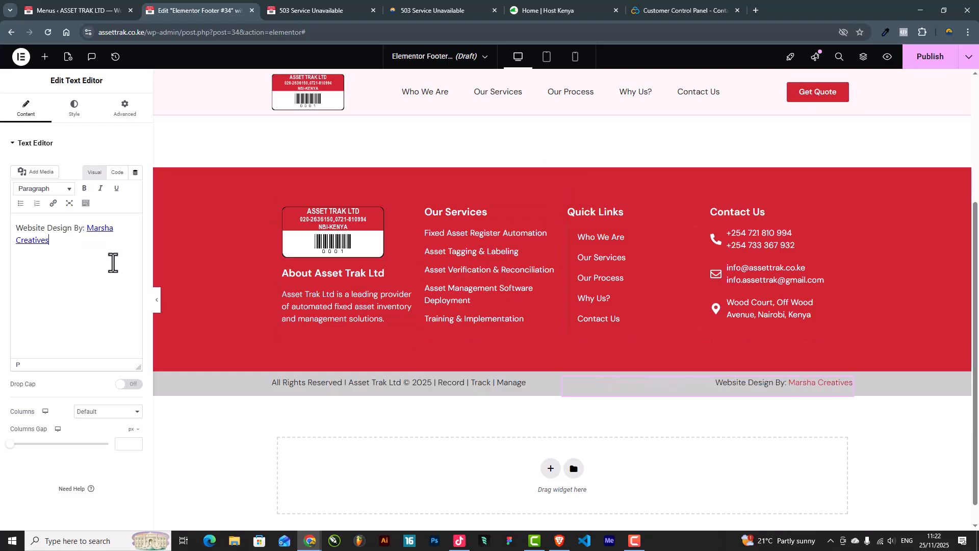
left_click(157, 300)
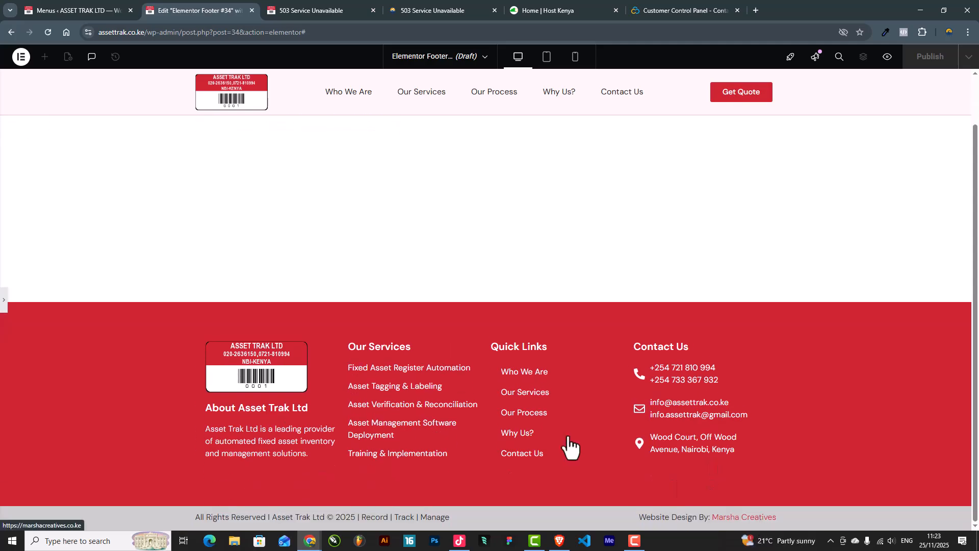
Step: Link the designer's name in the credit line to the designer's website
left_click(4, 299)
left_click(61, 243)
left_click_drag(60, 243, 81, 229)
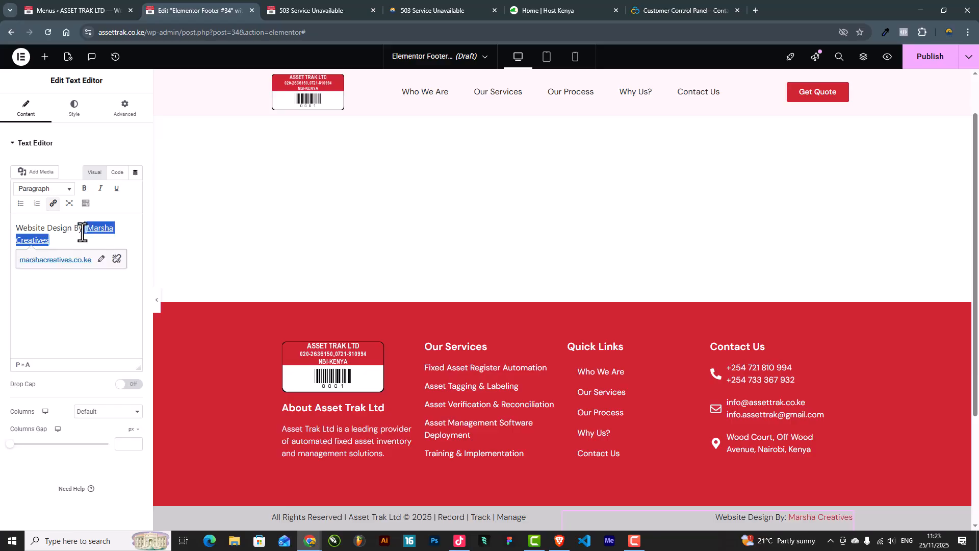
left_click(53, 204)
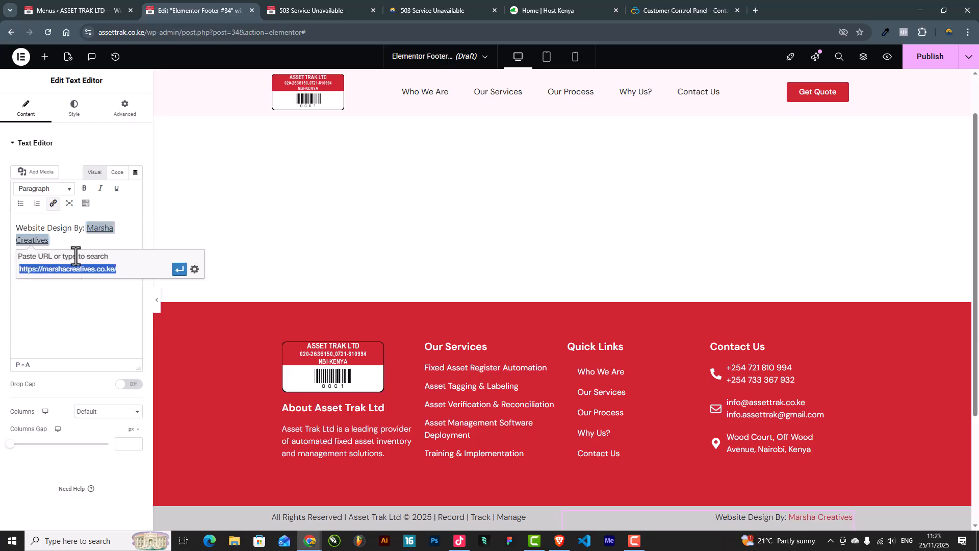
left_click(179, 271)
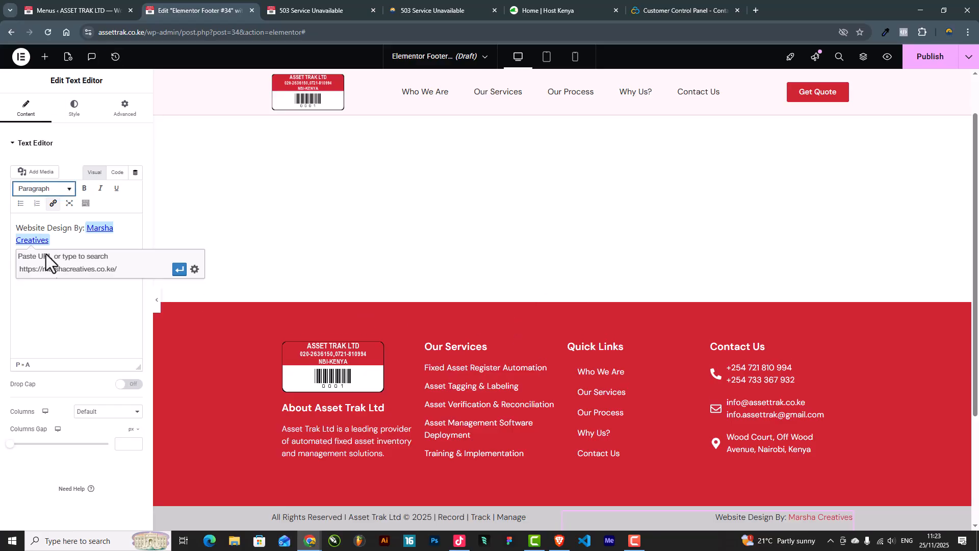
left_click(62, 229)
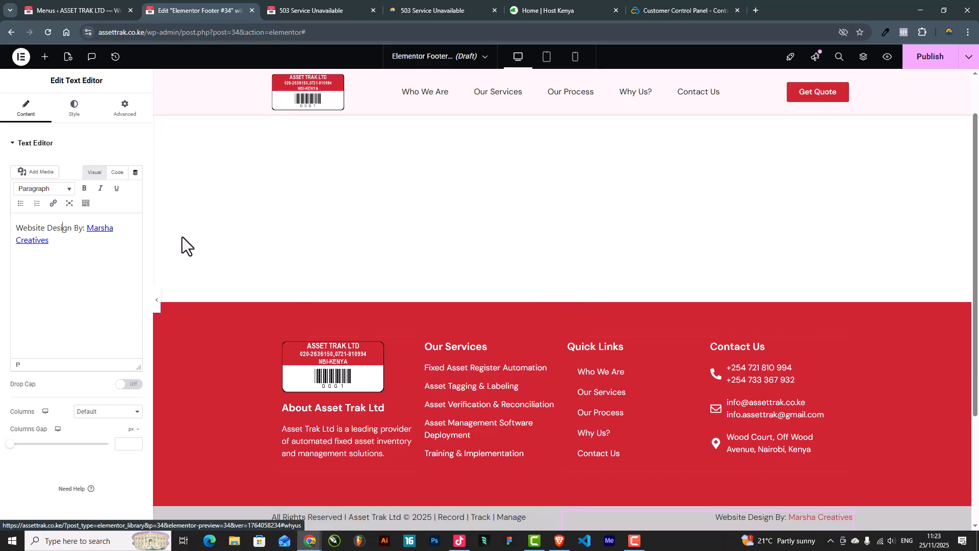
Step: Set the credit link to open in a new tab and update it
left_click(97, 228)
left_click(103, 263)
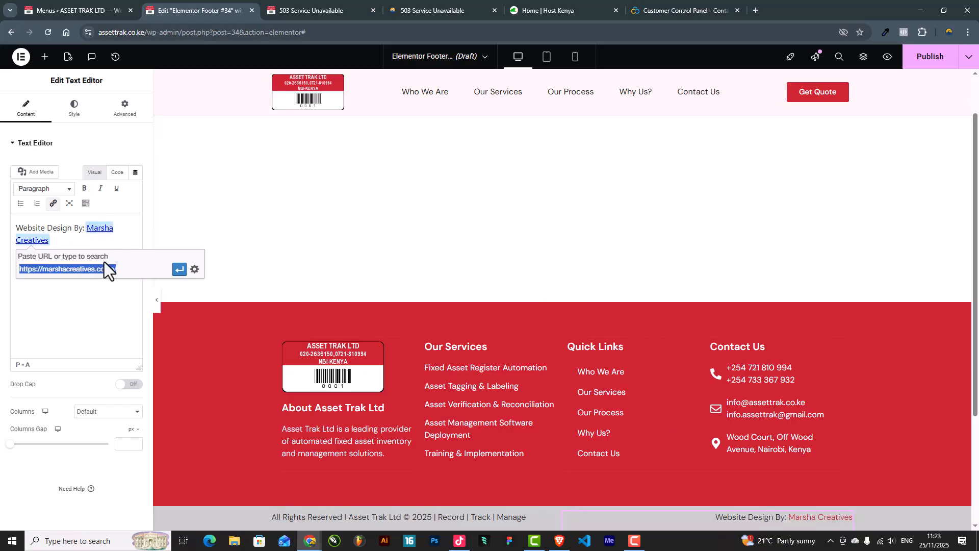
left_click(192, 269)
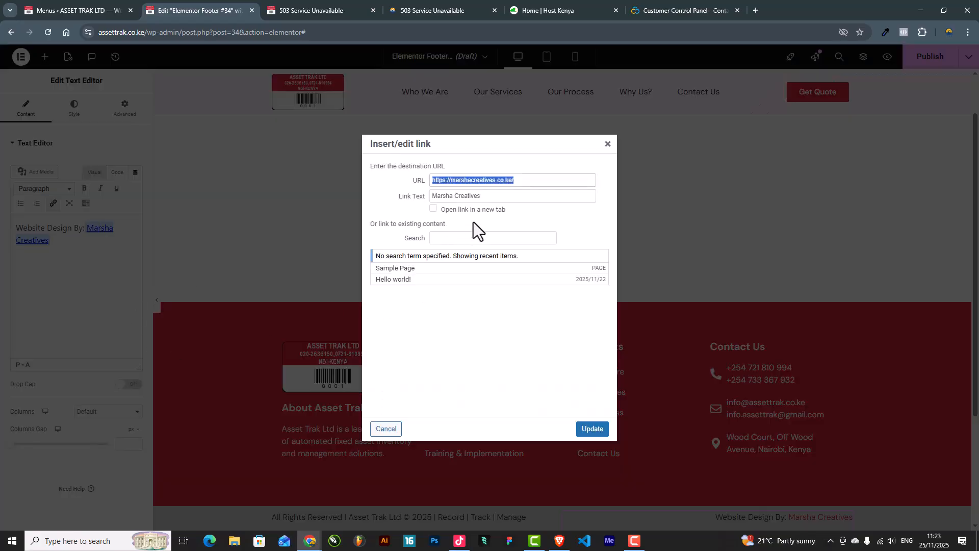
left_click(431, 209)
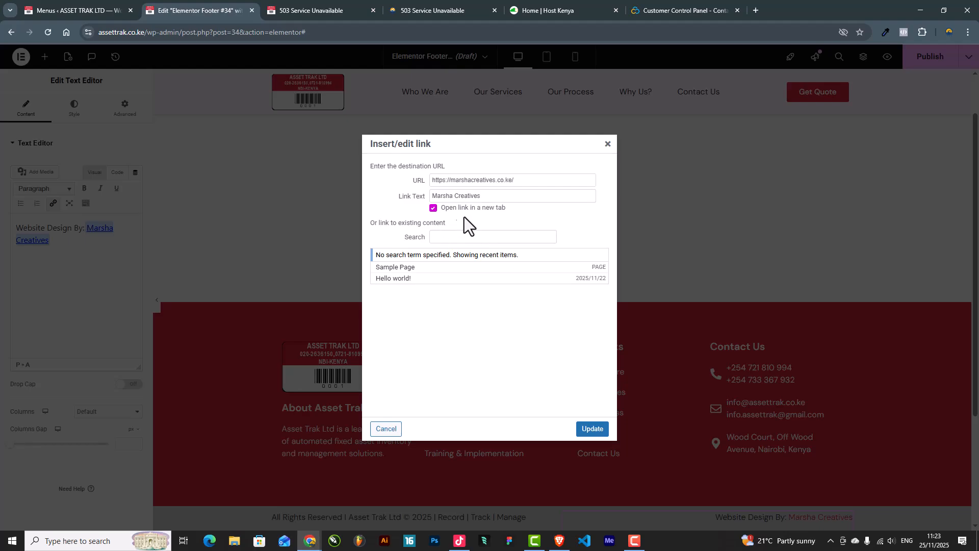
left_click(591, 428)
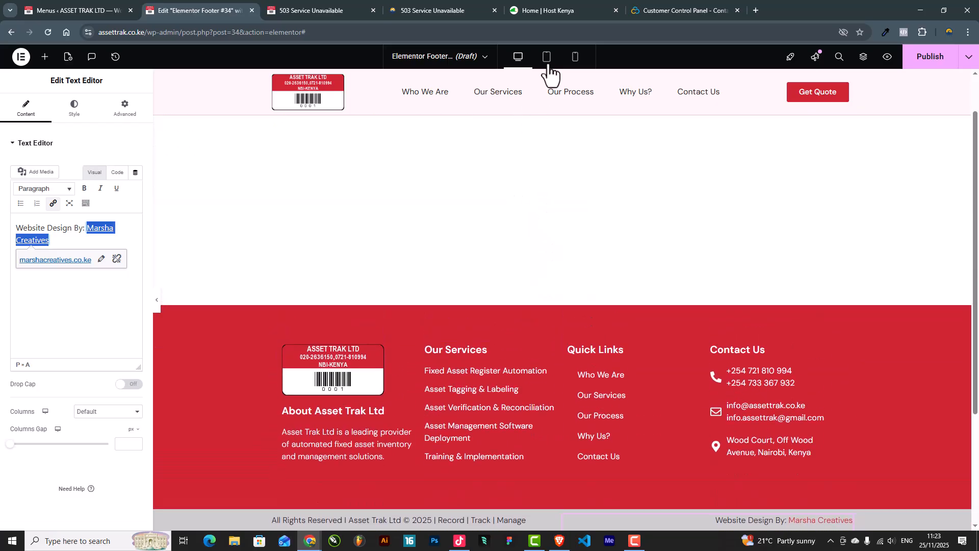
Step: In tablet view, set the Quick Links menu's Mobile Dropdown Breakpoint to None
left_click(548, 65)
scroll(638, 290, "down", 3)
scroll(636, 187, "up", 1)
left_click(645, 210)
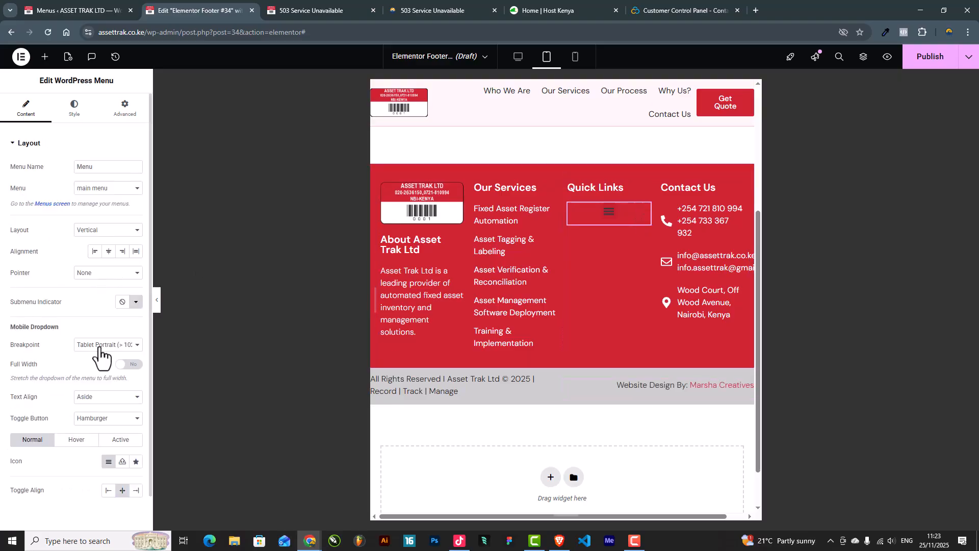
left_click(108, 345)
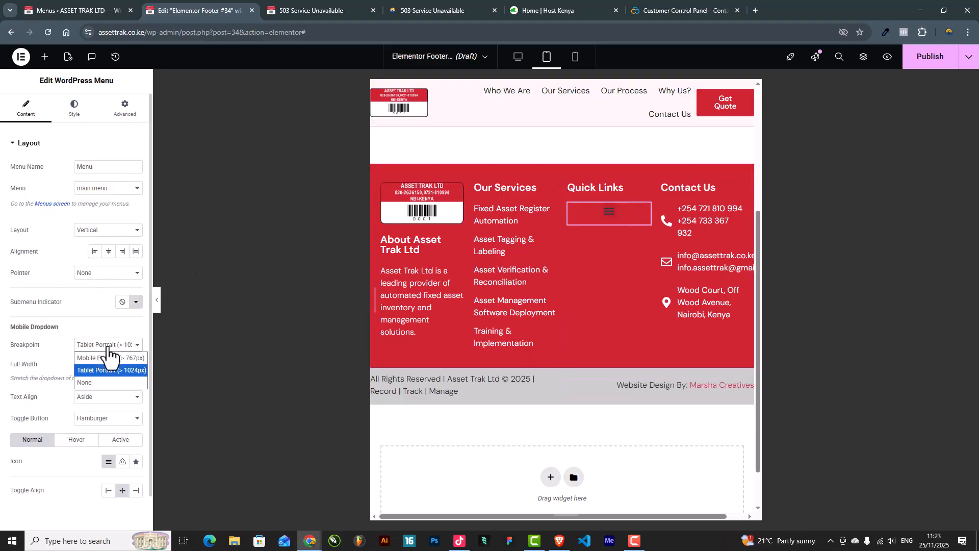
left_click(93, 382)
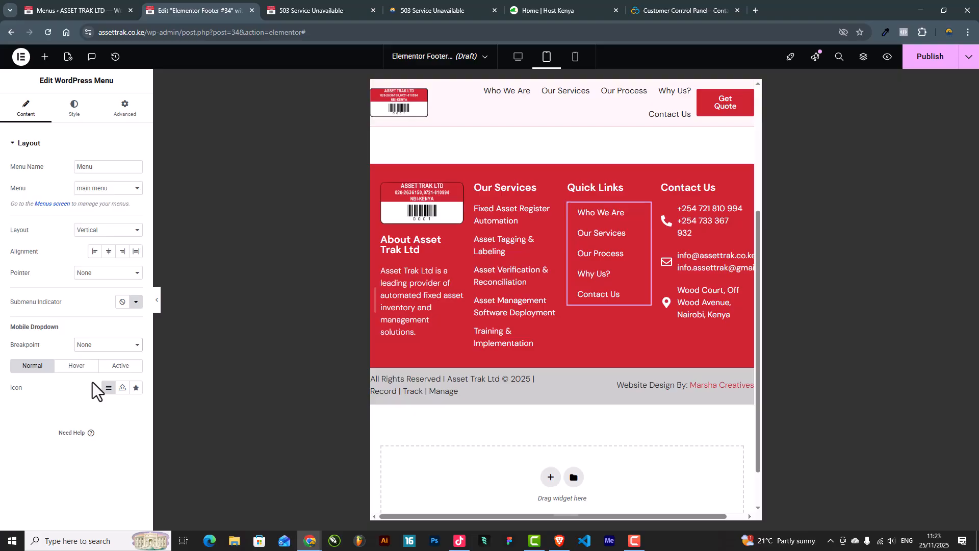
Step: Preview the footer at mobile width to check the Quick Links list
left_click(575, 57)
scroll(559, 306, "down", 3)
scroll(553, 240, "up", 1)
scroll(564, 339, "down", 3)
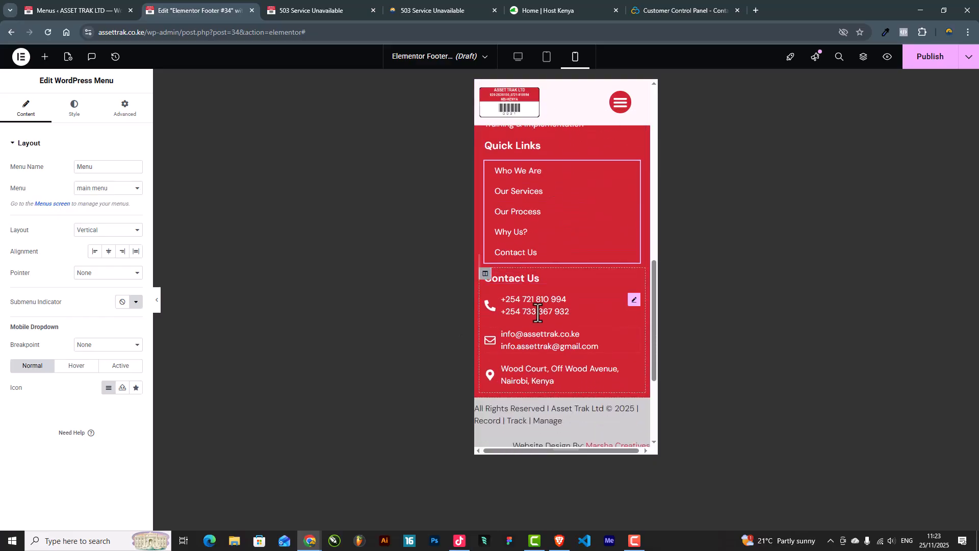
scroll(566, 387, "down", 2)
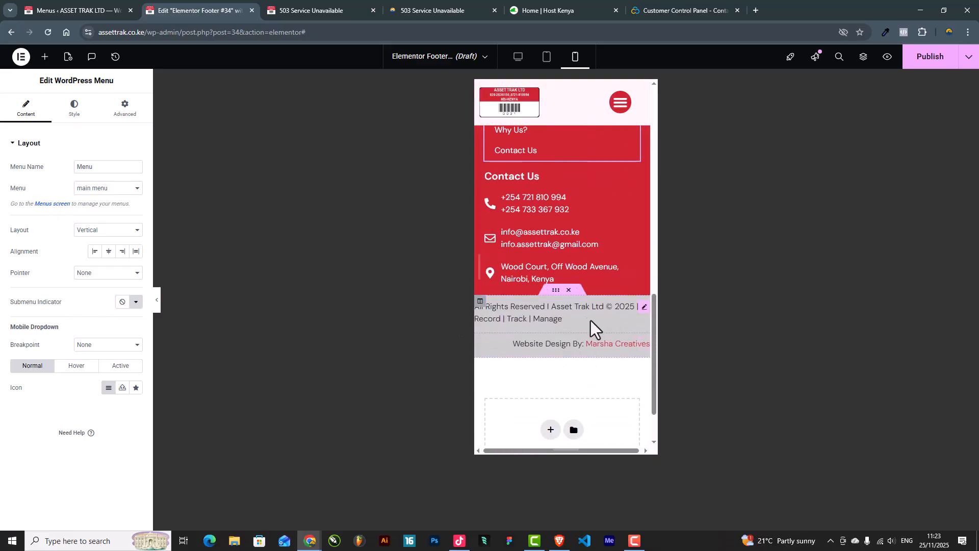
Step: Centre-align both the copyright and designer-credit text on mobile
left_click(644, 307)
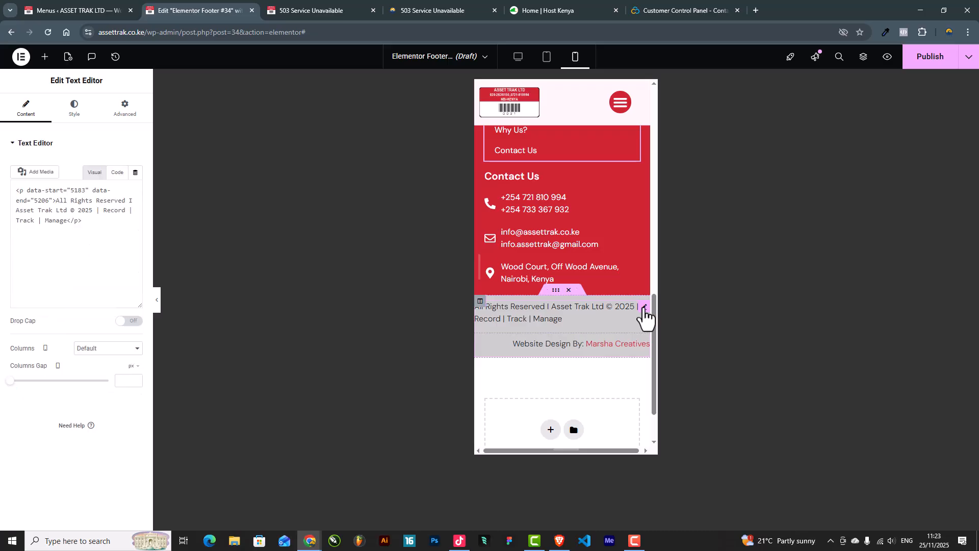
left_click(76, 108)
left_click(108, 167)
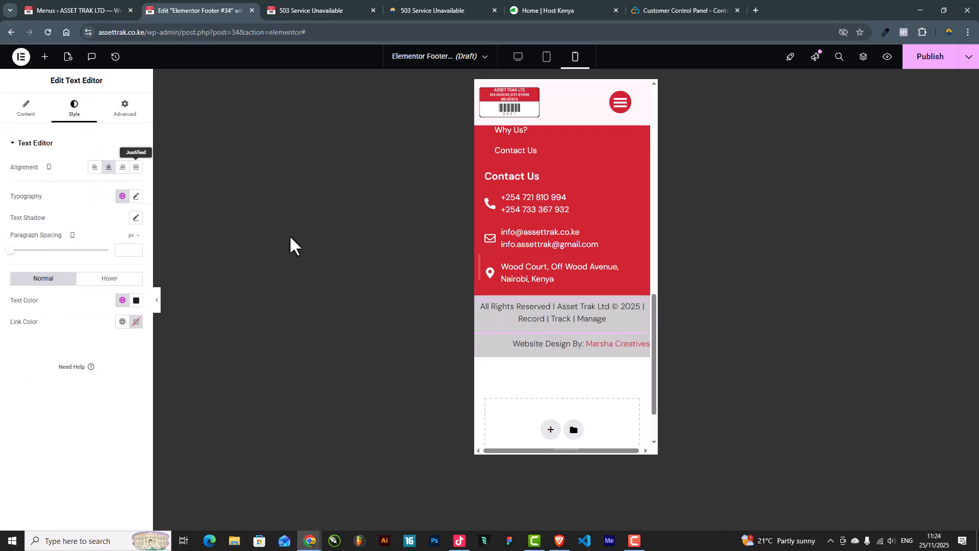
left_click(645, 344)
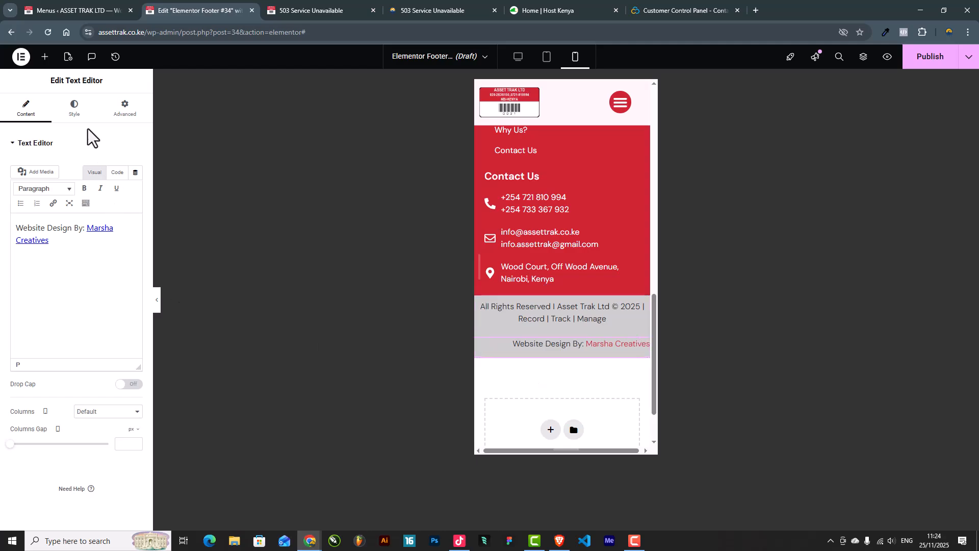
left_click(74, 108)
left_click(108, 167)
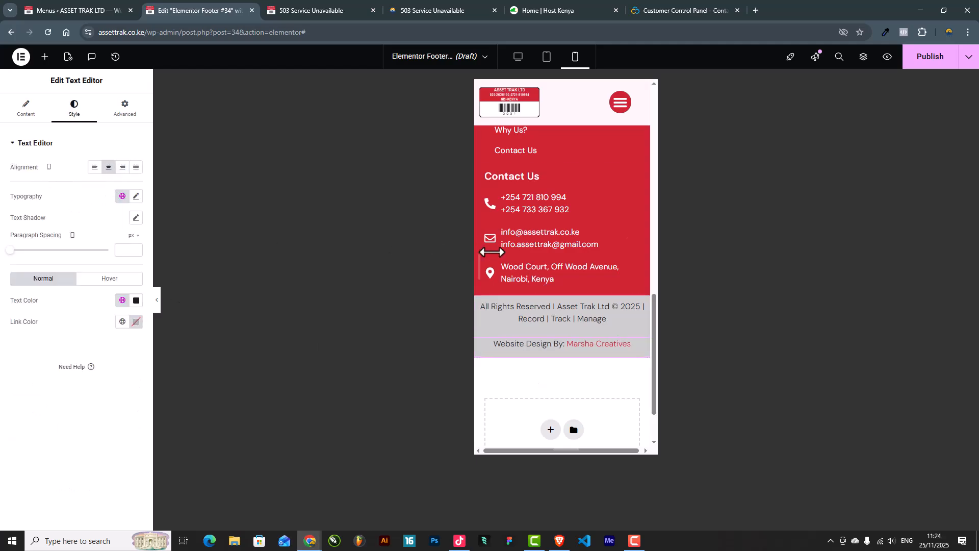
scroll(563, 253, "up", 15)
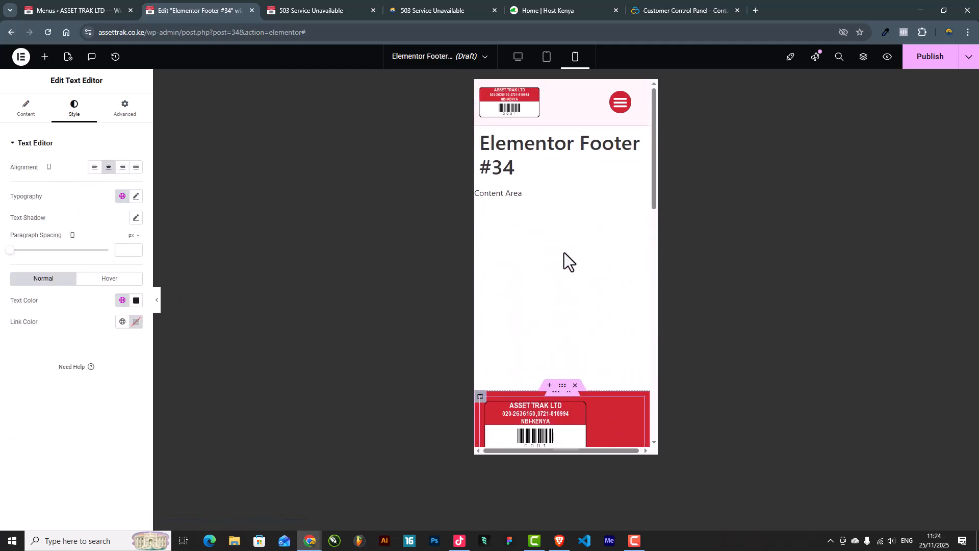
scroll(564, 252, "down", 5)
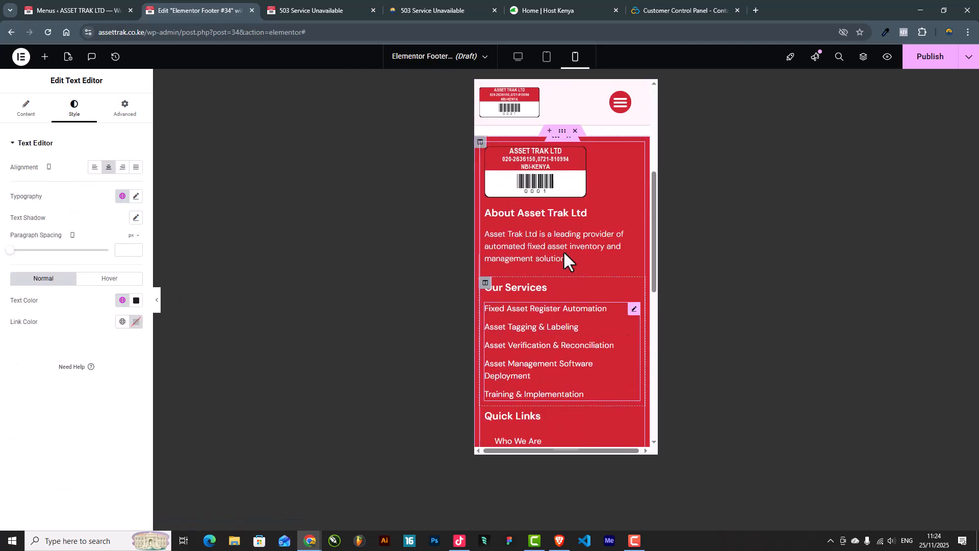
Step: Set the red footer section's mobile top padding to 50
left_click(562, 131)
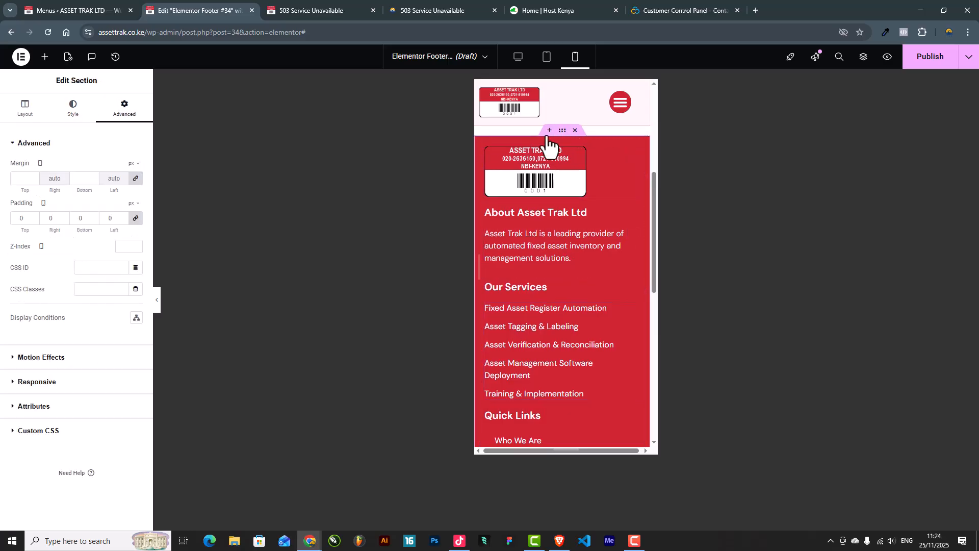
scroll(543, 213, "down", 8)
scroll(543, 214, "up", 5)
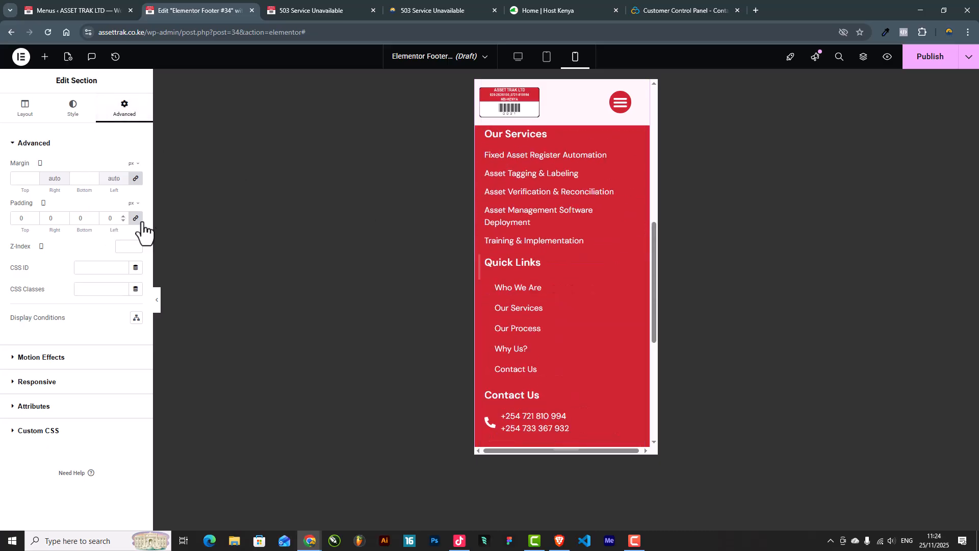
double_click(21, 218)
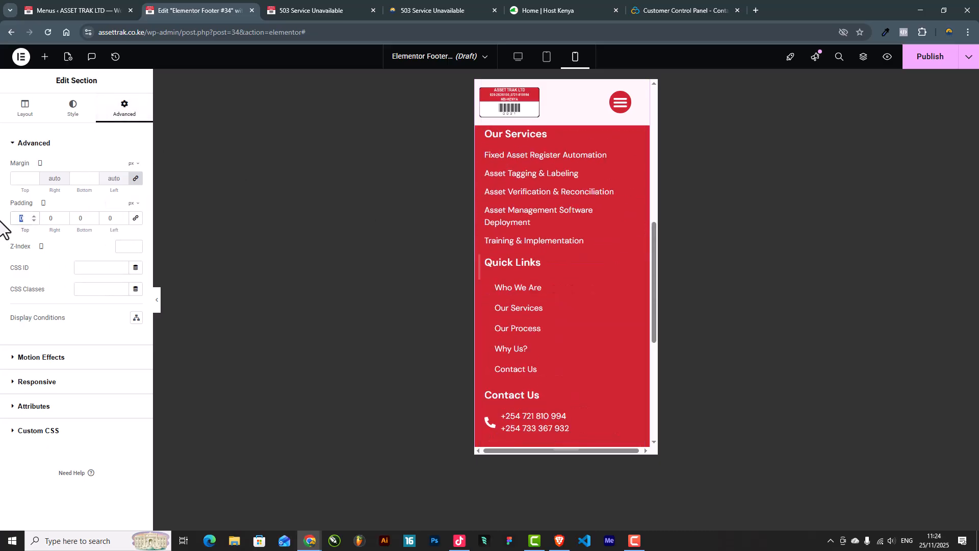
type("50")
scroll(511, 300, "up", 5)
scroll(565, 304, "down", 10)
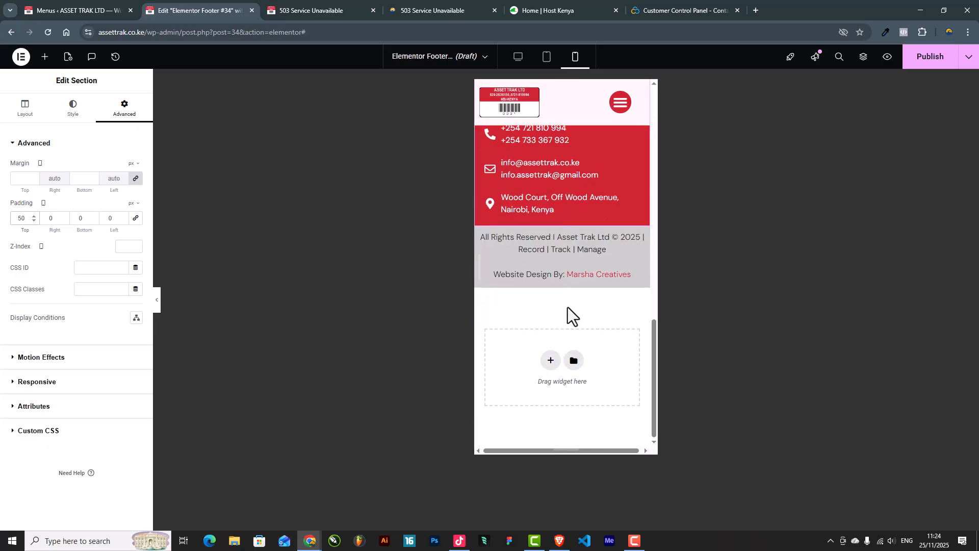
scroll(570, 309, "up", 1)
scroll(601, 297, "down", 3)
Step: Preview the mobile page without the sidebar, testing the header's hamburger menu
left_click(157, 306)
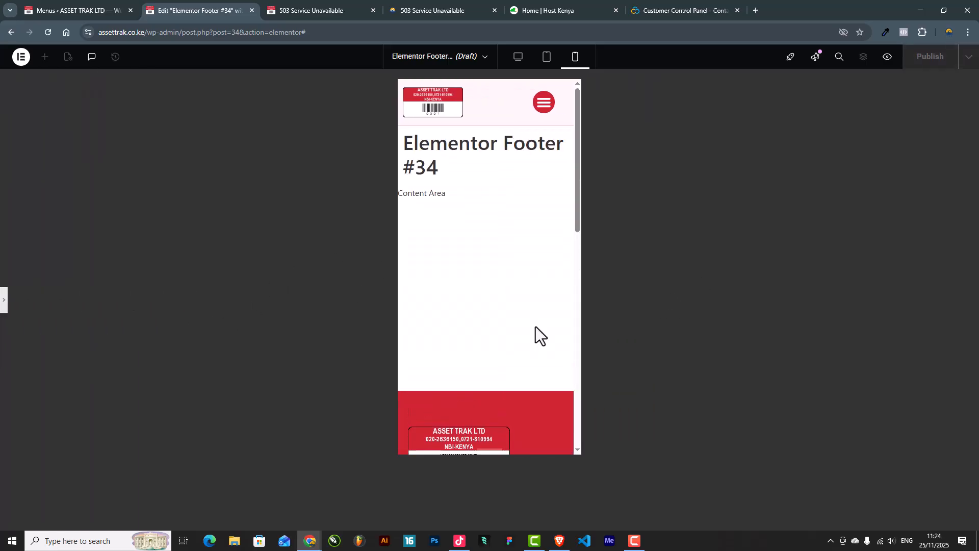
left_click(537, 110)
left_click(539, 112)
scroll(507, 295, "down", 8)
scroll(520, 255, "up", 10)
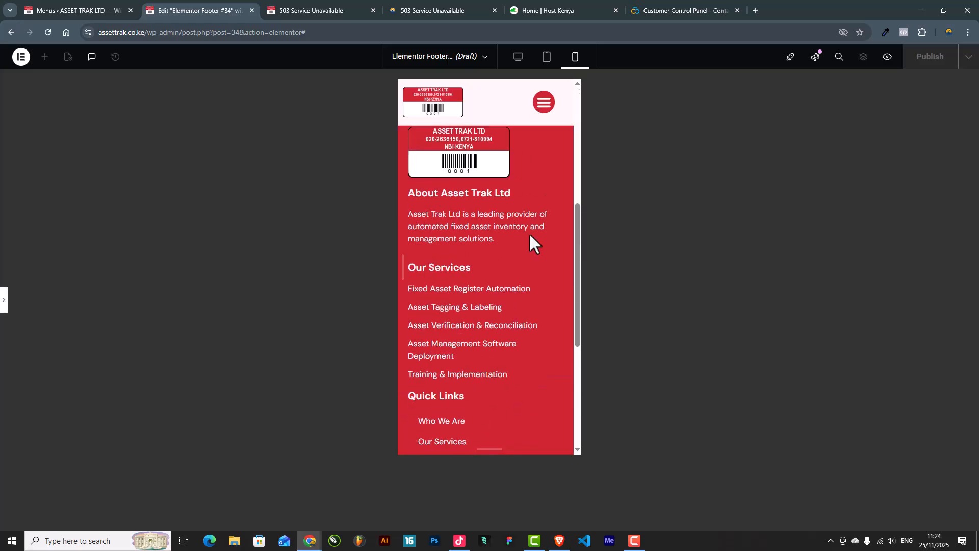
left_click_drag(451, 194, 395, 199)
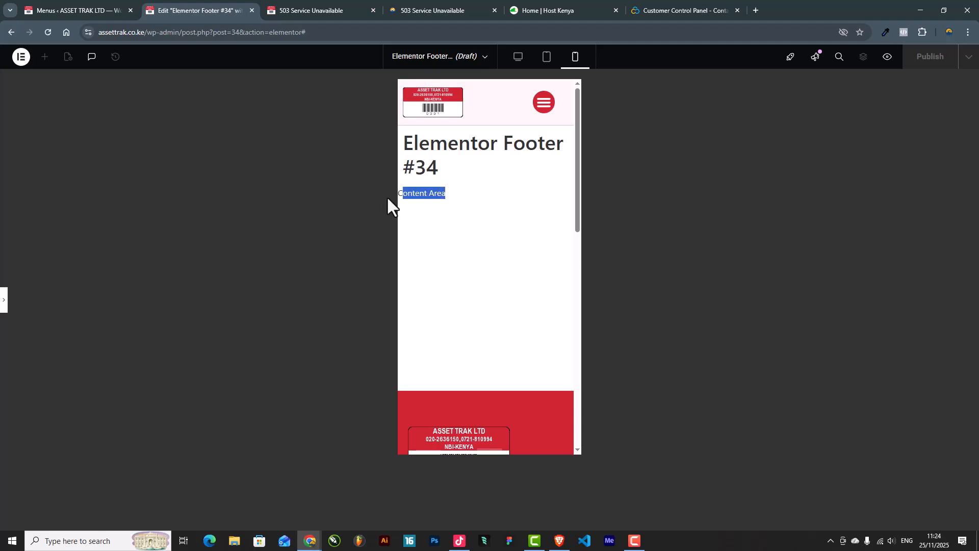
left_click(443, 231)
Step: Restore the editing sidebar and switch the editor back to desktop width
left_click(6, 301)
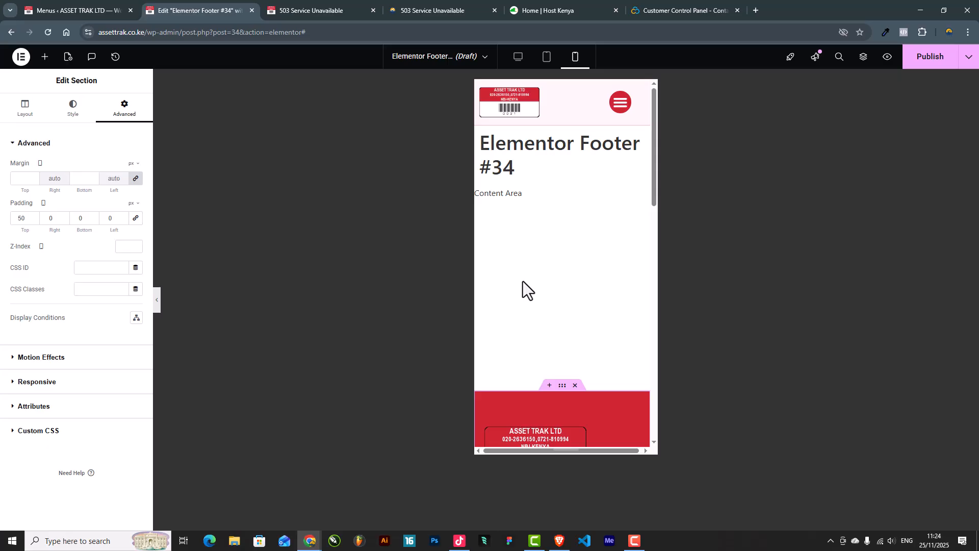
scroll(519, 282, "down", 8)
scroll(517, 285, "up", 10)
left_click(517, 57)
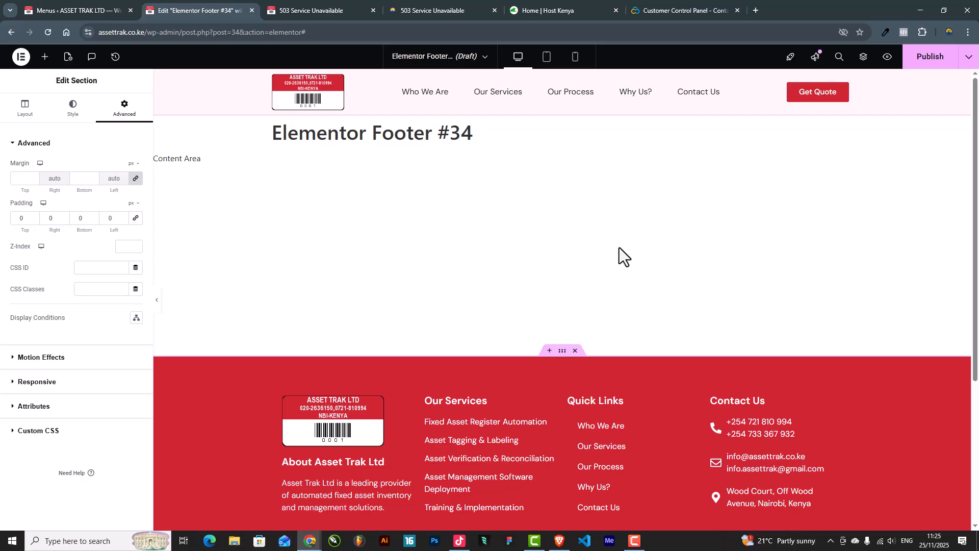
Step: Publish the footer with an Include / Entire Site display condition
left_click(929, 58)
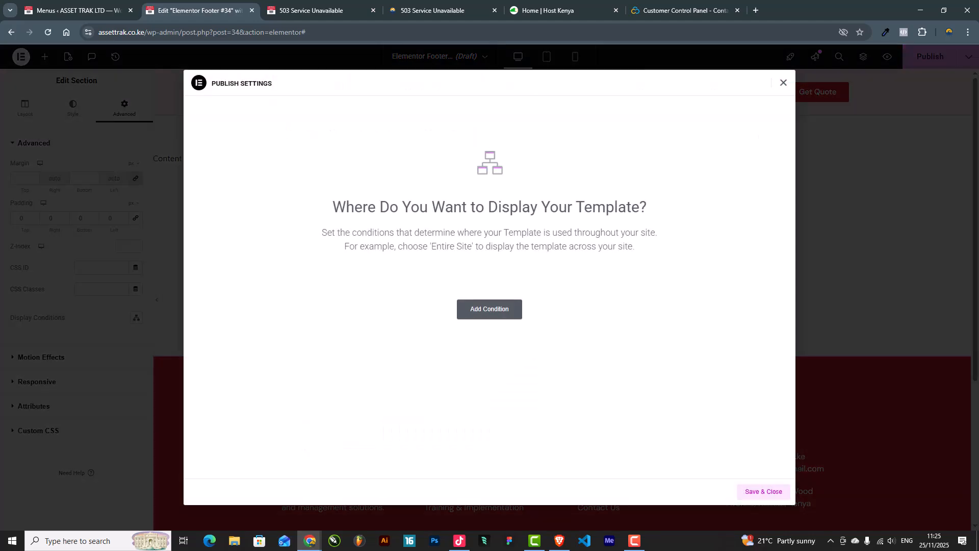
left_click(462, 312)
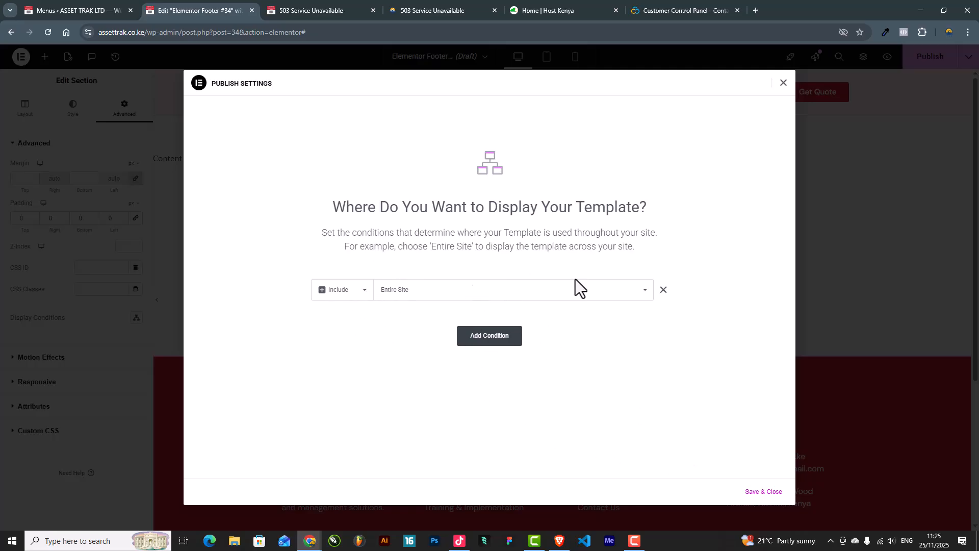
left_click(765, 491)
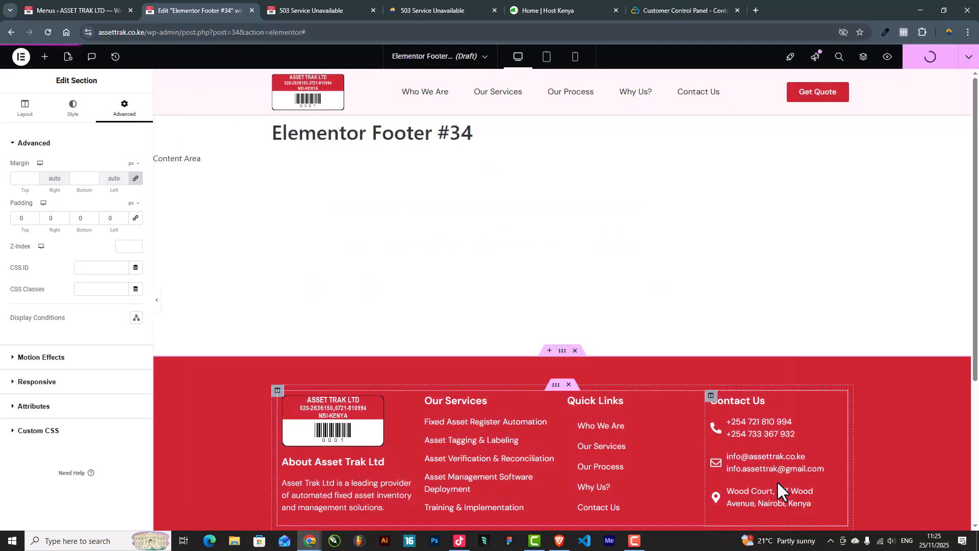